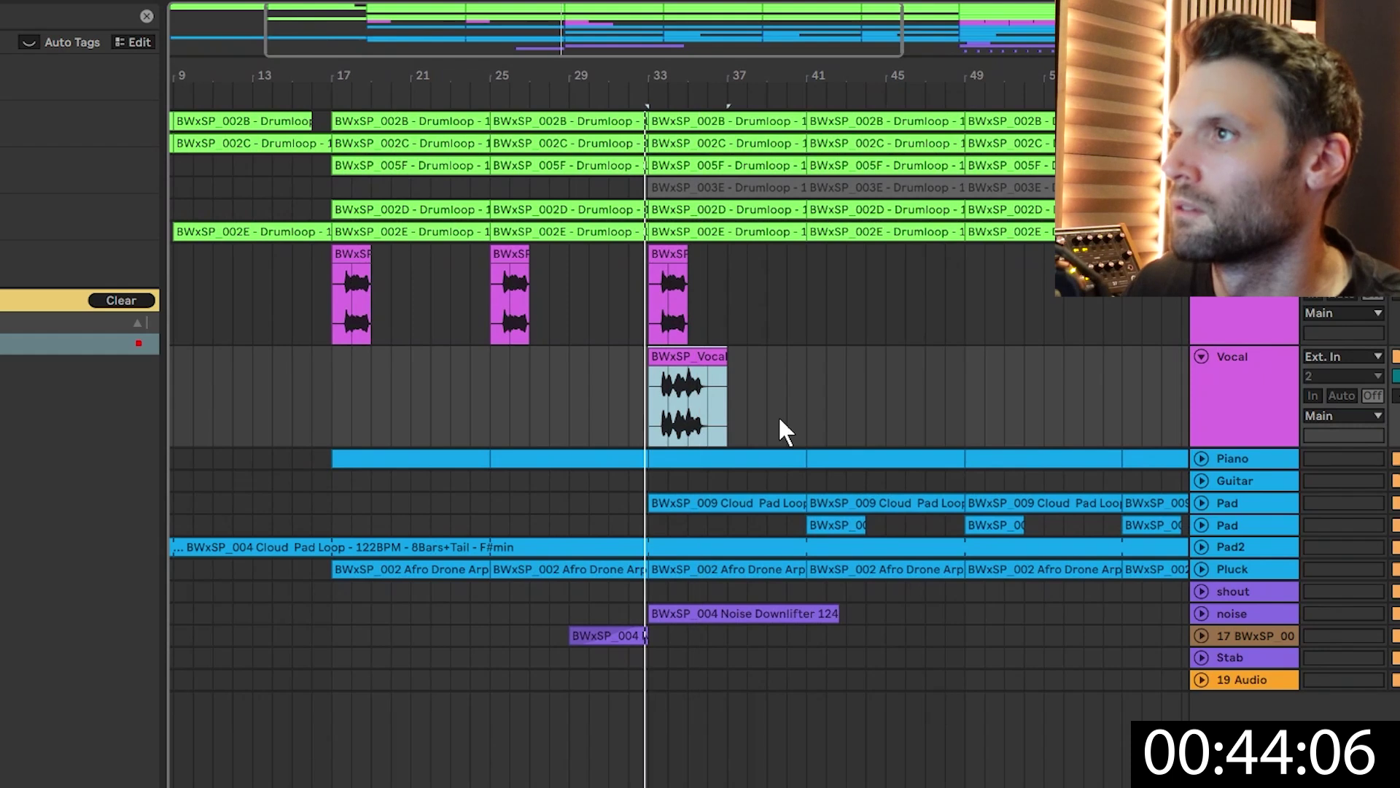
# Select the expanded Vocal track with the phrase at bar 33 and check the arrangement that follows.
pyautogui.click(1255, 353)
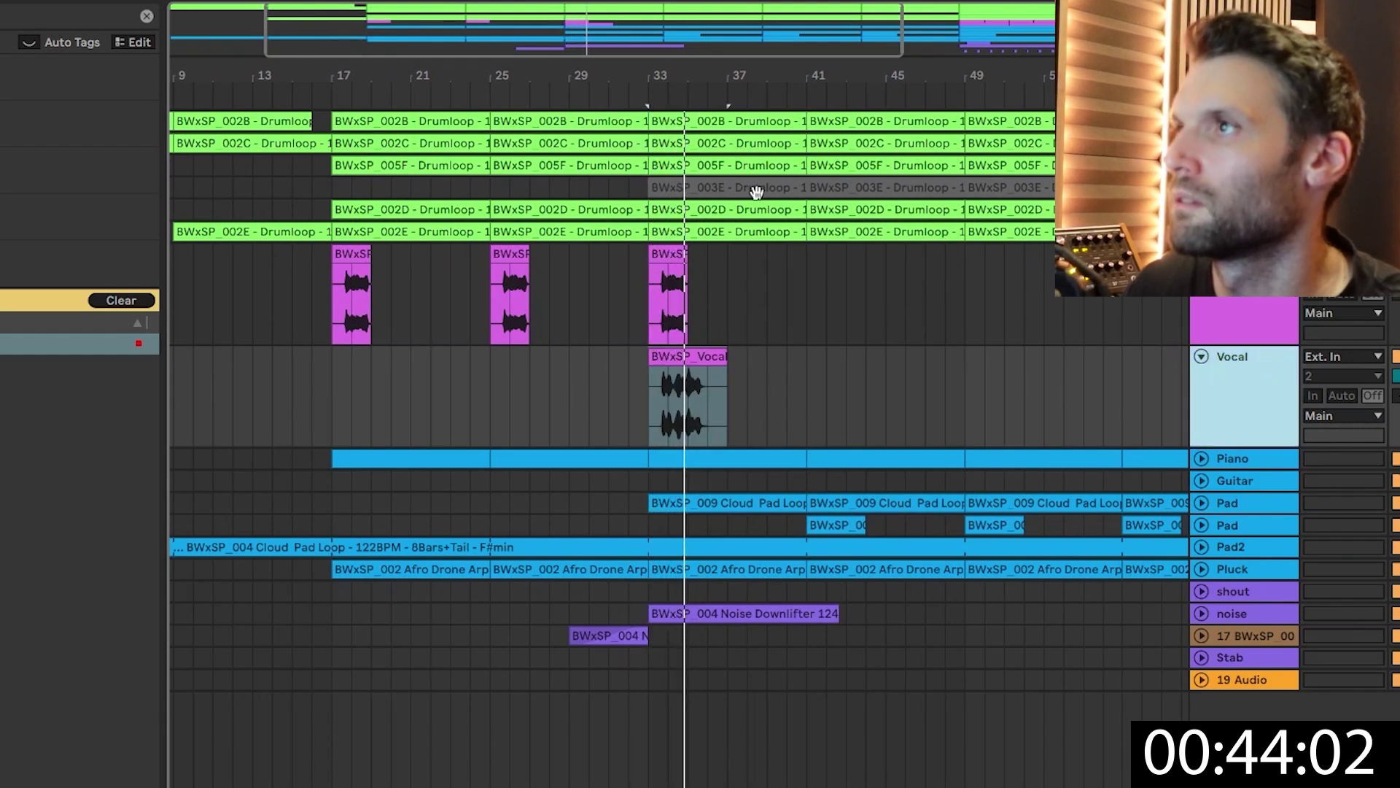
pyautogui.hscroll(5, 756, 192)
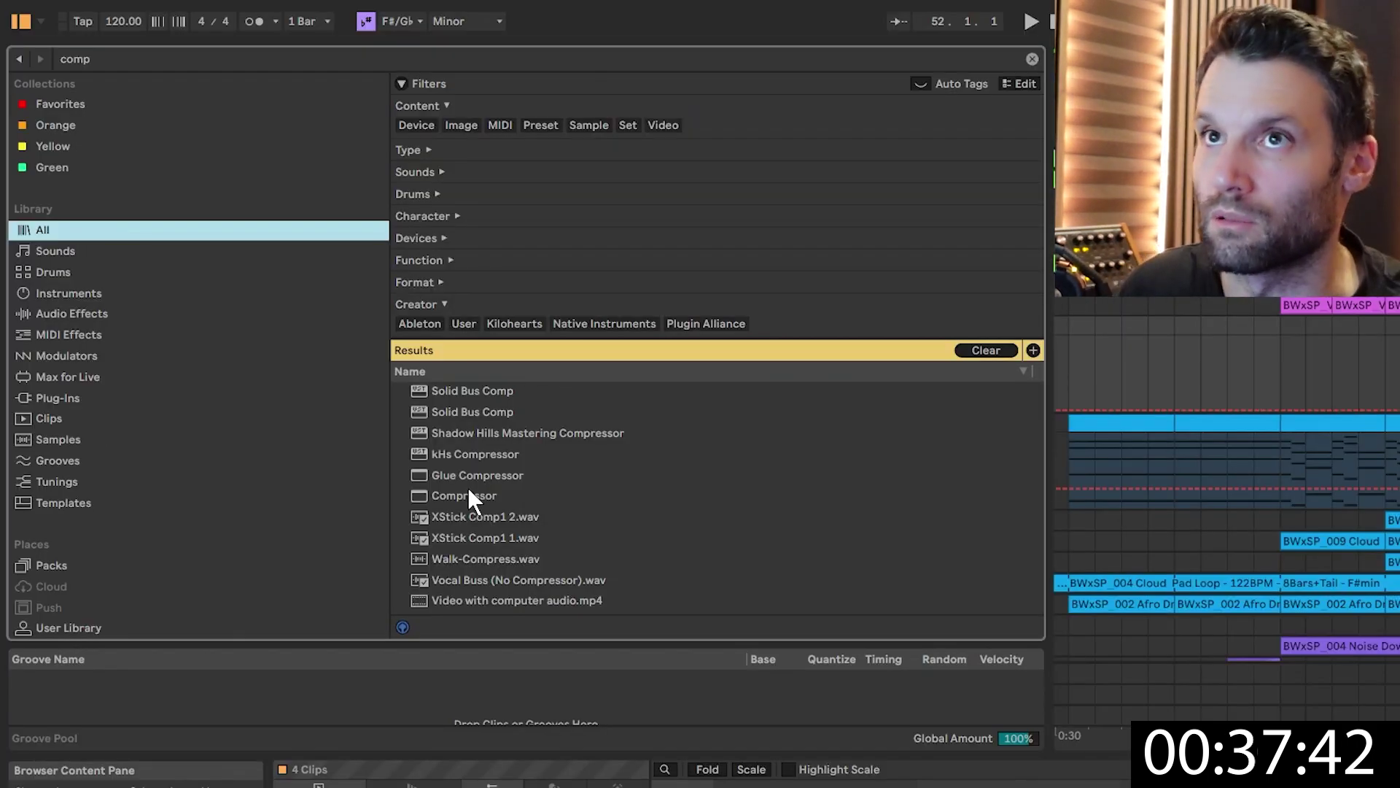
# Search the library for "comp" and choose the Compressor device.
pyautogui.click(467, 496)
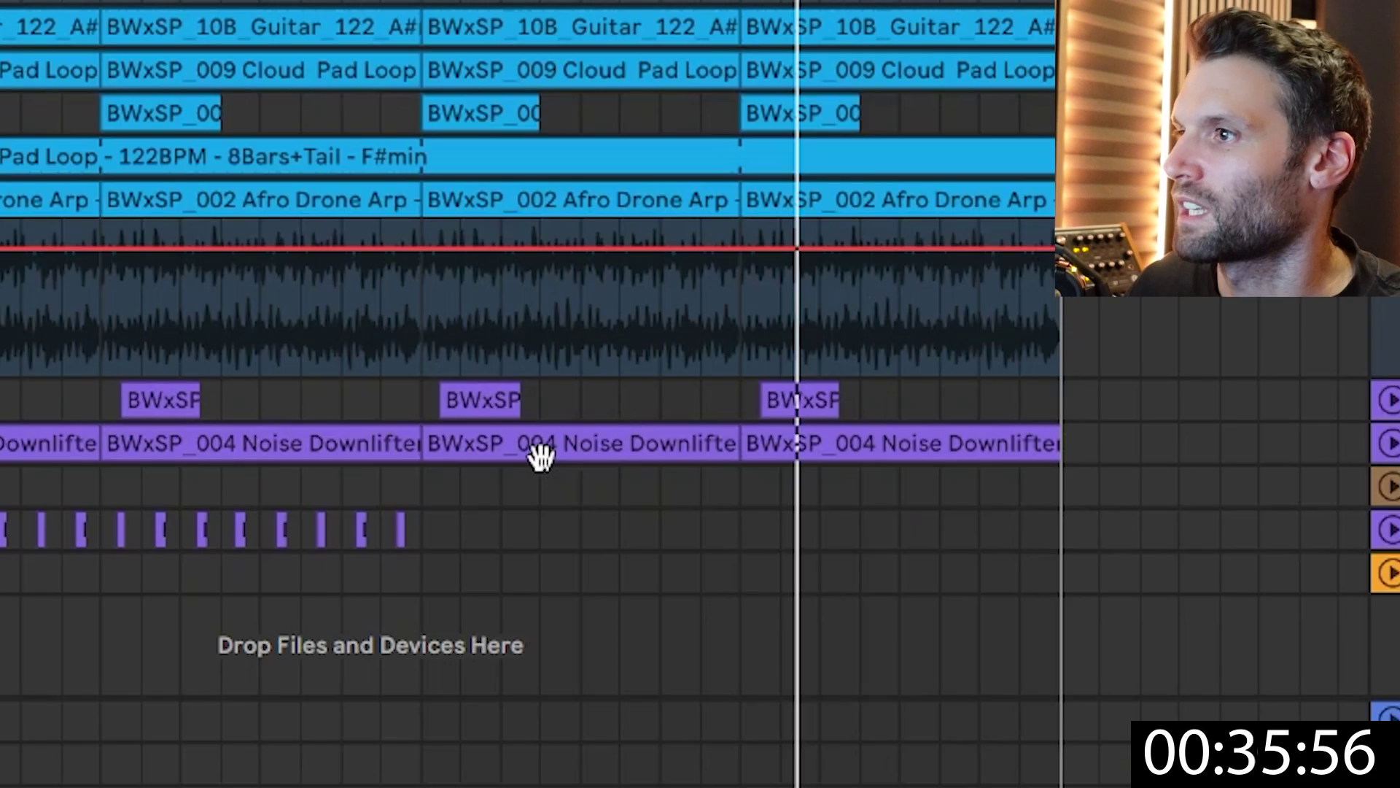
# Duplicate the upper Vocal track so a second copy of its phrases plays from bar 65.
pyautogui.click(526, 693)
pyautogui.click(485, 394)
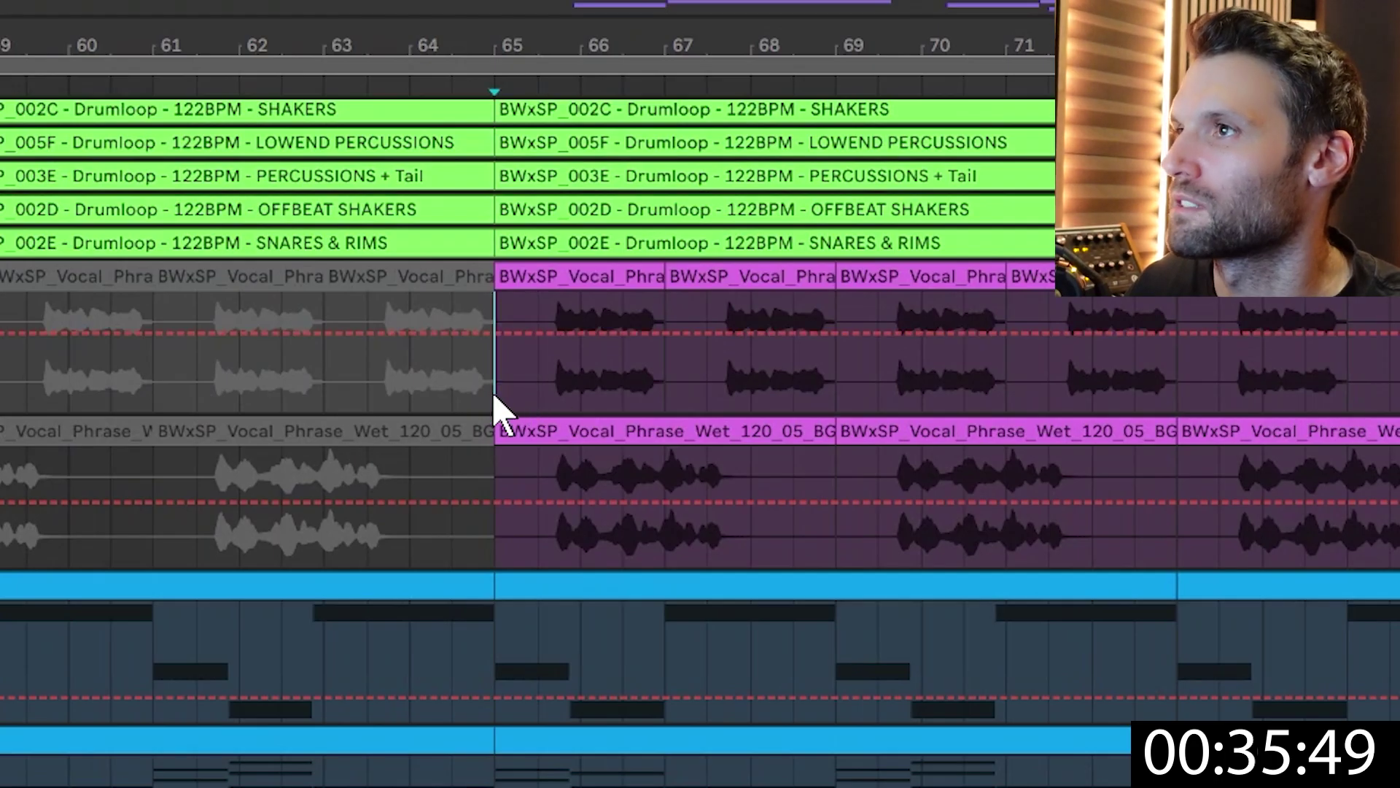
pyautogui.hscroll(5, 700, 408)
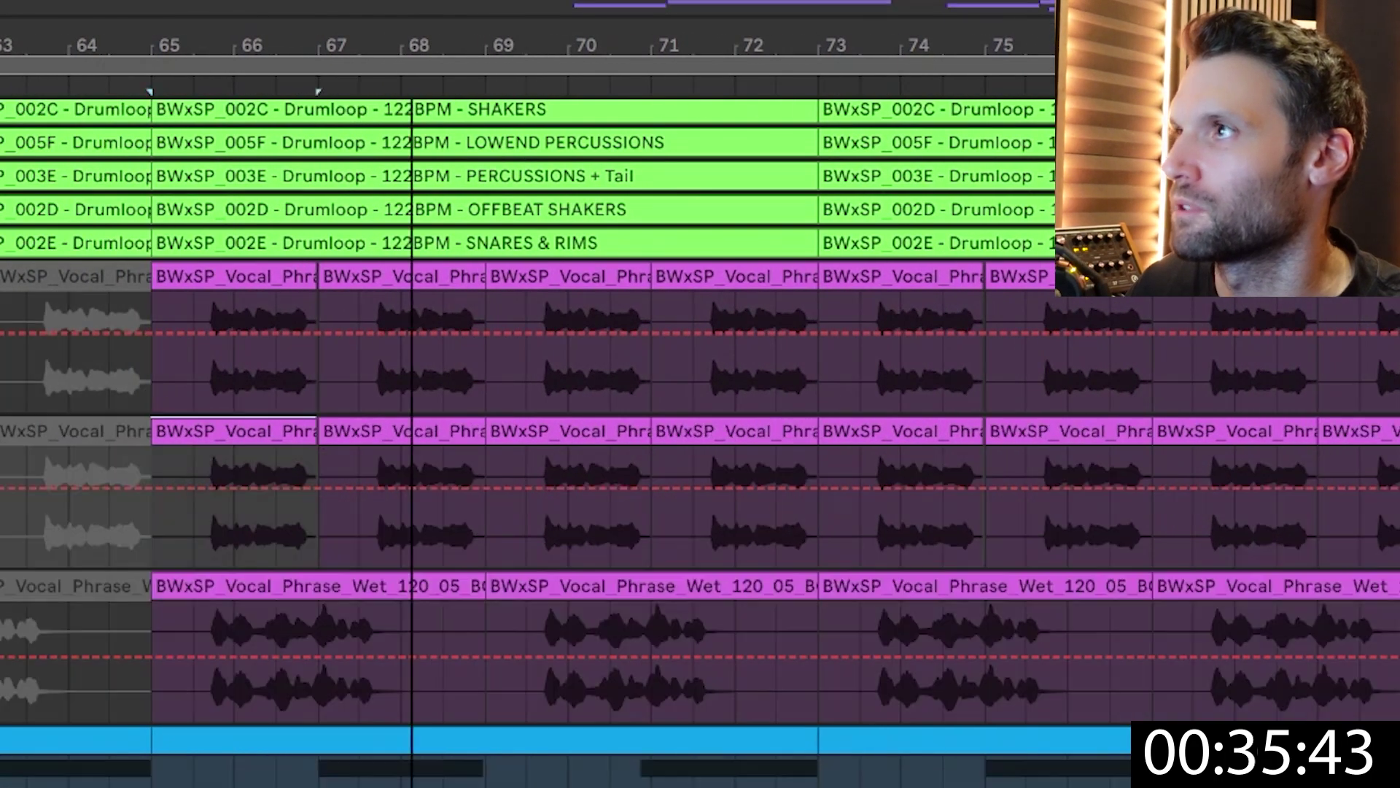
pyautogui.press('-')
pyautogui.press('-')
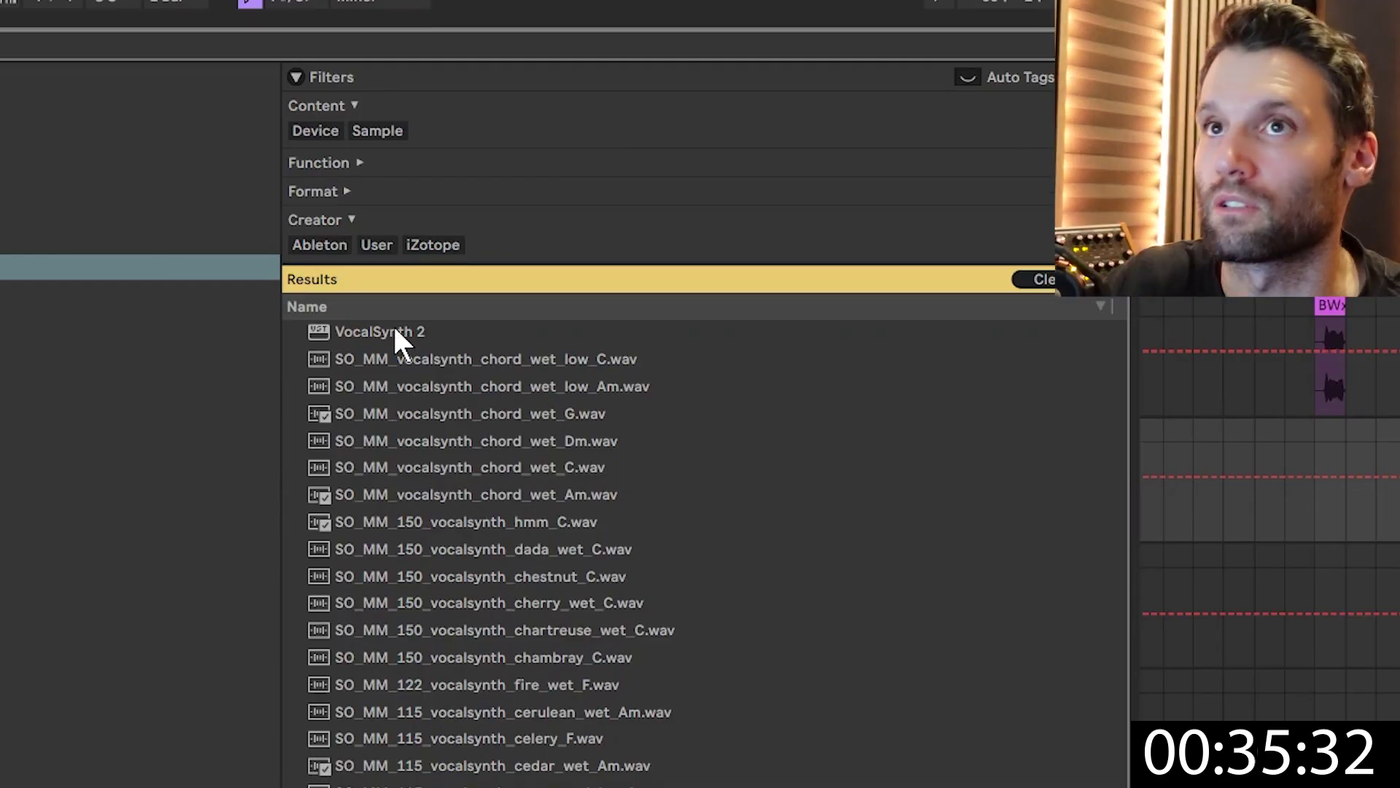
# Load VocalSynth 2 onto the duplicated Vocal track and solo that track.
pyautogui.click(393, 329)
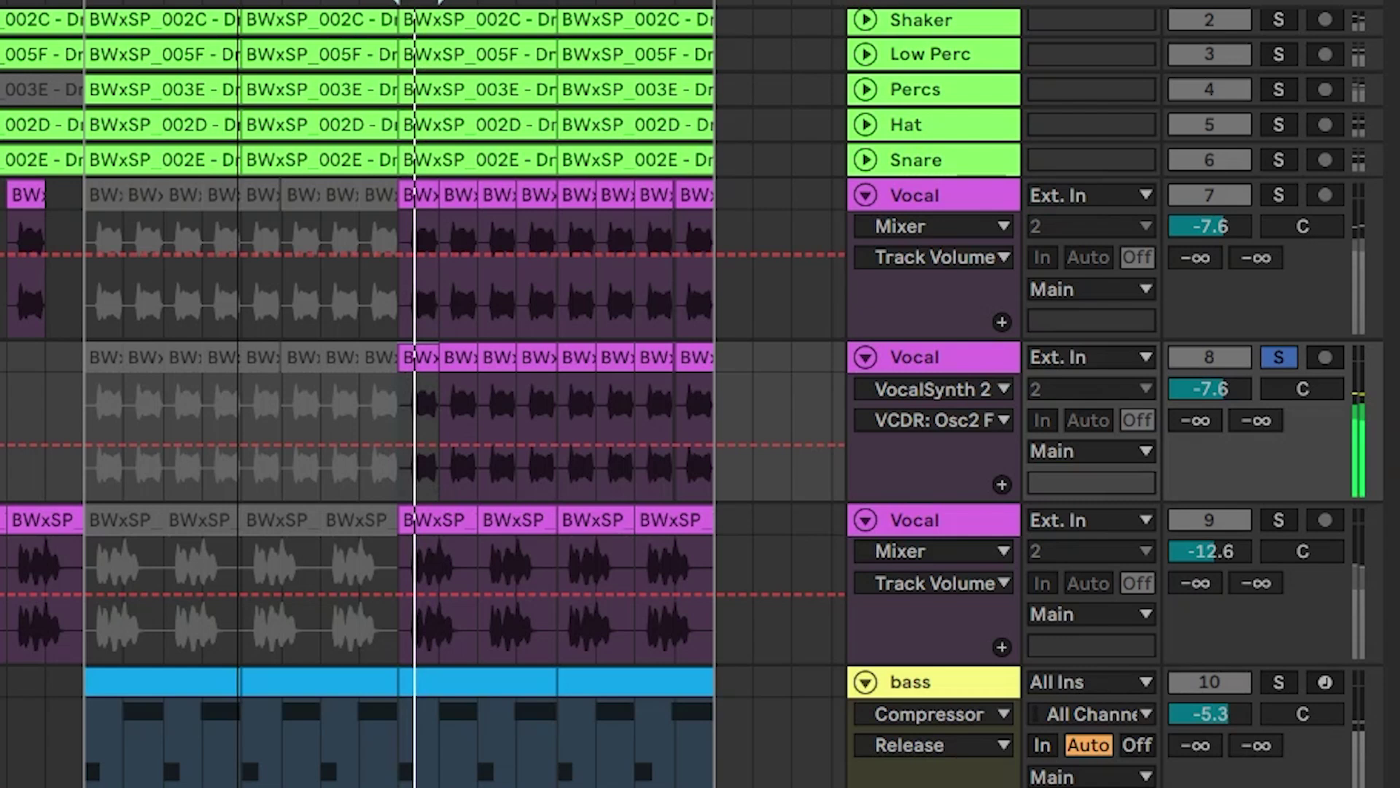
pyautogui.press('+')
pyautogui.press('+')
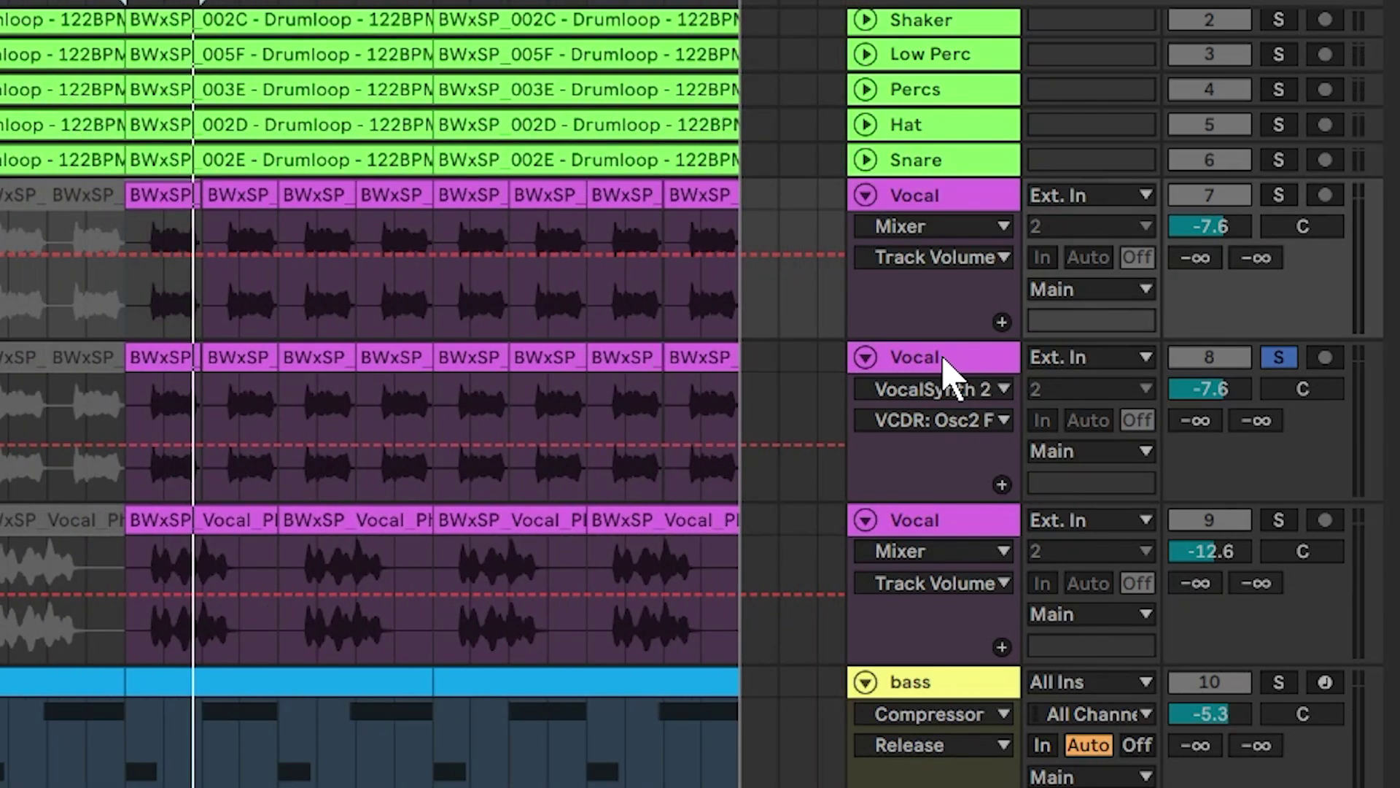
pyautogui.click(941, 358)
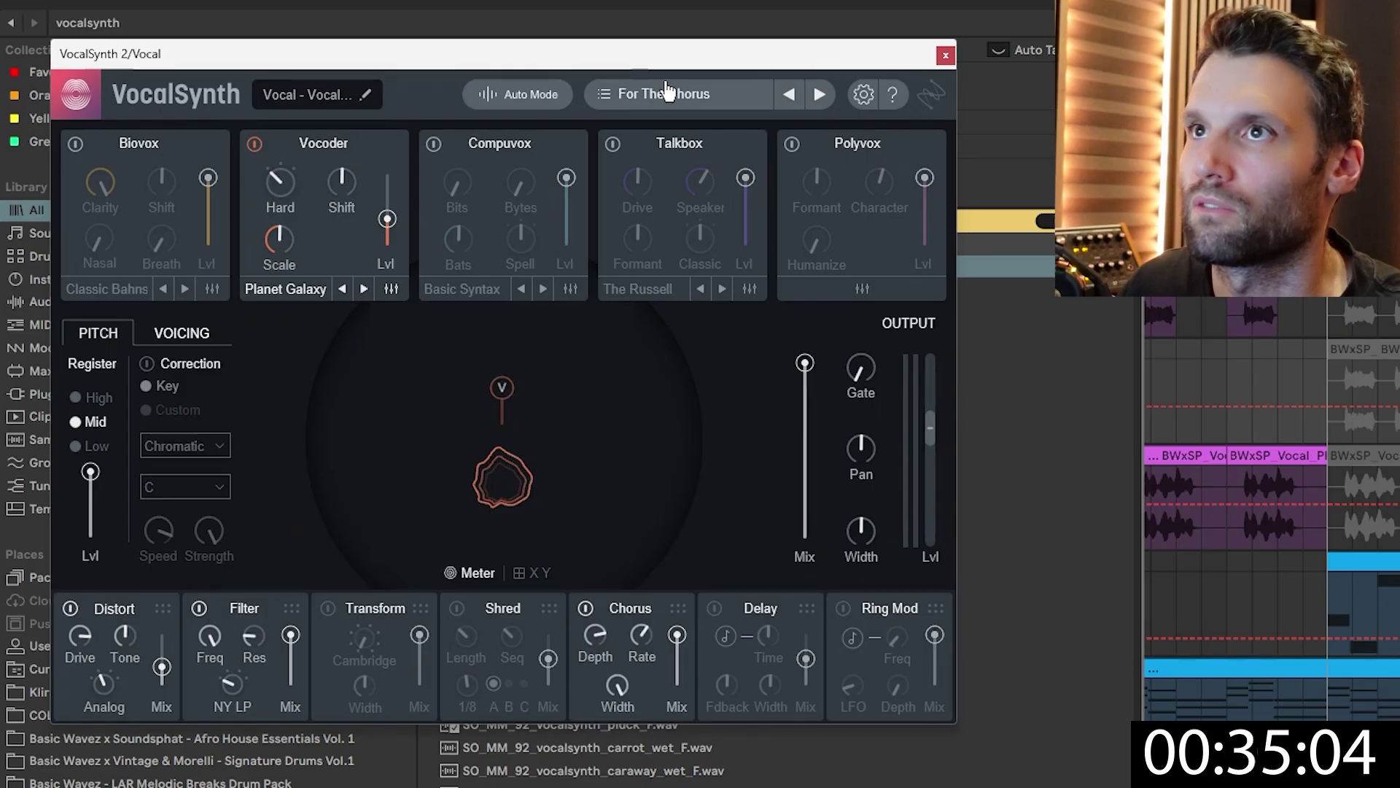
# Load the Stacked Octaves preset in VocalSynth 2 and close the preset browser.
pyautogui.click(678, 93)
pyautogui.scroll(-3, 936, 766)
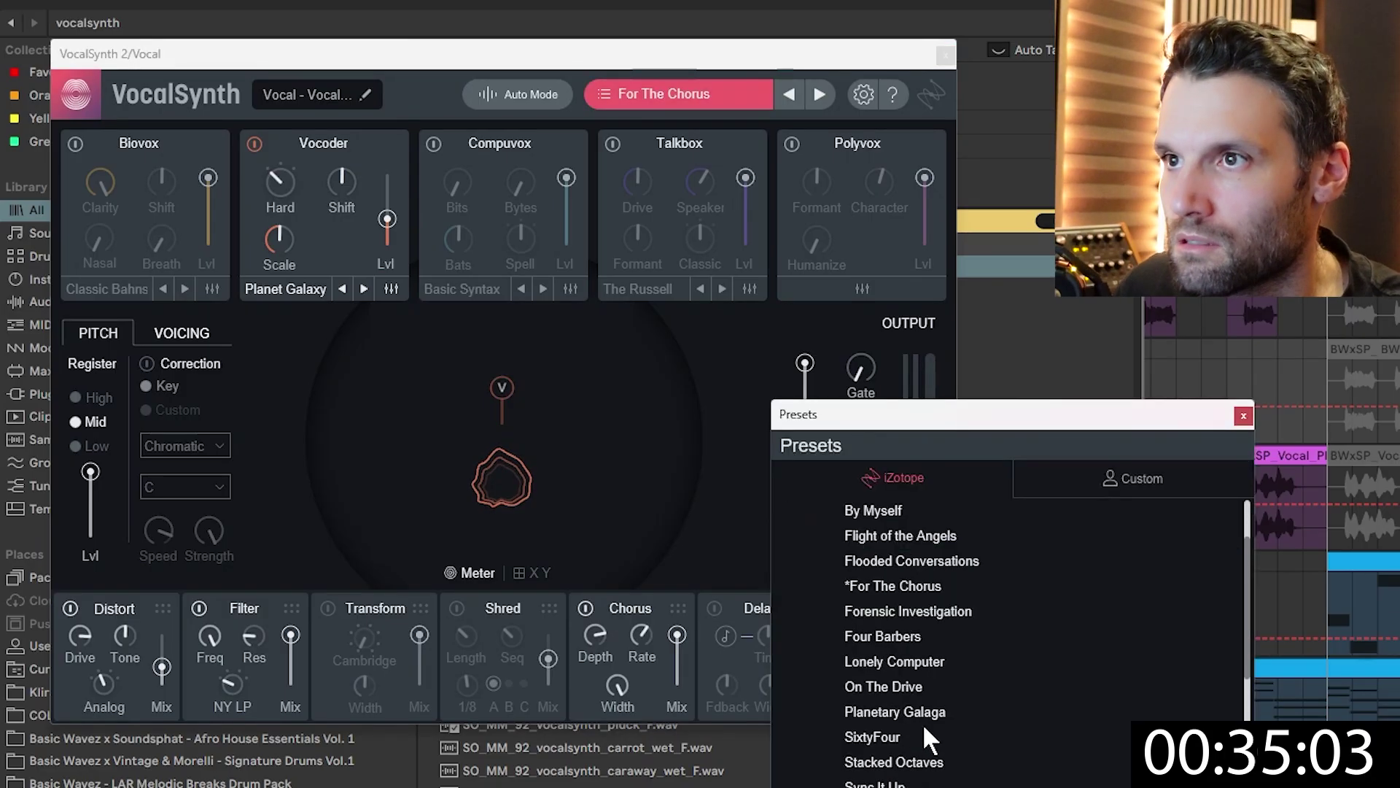
pyautogui.click(903, 763)
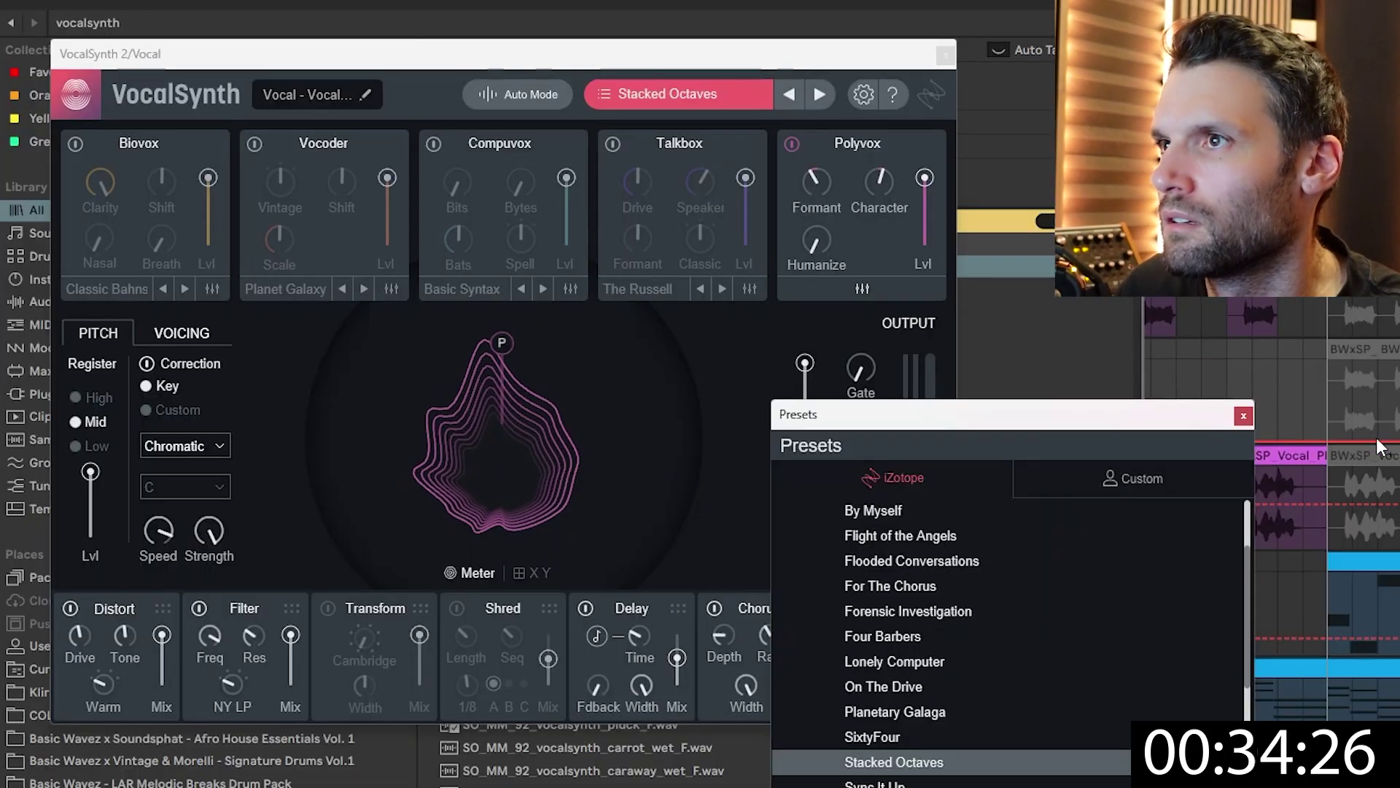
pyautogui.click(1243, 415)
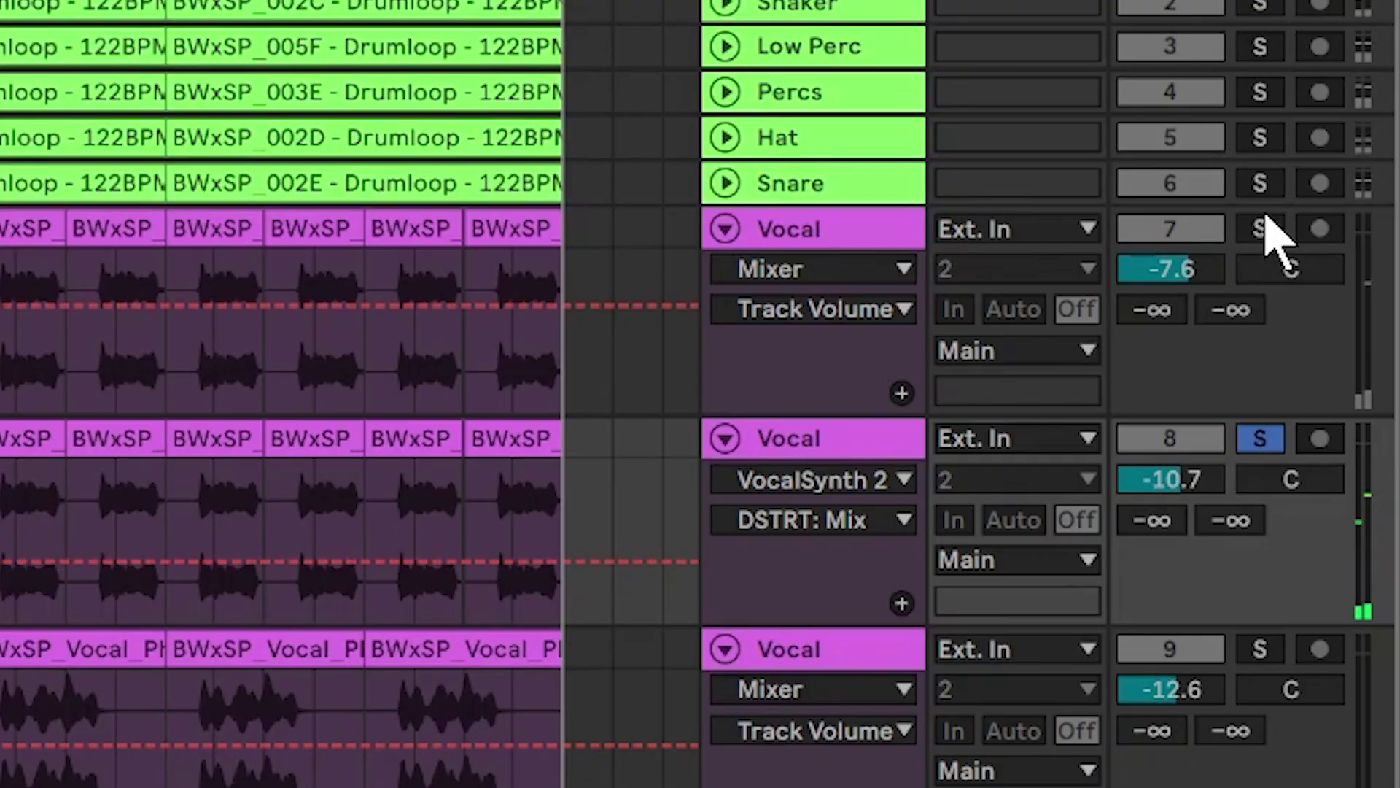
# Solo the original upper Vocal track to compare it with the VocalSynth copy.
pyautogui.click(1261, 230)
pyautogui.click(863, 244)
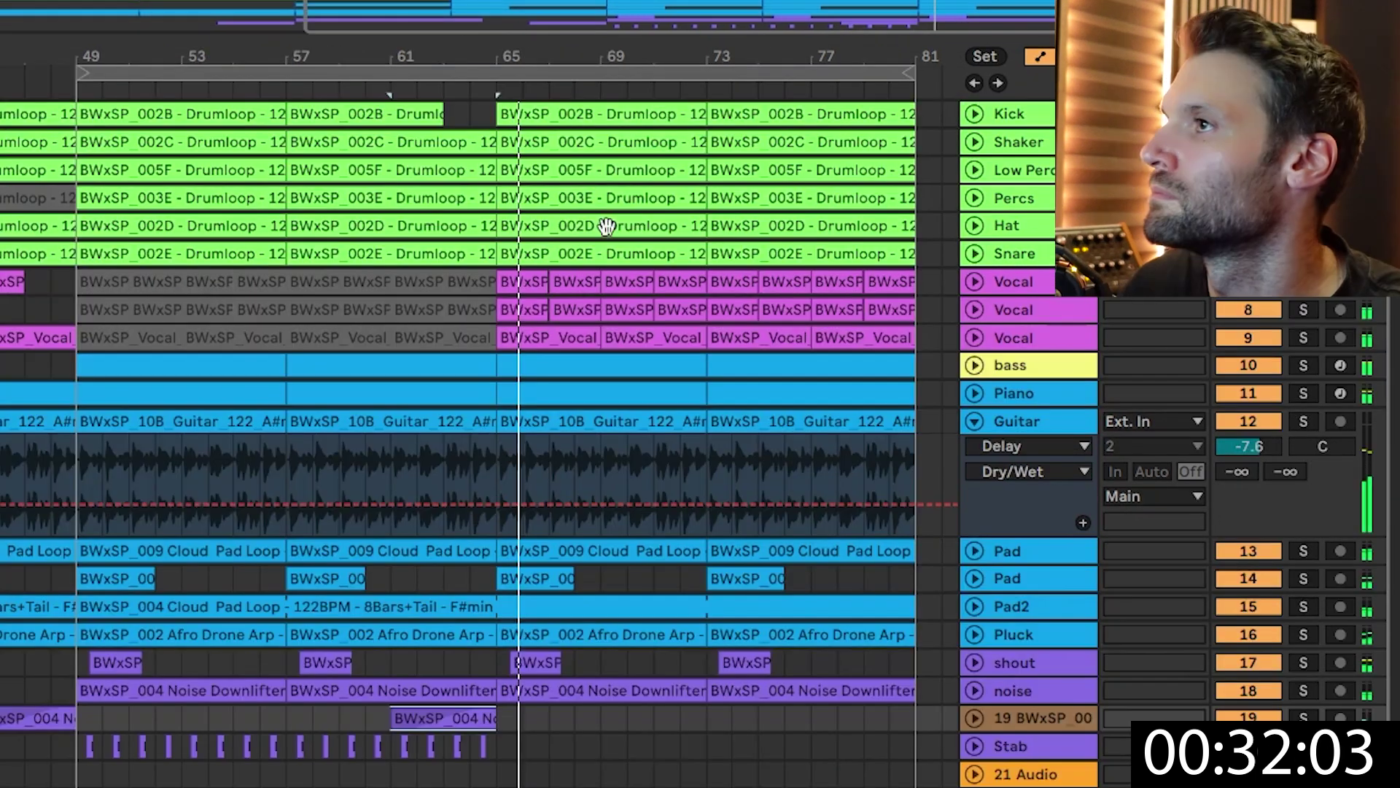
pyautogui.press('-')
pyautogui.press('+')
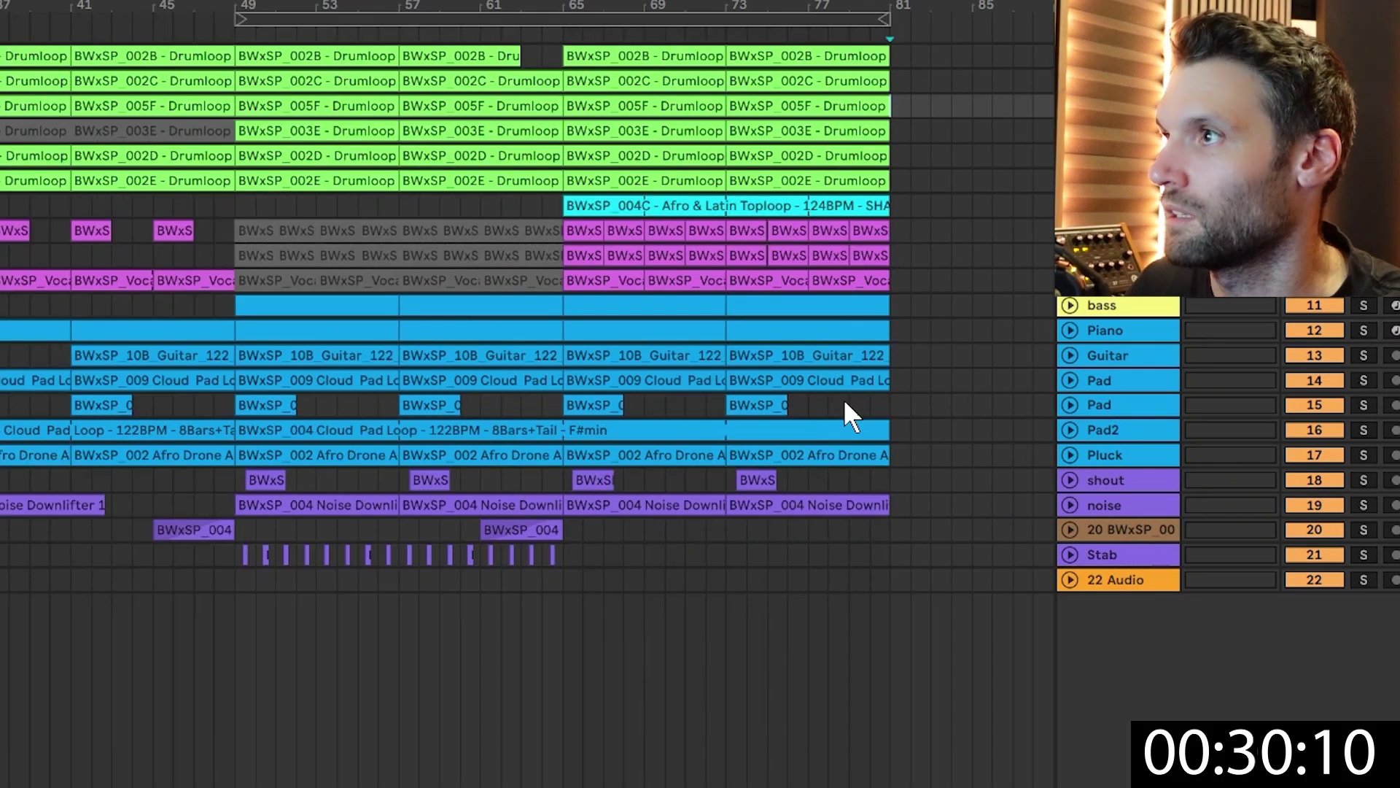
pyautogui.click(764, 555)
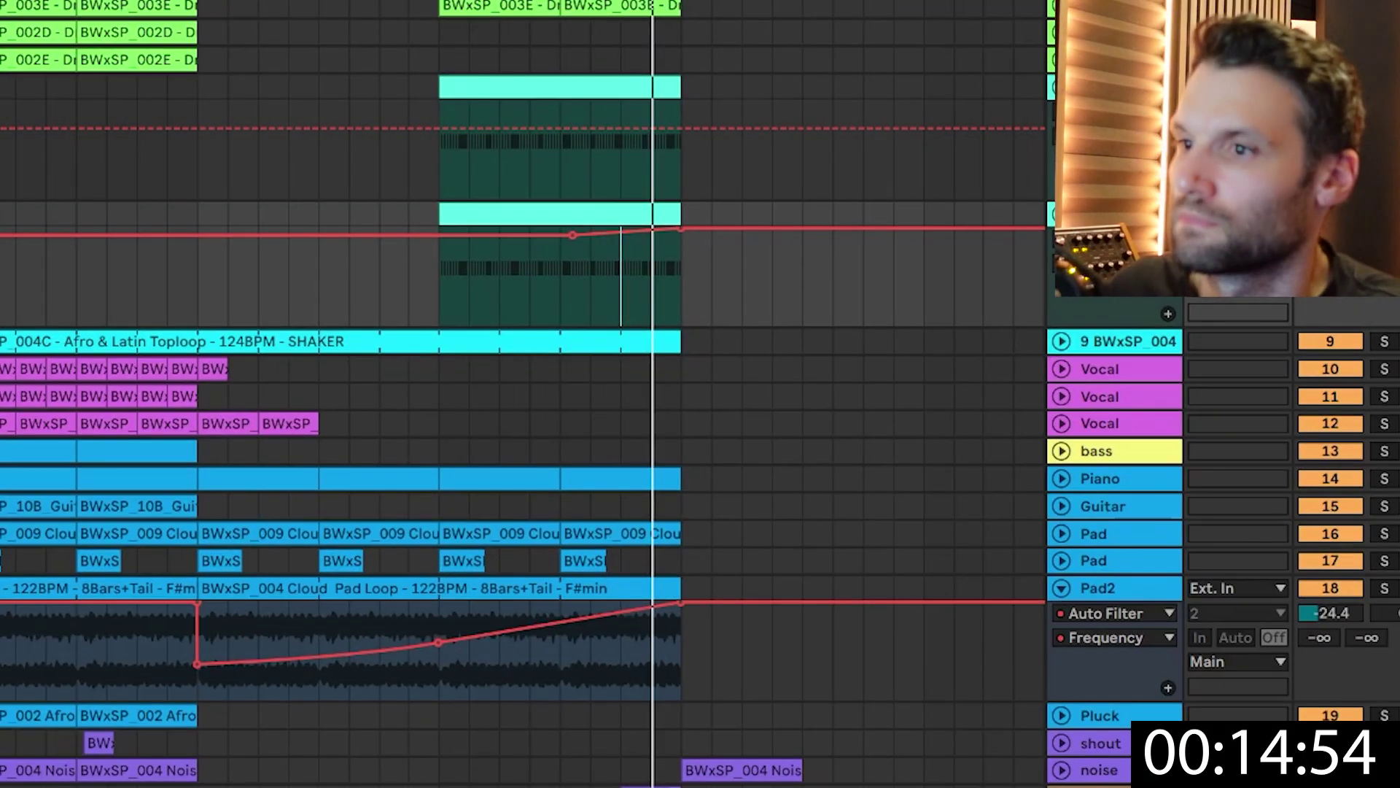
pyautogui.press('Delete')
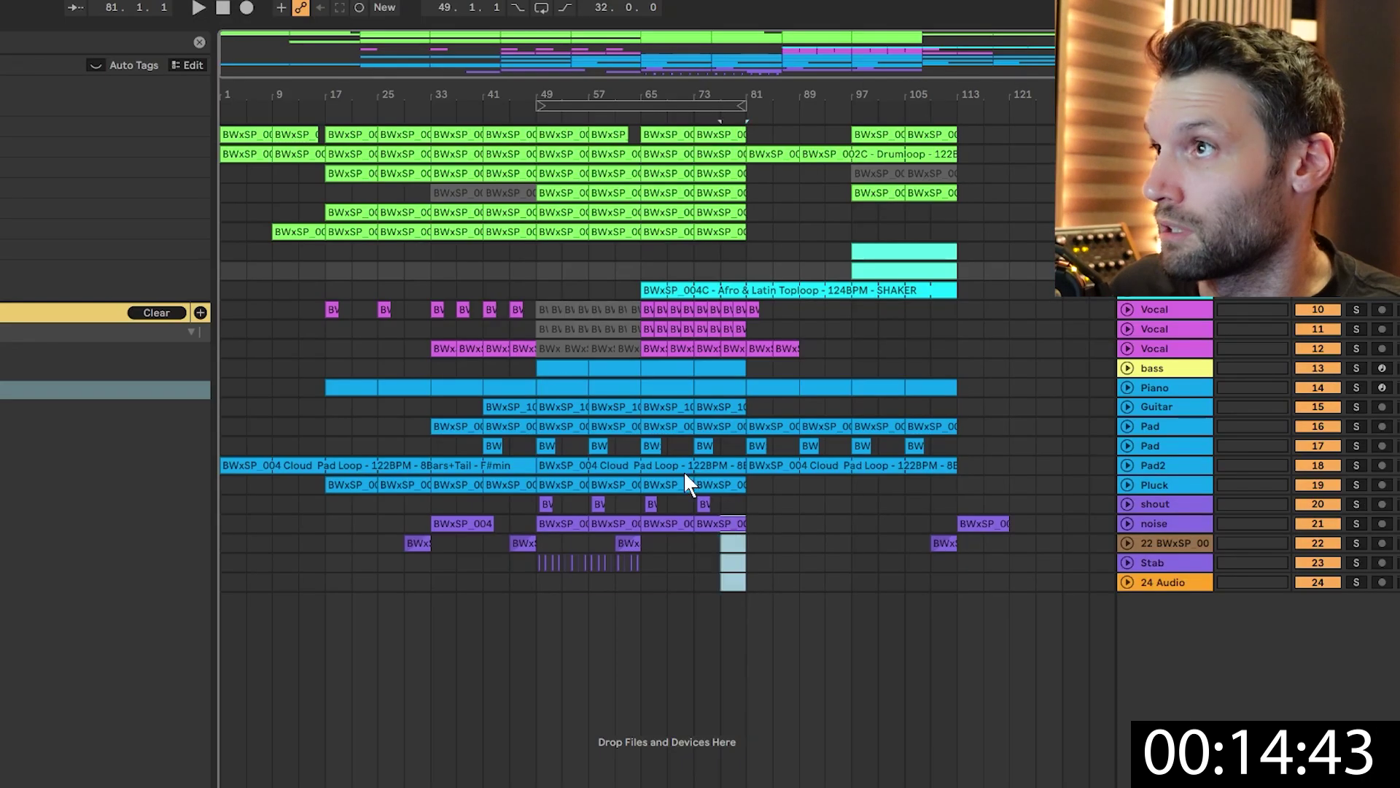
# Copy bars 49 to 81 of all tracks and paste the section at bar 113.
pyautogui.moveTo(740, 580); pyautogui.dragTo(536, 134)
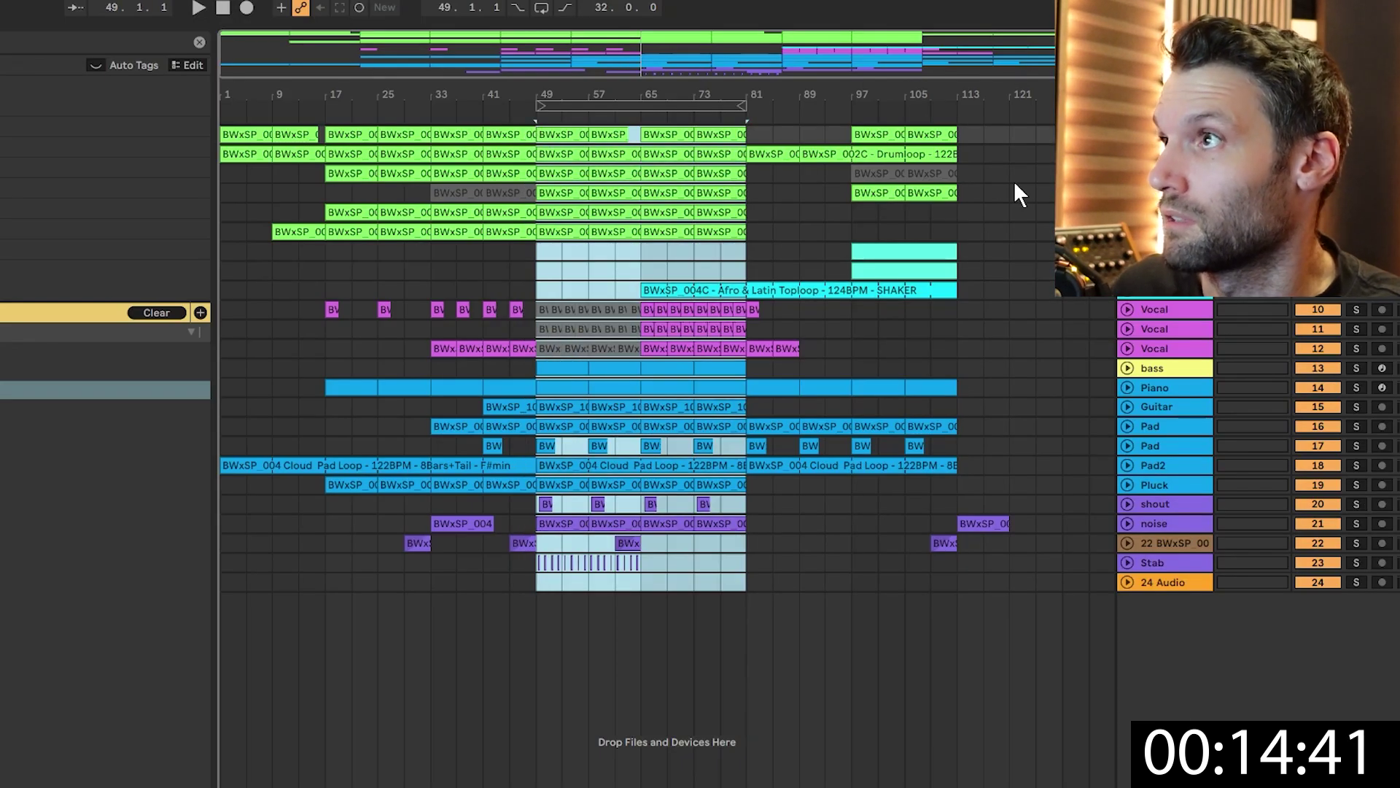
pyautogui.click(961, 135)
pyautogui.hotkey('ctrl', 'v')
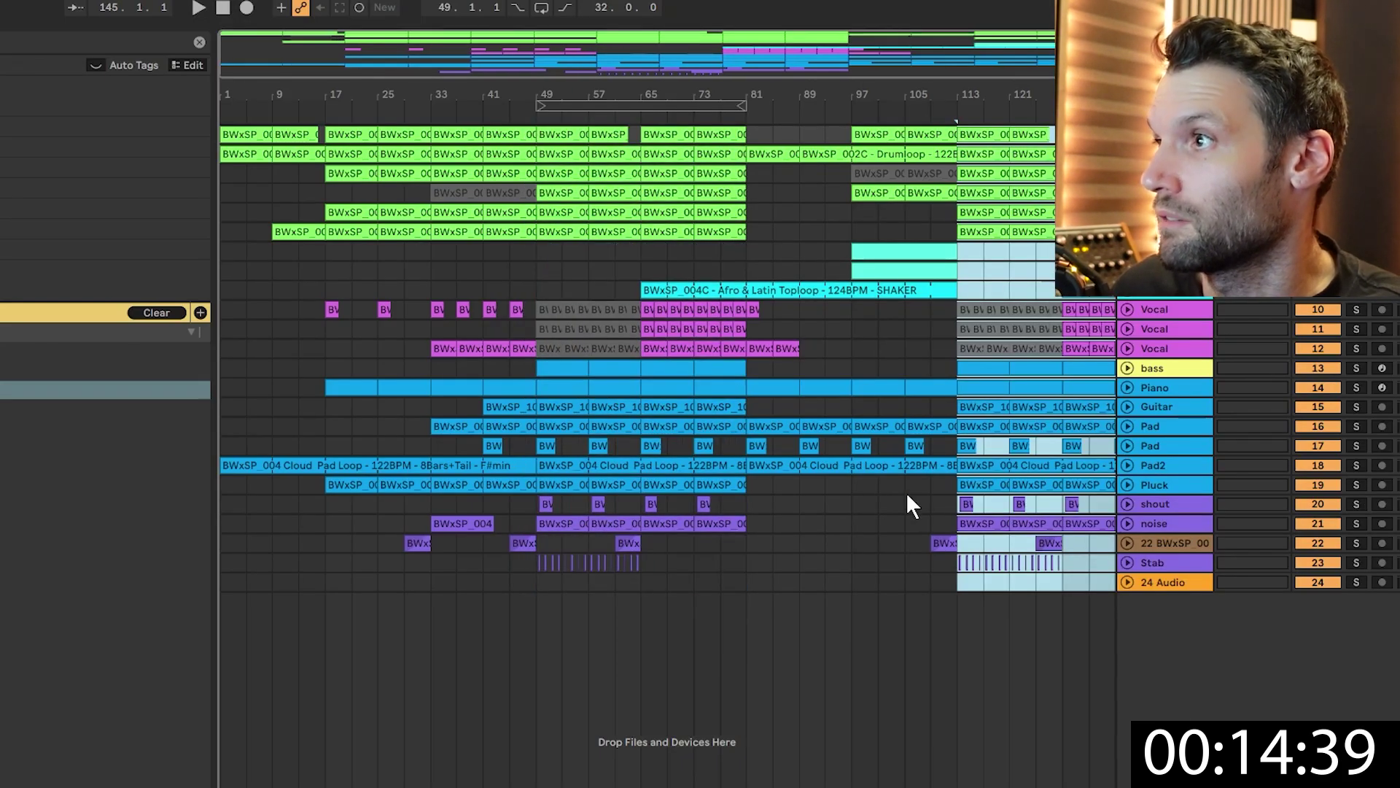
# Extend the Guitar loop over bars 97 to 113 and automate its Auto Filter frequency to rise into bar 113.
pyautogui.click(879, 542)
pyautogui.press('space')
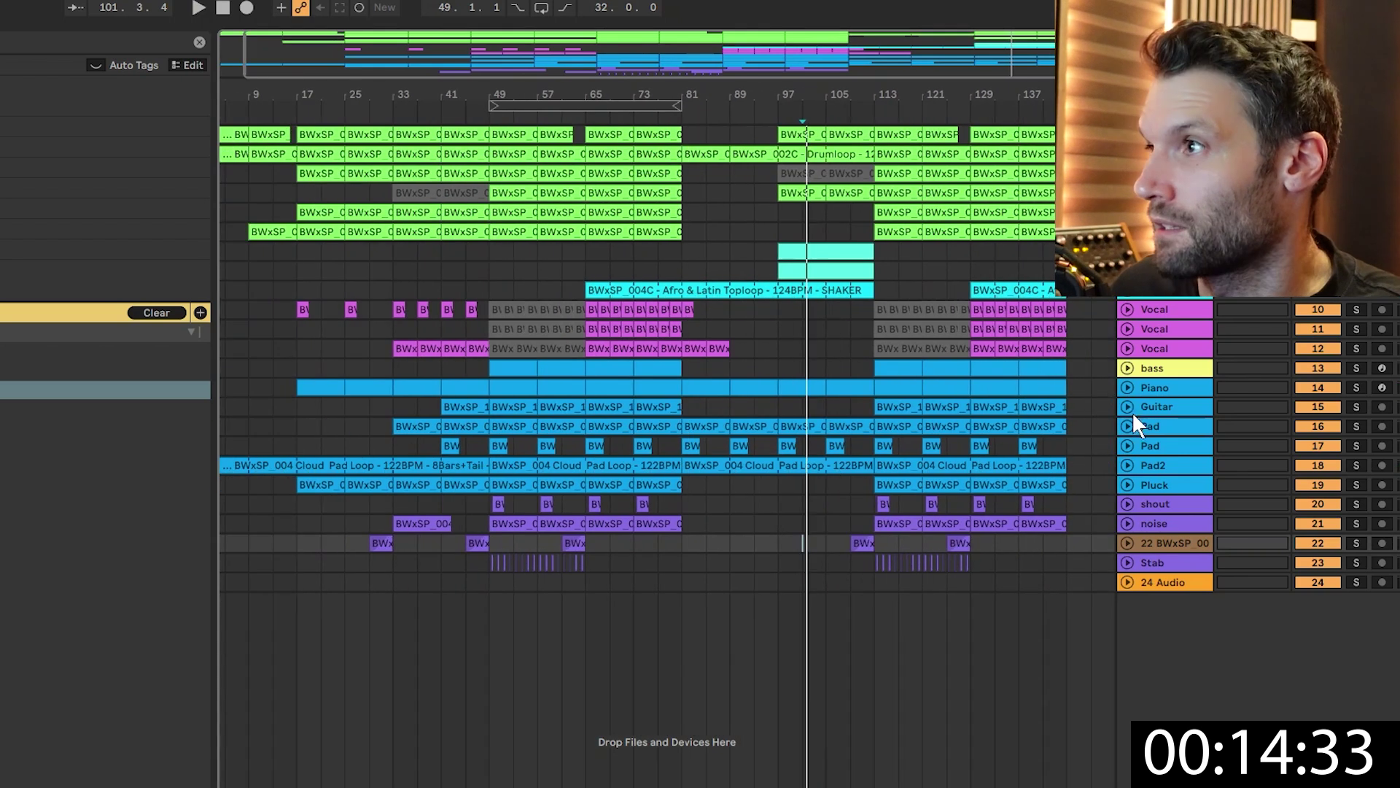
pyautogui.click(1128, 407)
pyautogui.click(893, 406)
pyautogui.press('space')
pyautogui.moveTo(902, 411); pyautogui.dragTo(807, 409)
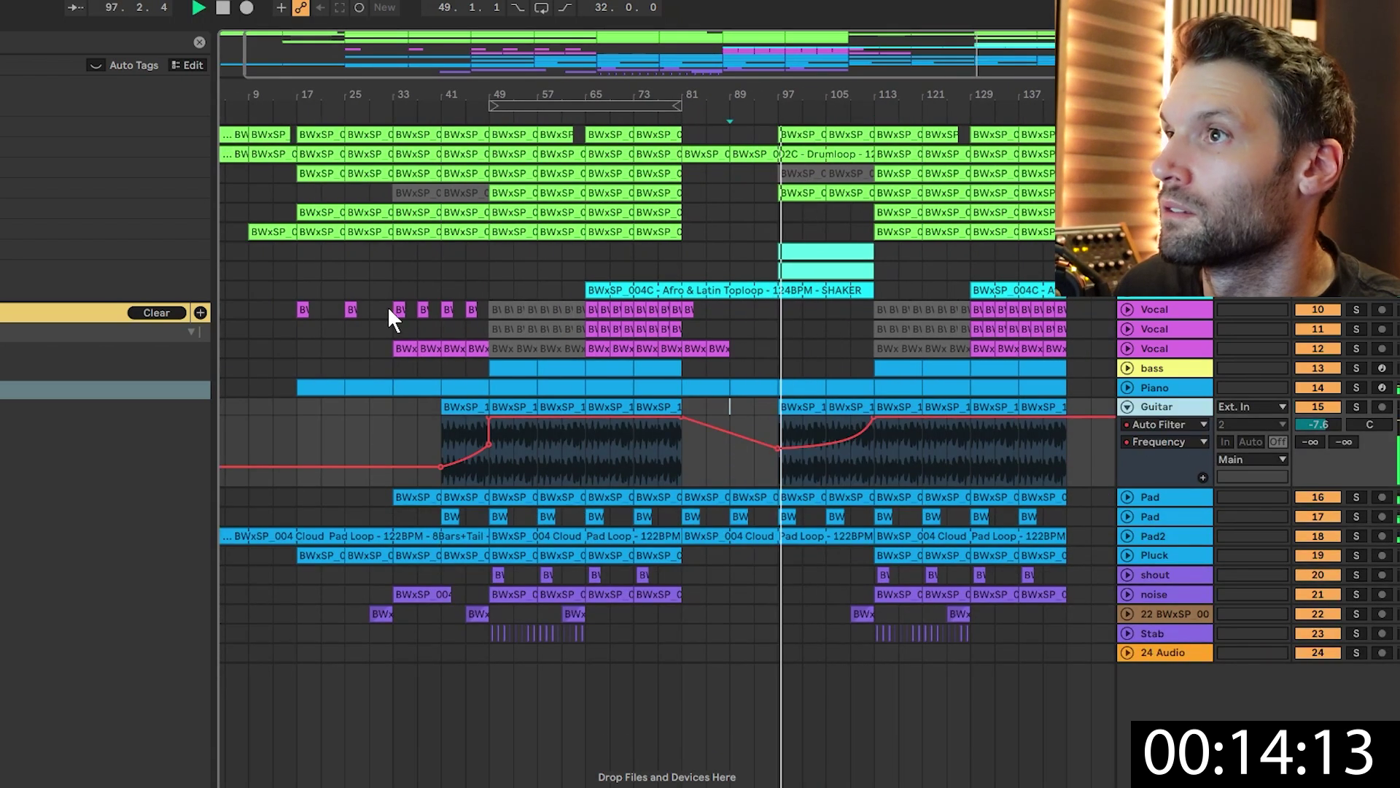
# Copy the Vocal clips from bars 33 to 49 into bars 97 to 113.
pyautogui.moveTo(389, 309); pyautogui.dragTo(857, 345)
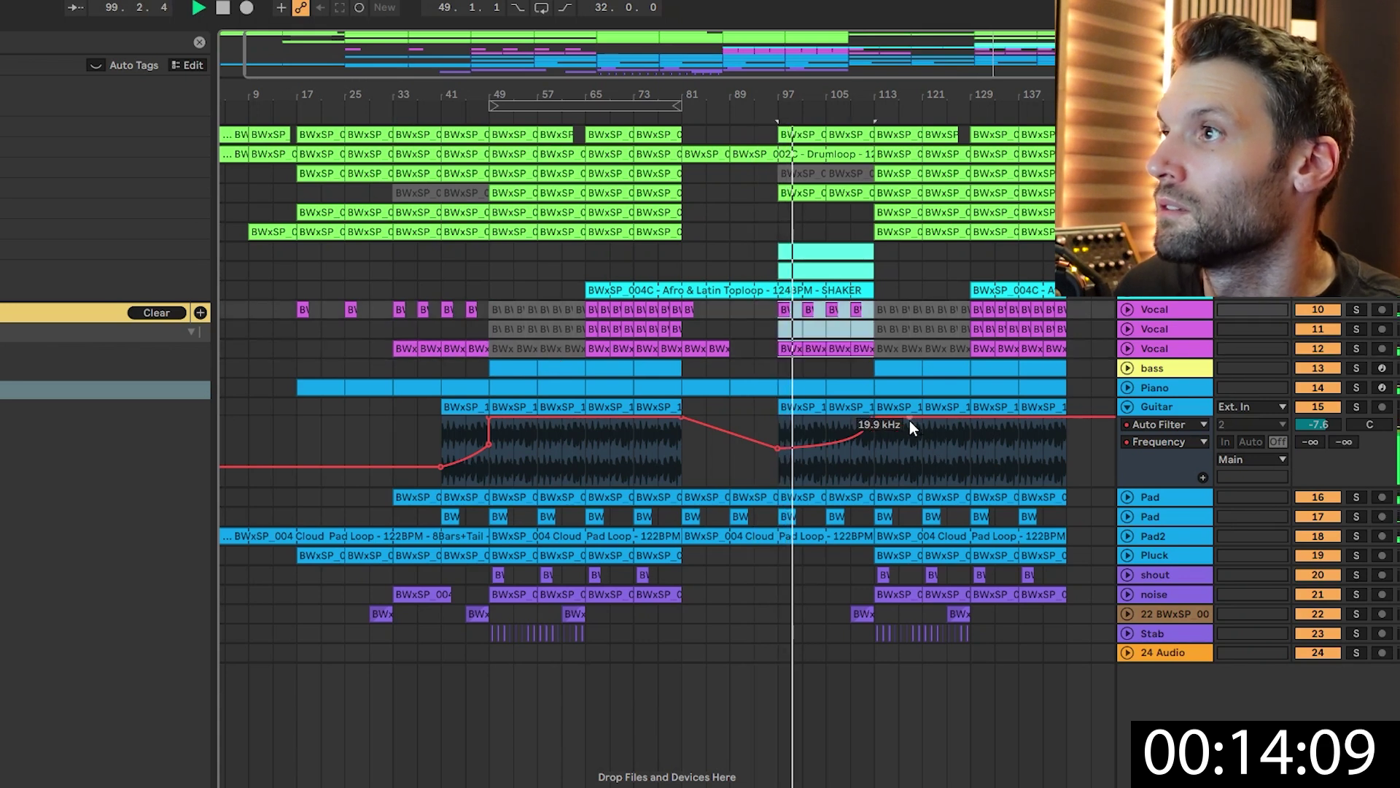
pyautogui.moveTo(966, 76); pyautogui.dragTo(966, 94)
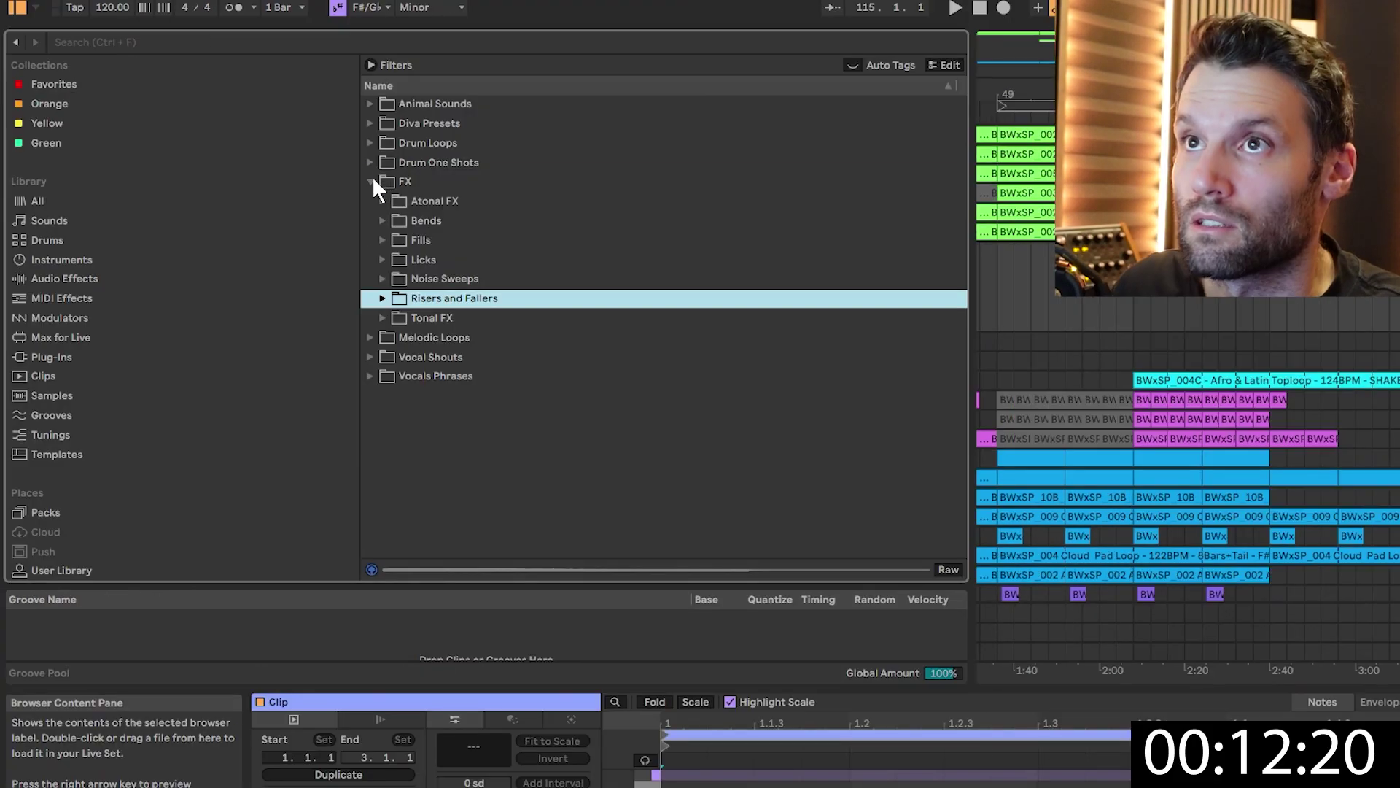
# Close the FX folder and open the Hihats samples within the Cymbals folder of Drum One Shots.
pyautogui.click(370, 181)
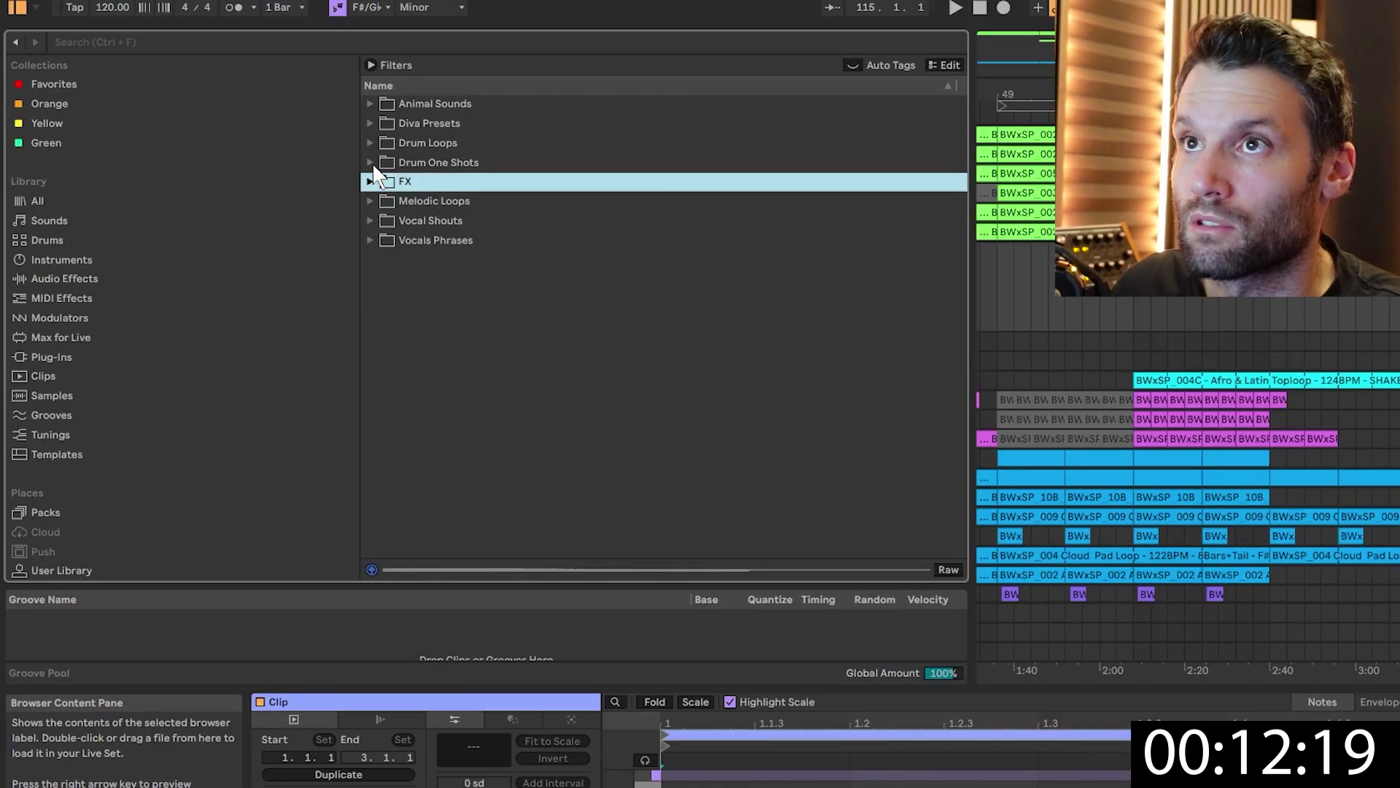
pyautogui.click(371, 162)
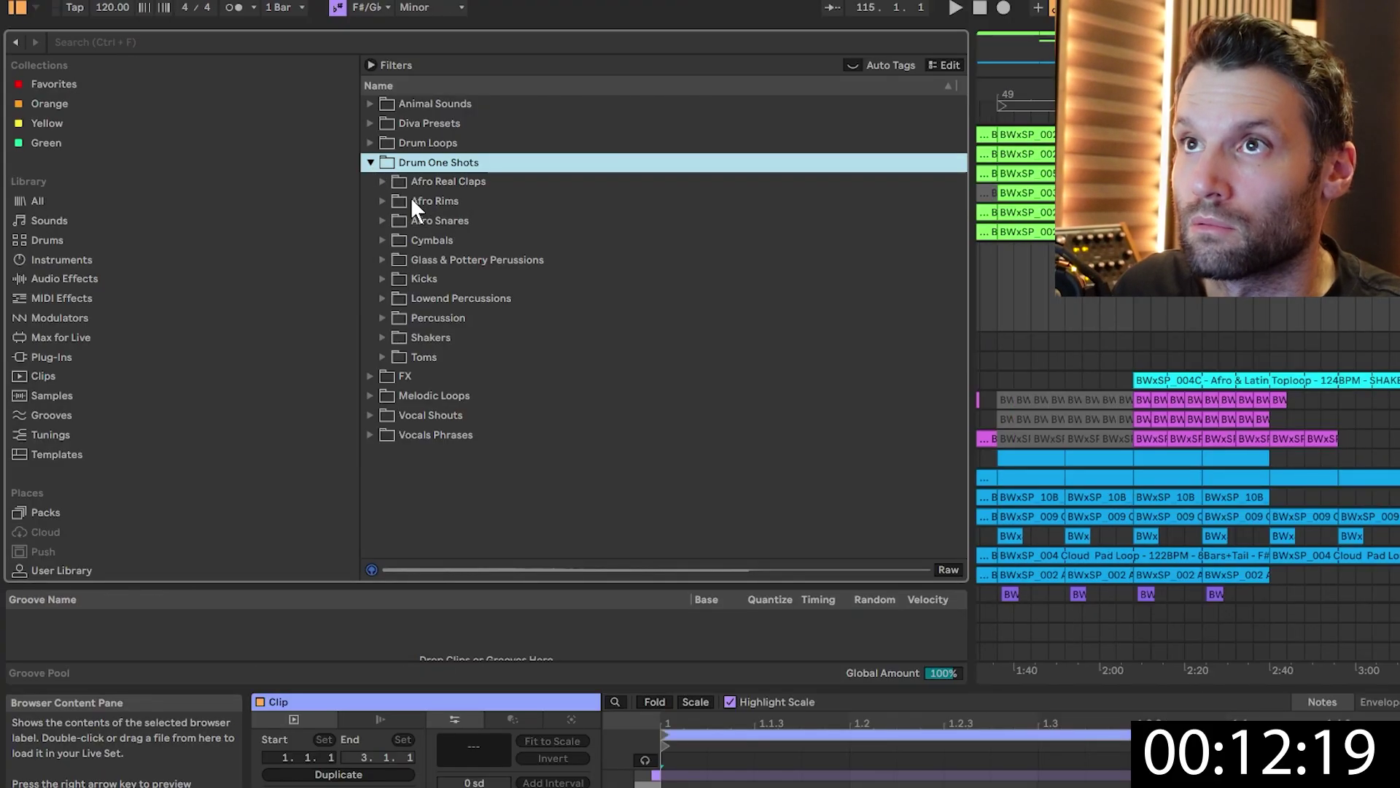
pyautogui.click(383, 240)
pyautogui.click(394, 279)
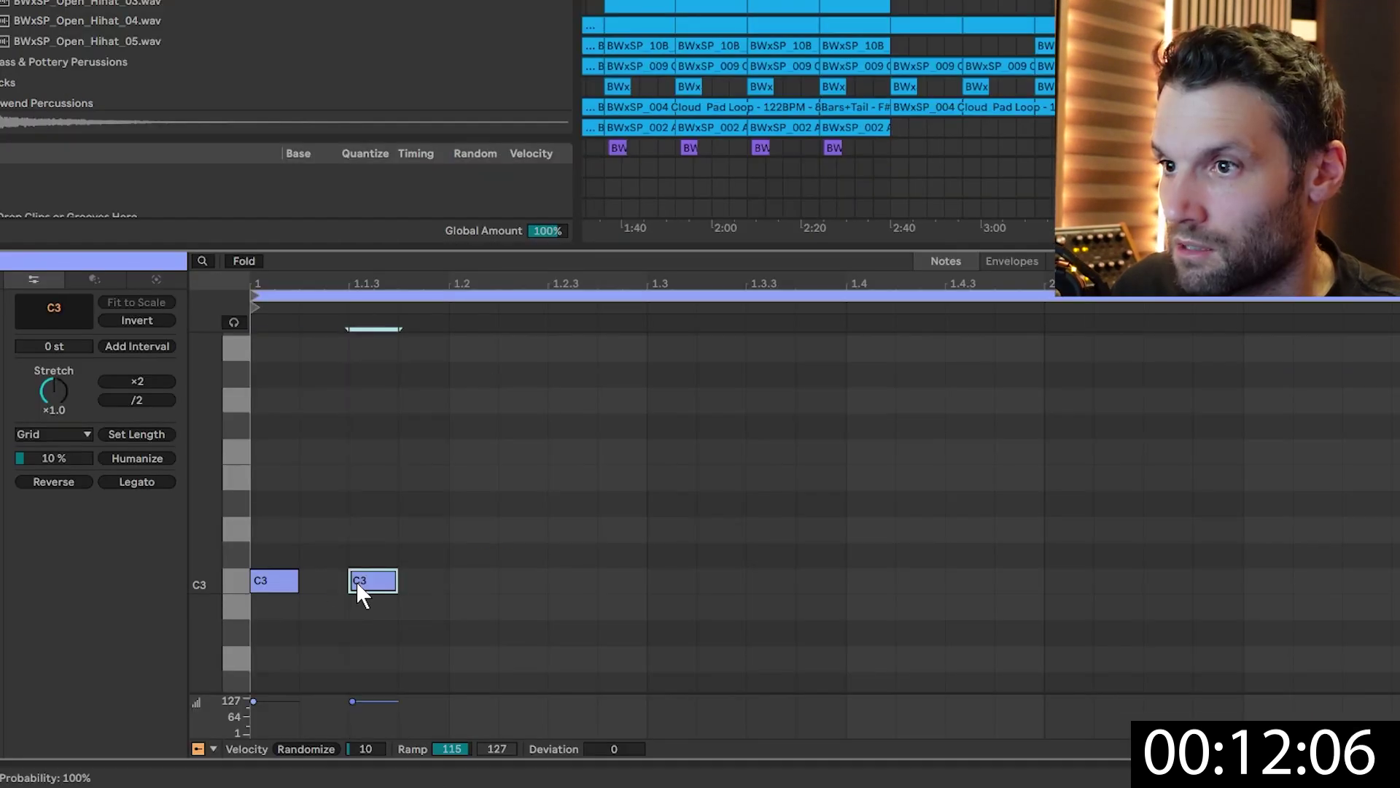
# Move the second C3 closed hi-hat note earlier and set the closed hi-hat track's volume to -7.8 dB.
pyautogui.press('Left')
pyautogui.click(391, 580)
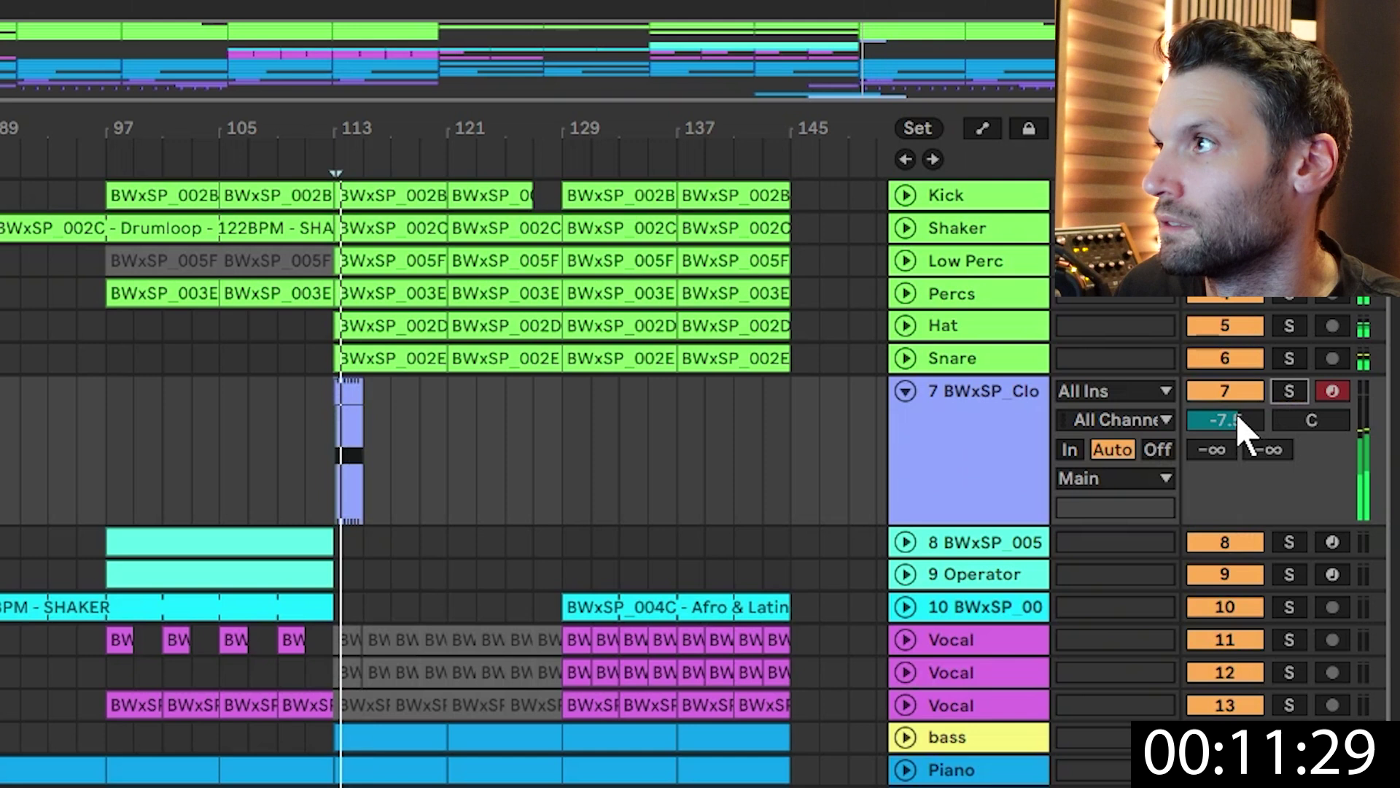
pyautogui.moveTo(1238, 424); pyautogui.dragTo(1238, 429)
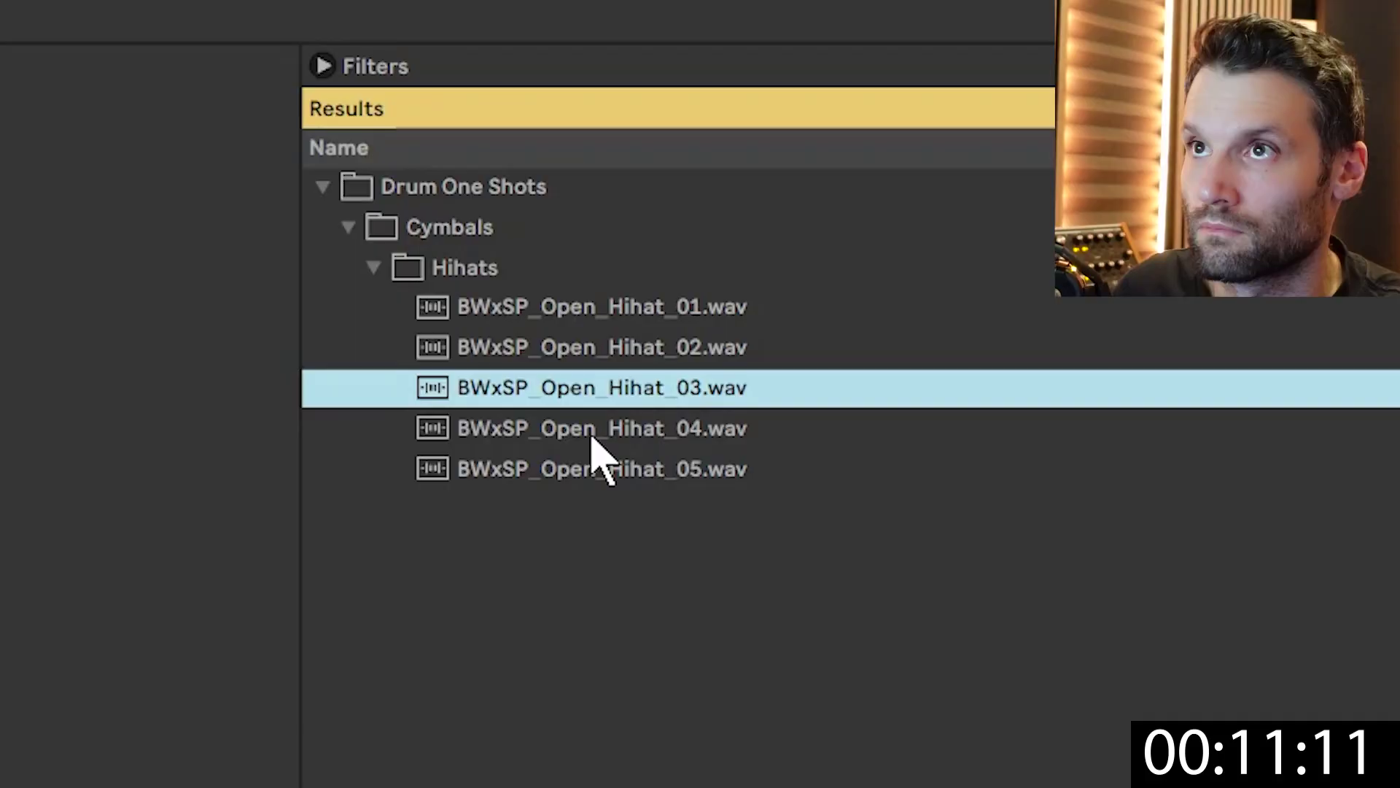
# Choose BWxSP_Open_Hihat_05.wav as the open hi-hat and adjust the hi-hat sampler's amplitude envelope.
pyautogui.click(616, 472)
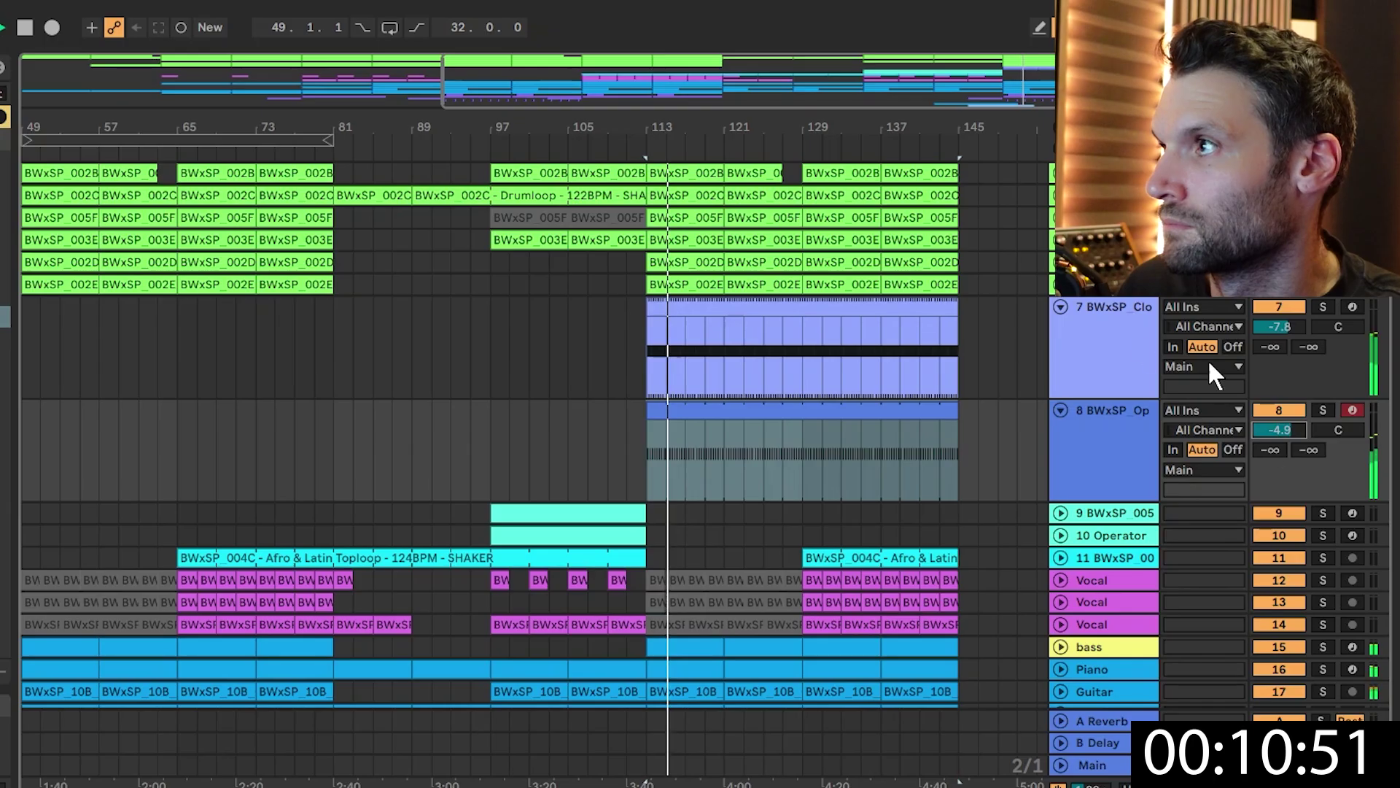
pyautogui.click(1206, 365)
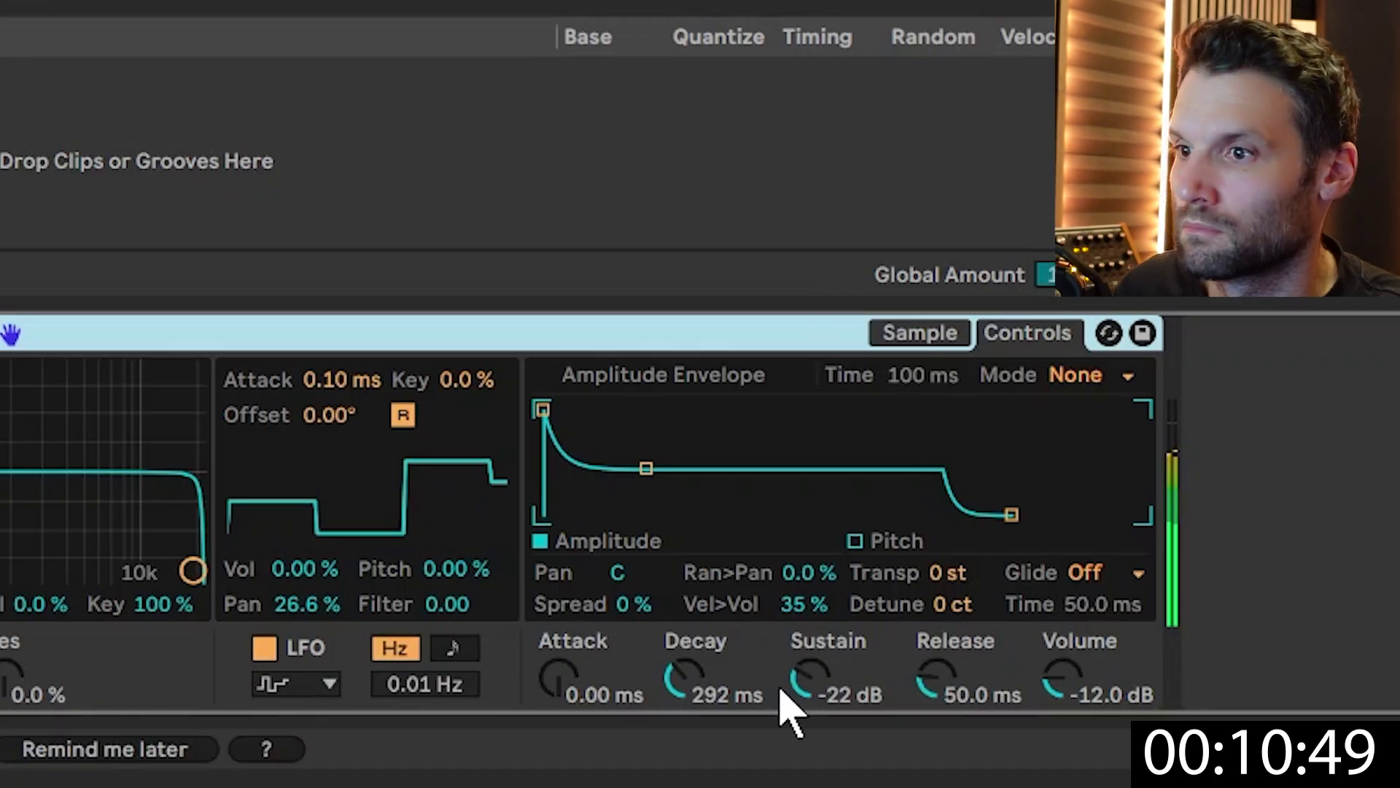
pyautogui.moveTo(780, 691); pyautogui.dragTo(780, 640)
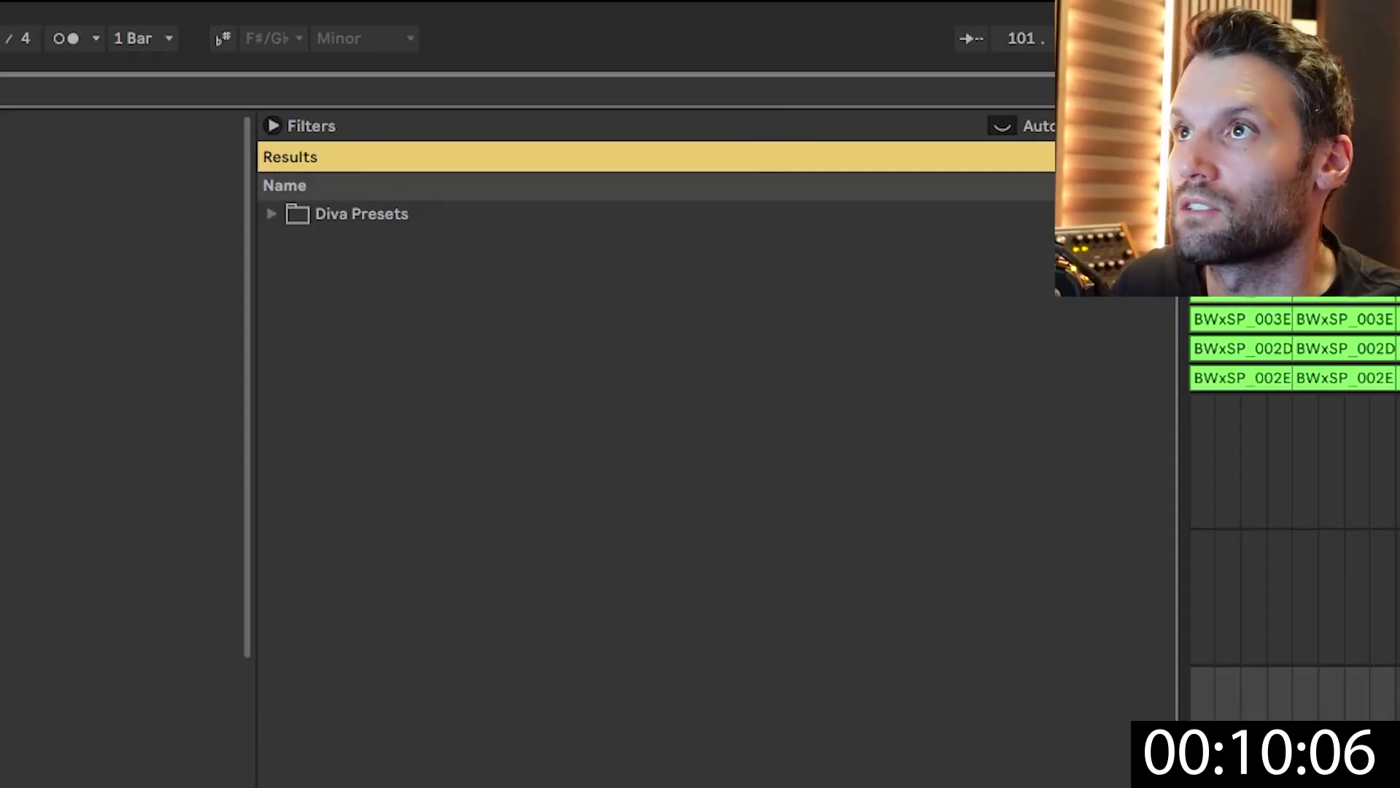
# Load the BWxSP PL Alone preset in Diva and set the Diva track's volume to -10.8 dB.
pyautogui.click(337, 459)
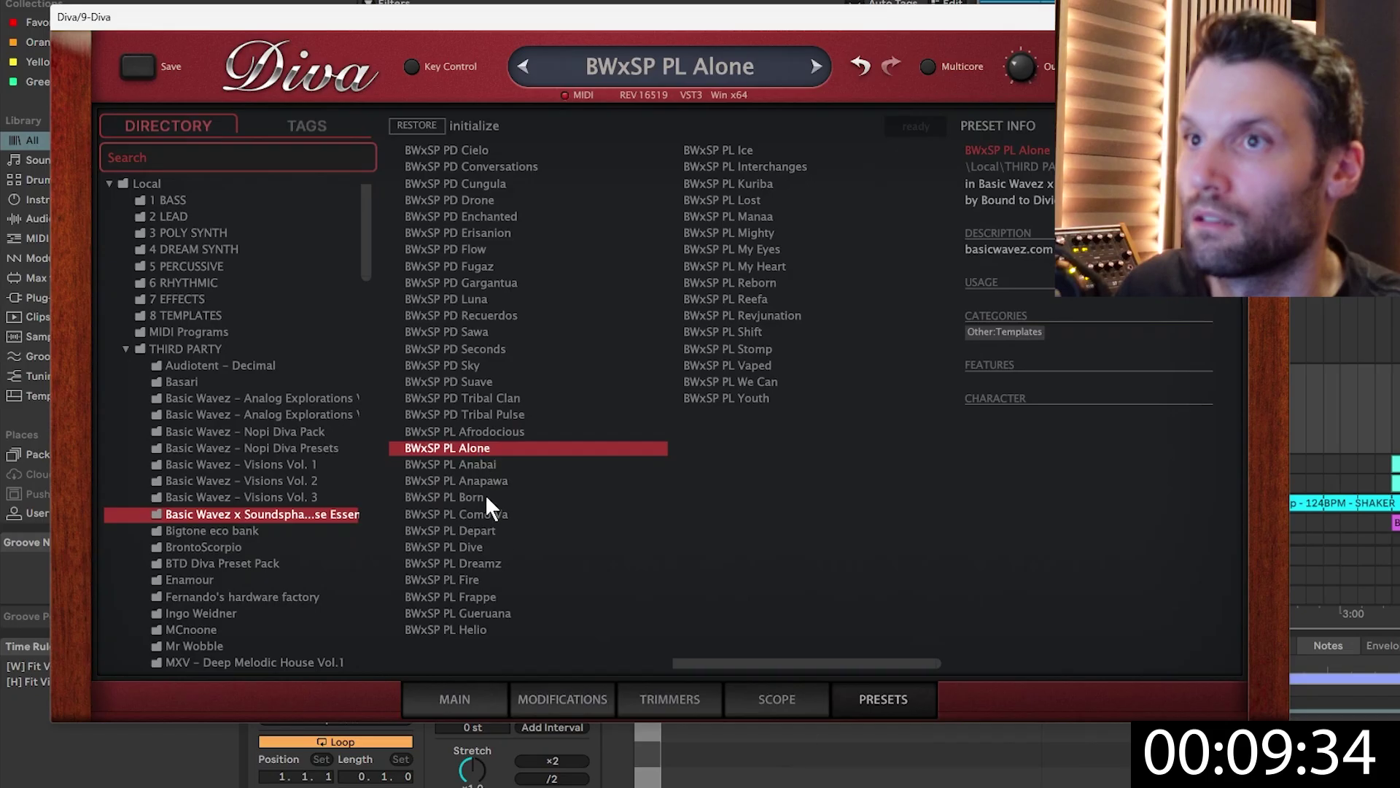
pyautogui.click(433, 709)
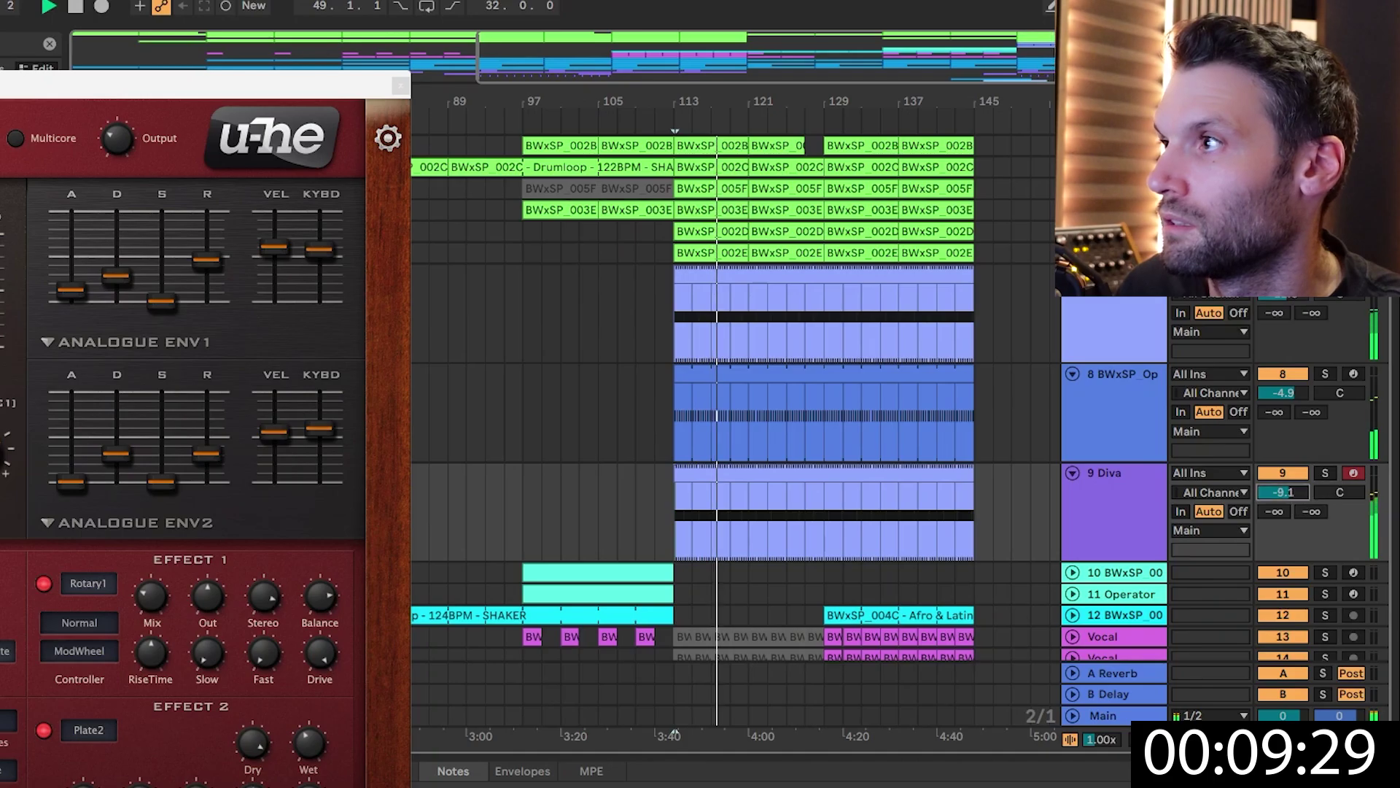
pyautogui.moveTo(1284, 493); pyautogui.dragTo(1284, 499)
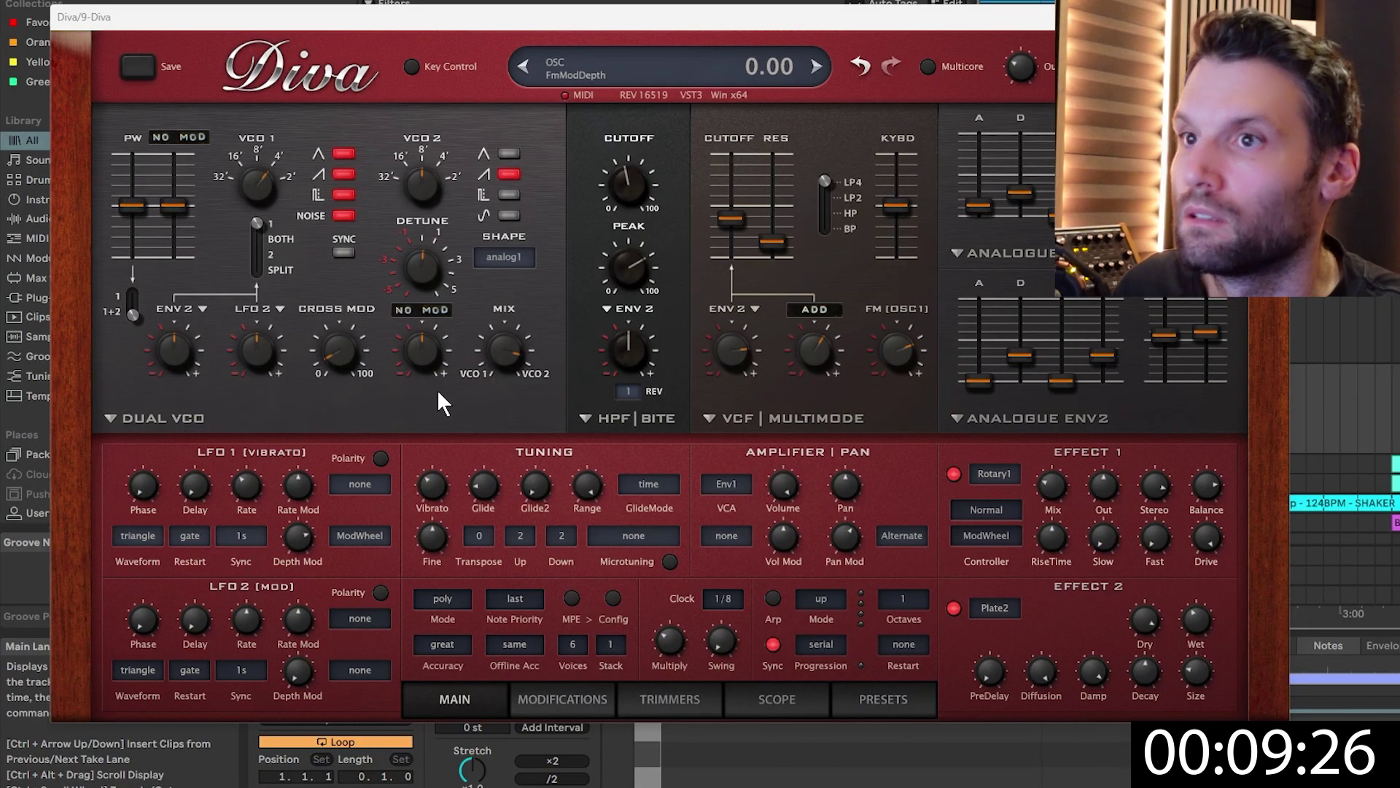
# Select Diva's Fine tuning parameter and show its FineTuneCents automation lane in the arrangement.
pyautogui.click(475, 535)
pyautogui.click(441, 549)
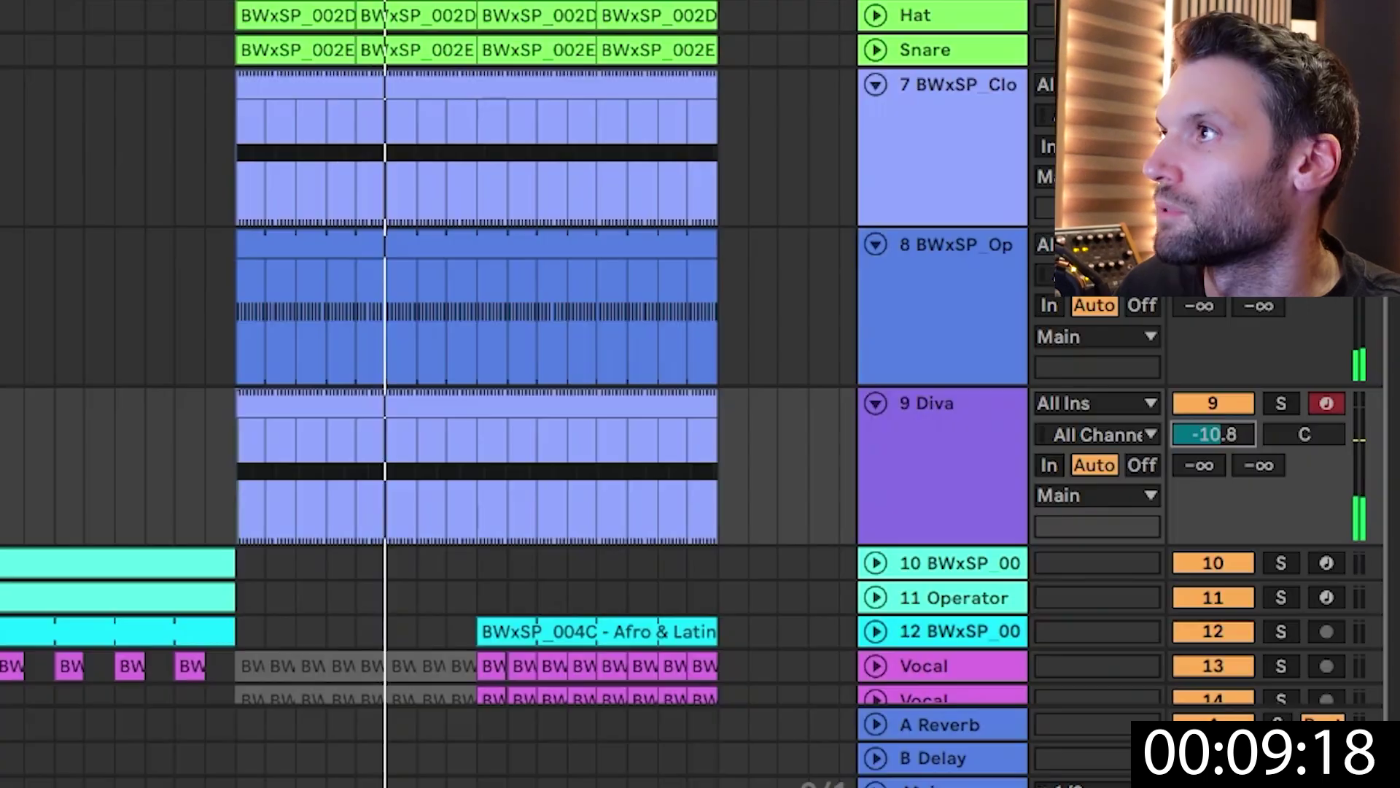
pyautogui.press('a')
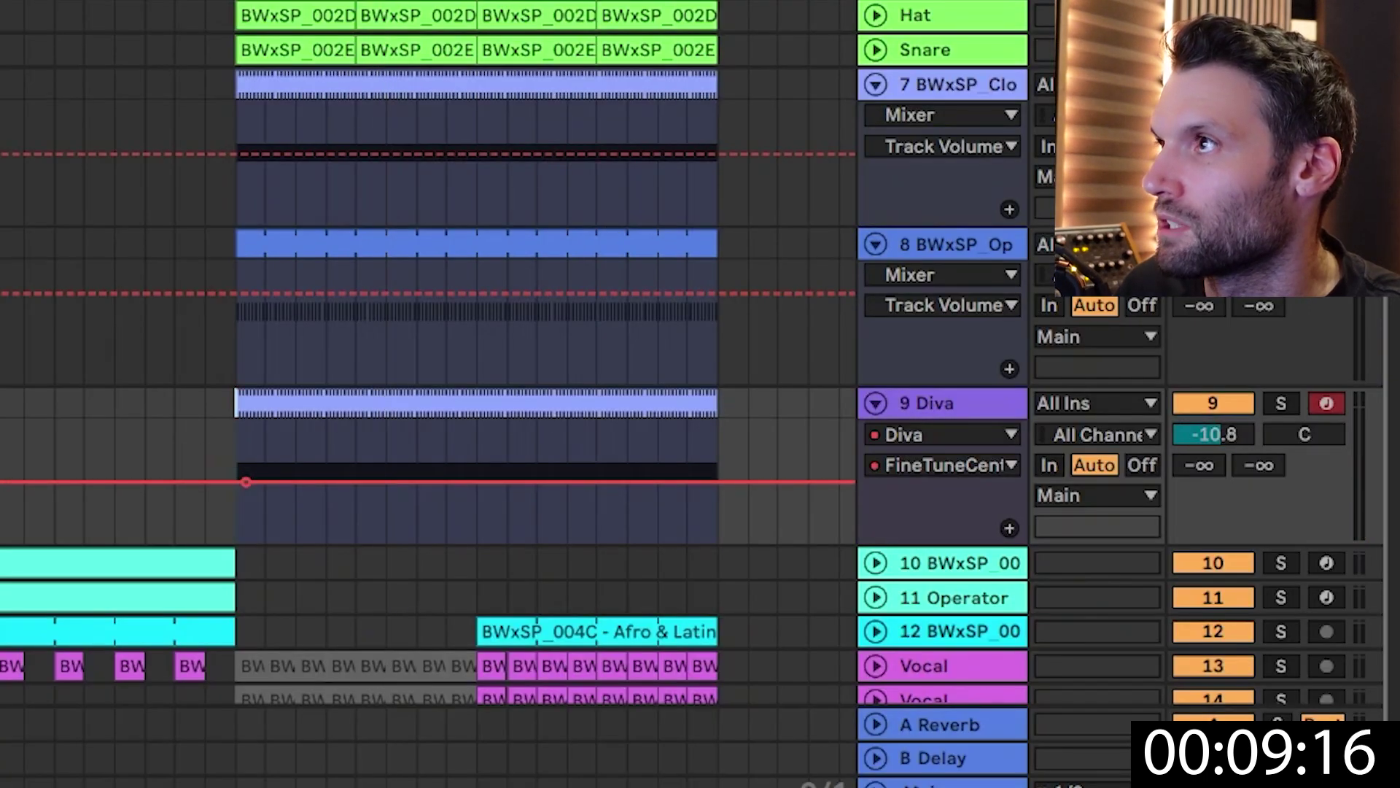
# Add short upward bends to Diva's FineTuneCents automation by raising its breakpoints within the second drop.
pyautogui.press('+')
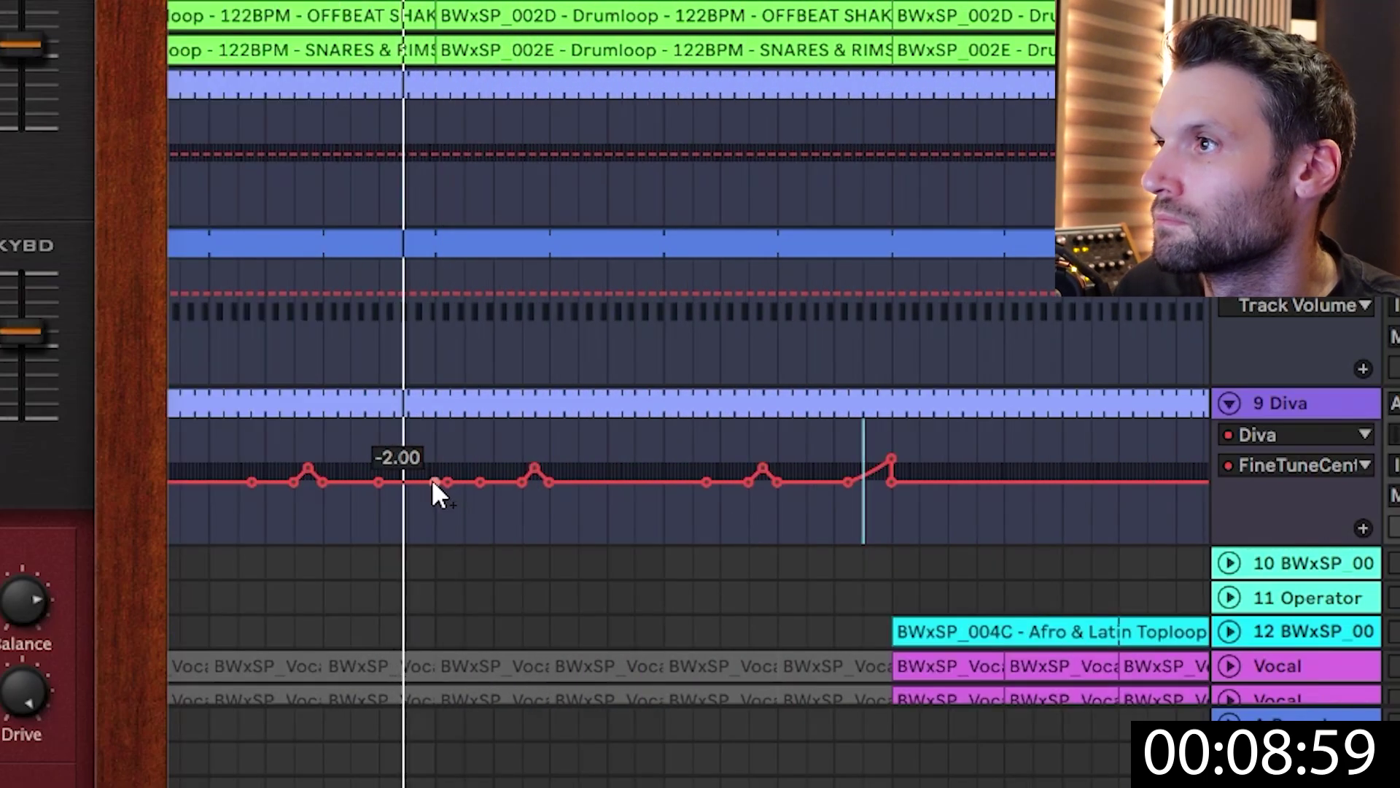
pyautogui.moveTo(433, 481); pyautogui.dragTo(434, 460)
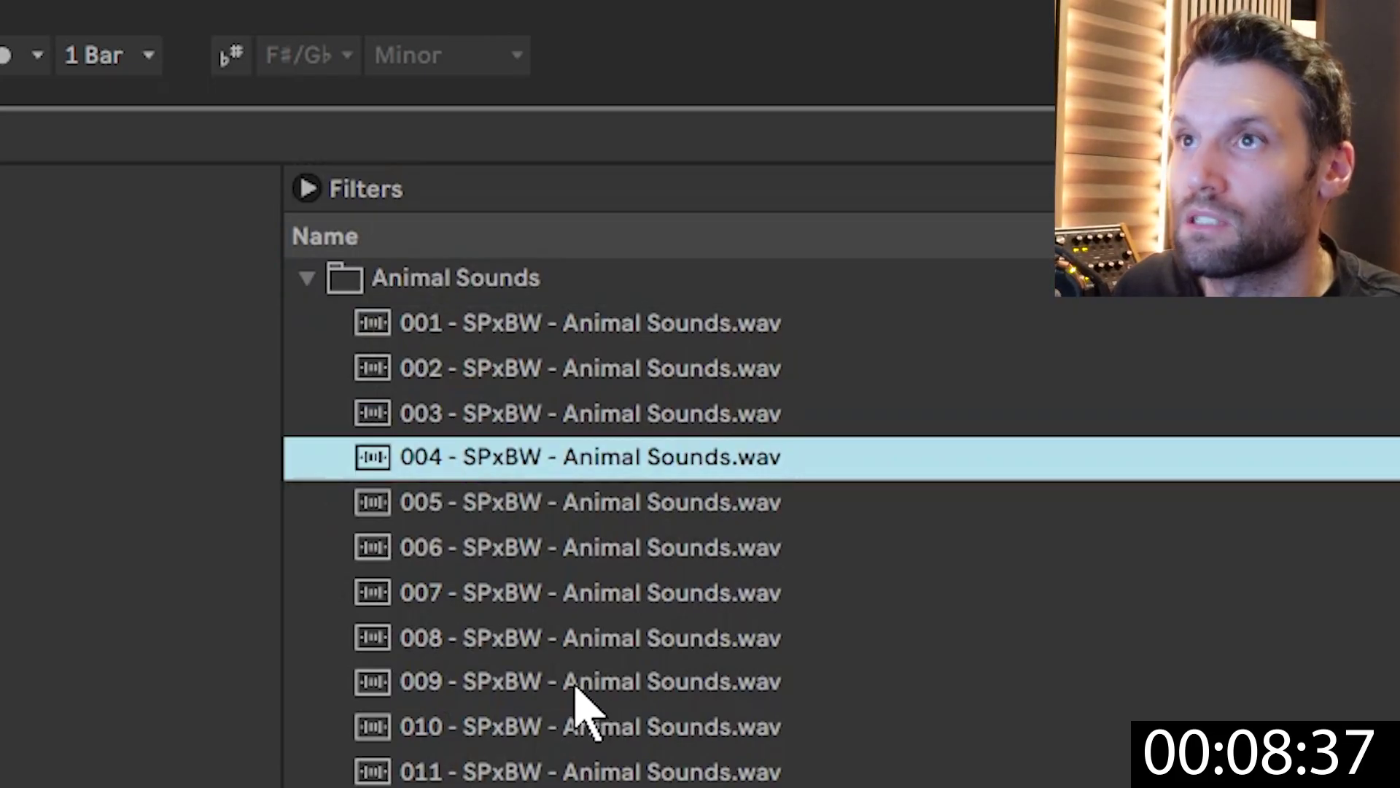
# Audition animal sounds 008 and 011, set the 014 - SPxBW - Animal Sounds track's volume to -25.7 dB, and fold the tracks.
pyautogui.click(543, 633)
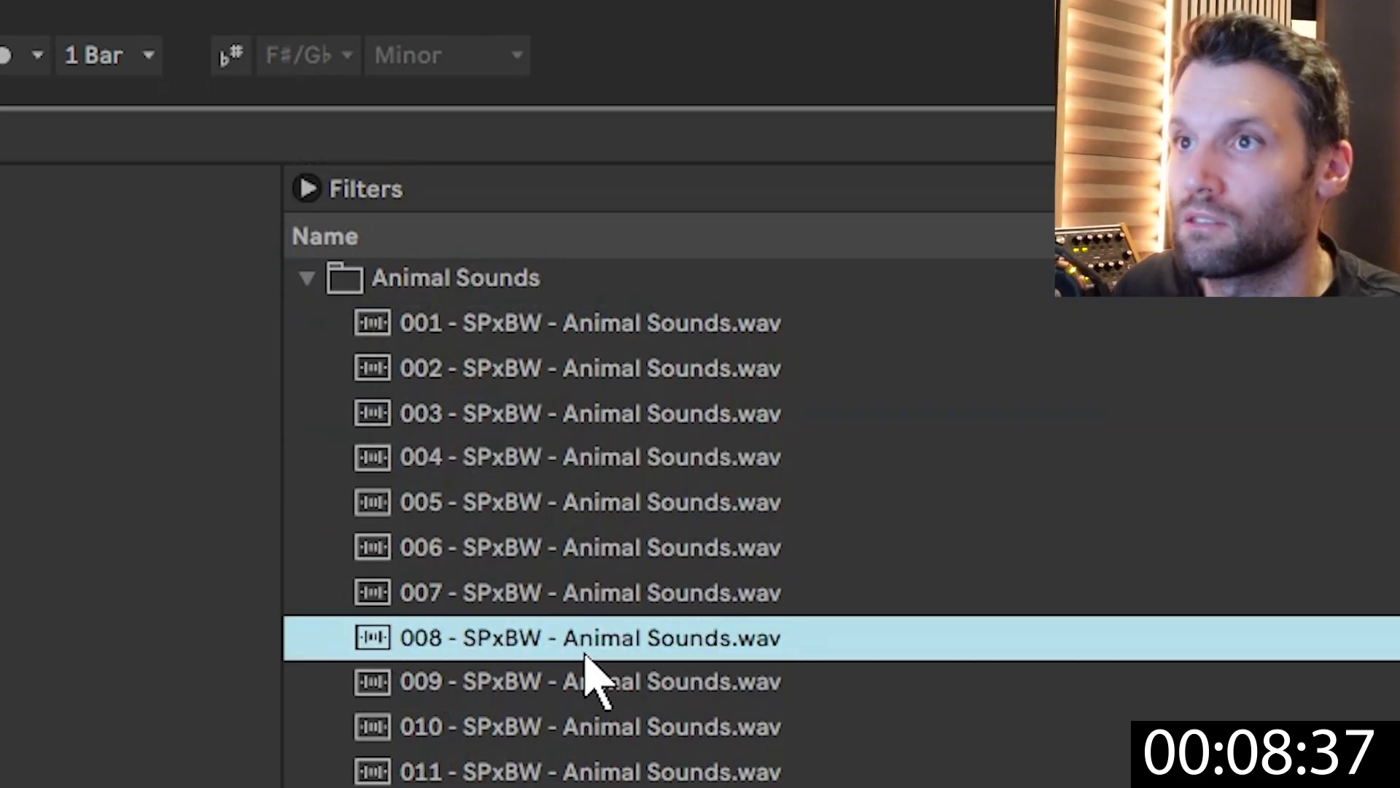
pyautogui.click(674, 771)
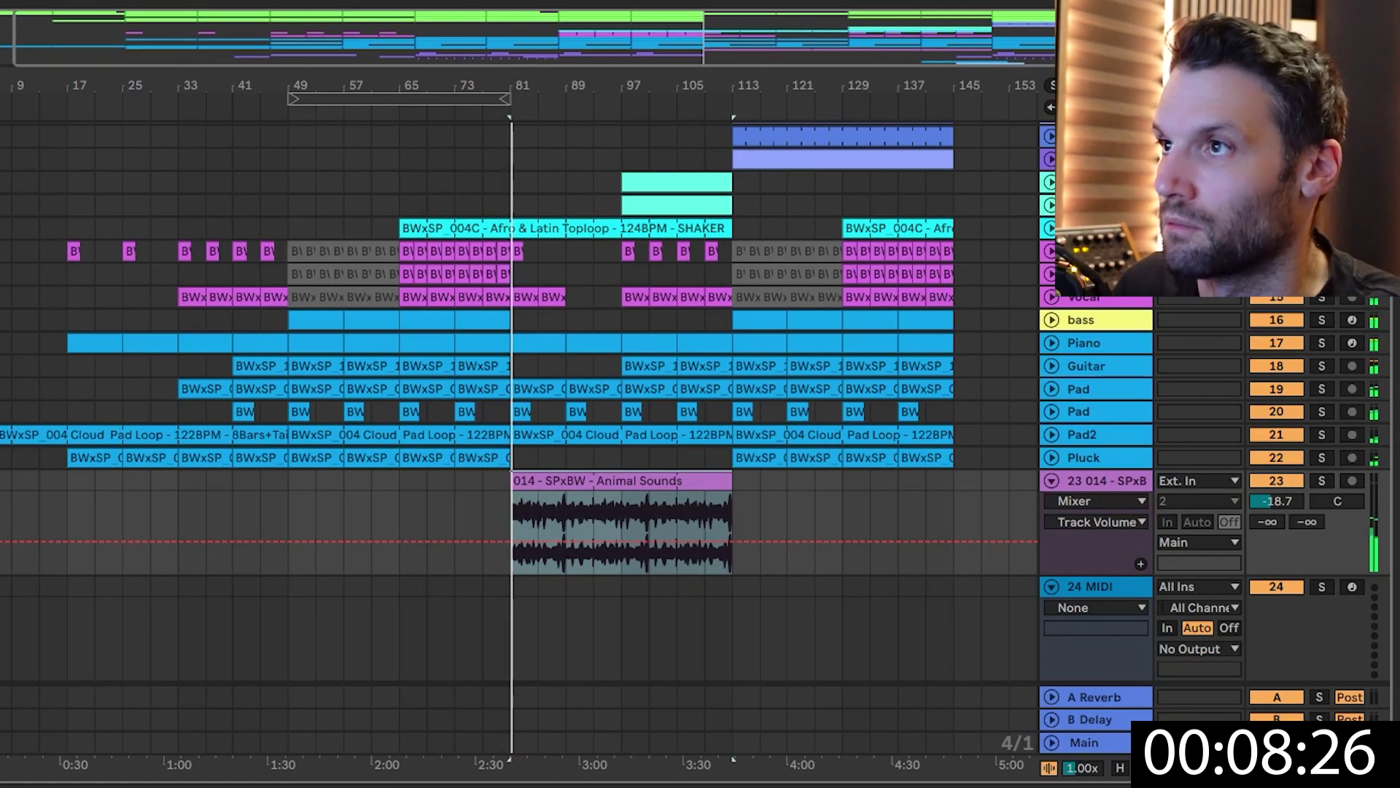
pyautogui.click(1276, 500)
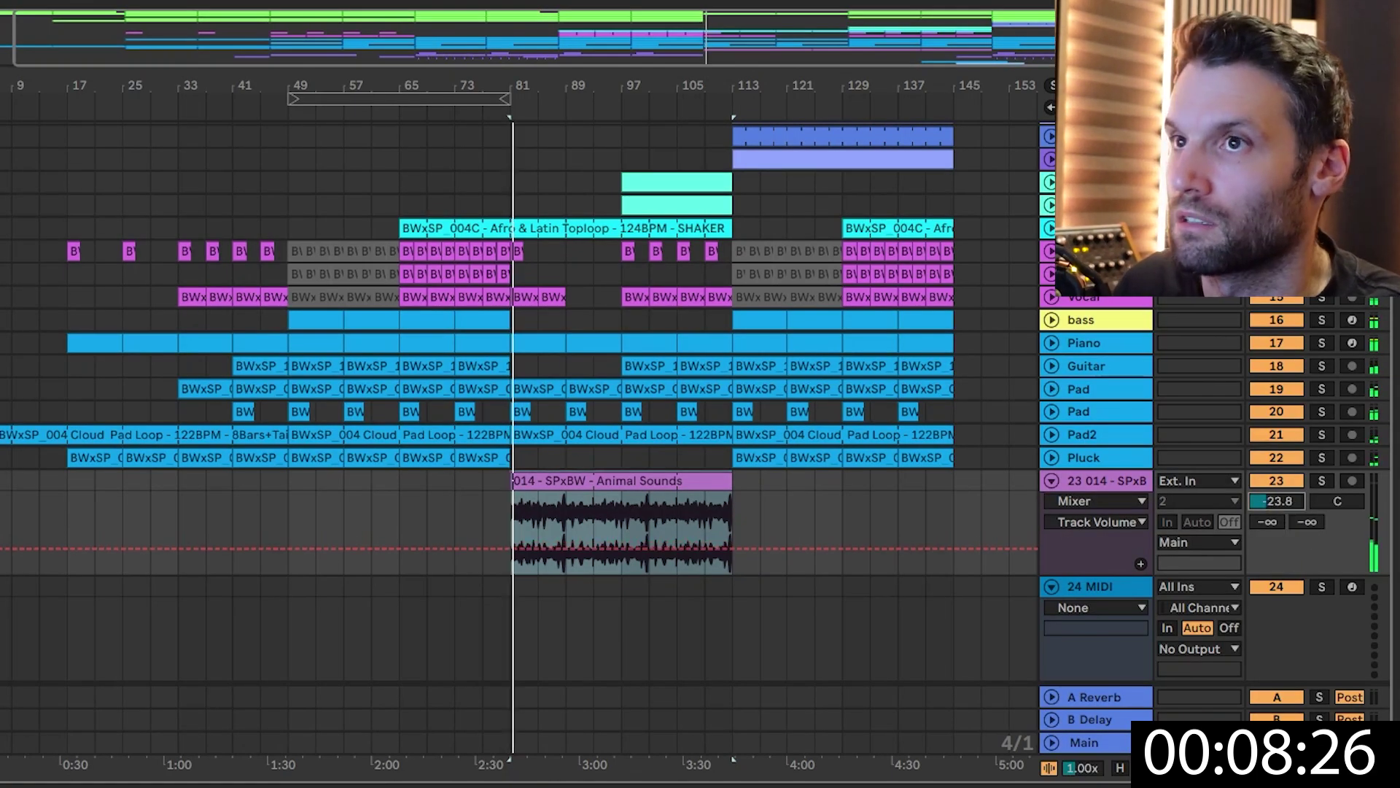
pyautogui.moveTo(1276, 501); pyautogui.dragTo(1276, 503)
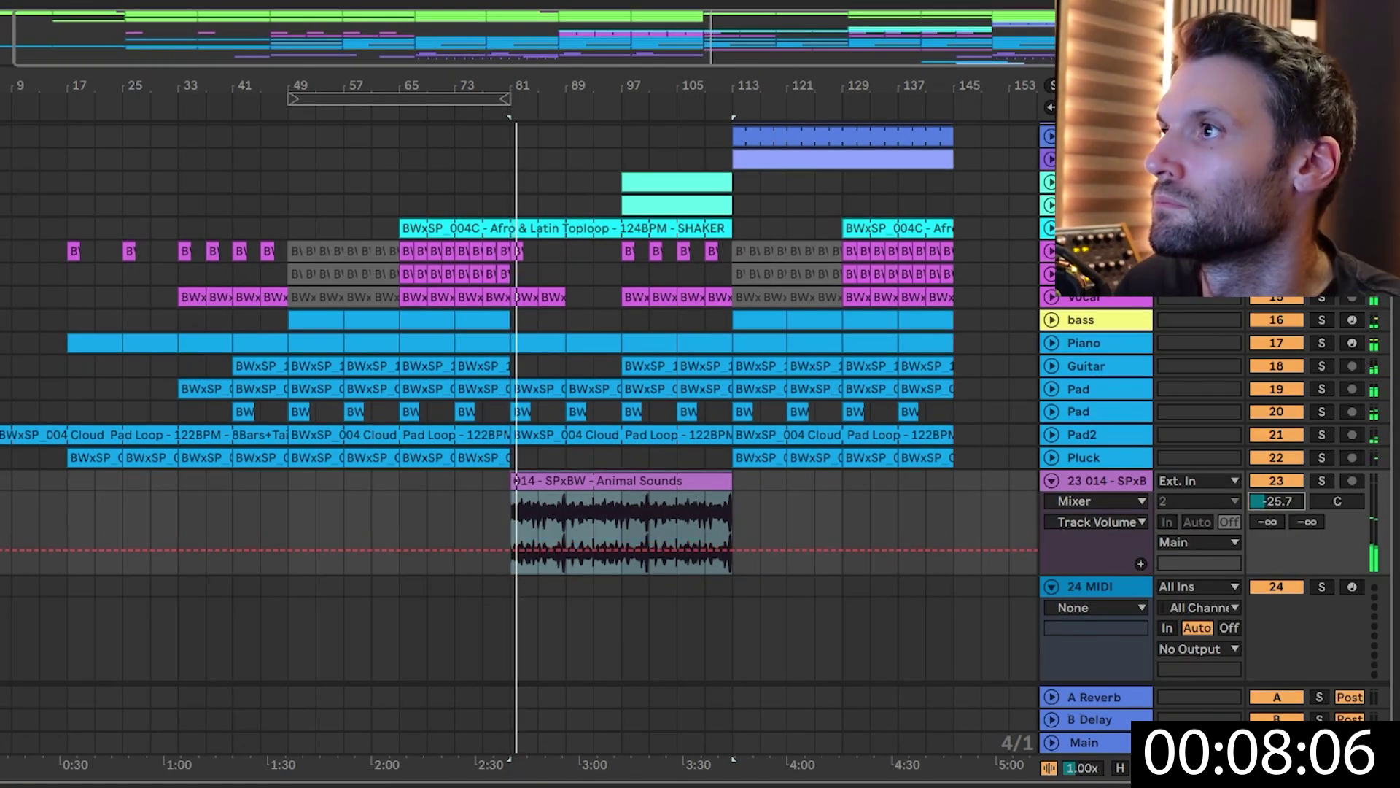
pyautogui.keyDown('alt'); pyautogui.click(1052, 481); pyautogui.keyUp('alt')
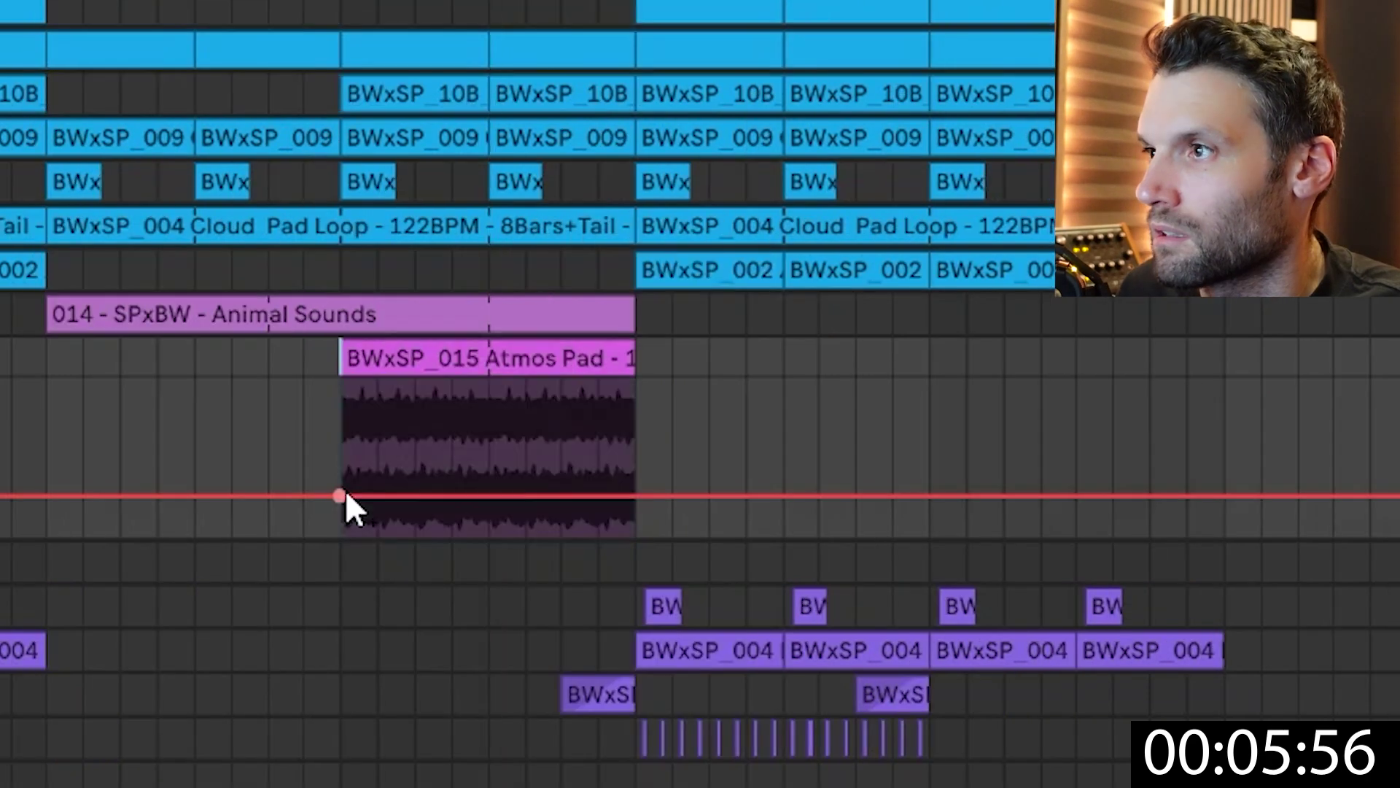
# Automate the Atmos Pad's Auto Filter frequency to rise from bar 97 to bar 113, and select the MIDI track below it.
pyautogui.click(597, 507)
pyautogui.moveTo(633, 504); pyautogui.dragTo(634, 384)
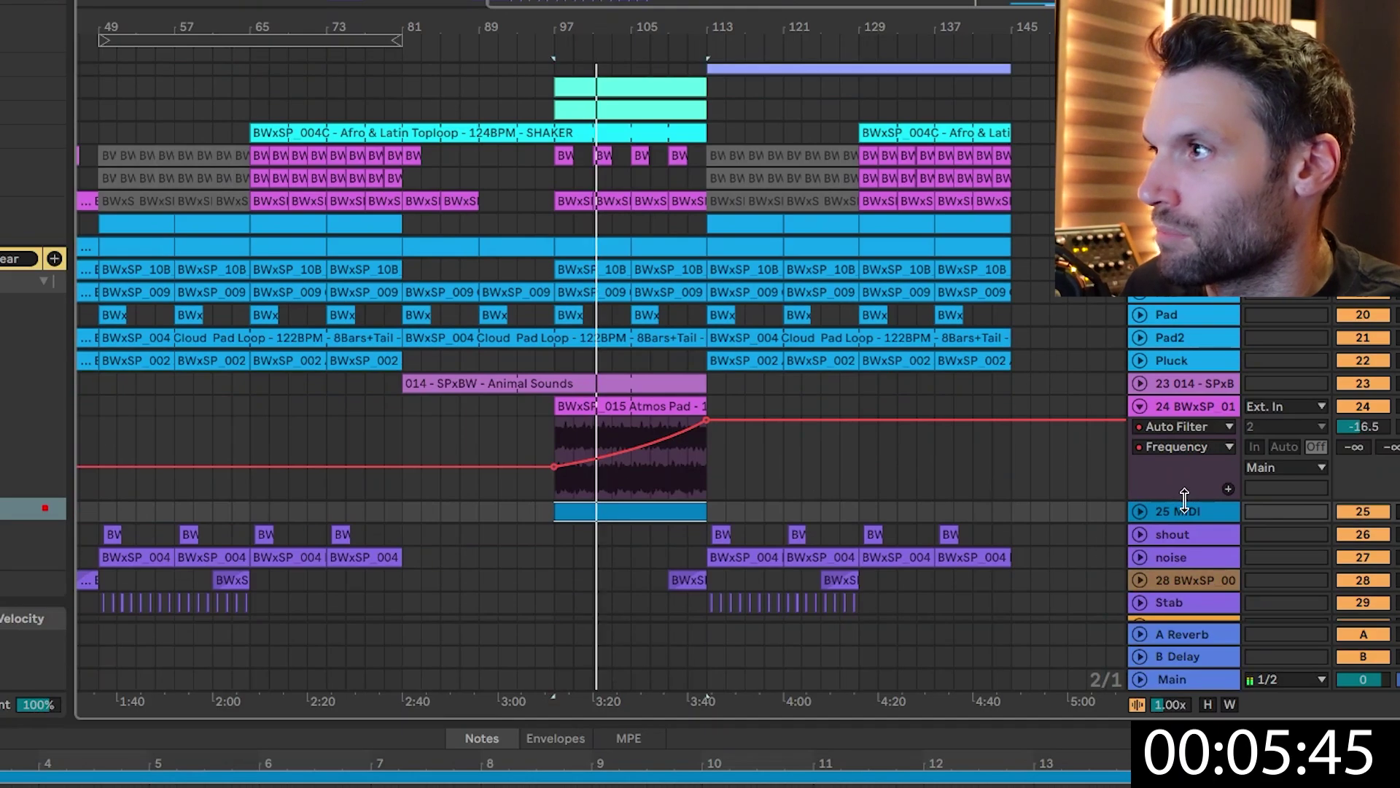
pyautogui.click(1181, 512)
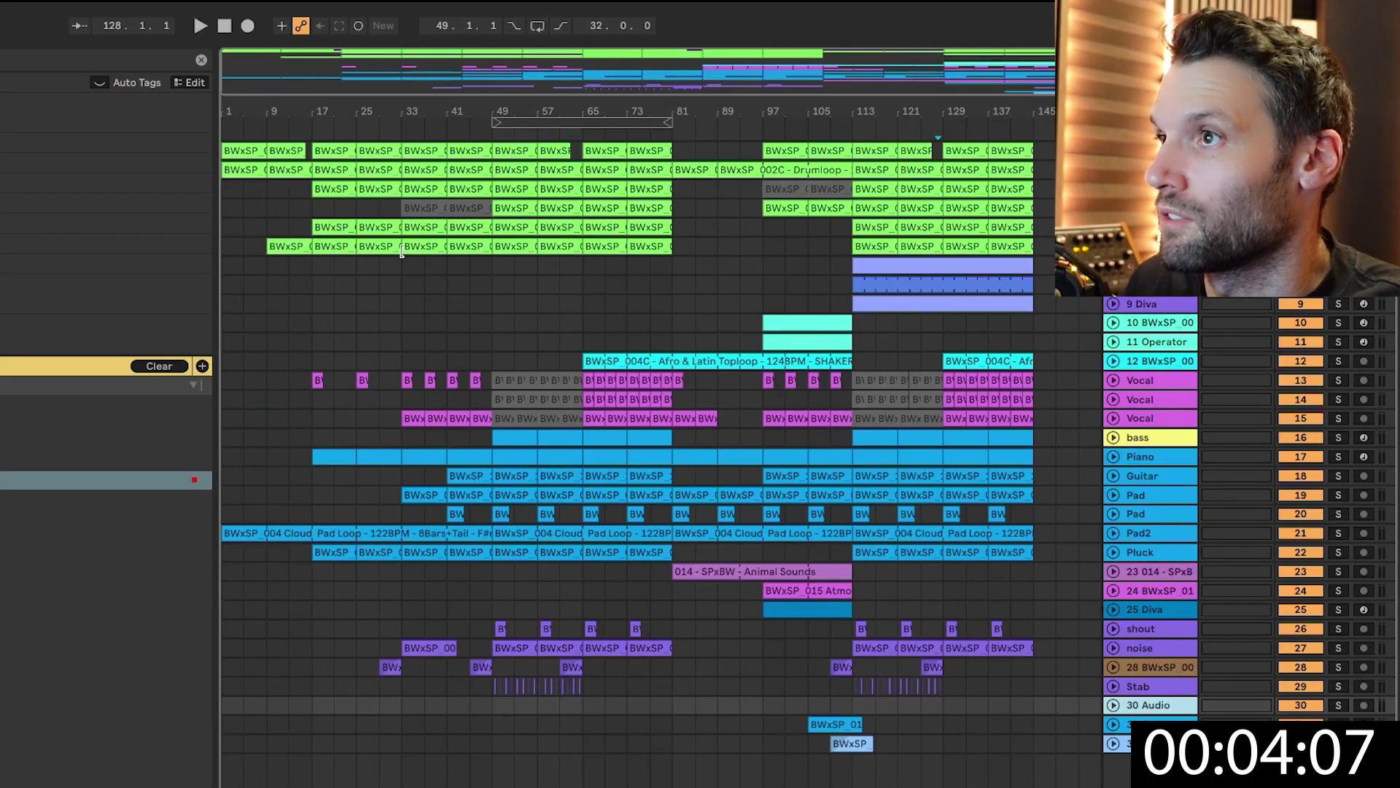
# Clear the "aut" search in the browser and lower the Reverb's Size.
pyautogui.click(350, 154)
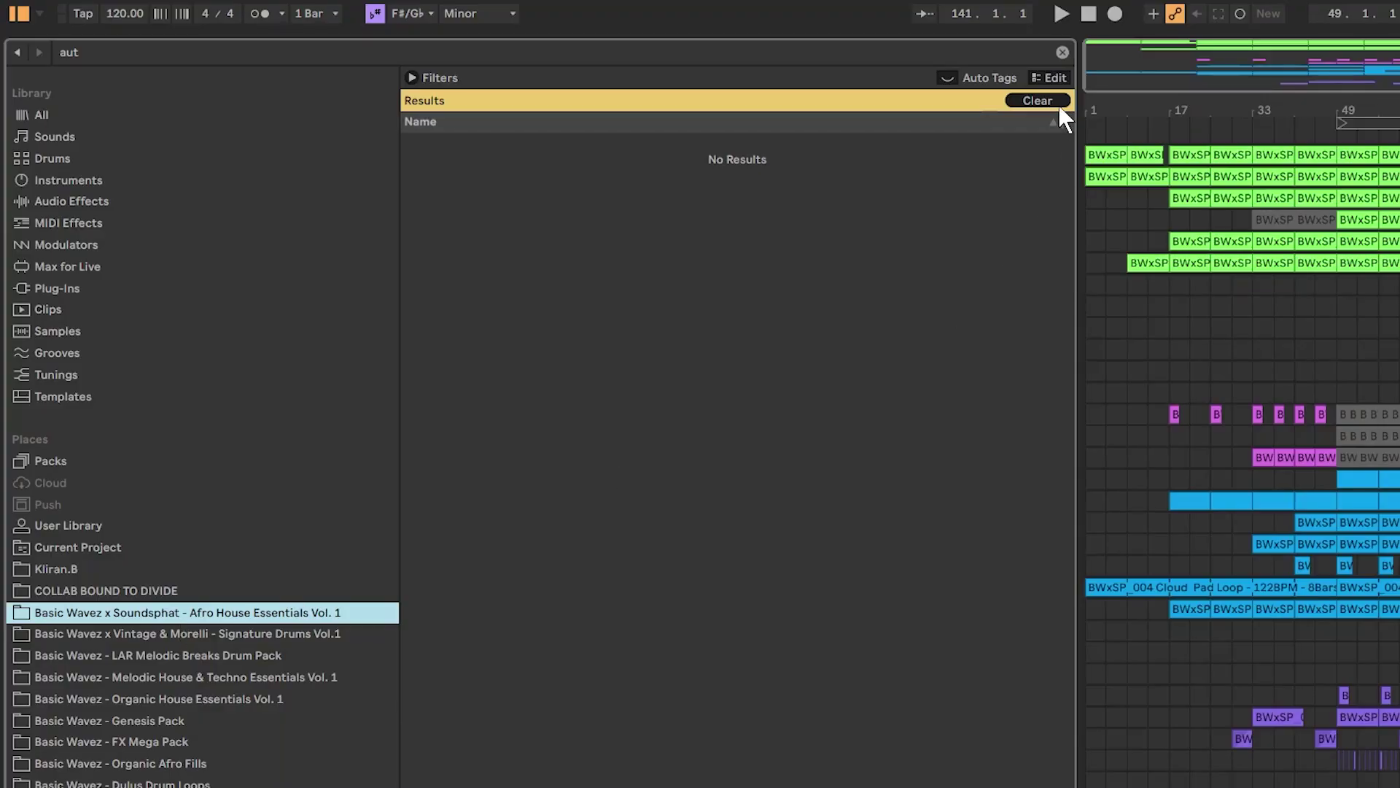
pyautogui.click(1066, 56)
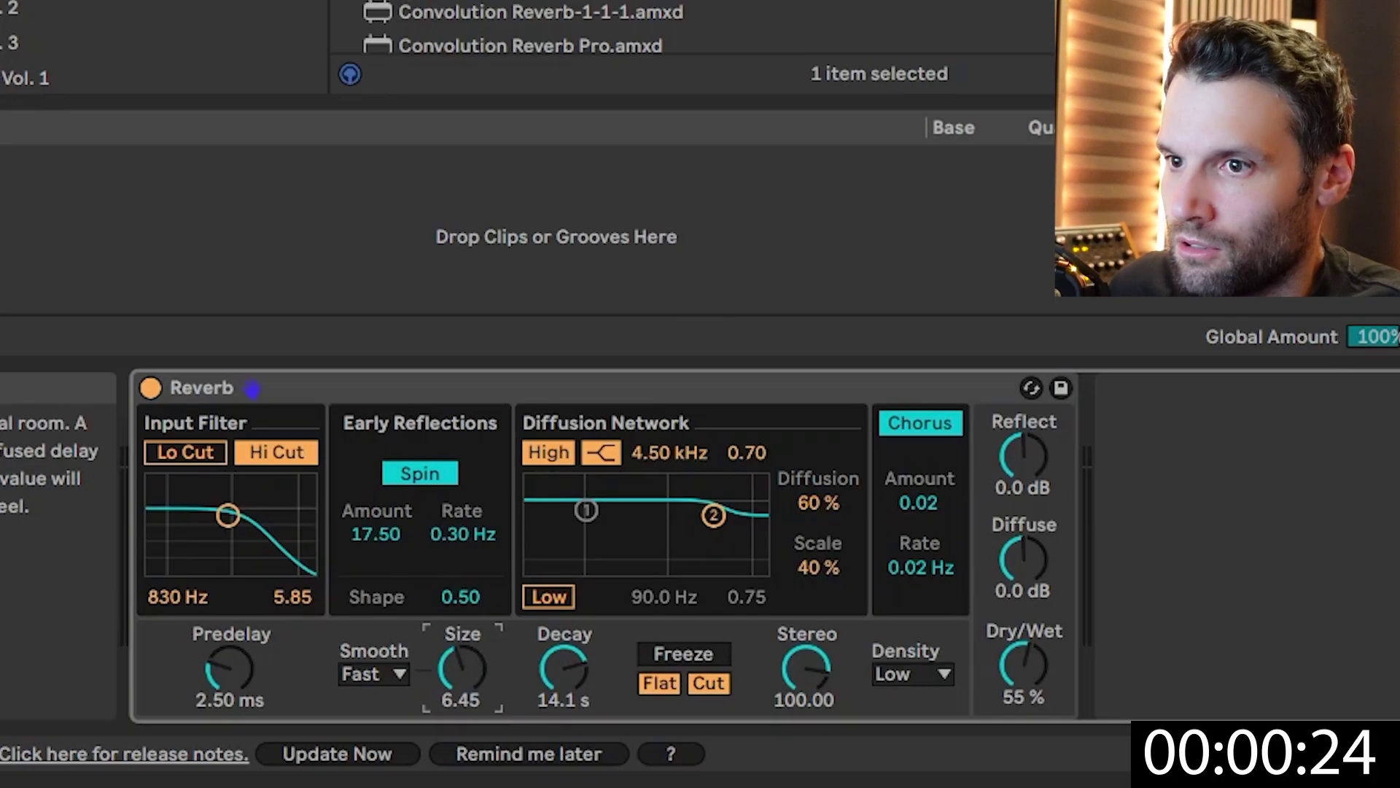
pyautogui.moveTo(462, 666); pyautogui.dragTo(462, 700)
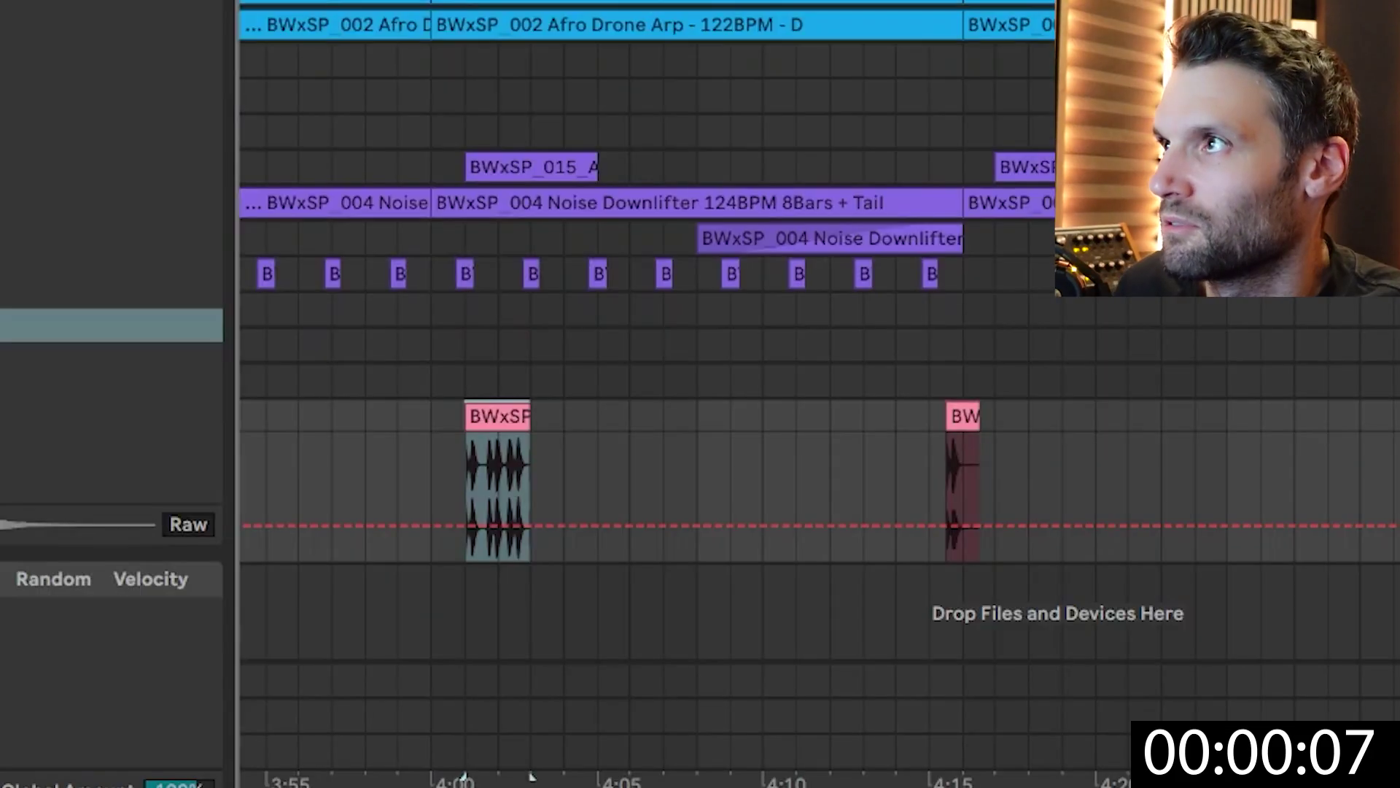
# Unfold all tracks and examine the clips and automation of the bass, piano, pad, atmosphere and effects tracks across the arrangement.
pyautogui.hscroll(-10, 802, 365)
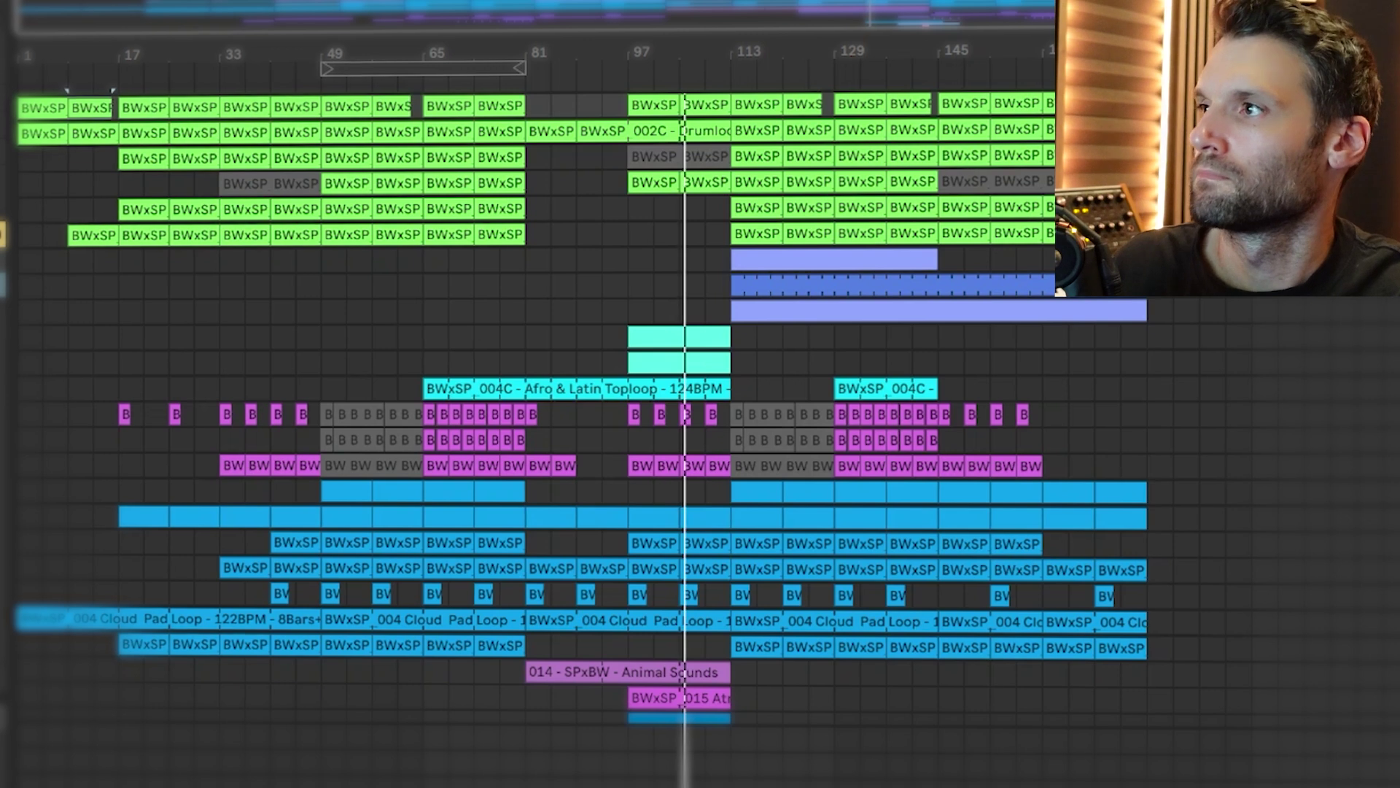
pyautogui.press('a')
pyautogui.scroll(-10, 700, 438)
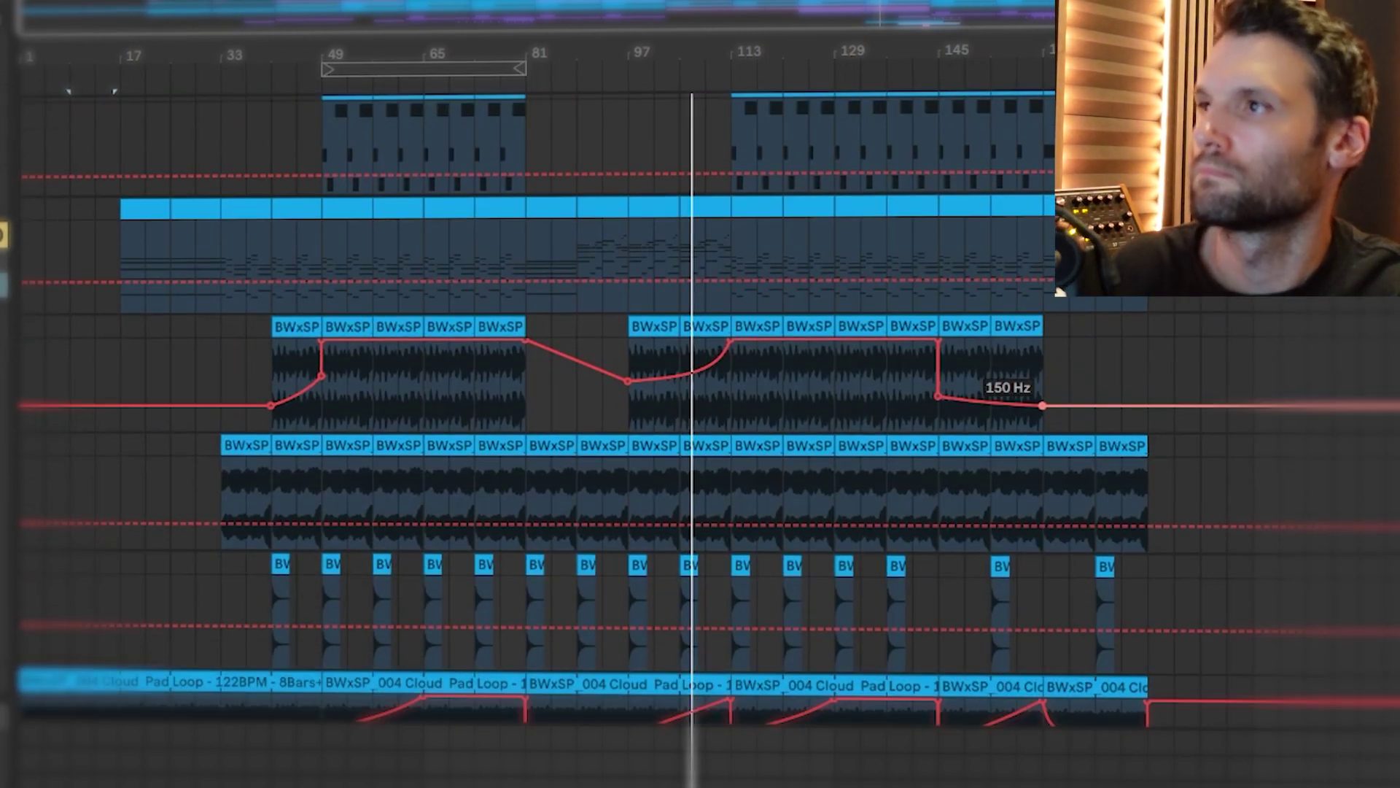
pyautogui.scroll(-5, 700, 437)
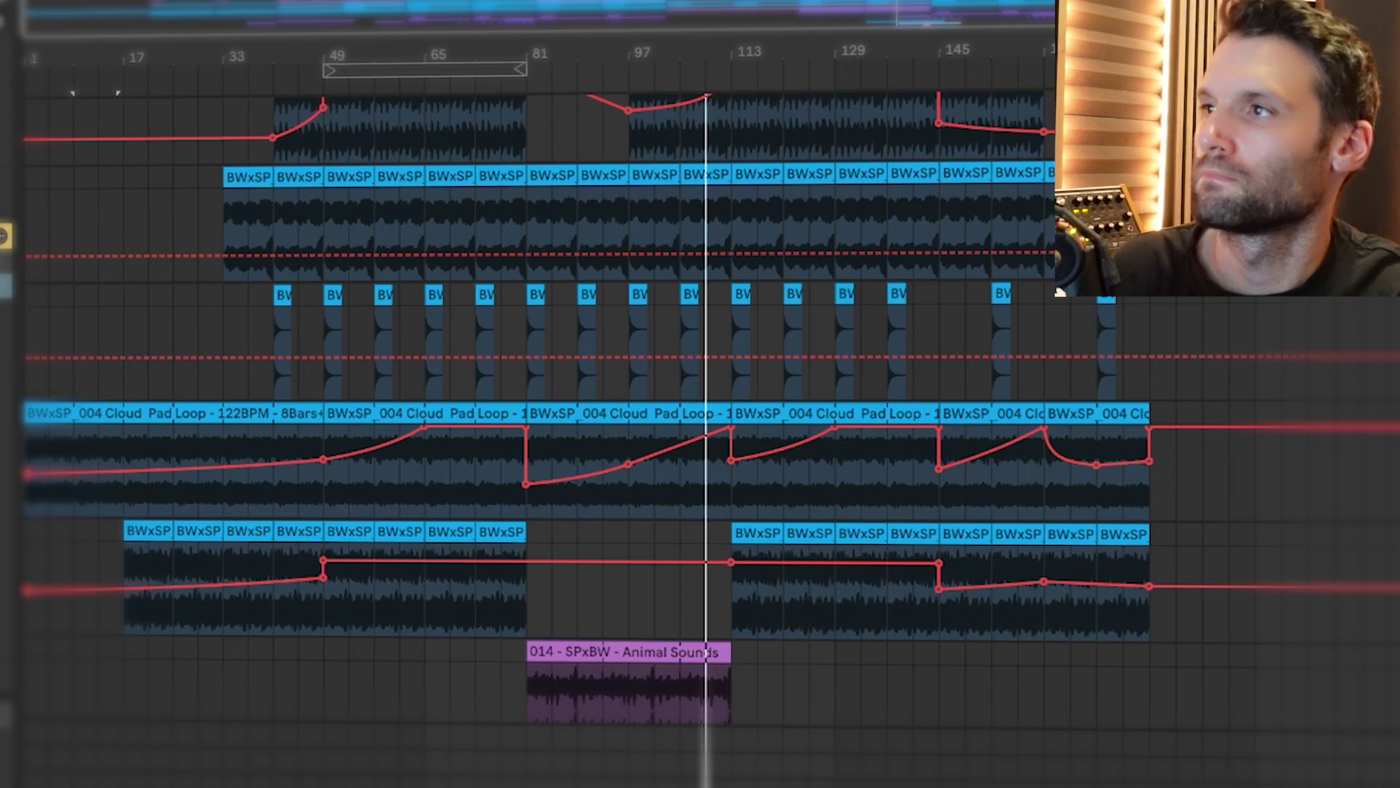
pyautogui.scroll(-3, 700, 437)
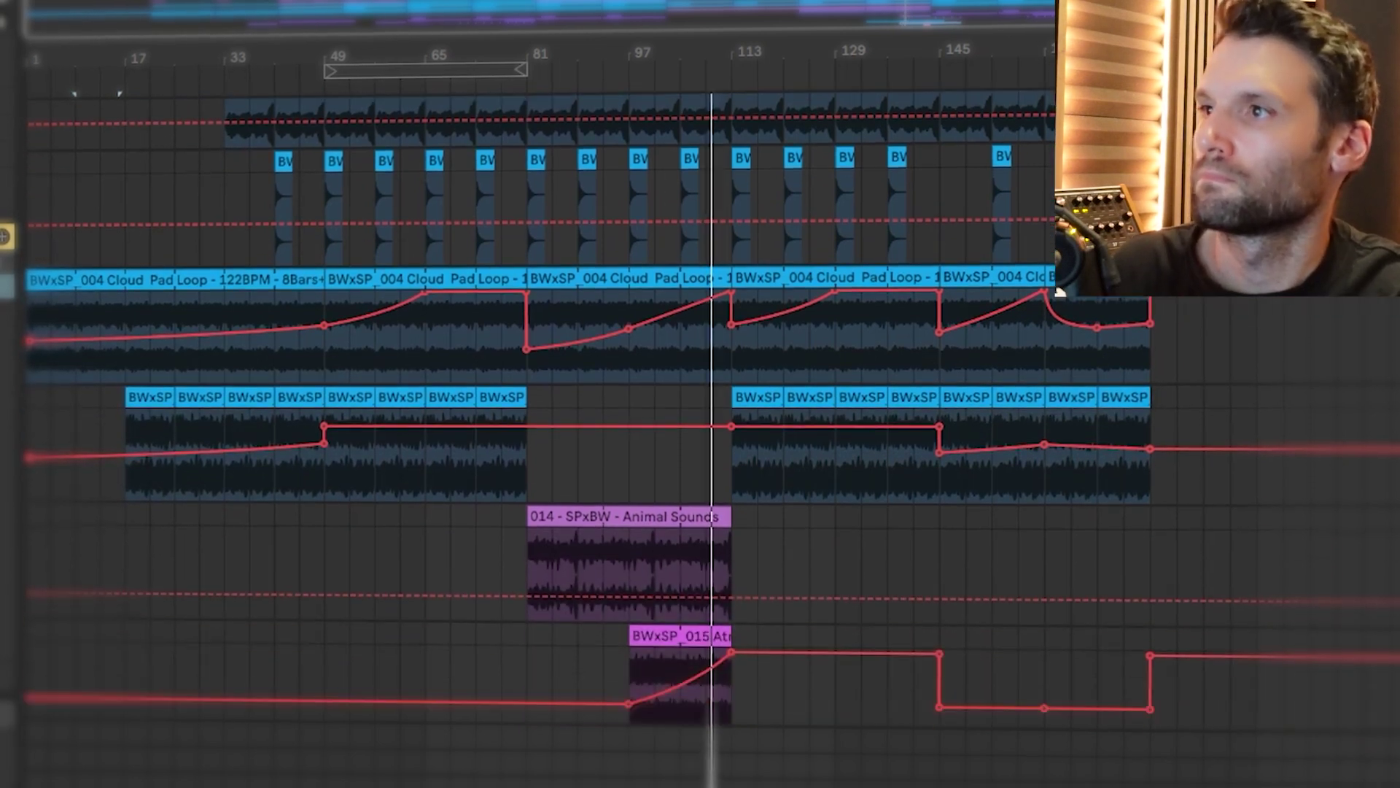
pyautogui.scroll(-10, 700, 437)
pyautogui.scroll(-2, 700, 437)
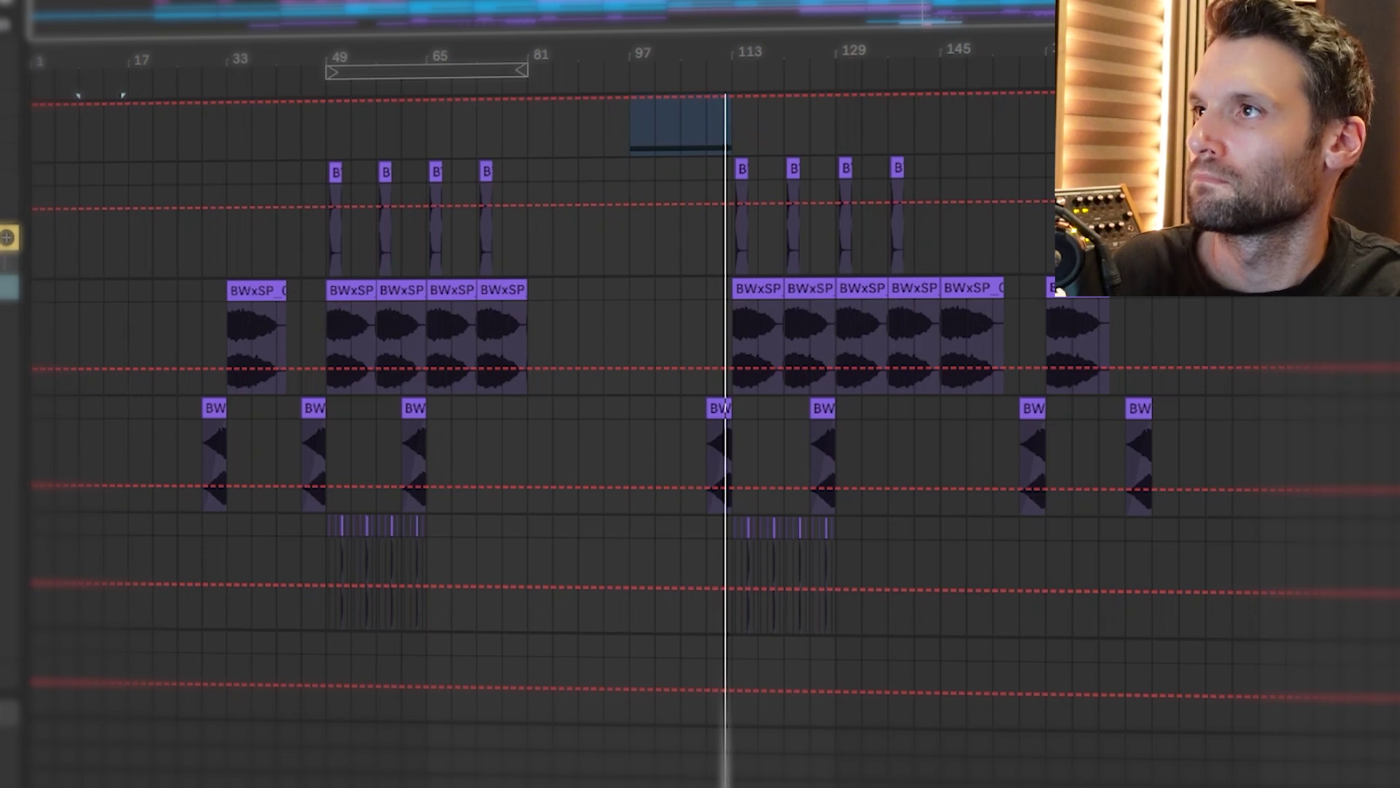
pyautogui.scroll(8, 700, 438)
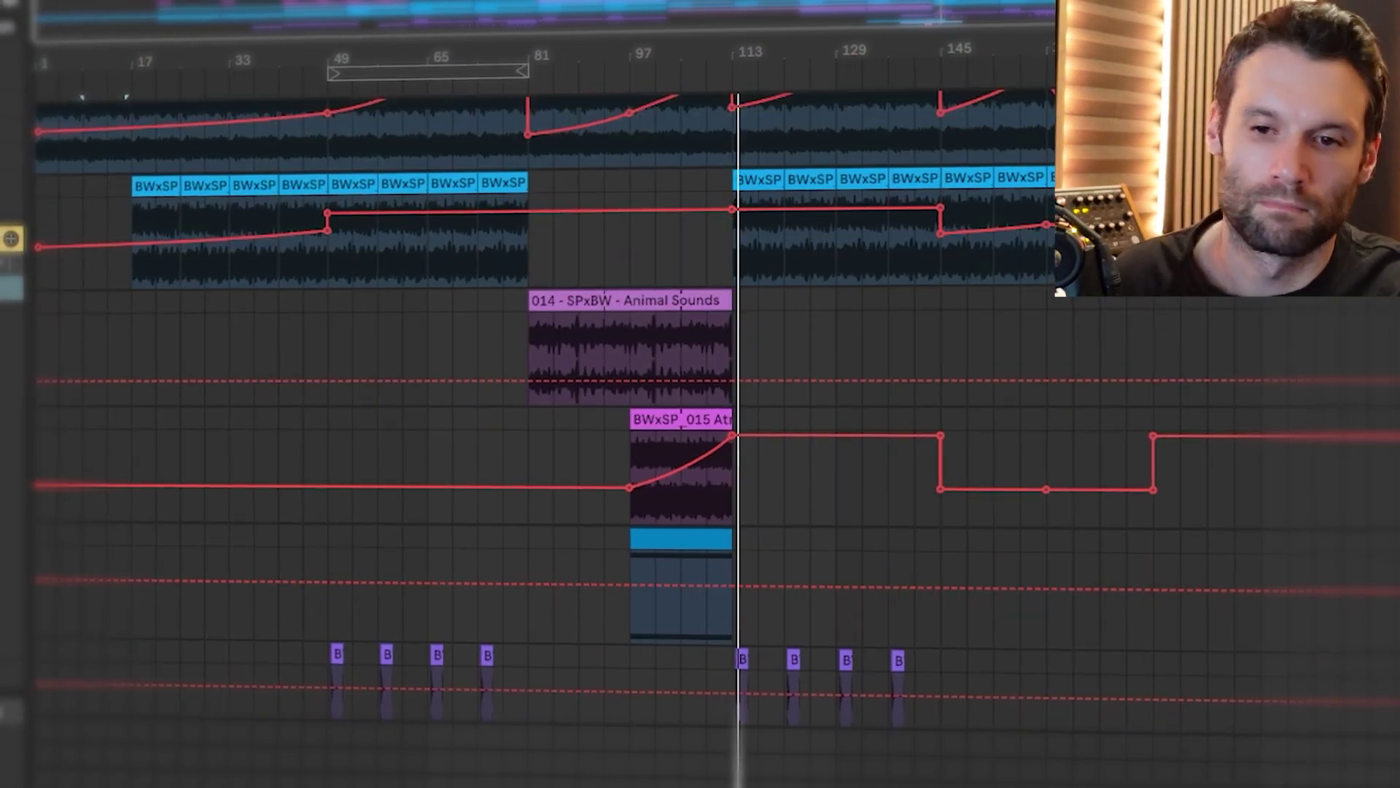
pyautogui.scroll(4, 700, 437)
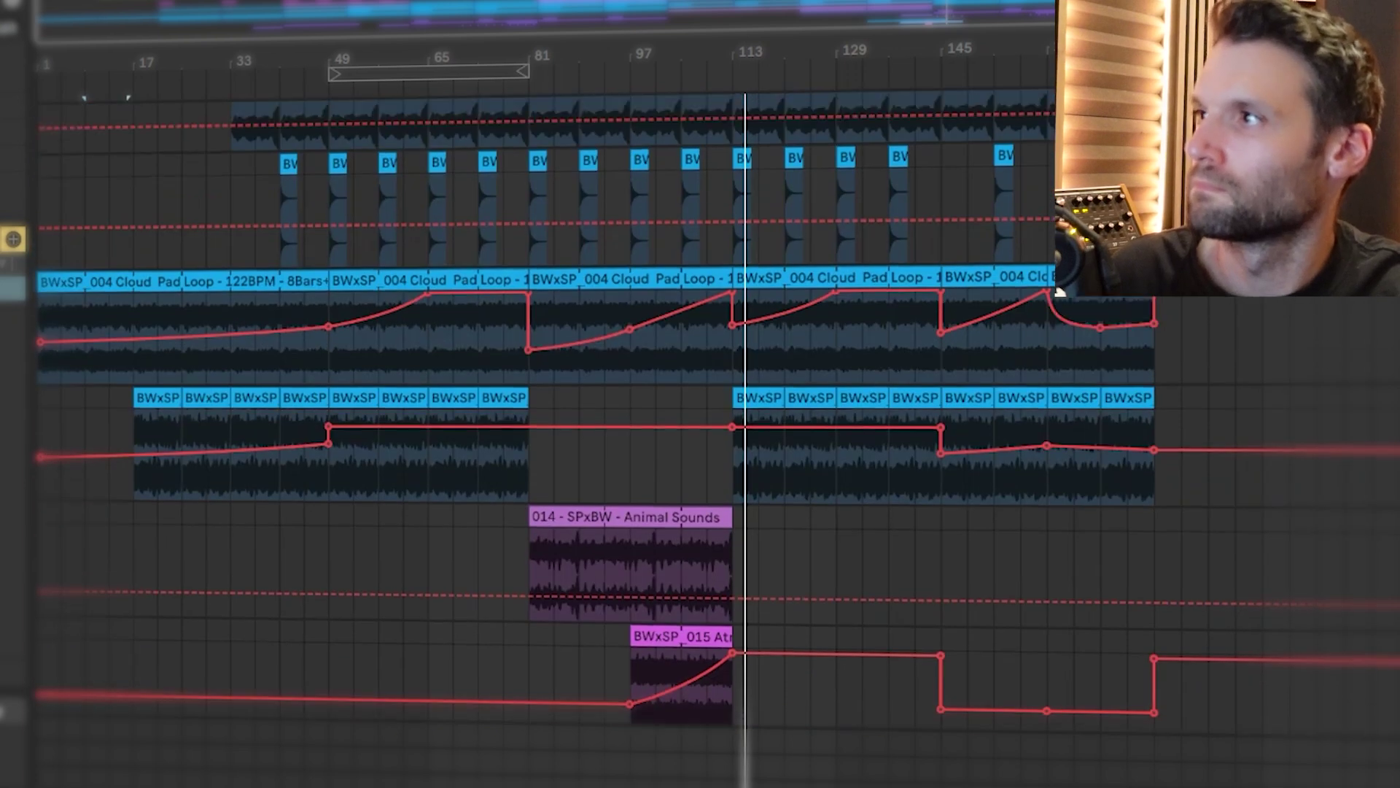
pyautogui.scroll(5, 700, 437)
pyautogui.scroll(3, 700, 438)
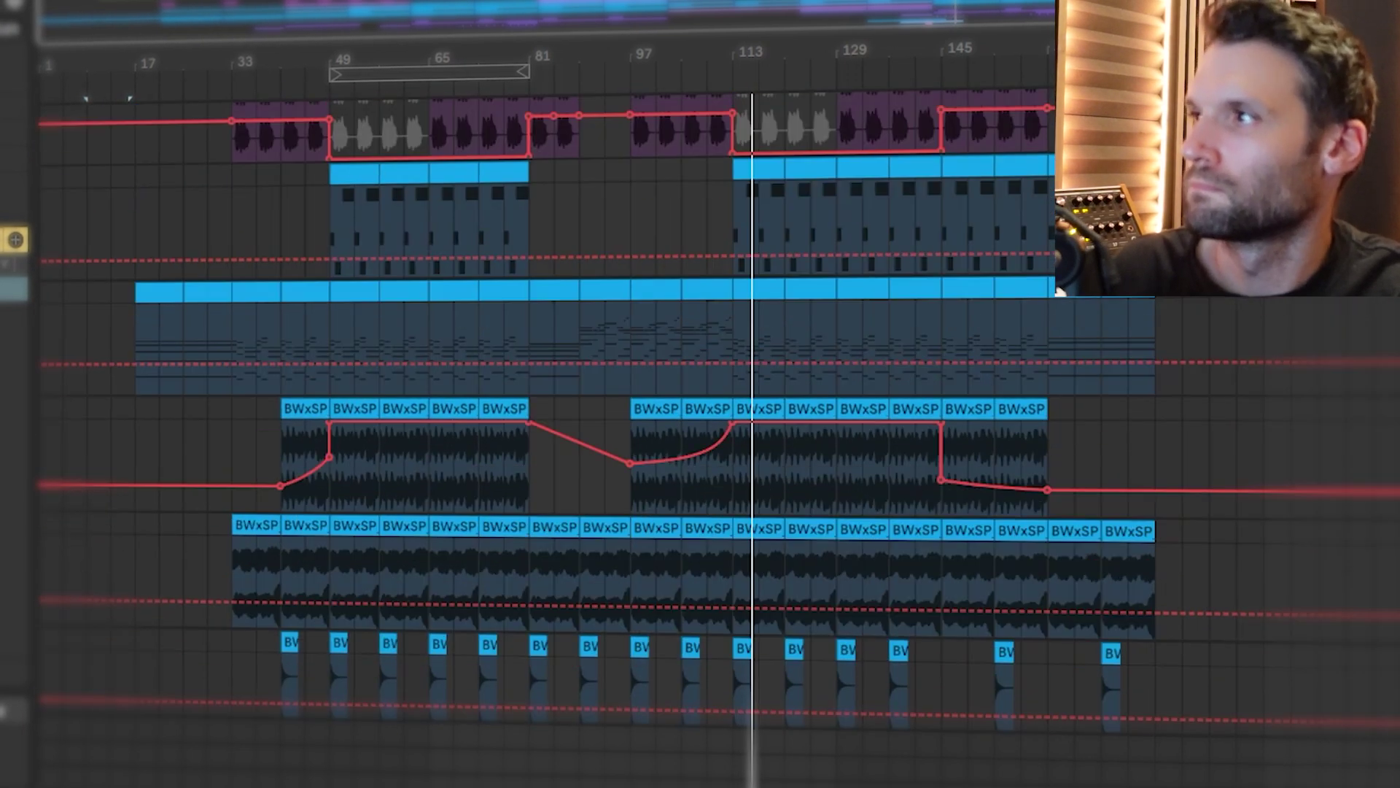
pyautogui.scroll(2, 700, 437)
pyautogui.scroll(1, 700, 438)
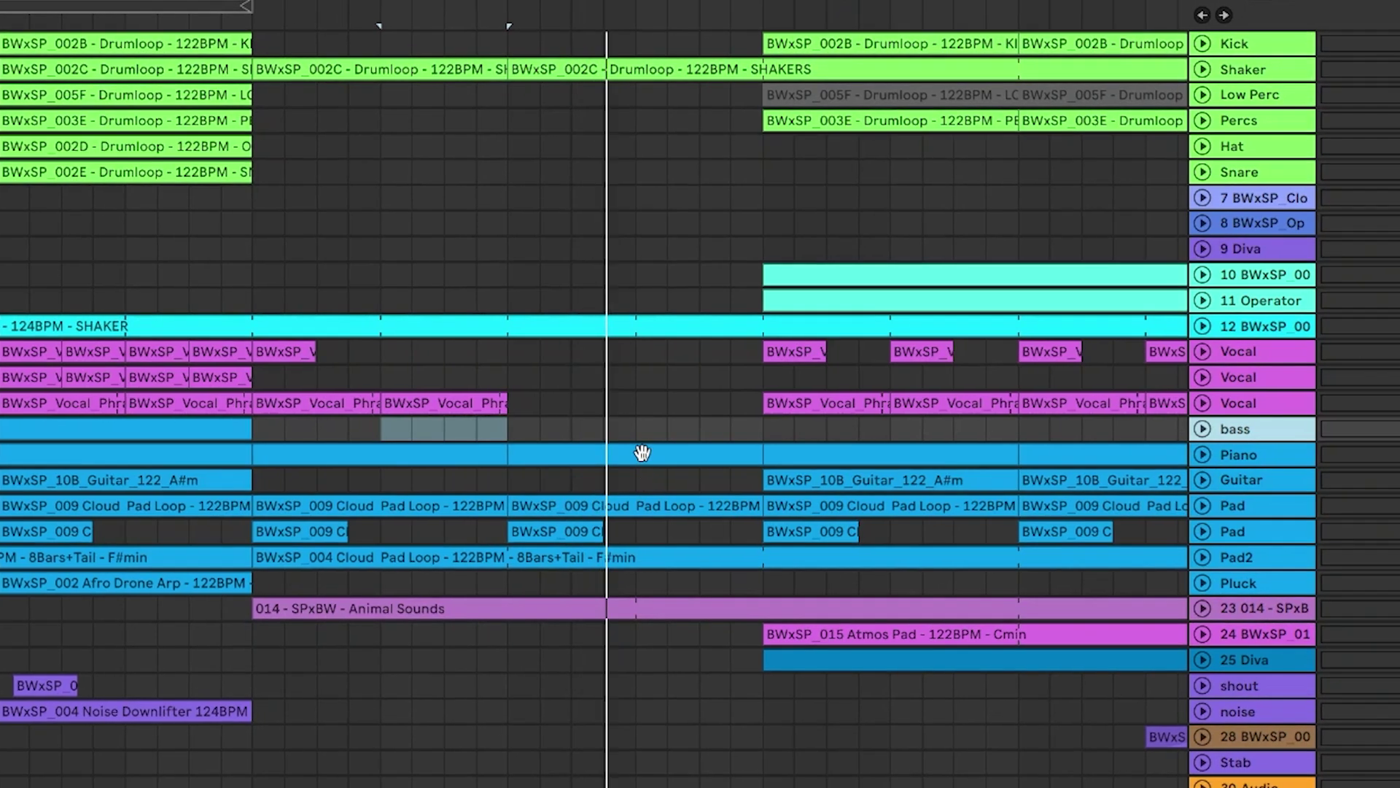
# Unfold the Piano track and show its clip from bar 89 to bar 97 in an enlarged note editor.
pyautogui.click(641, 453)
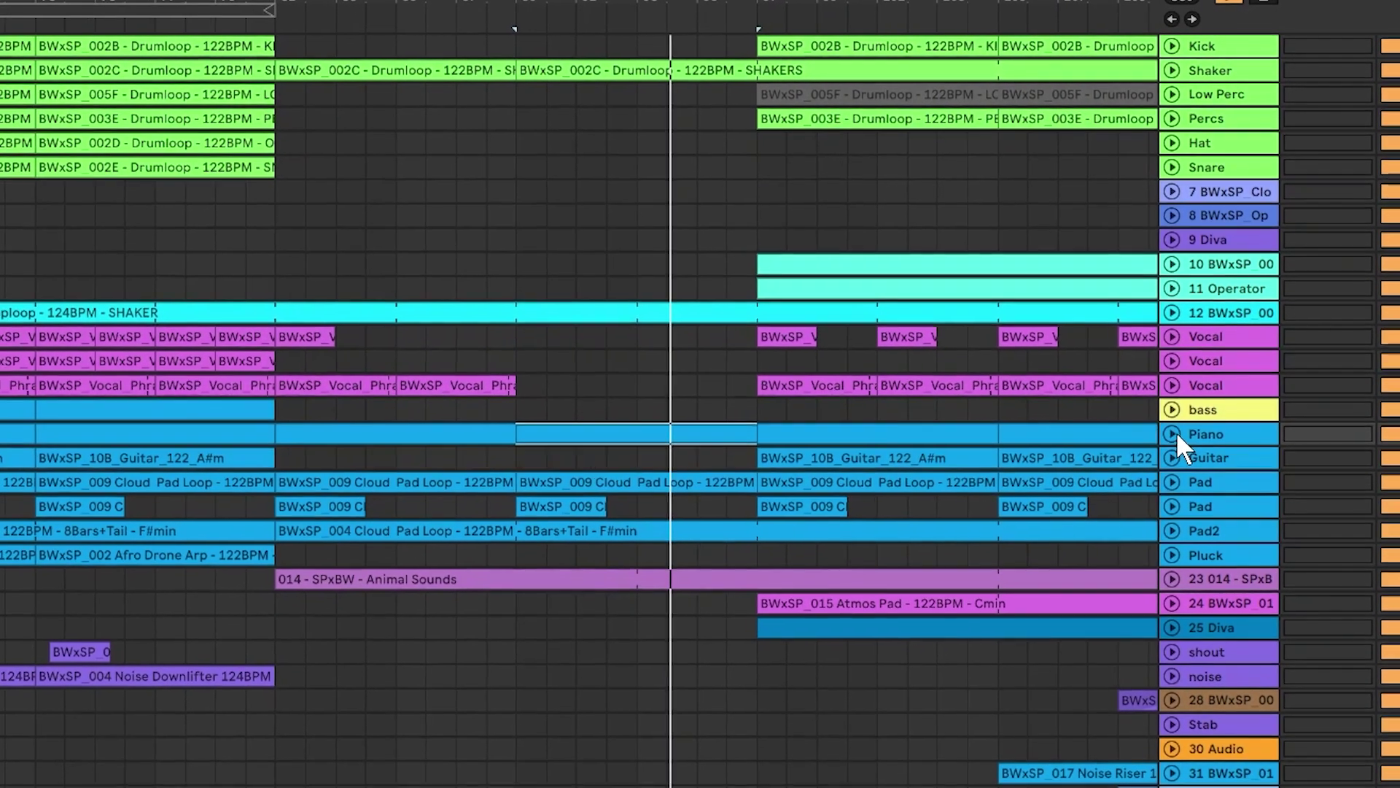
pyautogui.click(1162, 453)
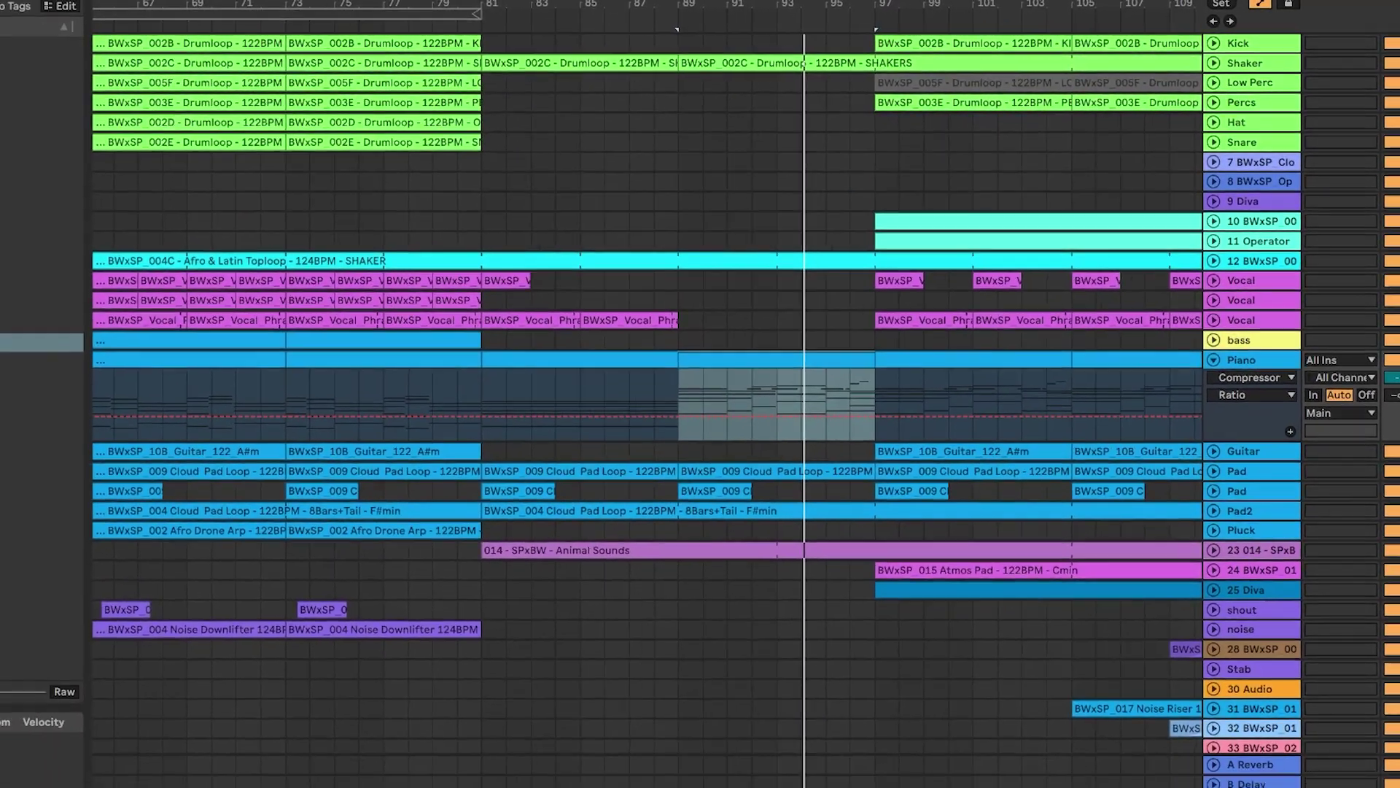
pyautogui.moveTo(759, 729); pyautogui.dragTo(765, 546)
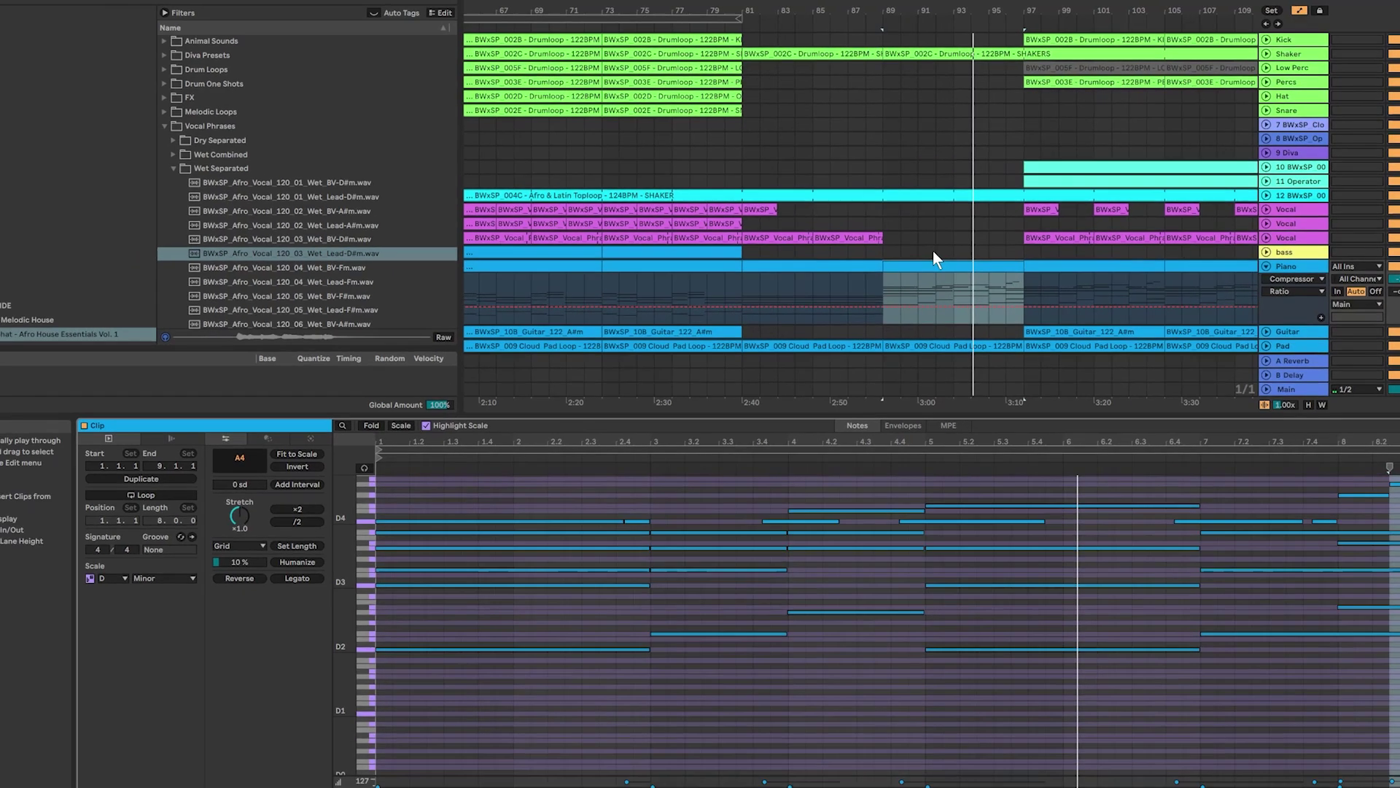
pyautogui.scroll(-3, 1064, 254)
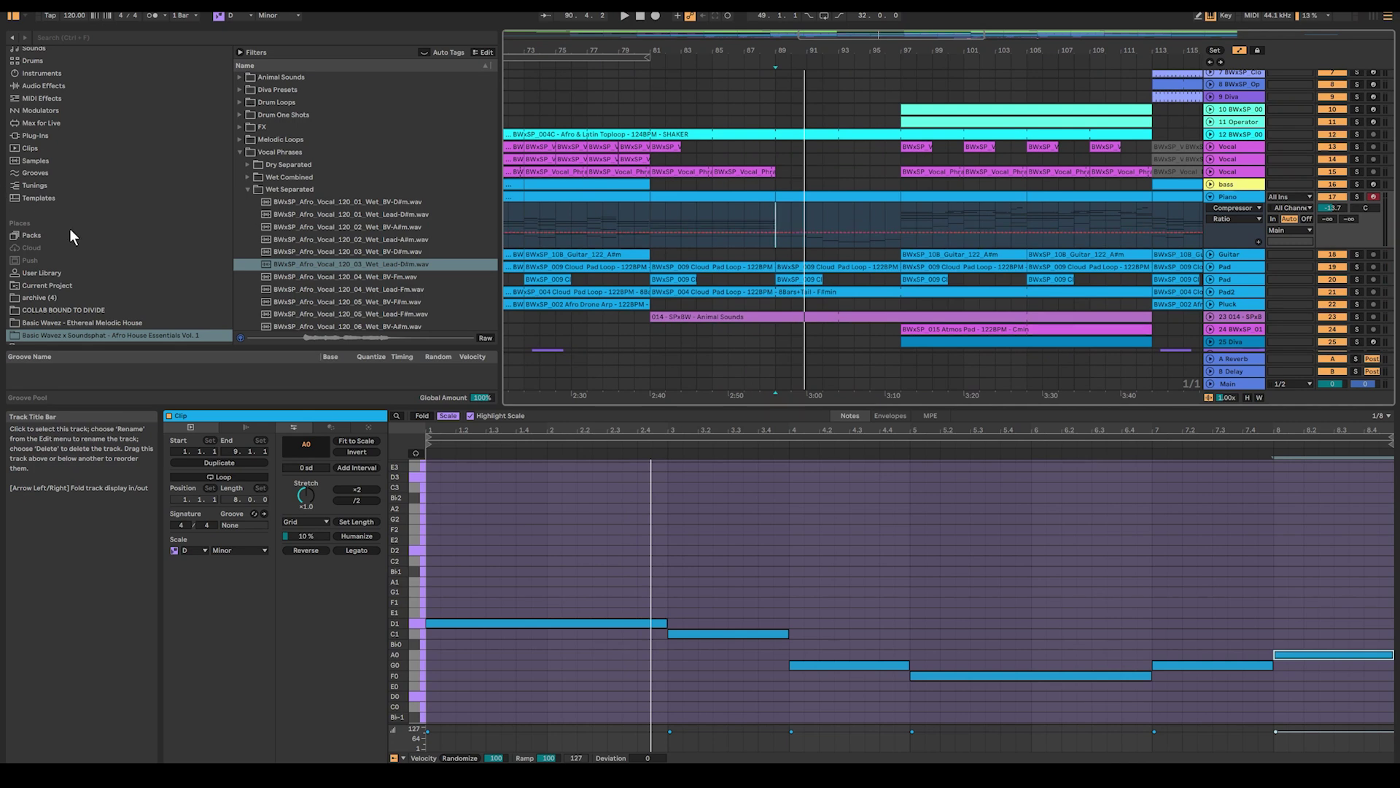
# Switch from the Wet Separated to the Wet Combined vocal phrases and audition Afro vocals 01-D#m, 02-A#m and 06-A#m.
pyautogui.click(257, 188)
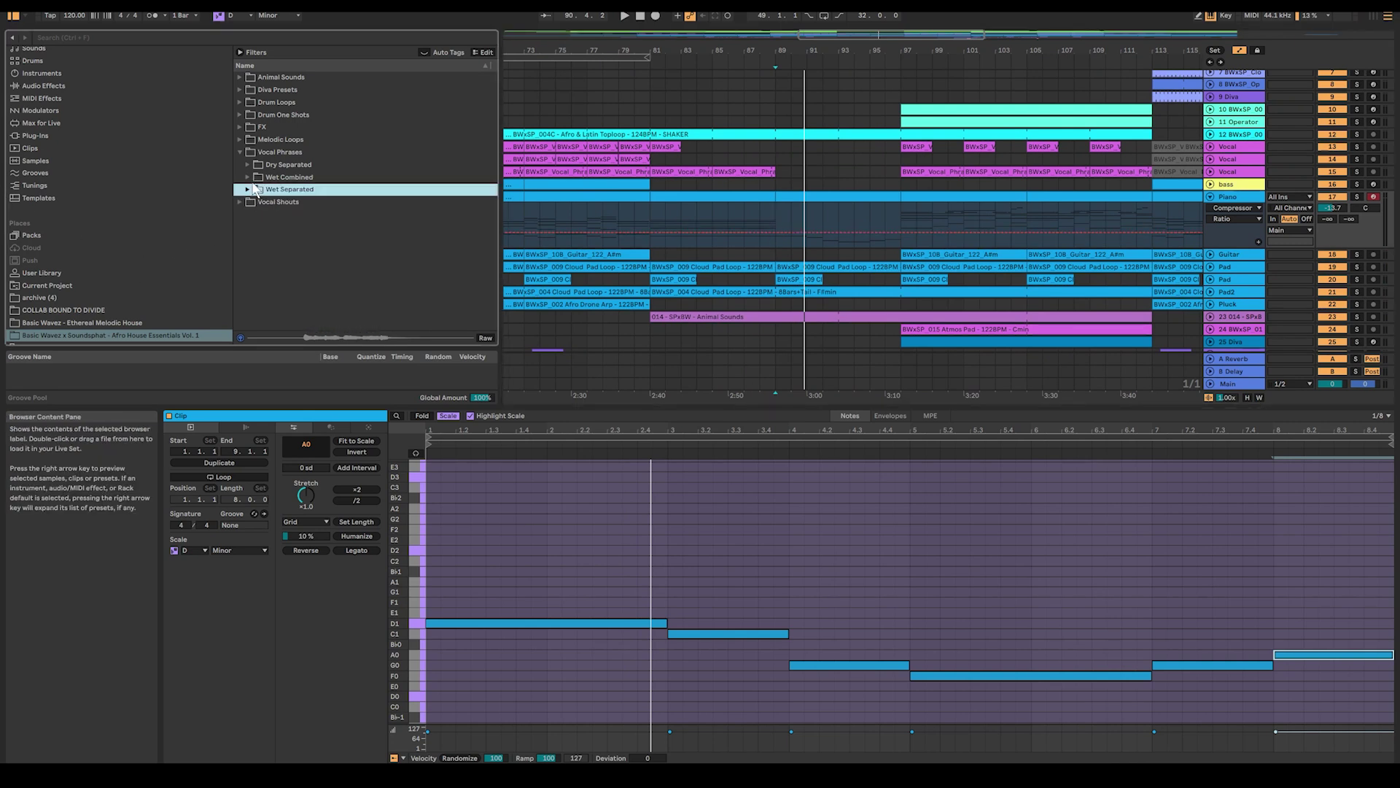
pyautogui.click(255, 176)
pyautogui.scroll(-3, 361, 212)
pyautogui.scroll(2, 350, 208)
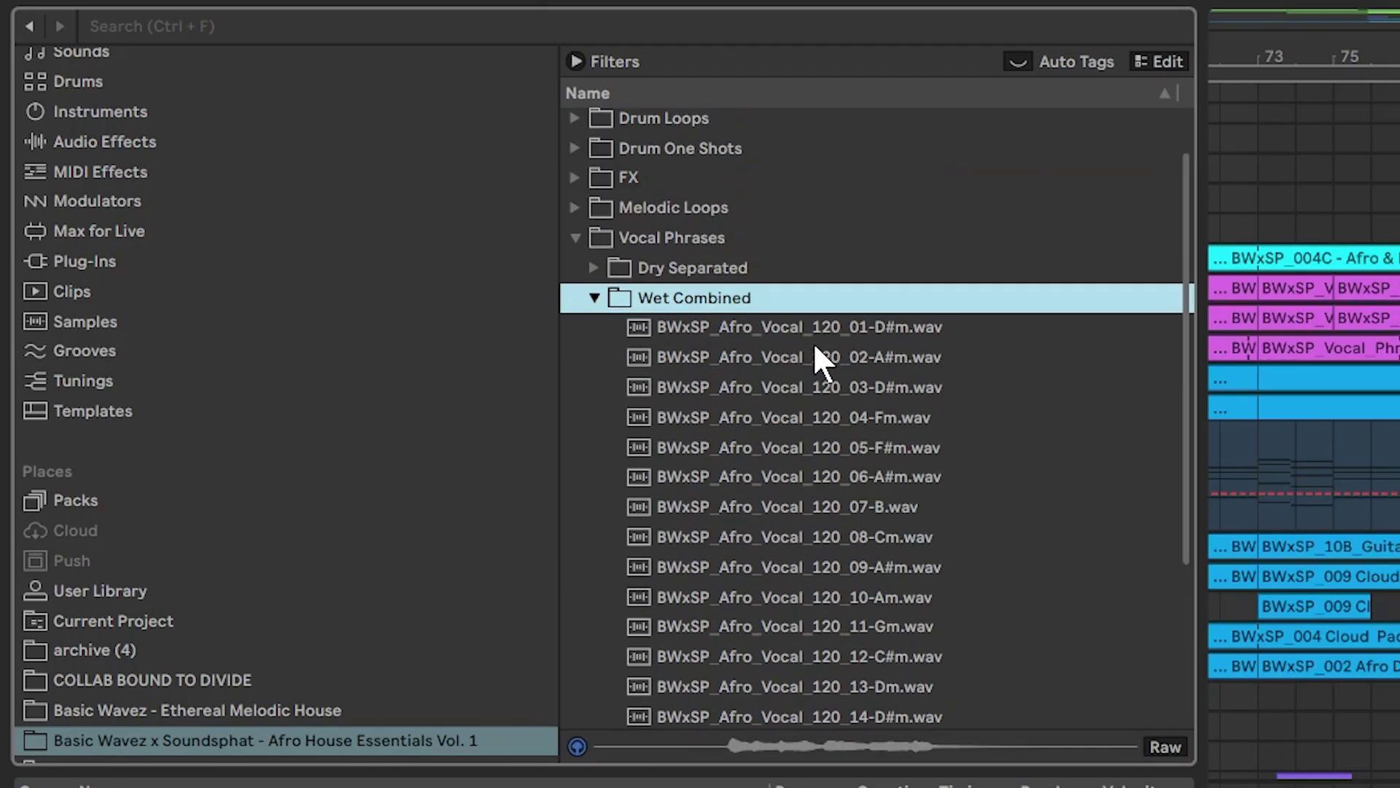
pyautogui.click(832, 325)
pyautogui.click(846, 356)
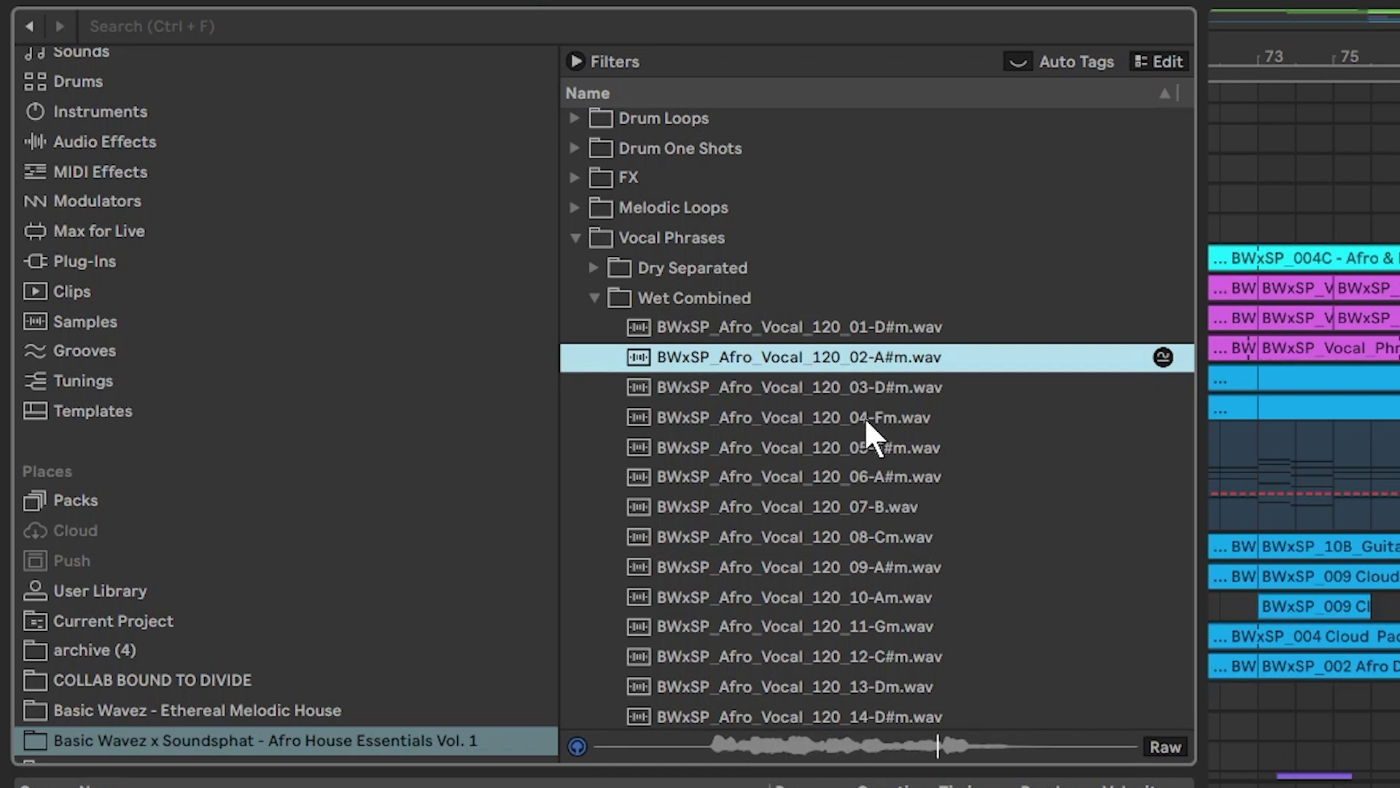
pyautogui.click(865, 478)
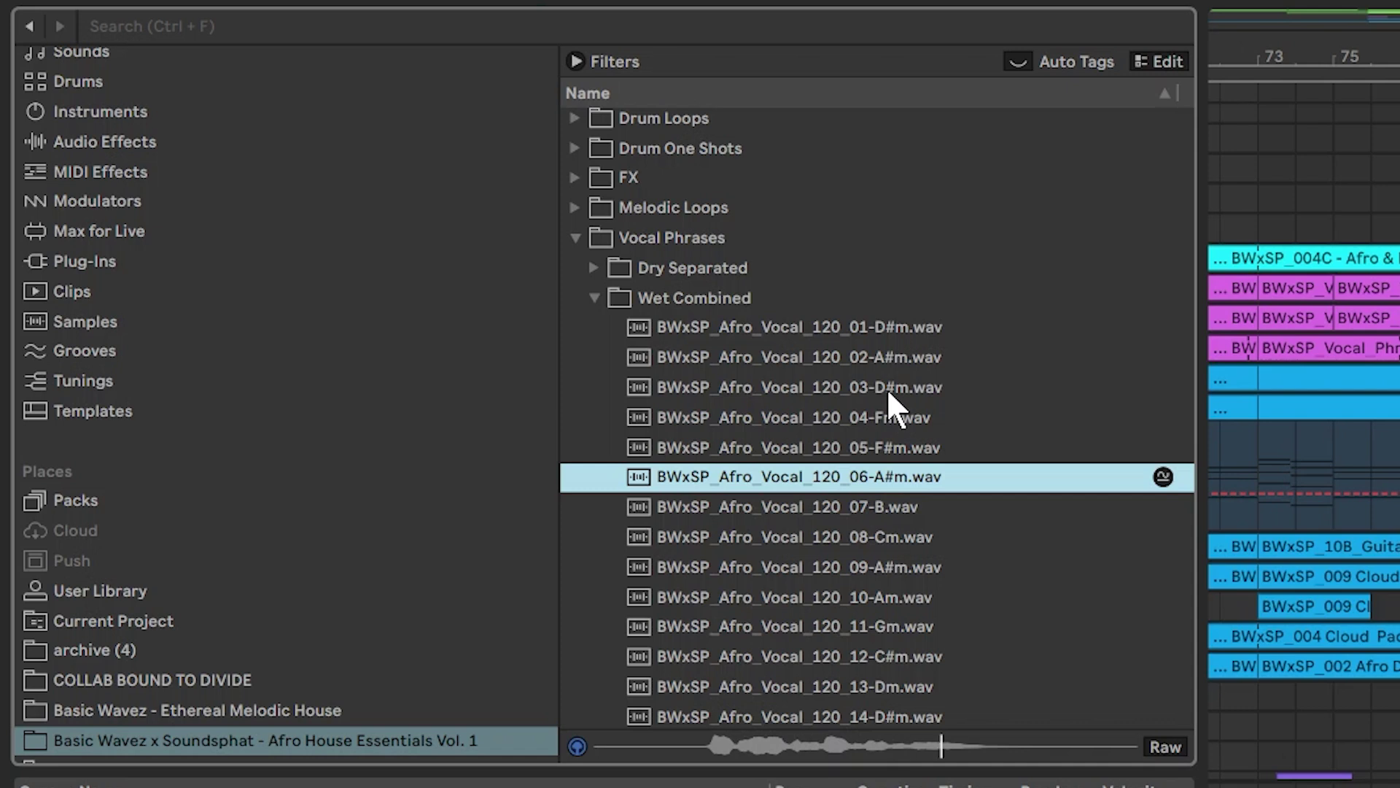
# Place BWxSP_Afro_Vocal_120_02-A#m.wav in the arrangement at bar 89 and select its clip pitch control.
pyautogui.press('Up')
pyautogui.press('Up')
pyautogui.press('Up')
pyautogui.press('Up')
pyautogui.hotkey('alt', '2')
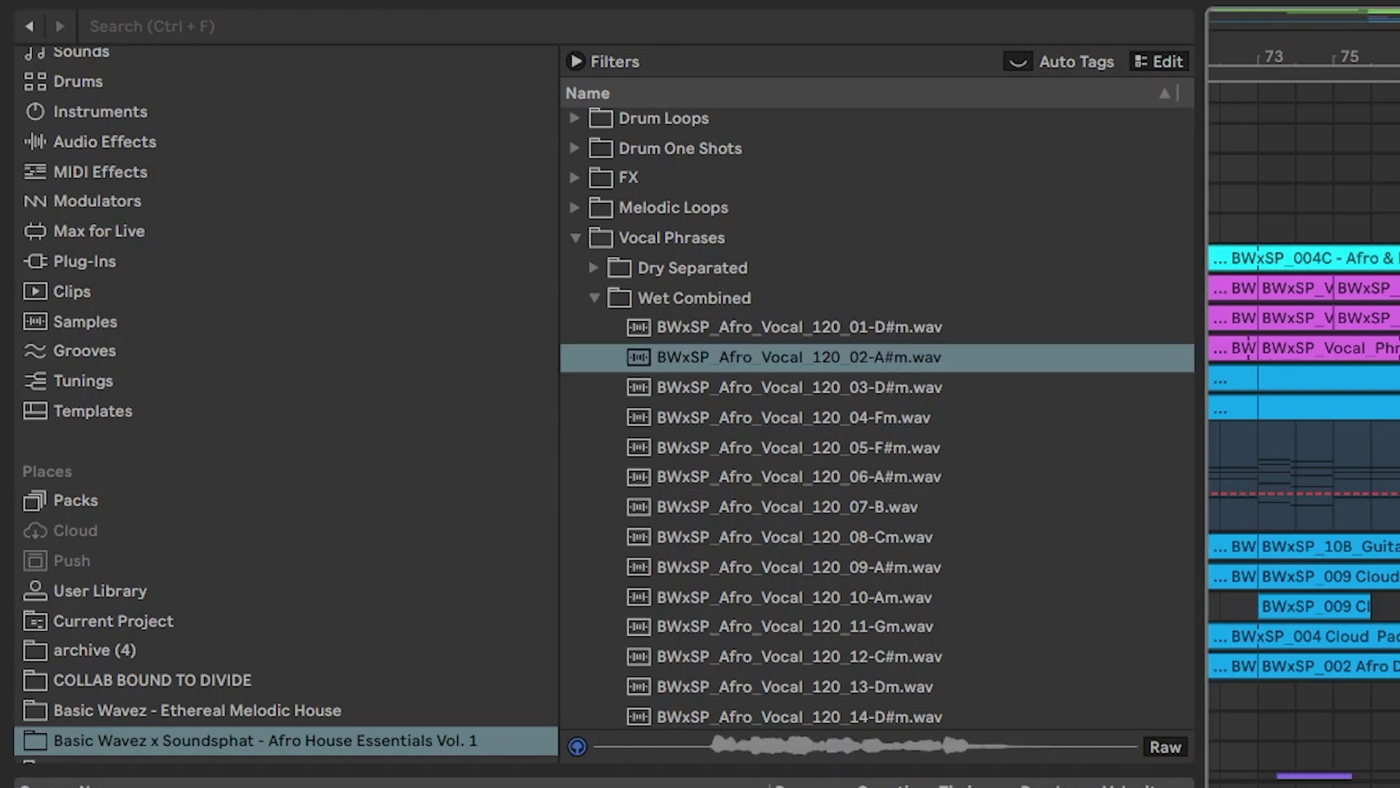
pyautogui.press('Return')
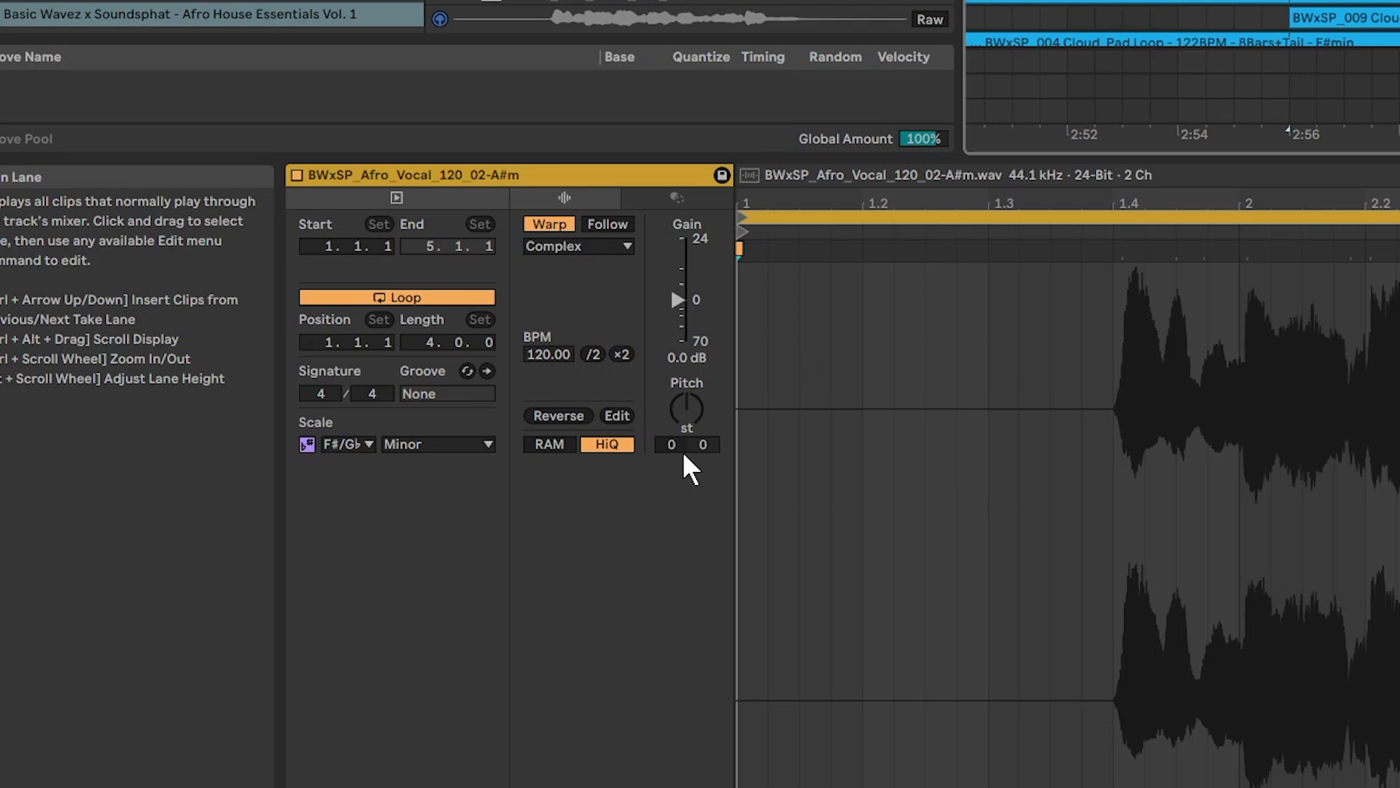
pyautogui.click(678, 417)
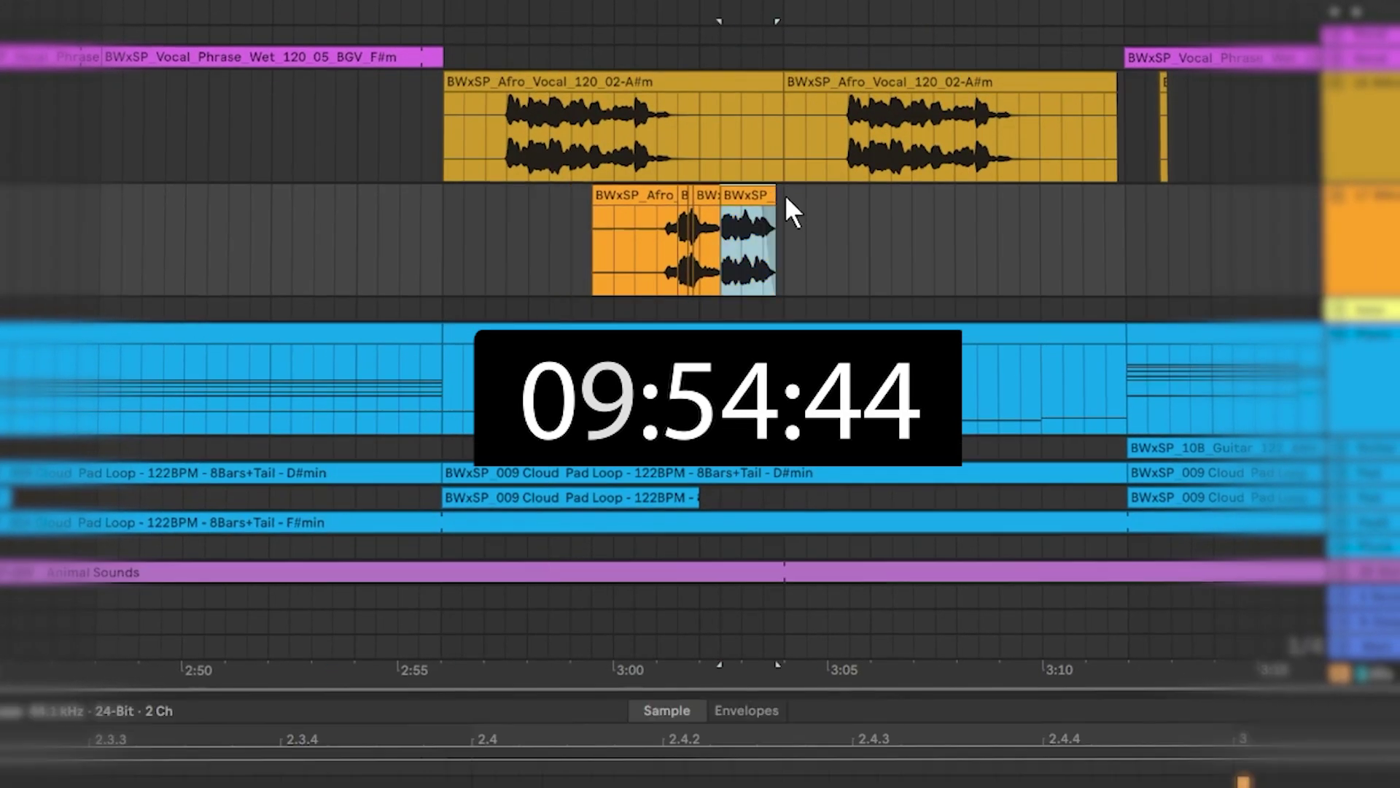
# Duplicate the selected chop on the second Afro vocal track and open the Piano clip at bar 113 in the note editor.
pyautogui.hotkey('ctrl', 'd')
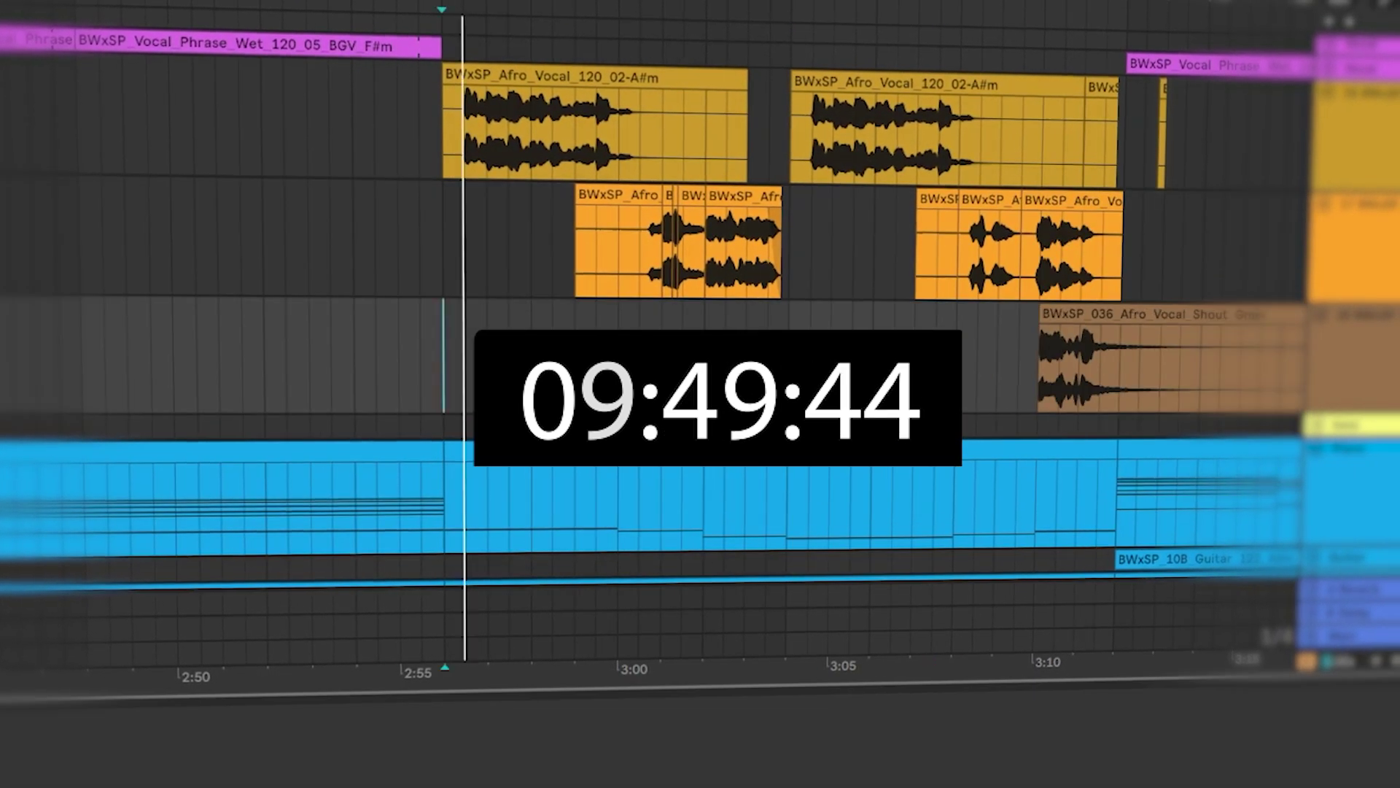
pyautogui.click(697, 400)
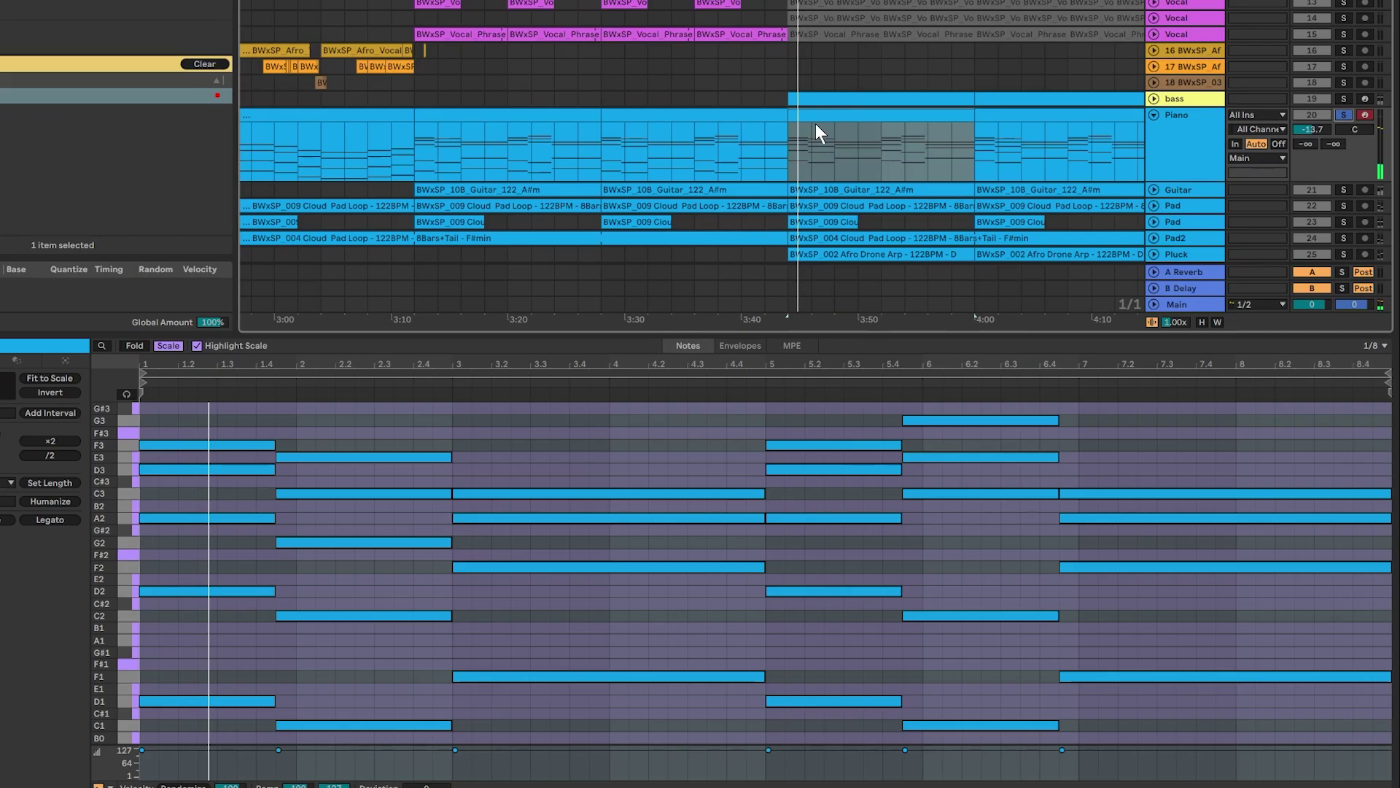
pyautogui.doubleClick(646, 403)
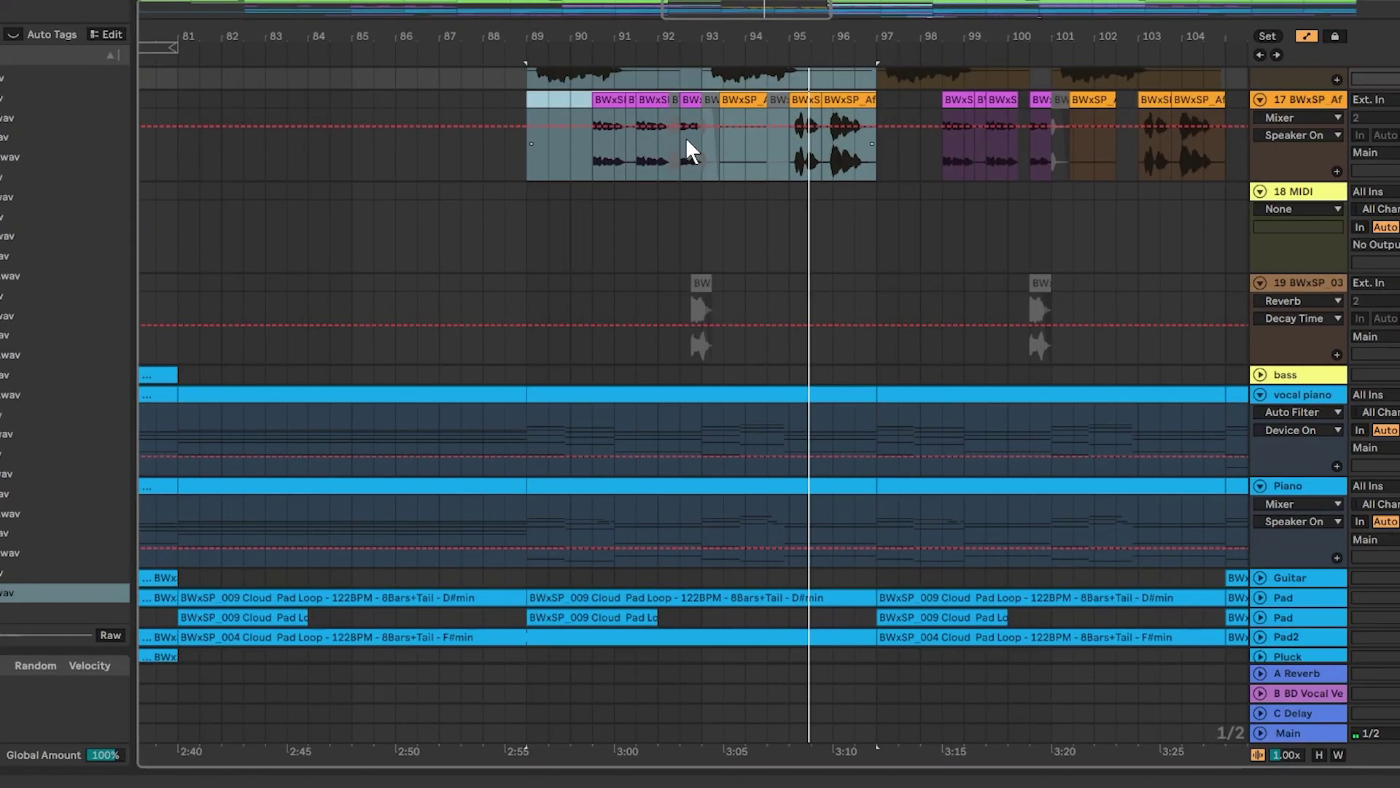
# Insert a MIDI track directly below the bass track and paste the copied MIDI clip into it at bar 89.
pyautogui.moveTo(708, 4); pyautogui.dragTo(695, 62)
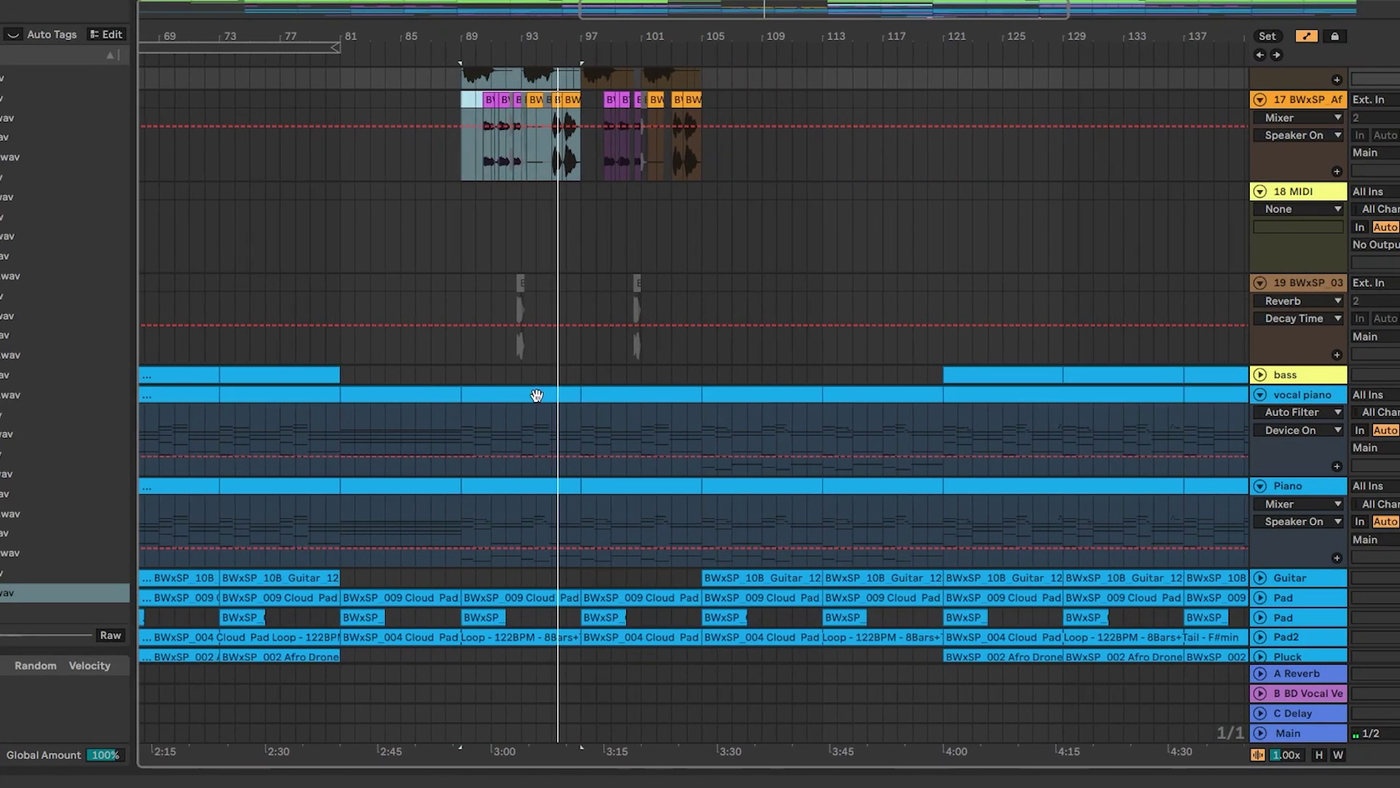
pyautogui.click(1285, 376)
pyautogui.hotkey('ctrl', 'shift', 't')
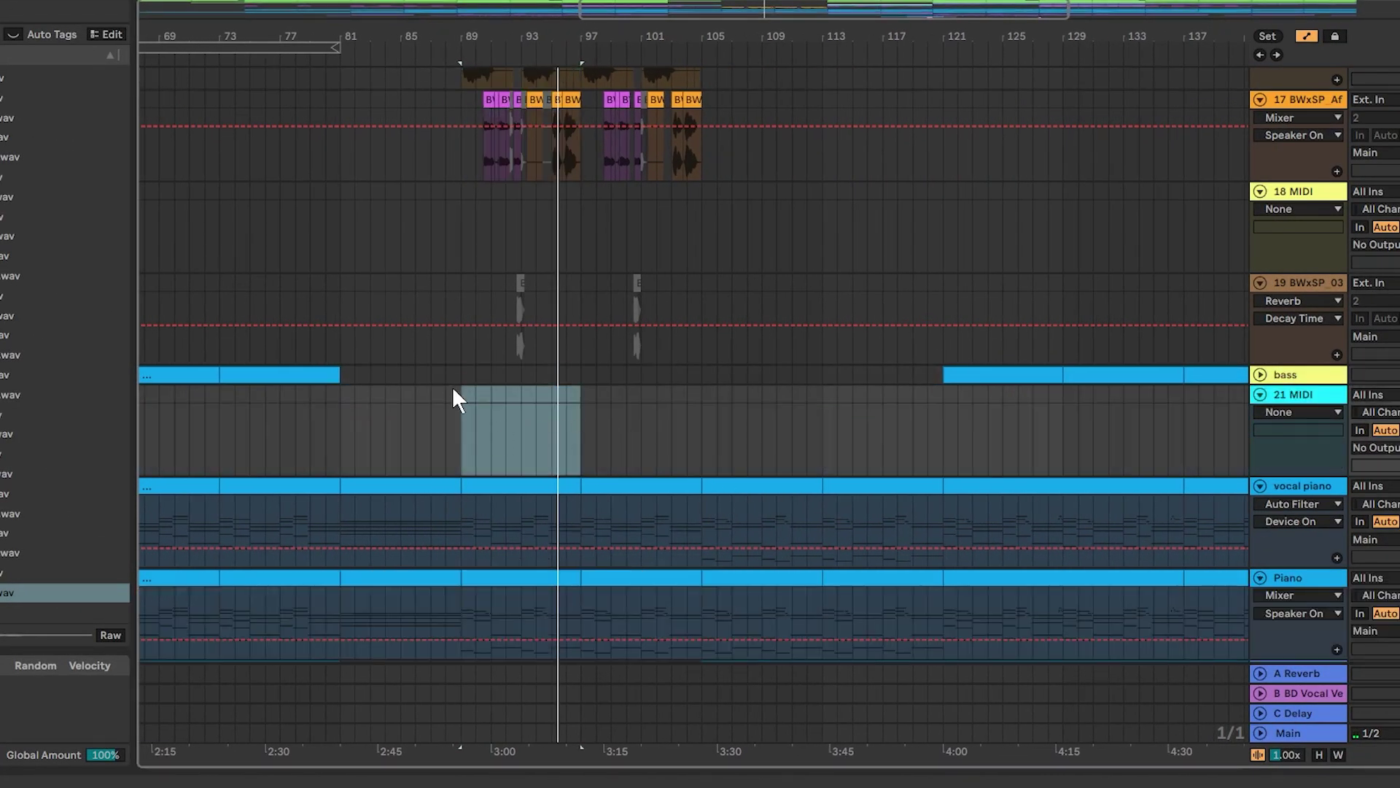
pyautogui.hotkey('ctrl', 'v')
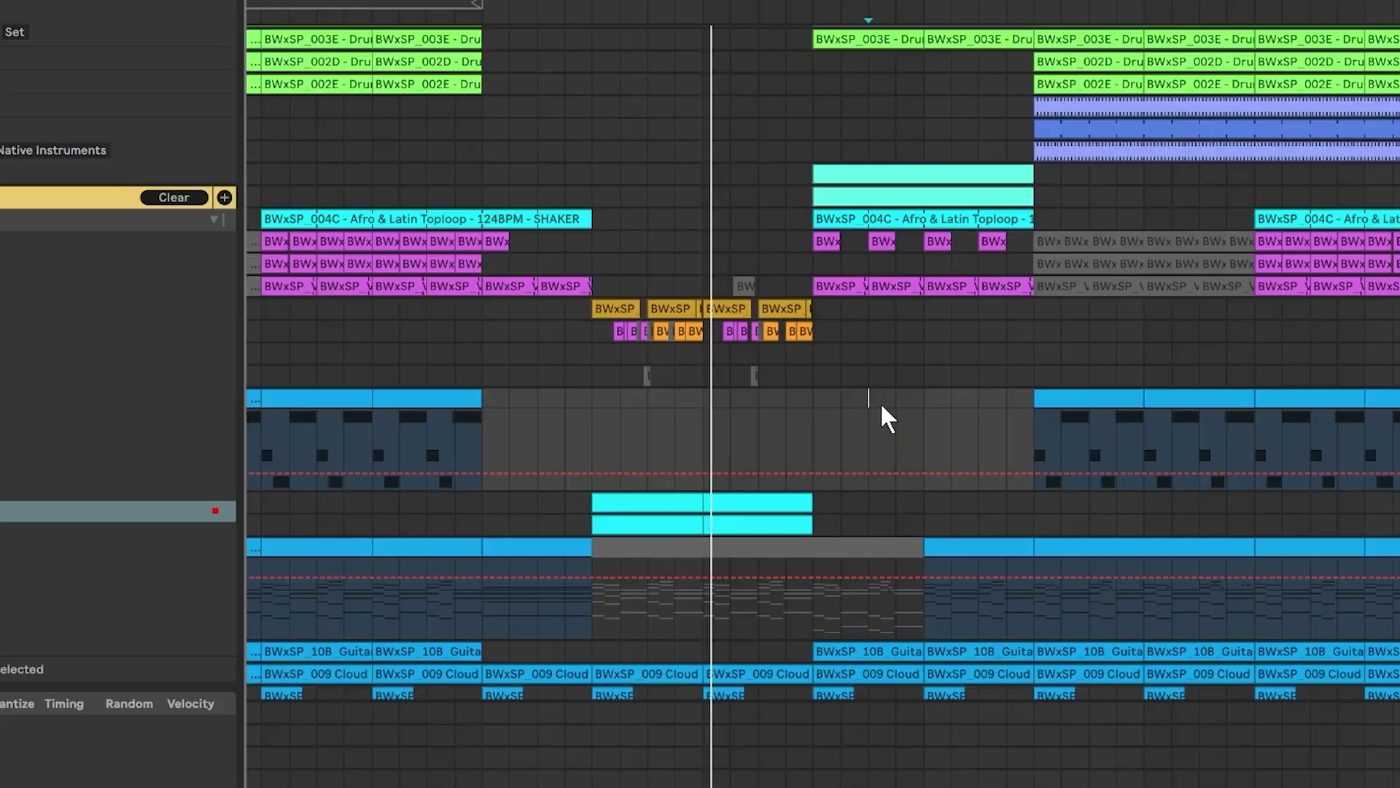
# Examine the arrangement through the break and build-up, from the drum and vocal tracks down to the atmospheres and risers.
pyautogui.scroll(-3, 880, 404)
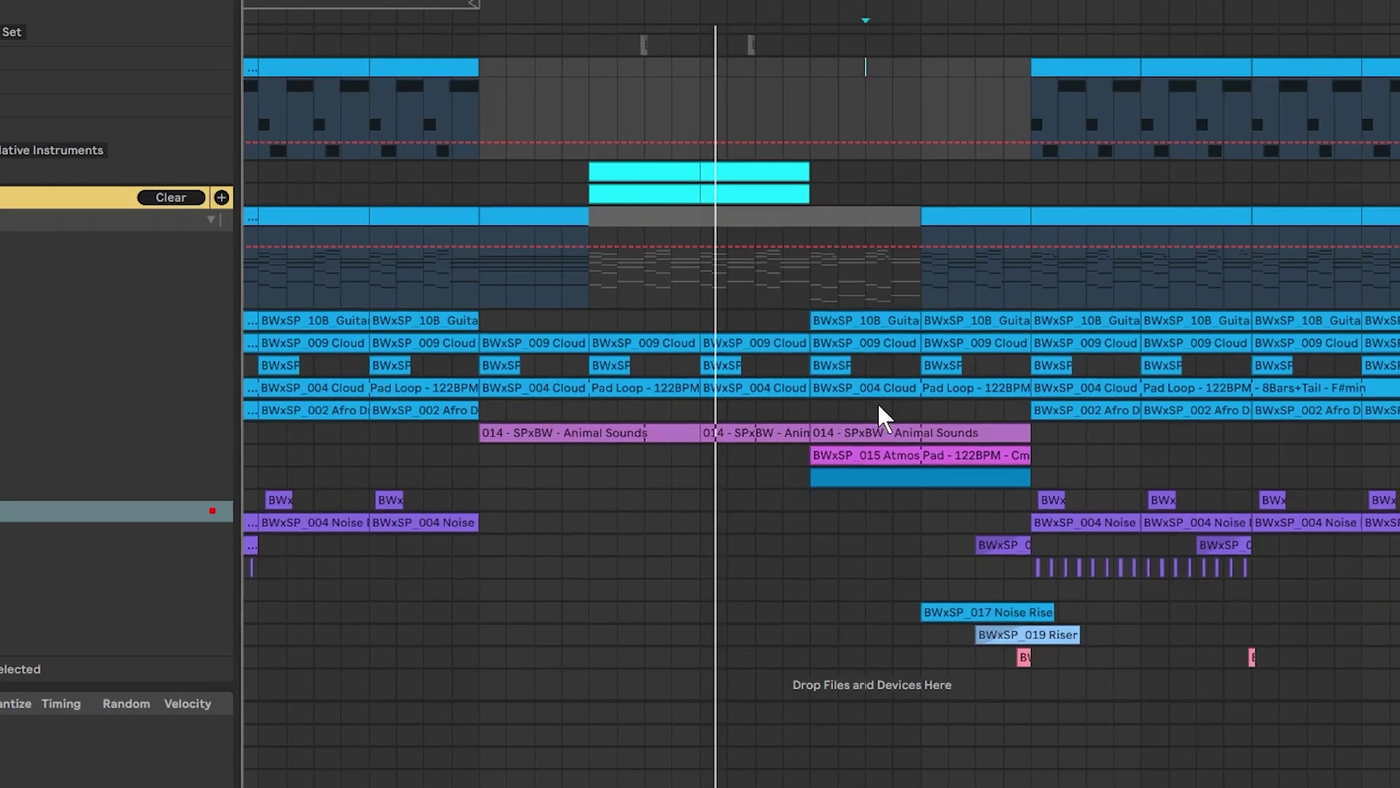
pyautogui.scroll(-3, 881, 406)
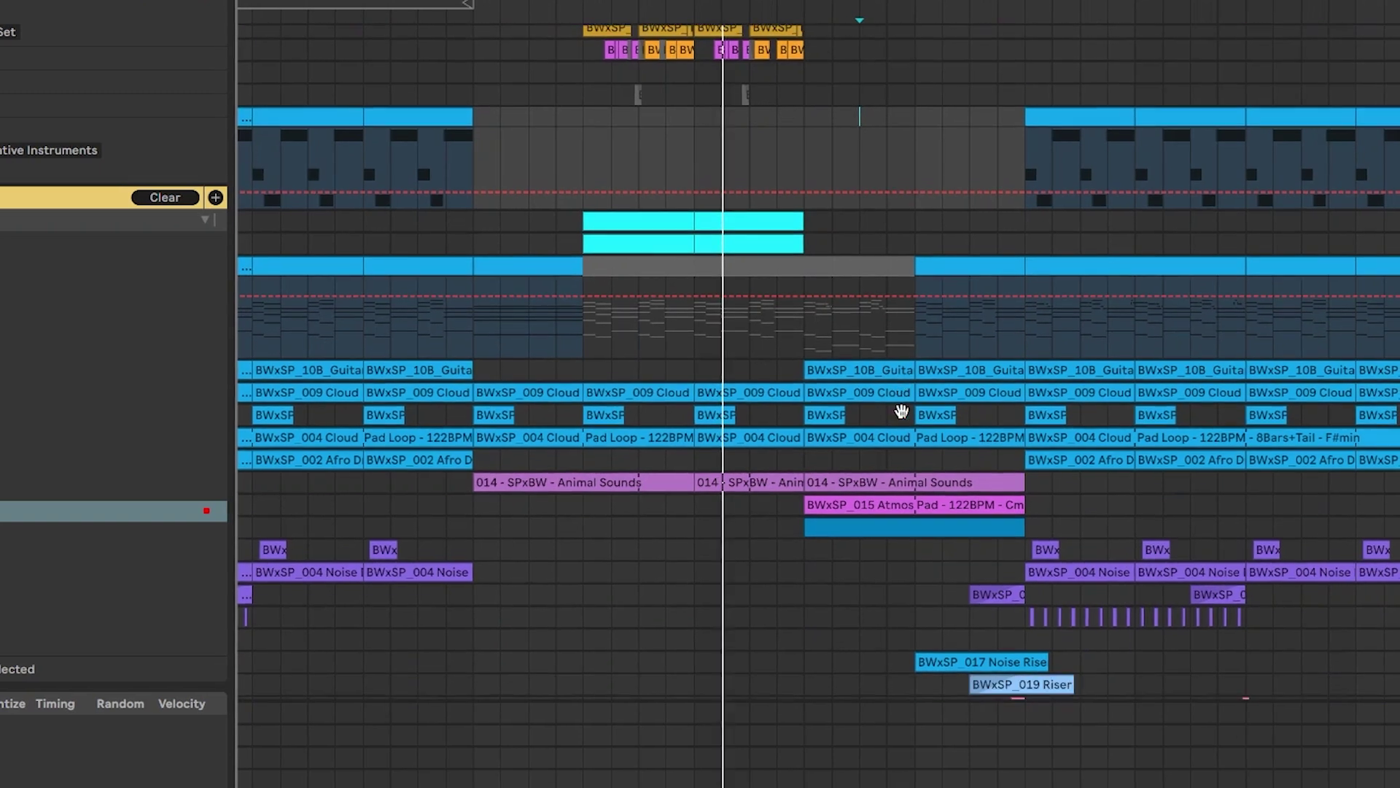
pyautogui.scroll(-2, 903, 412)
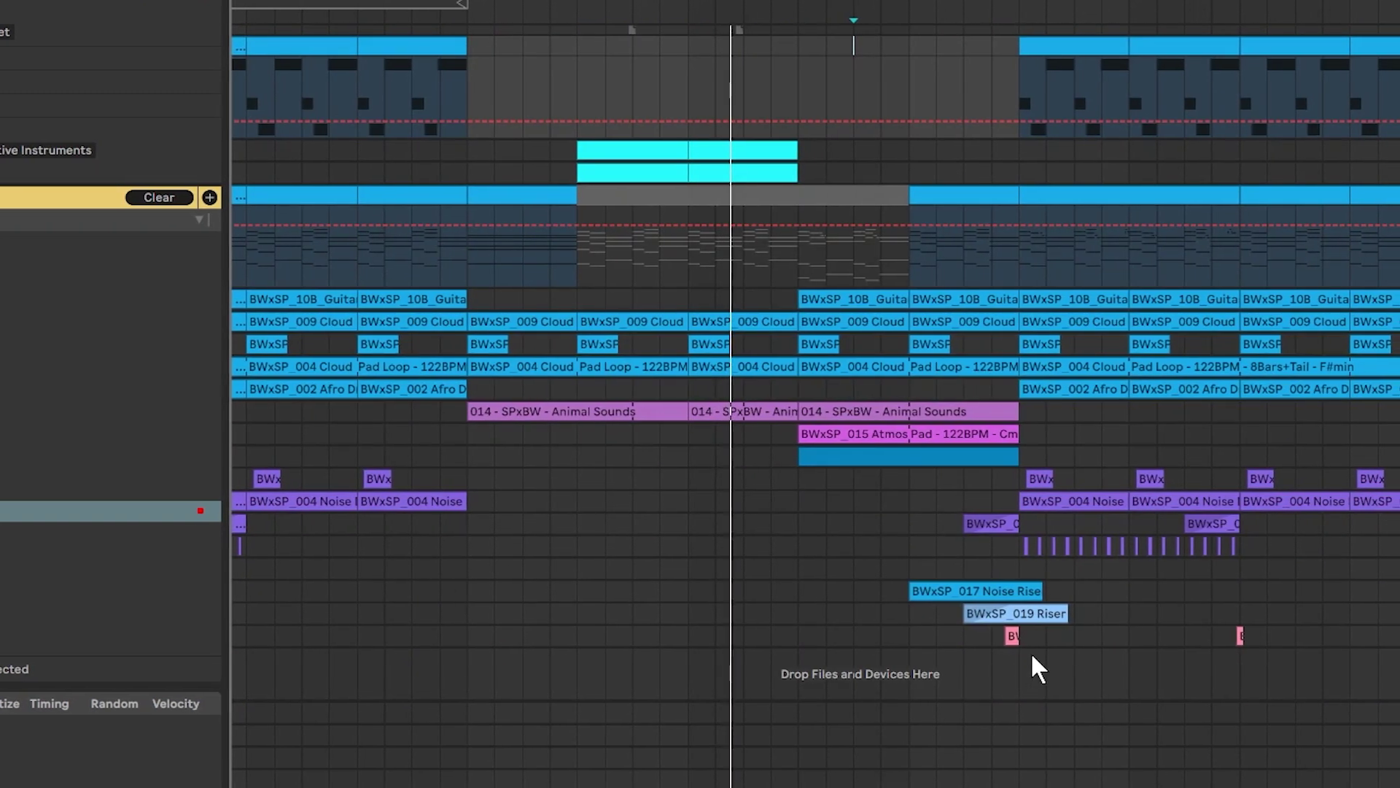
pyautogui.scroll(8, 1266, 552)
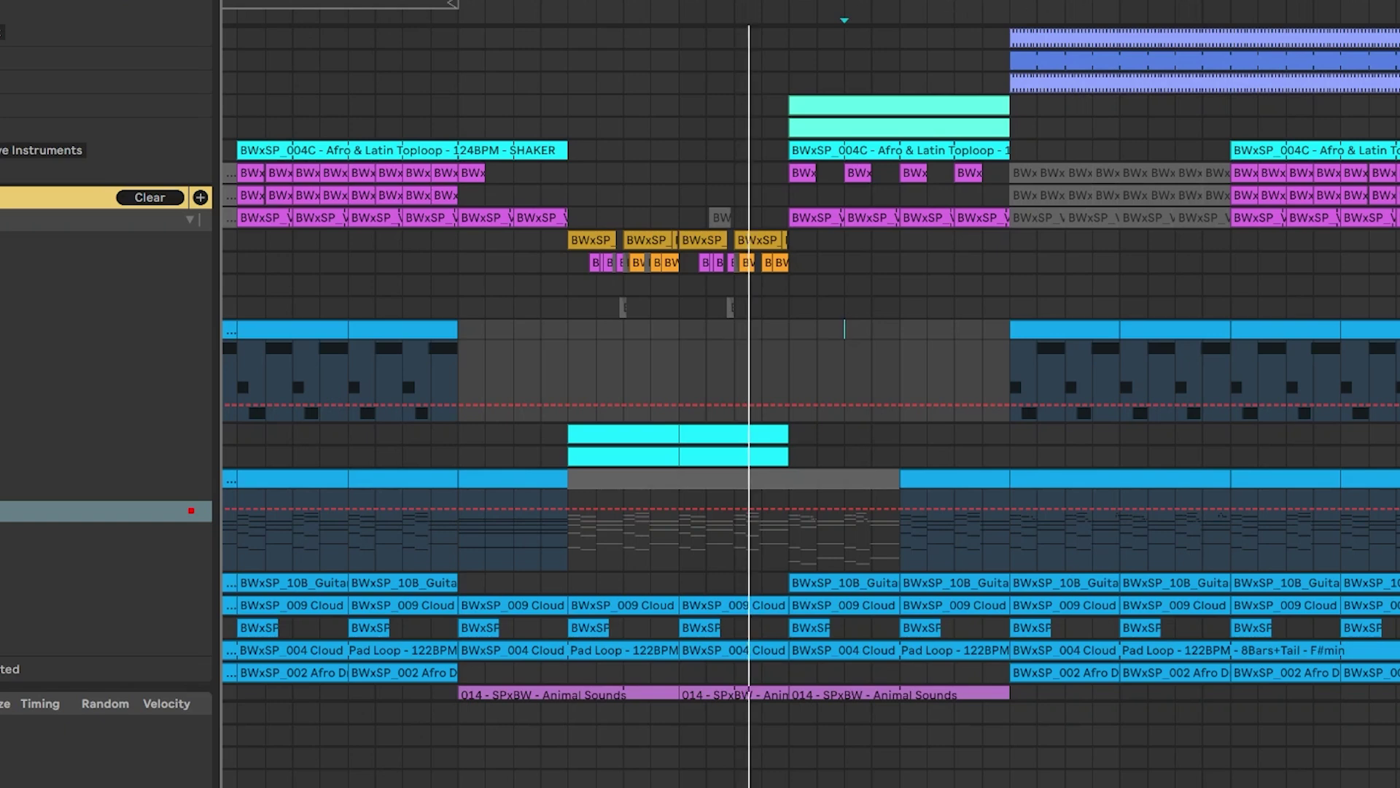
pyautogui.scroll(-3, 809, 408)
pyautogui.scroll(3, 809, 409)
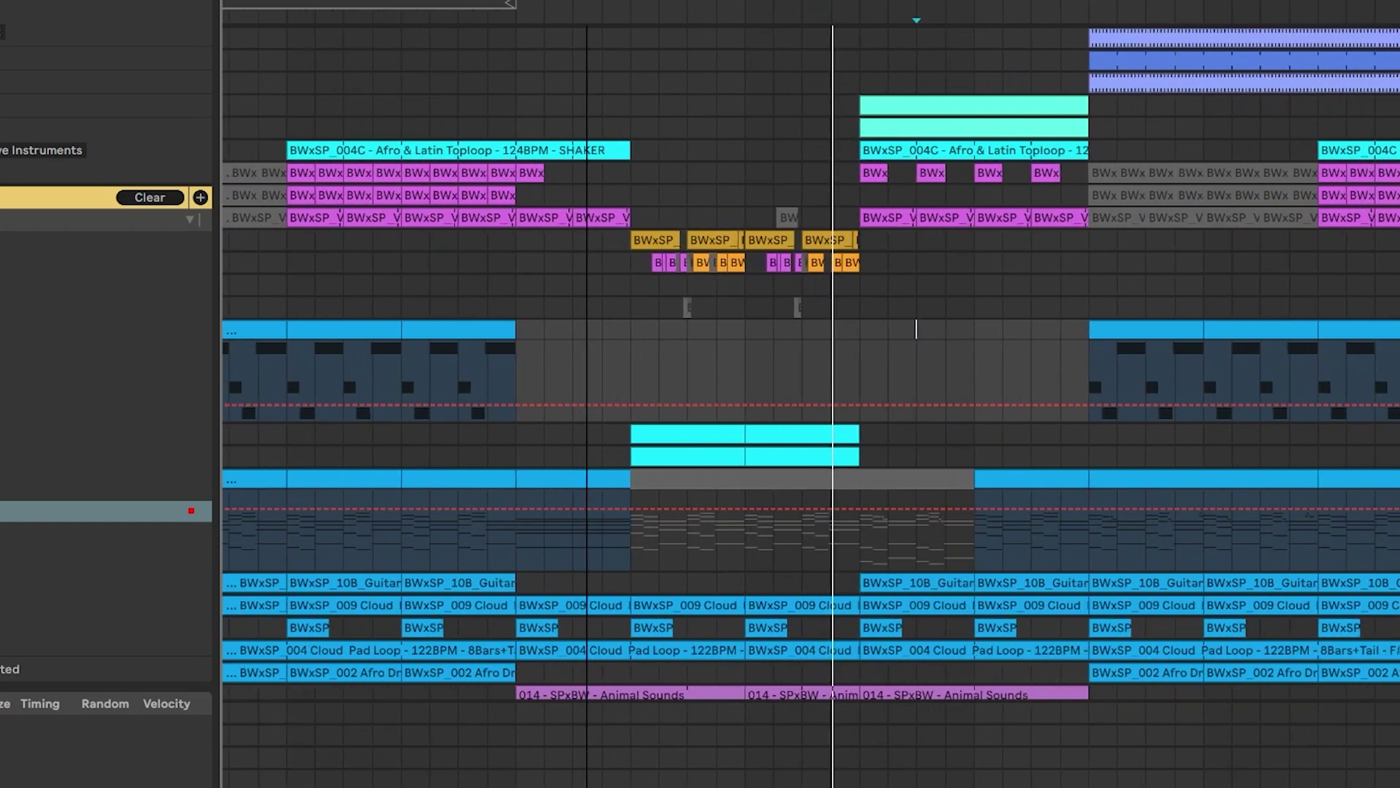
pyautogui.scroll(3, 810, 409)
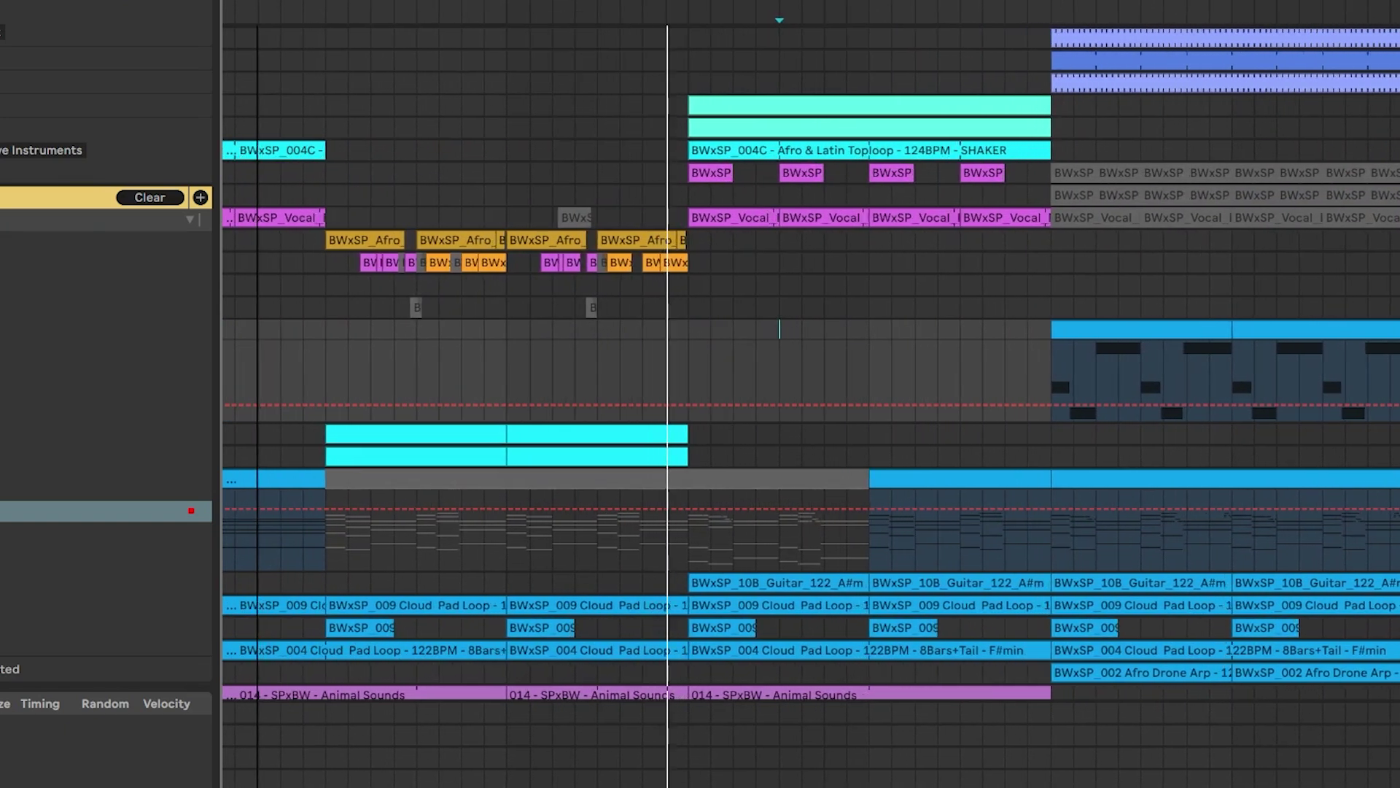
pyautogui.scroll(3, 809, 408)
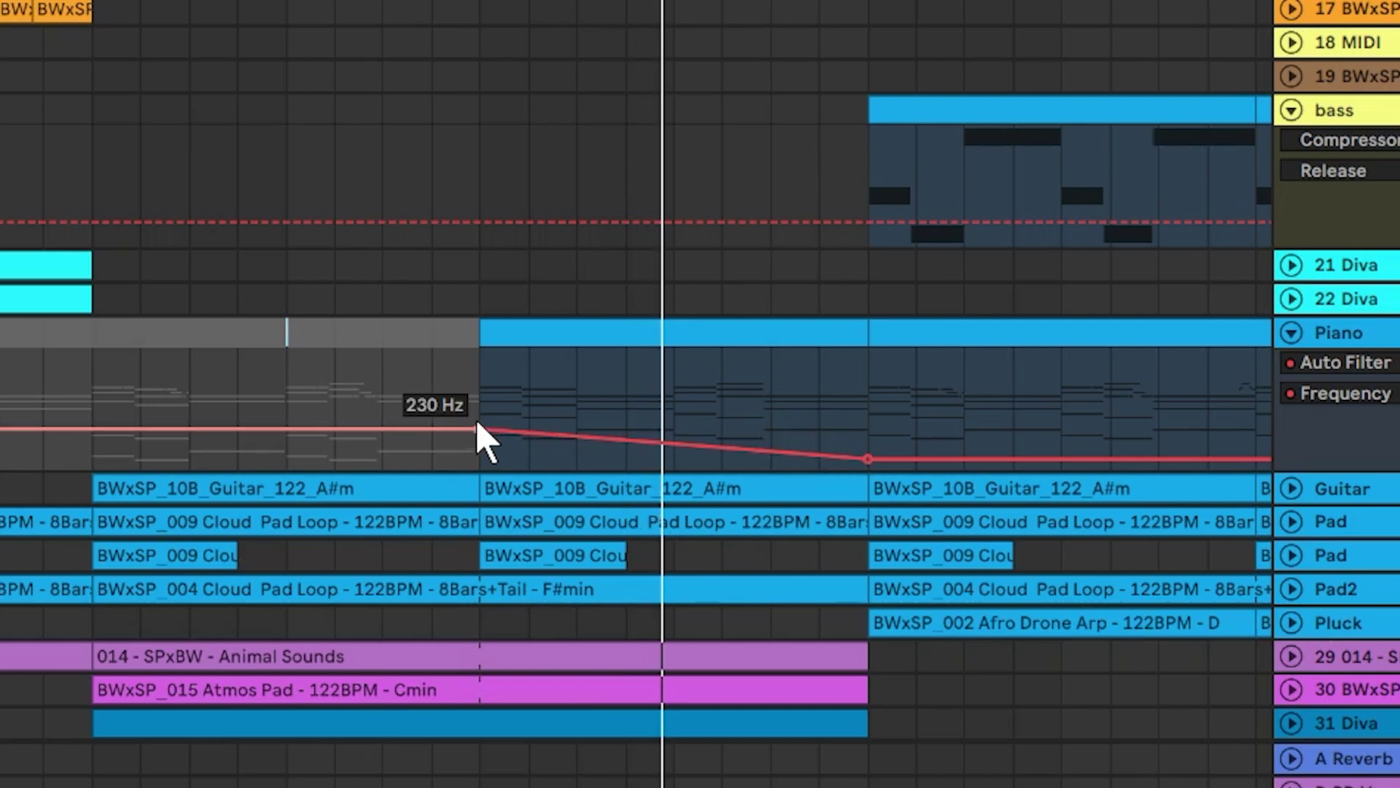
# Lower the Piano's Auto Filter frequency at the bar 113 breakpoint and automate the filter to switch on at the drop at bar 121.
pyautogui.moveTo(477, 427); pyautogui.dragTo(478, 441)
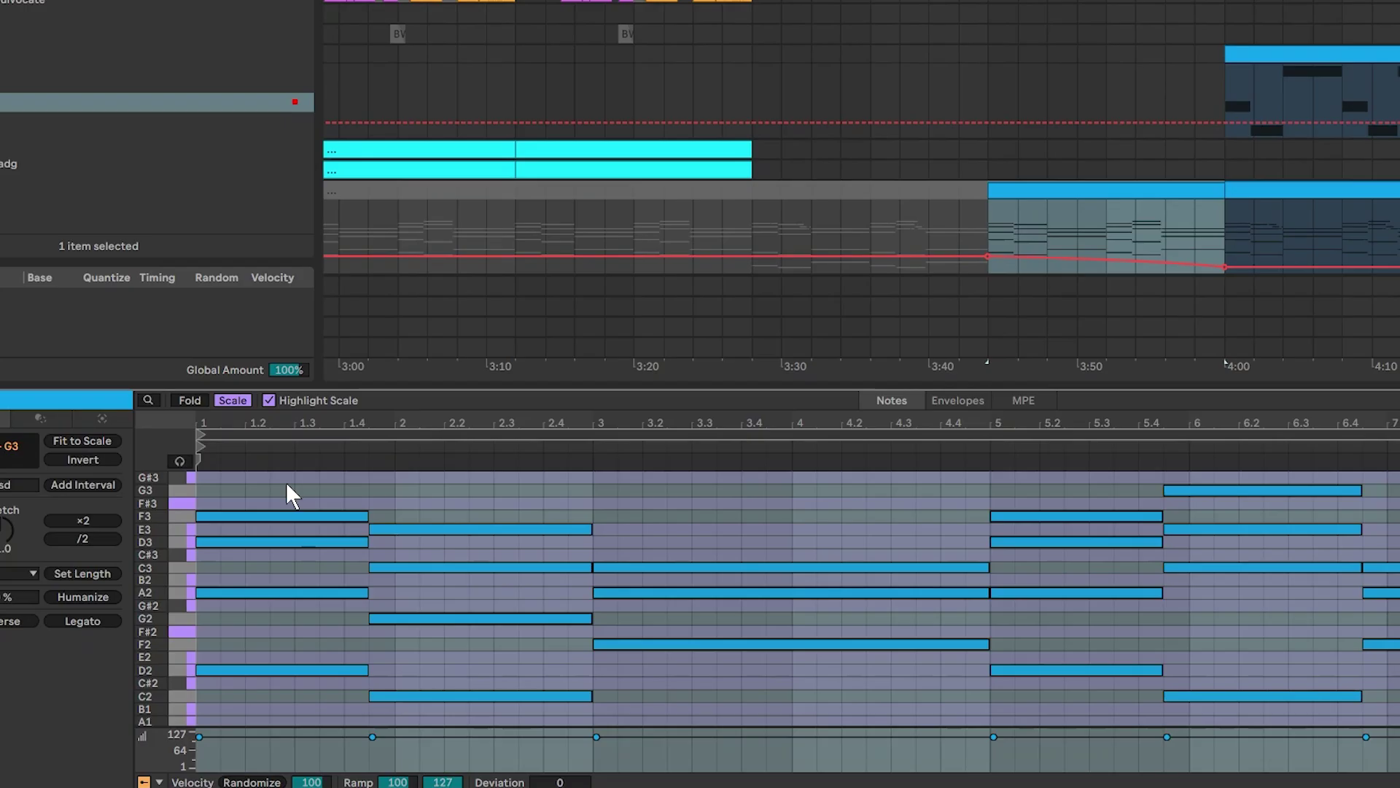
pyautogui.moveTo(289, 485); pyautogui.dragTo(1262, 528)
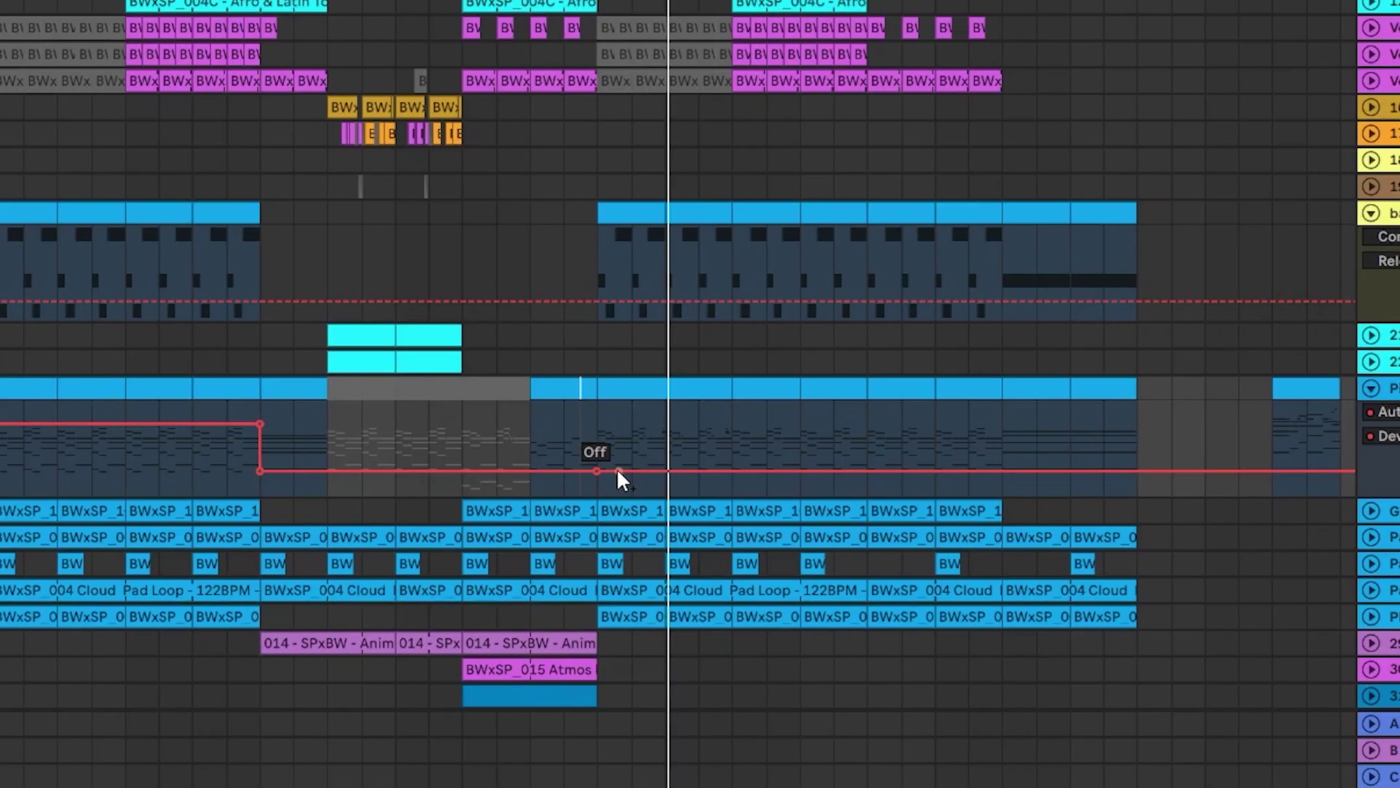
pyautogui.moveTo(598, 471); pyautogui.dragTo(551, 423)
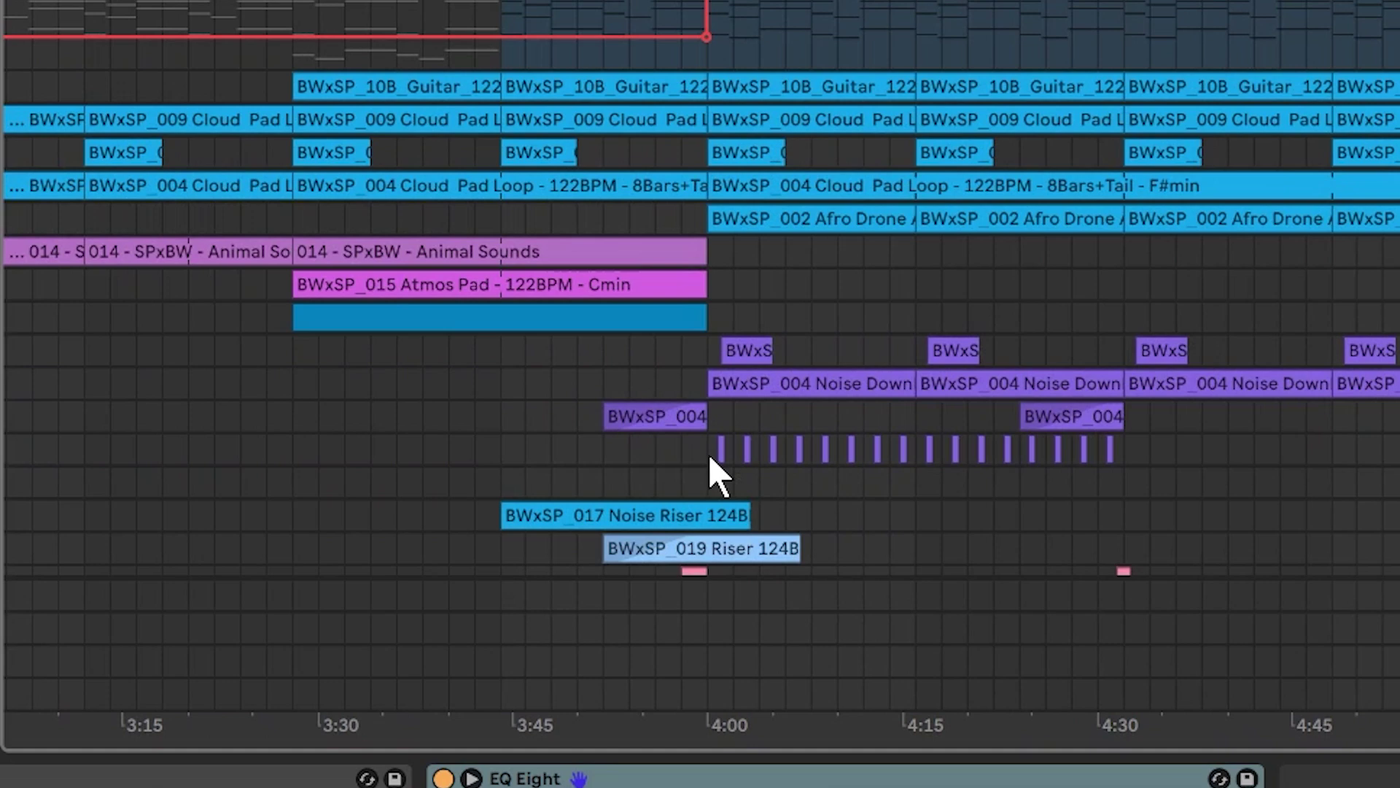
# Move to the Stab track's hits around bar 63 and search the browser for delay.
pyautogui.click(706, 449)
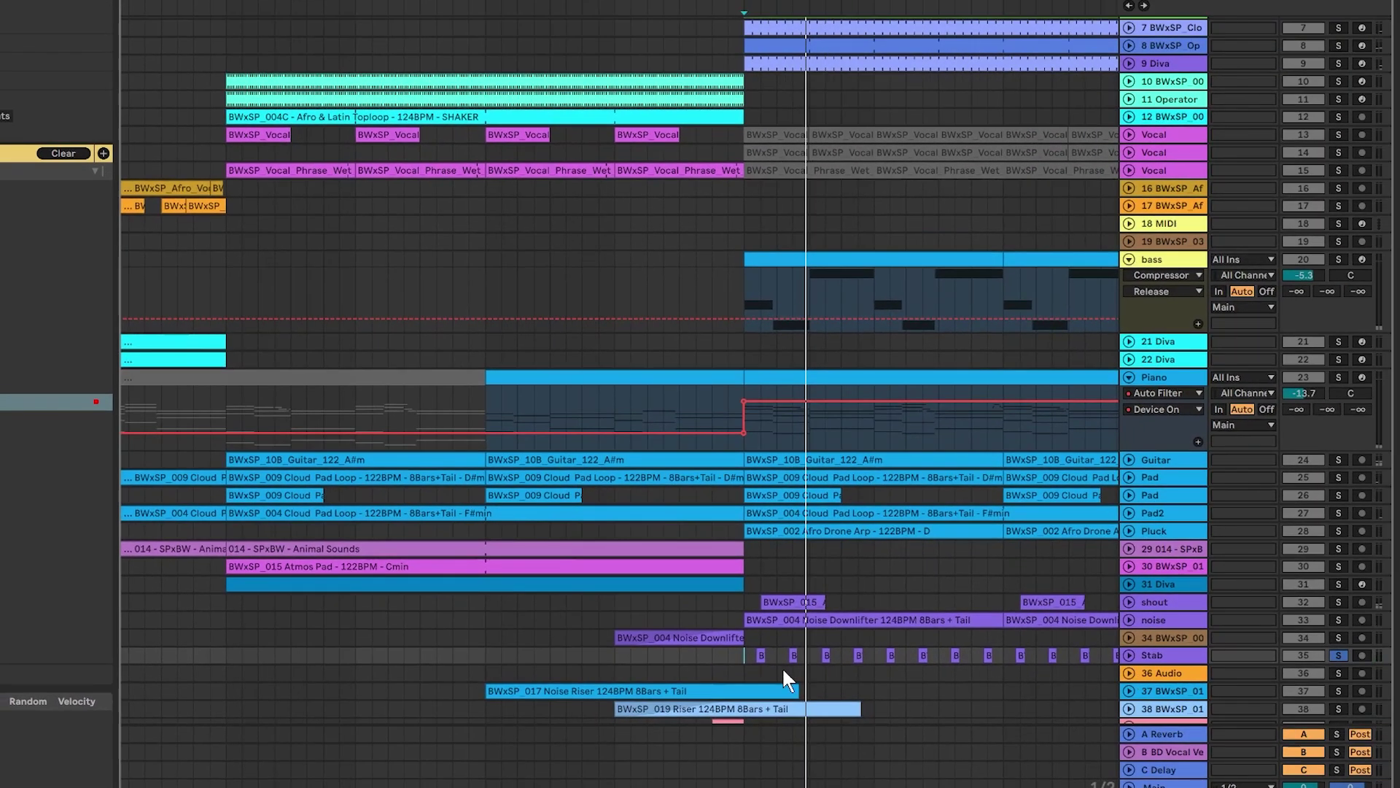
pyautogui.hscroll(20, 619, 393)
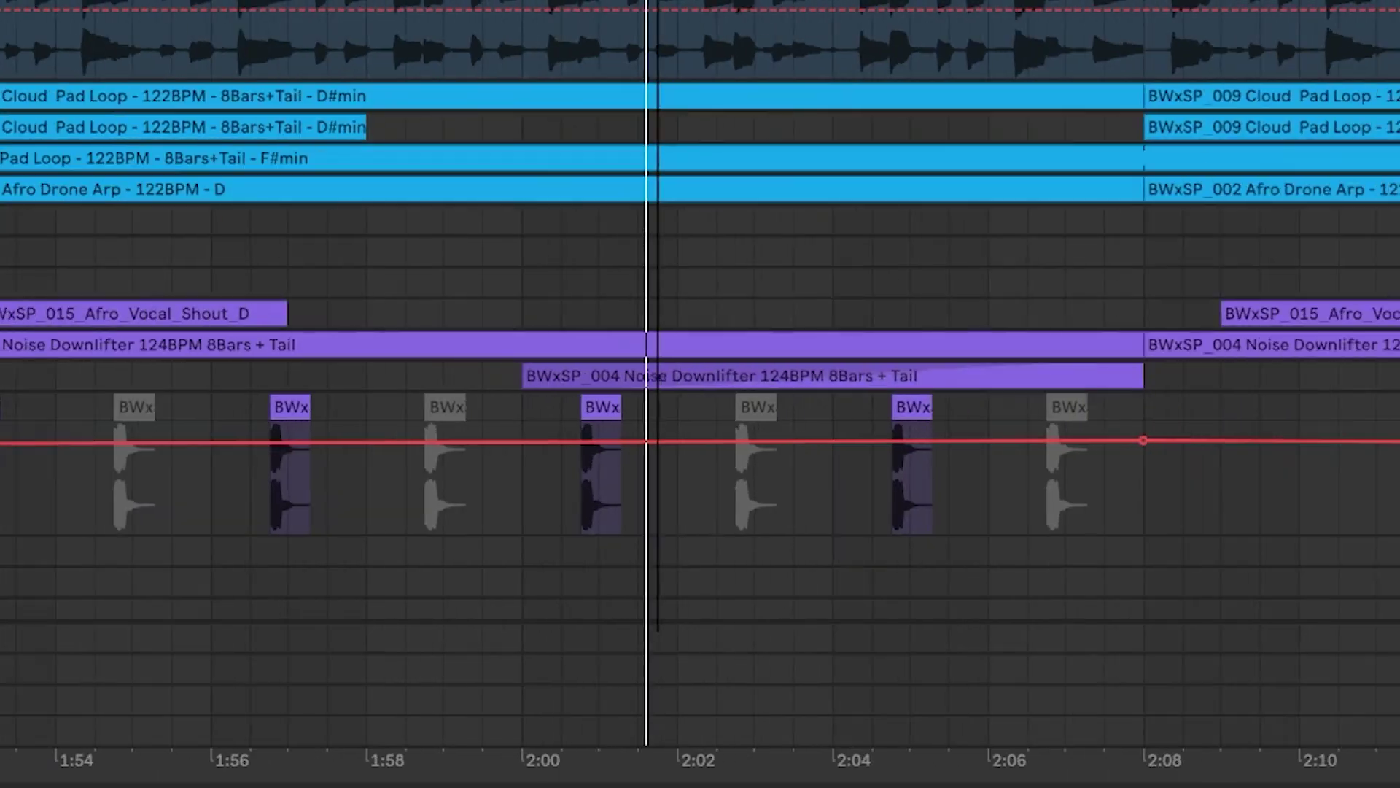
pyautogui.press('+')
pyautogui.click(838, 484)
pyautogui.press('+')
pyautogui.press('+')
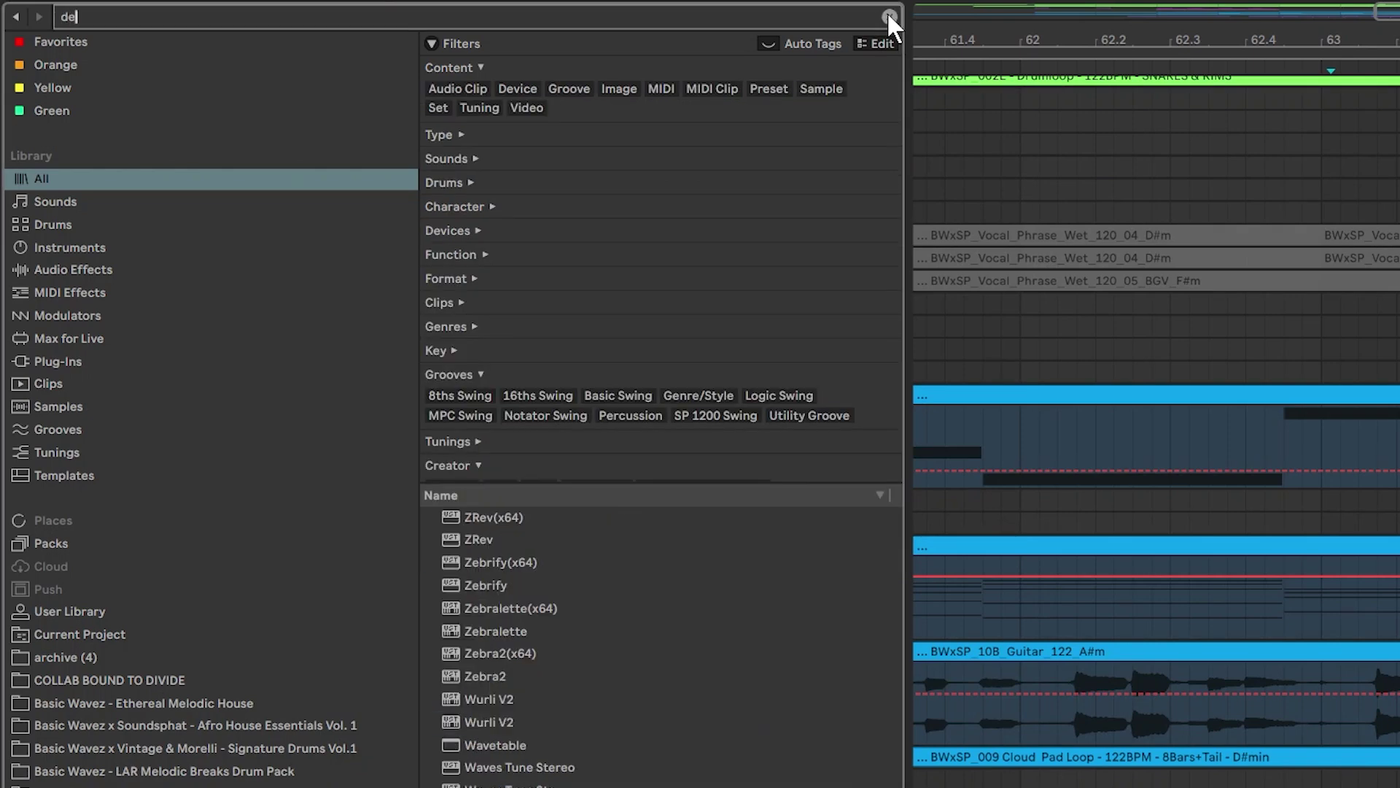
pyautogui.write('lay')
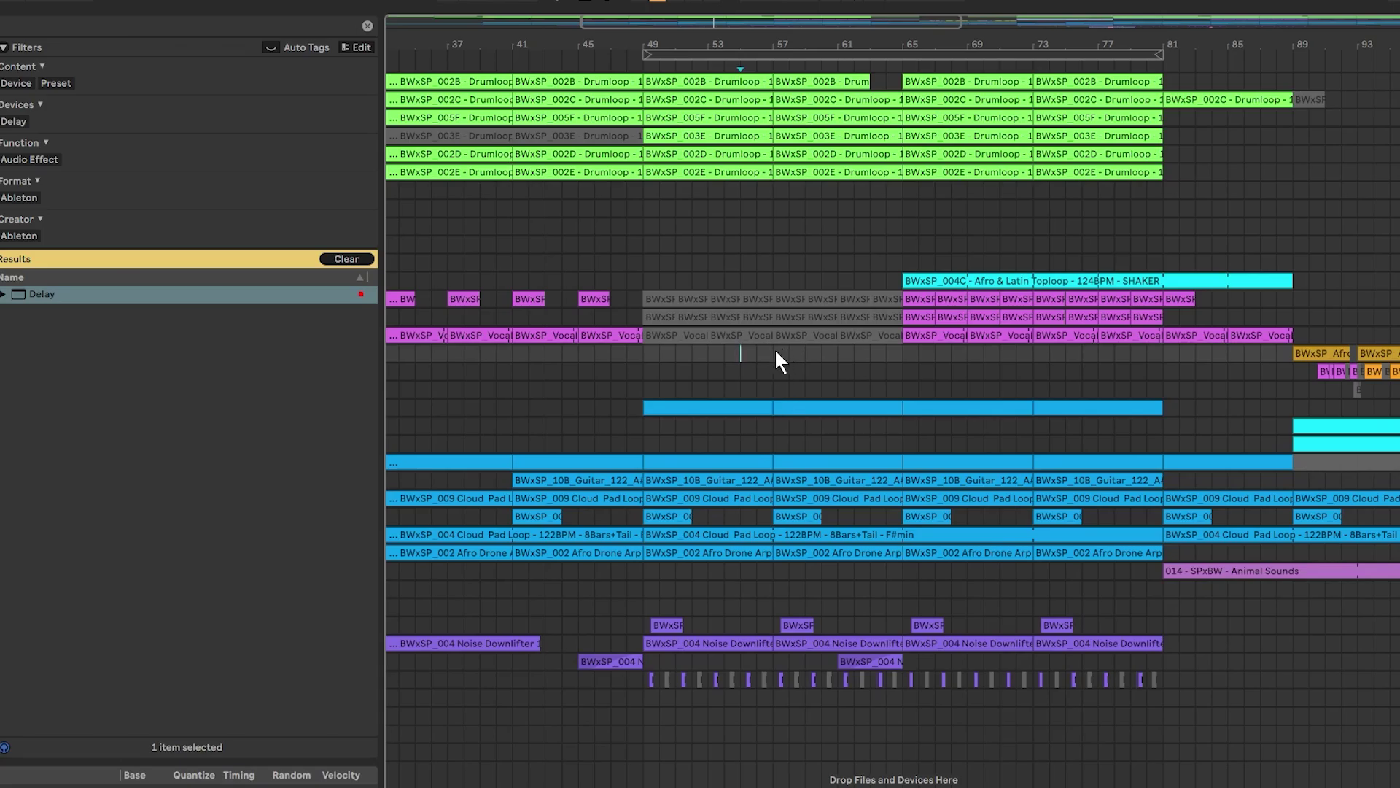
# Place the insertion point at bar 65 on the tonal effect's track and undo the last edit.
pyautogui.moveTo(776, 353); pyautogui.dragTo(872, 354)
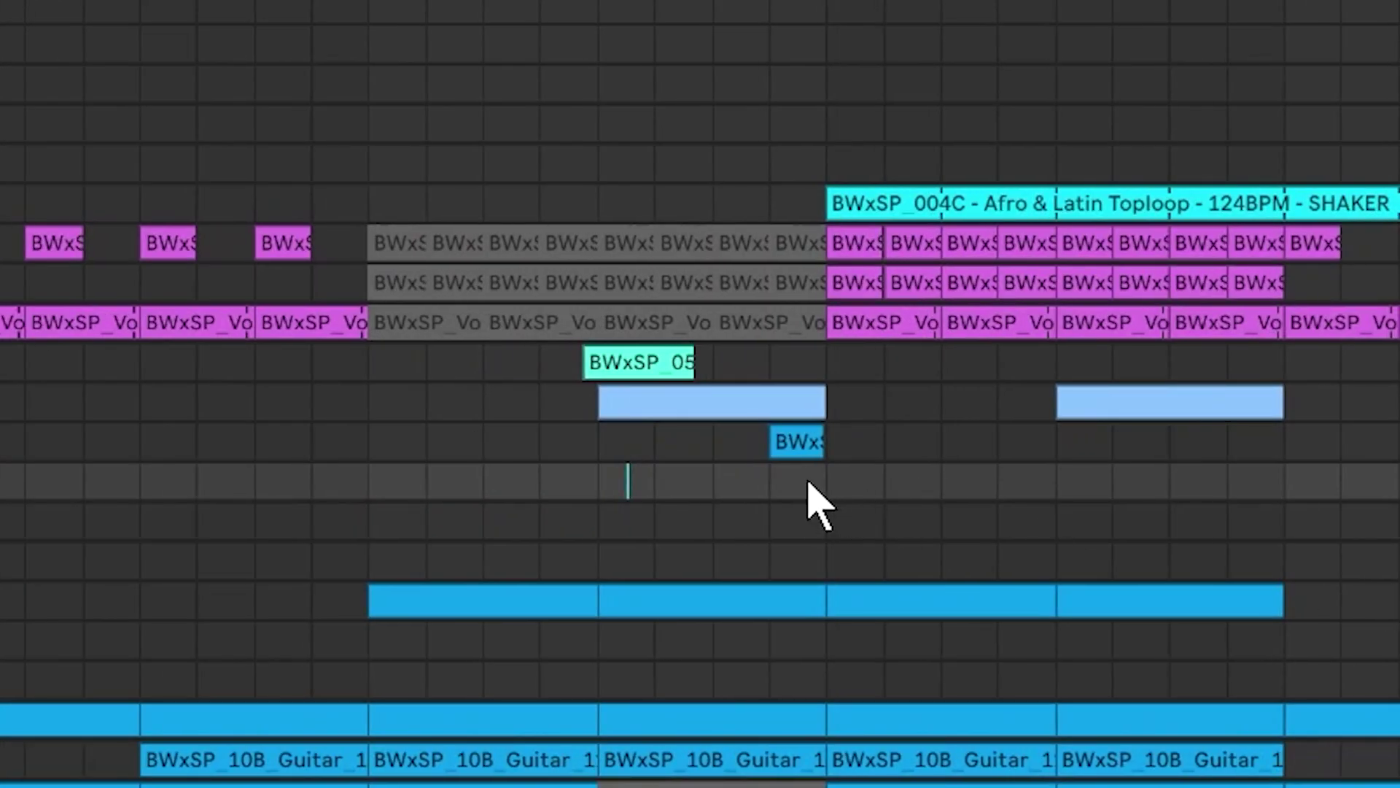
pyautogui.click(827, 441)
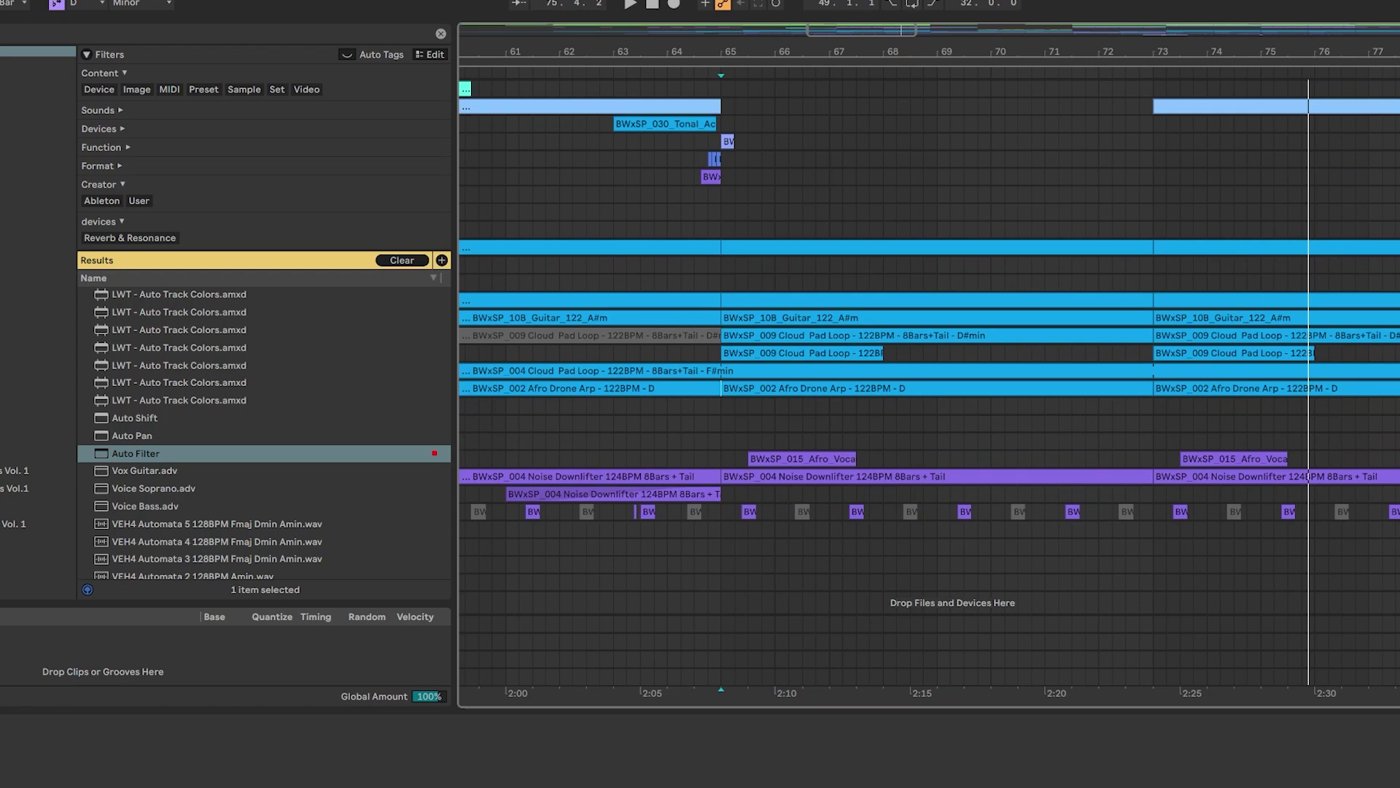
pyautogui.hotkey('ctrl', 'z')
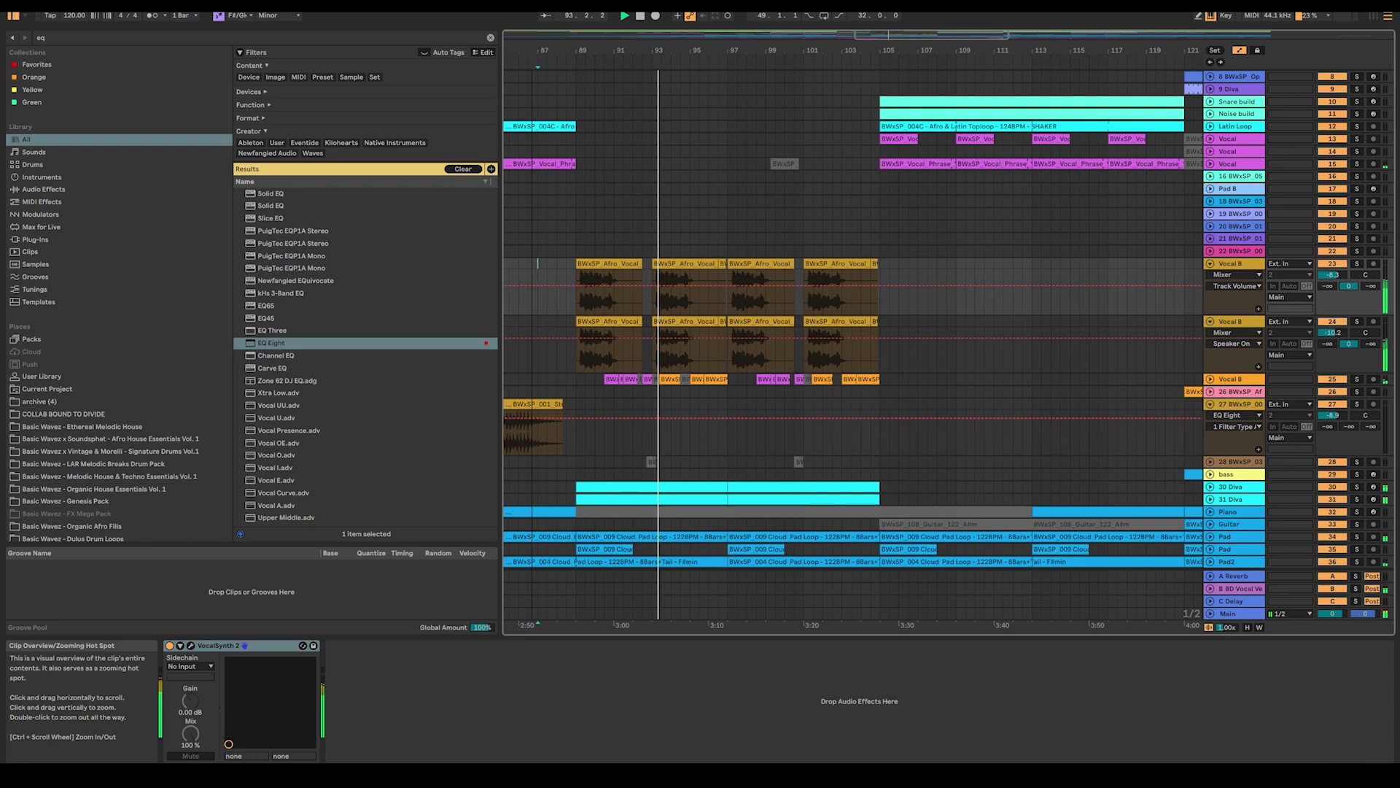
# Duplicate the Guitar track and delete the copied clips except the one from bar 65 to bar 73.
pyautogui.moveTo(930, 41); pyautogui.dragTo(897, 41)
pyautogui.scroll(3, 936, 221)
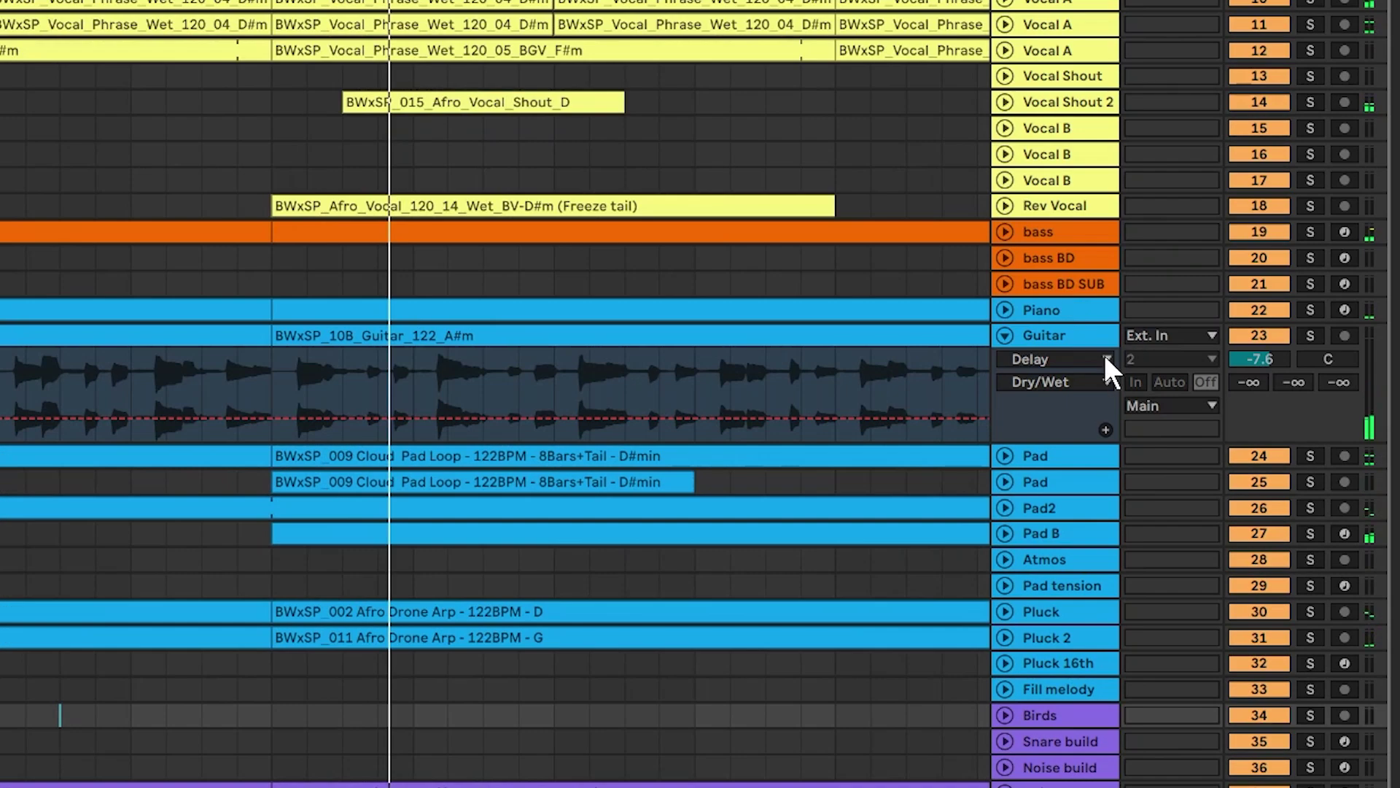
pyautogui.click(1075, 355)
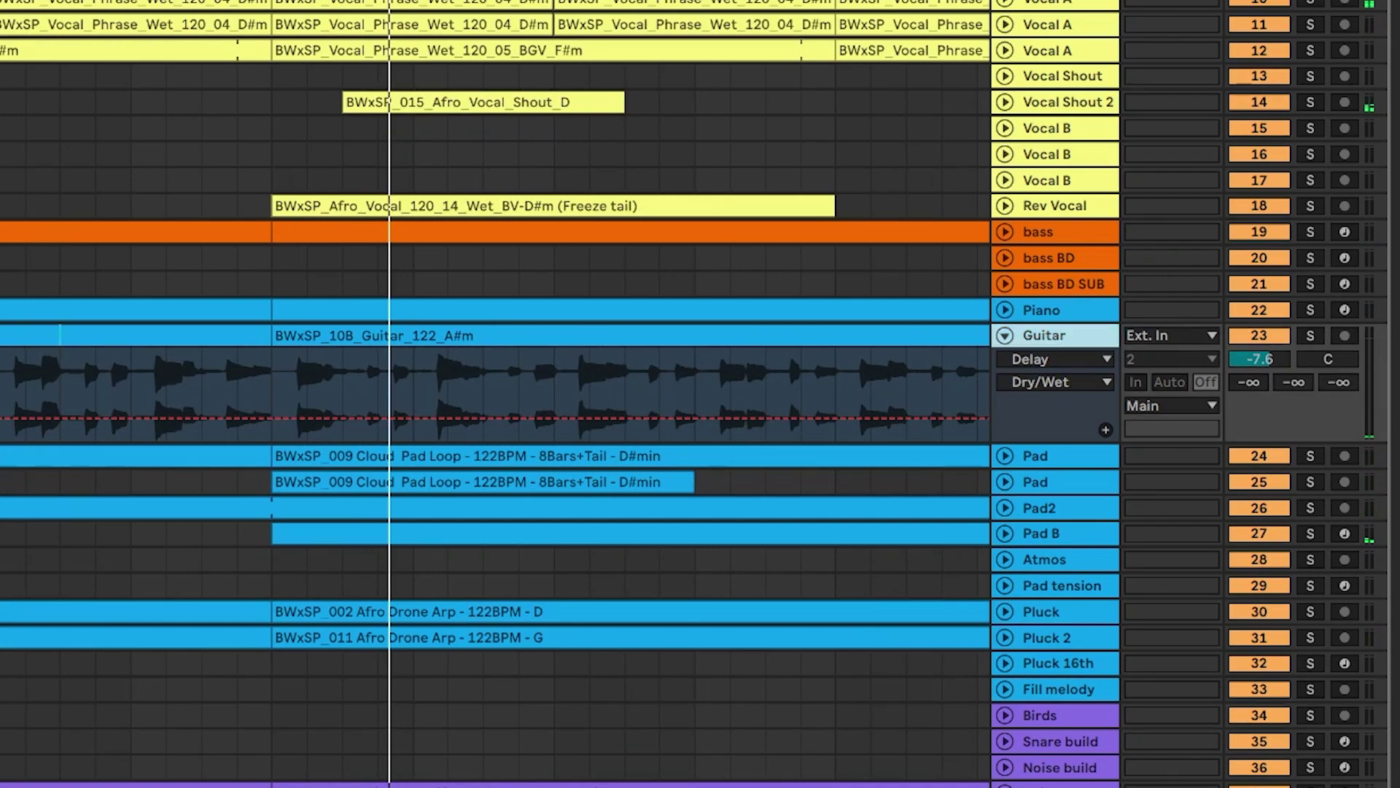
pyautogui.hotkey('ctrl', 'd')
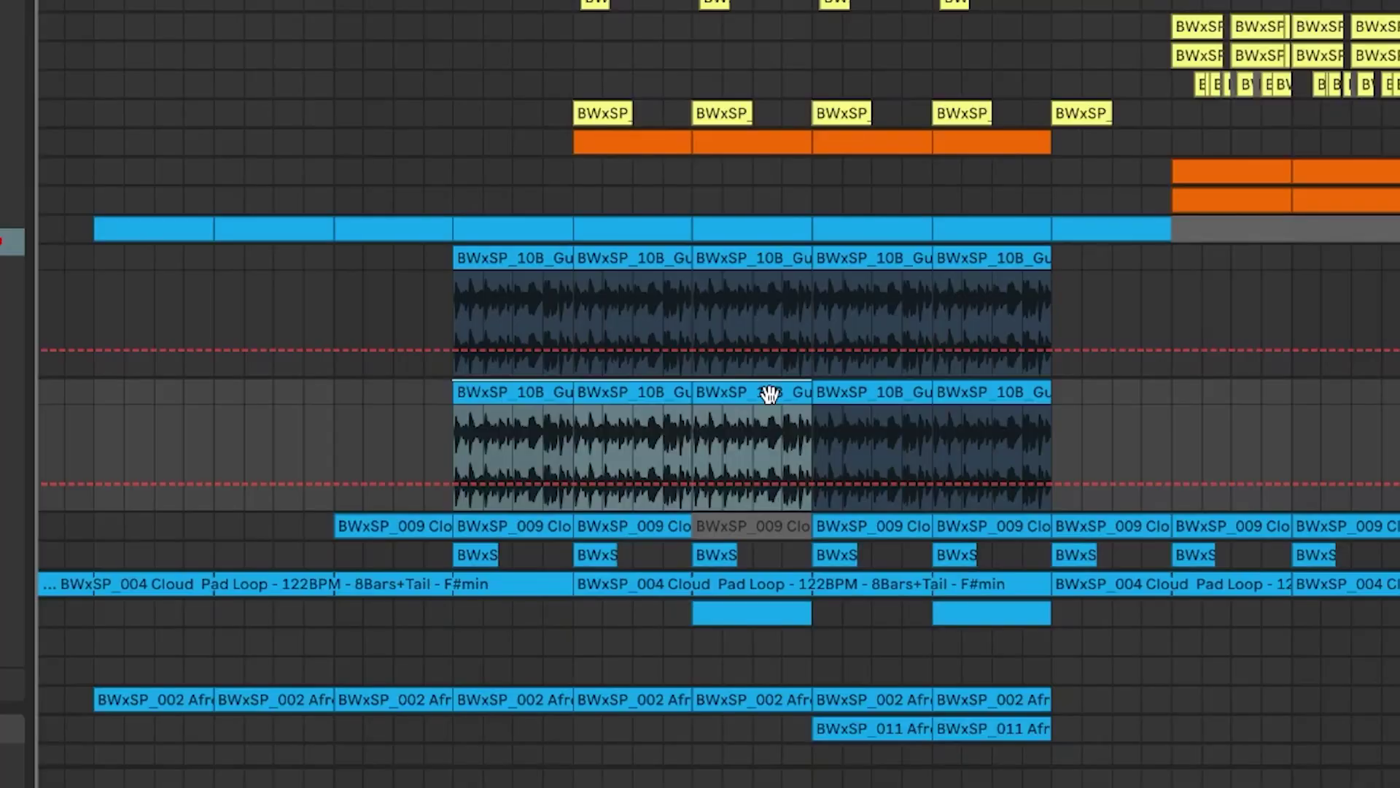
pyautogui.press('Delete')
pyautogui.click(1016, 391)
pyautogui.press('Delete')
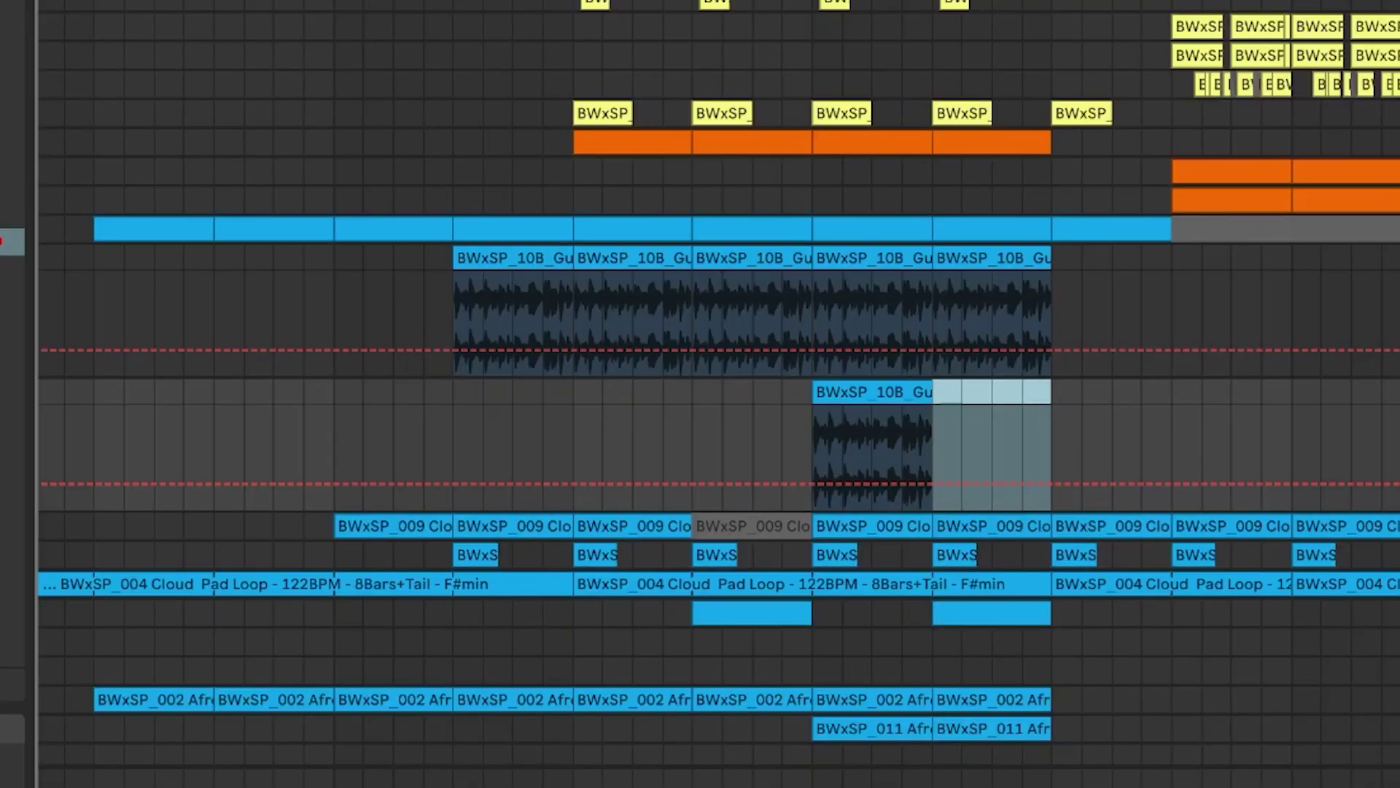
# Reduce the remaining clip on the duplicate Guitar track to its last two beats and place that chop at bar 73.
pyautogui.click(871, 445)
pyautogui.press('z')
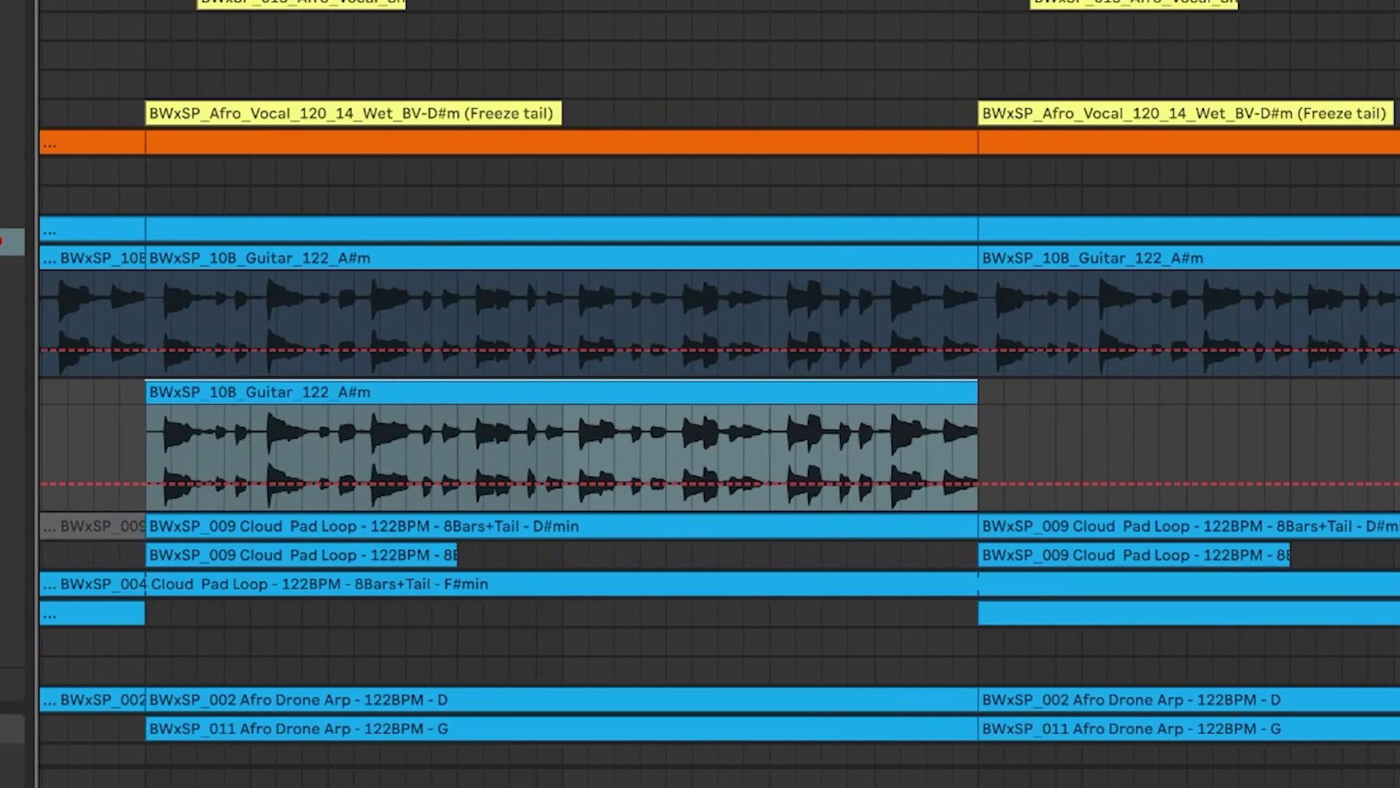
pyautogui.moveTo(81, 420); pyautogui.dragTo(1012, 314)
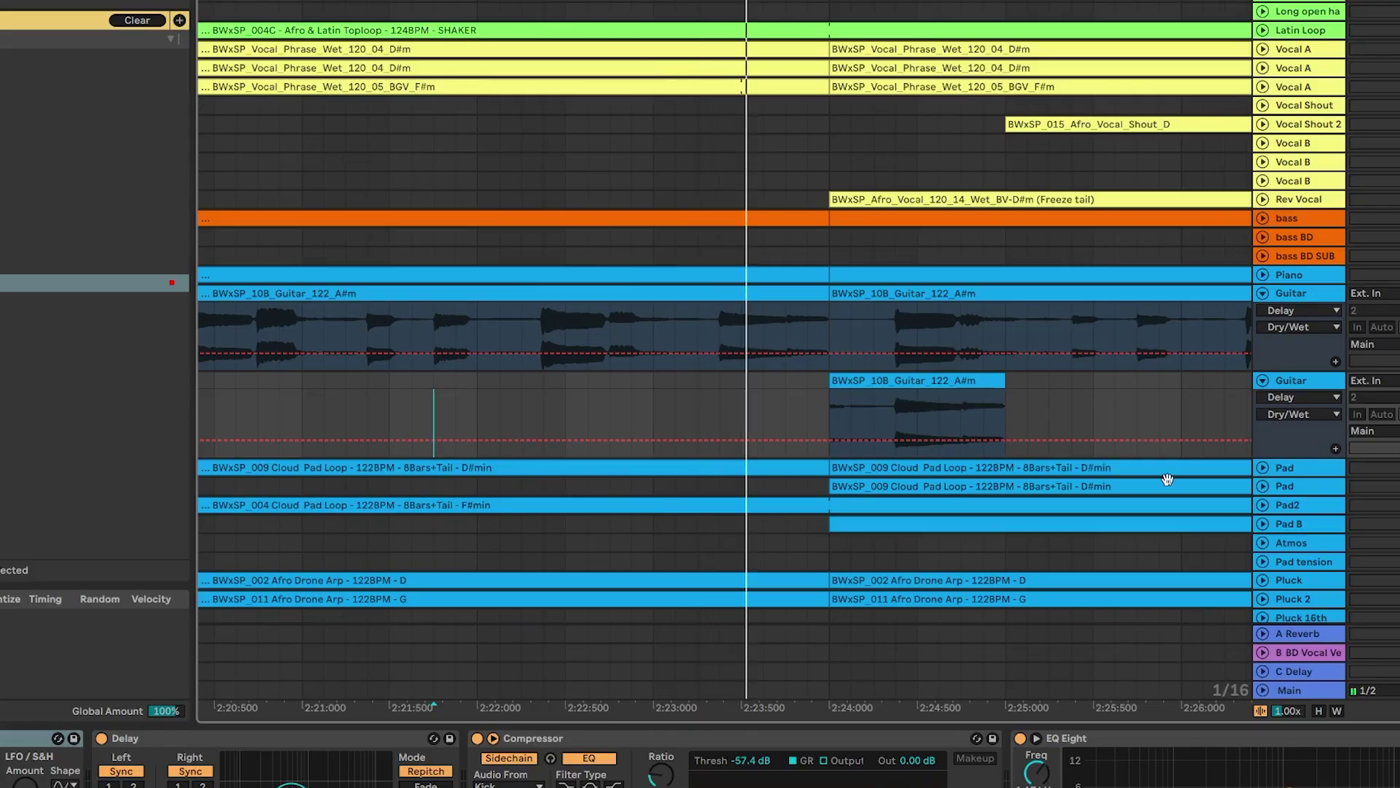
pyautogui.press('space')
pyautogui.press('-')
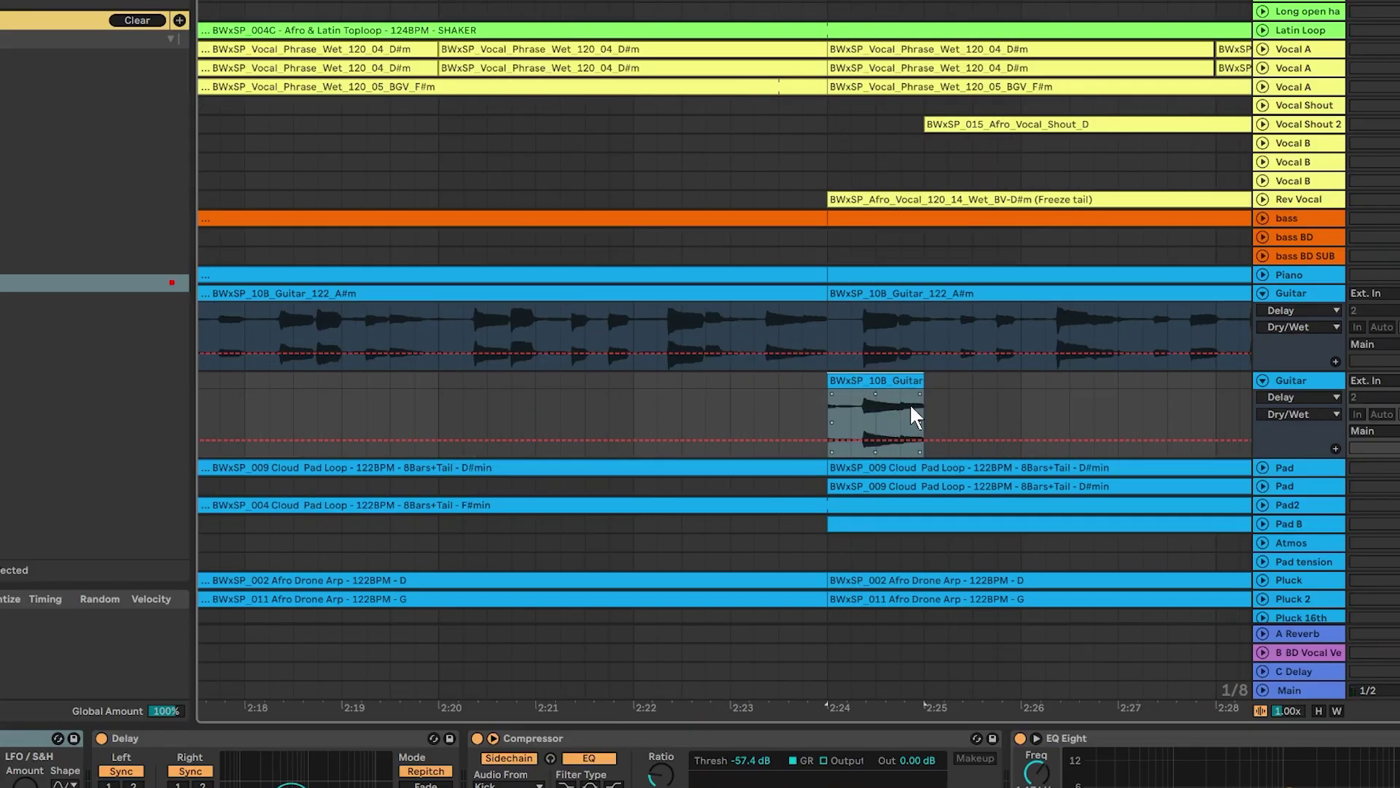
# Raise the guitar chop's pitch to +13 semitones and add Ableton's Reverb to the duplicate Guitar track.
pyautogui.doubleClick(898, 421)
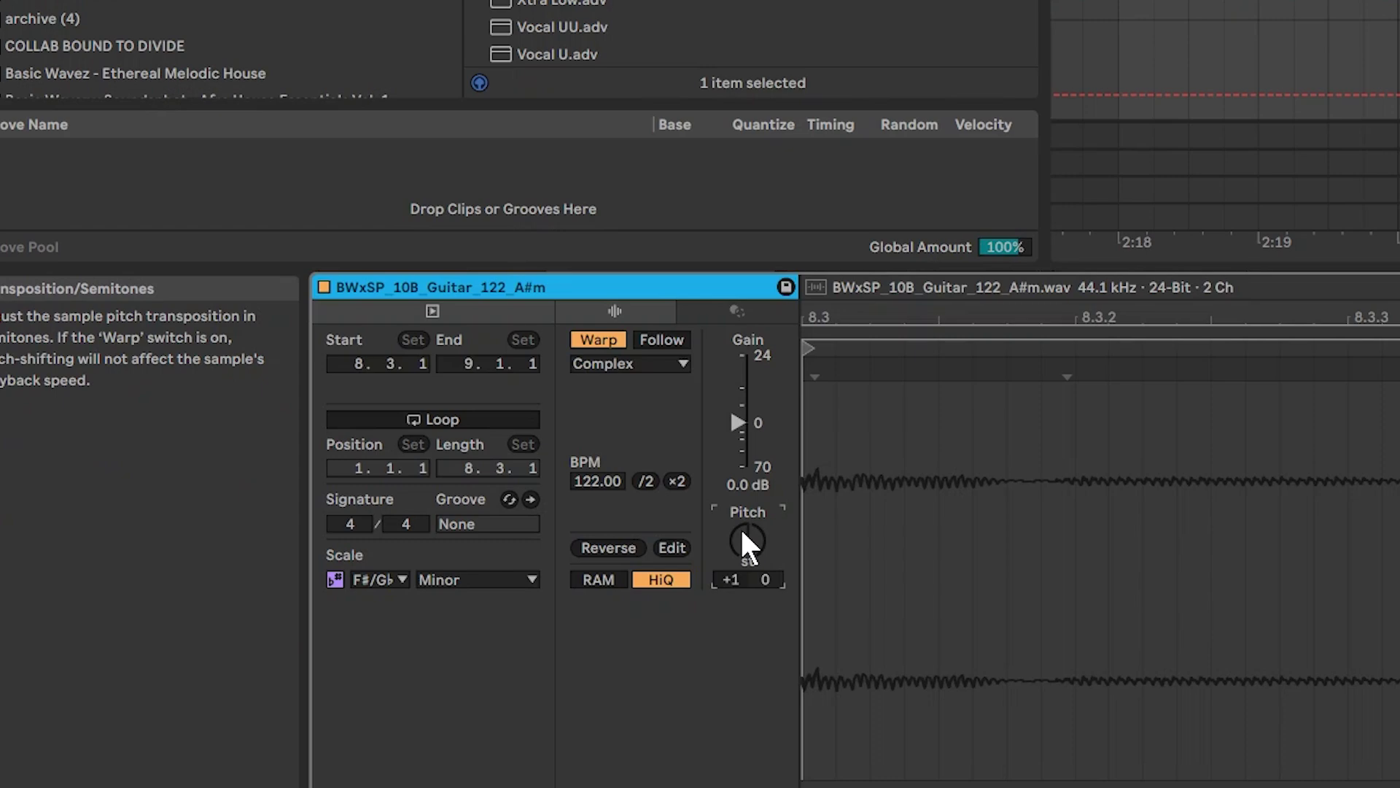
pyautogui.scroll(5, 742, 531)
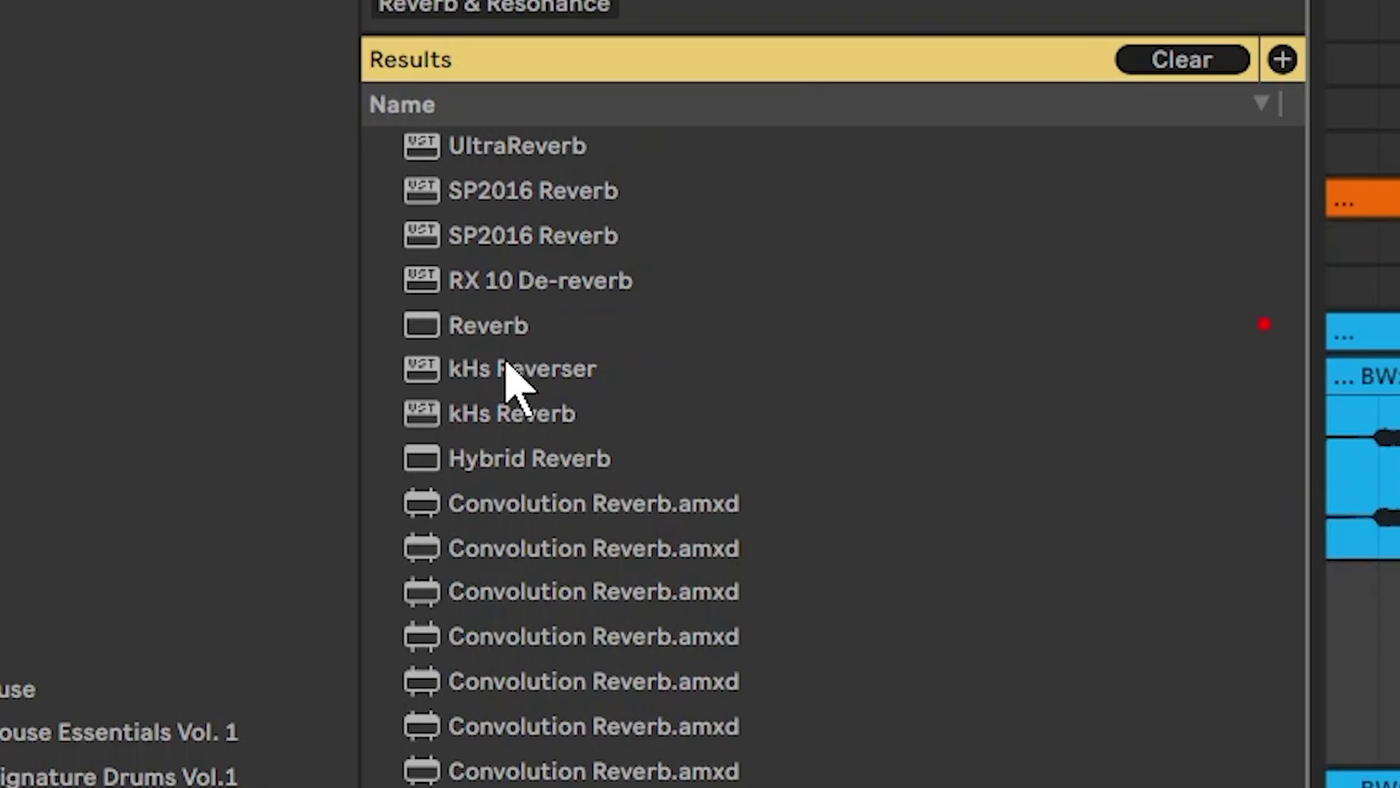
pyautogui.doubleClick(556, 328)
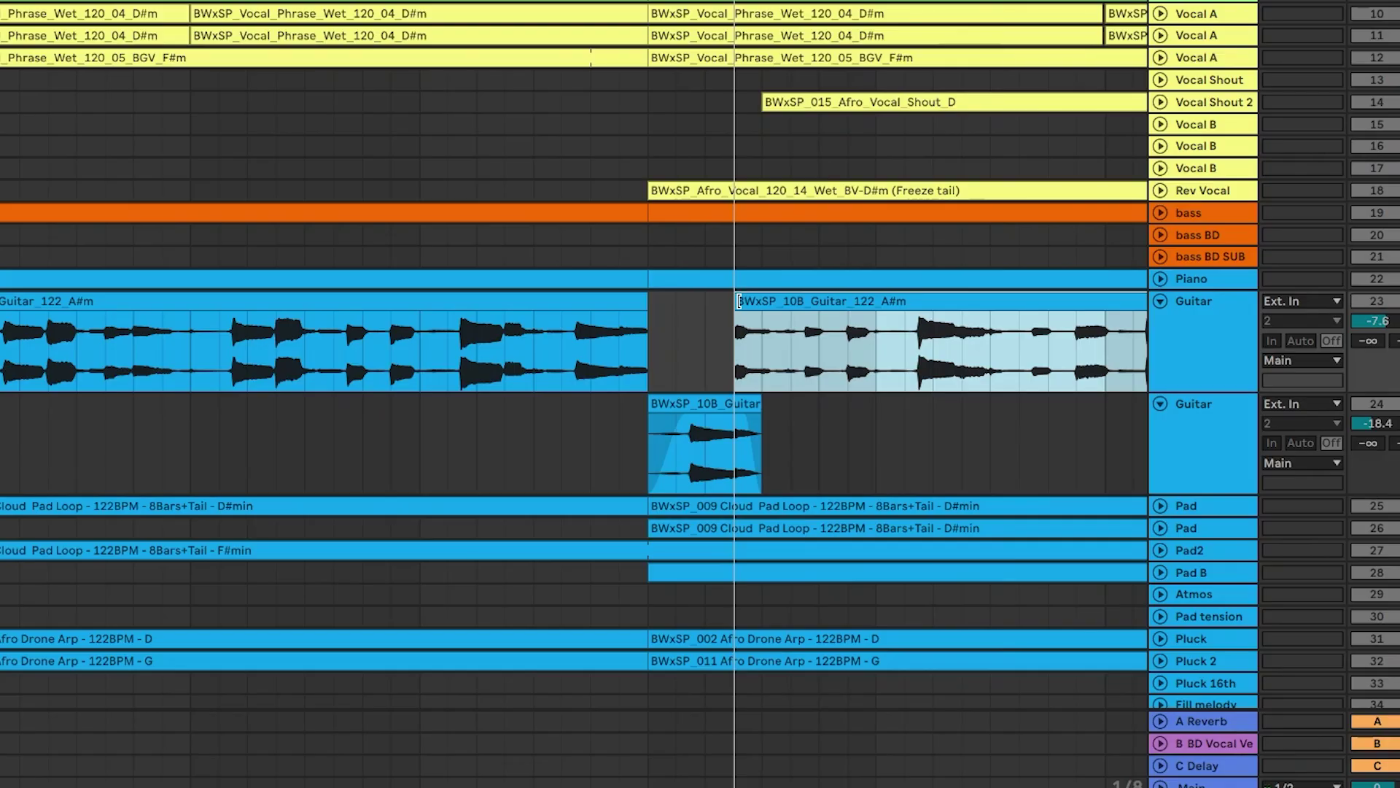
# Trim the start of the main Guitar clip to the chop's end and set the duplicate Guitar track's volume to -8.5 dB.
pyautogui.moveTo(738, 300); pyautogui.dragTo(766, 307)
pyautogui.click(218, 447)
pyautogui.moveTo(1386, 429); pyautogui.dragTo(1385, 408)
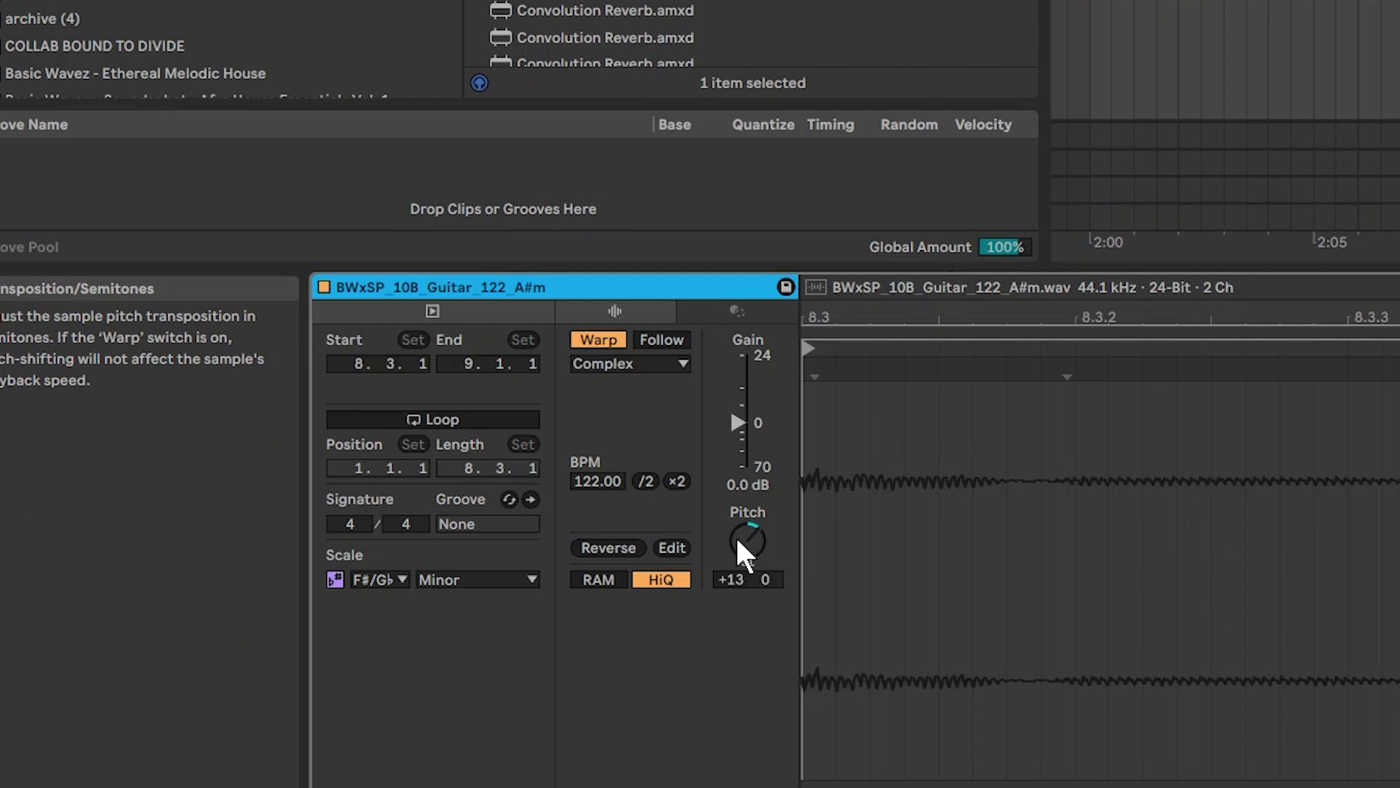
# Set the guitar chop's pitch to +1 semitone and move the chop half a bar earlier so it ends at bar 73.
pyautogui.click(735, 535)
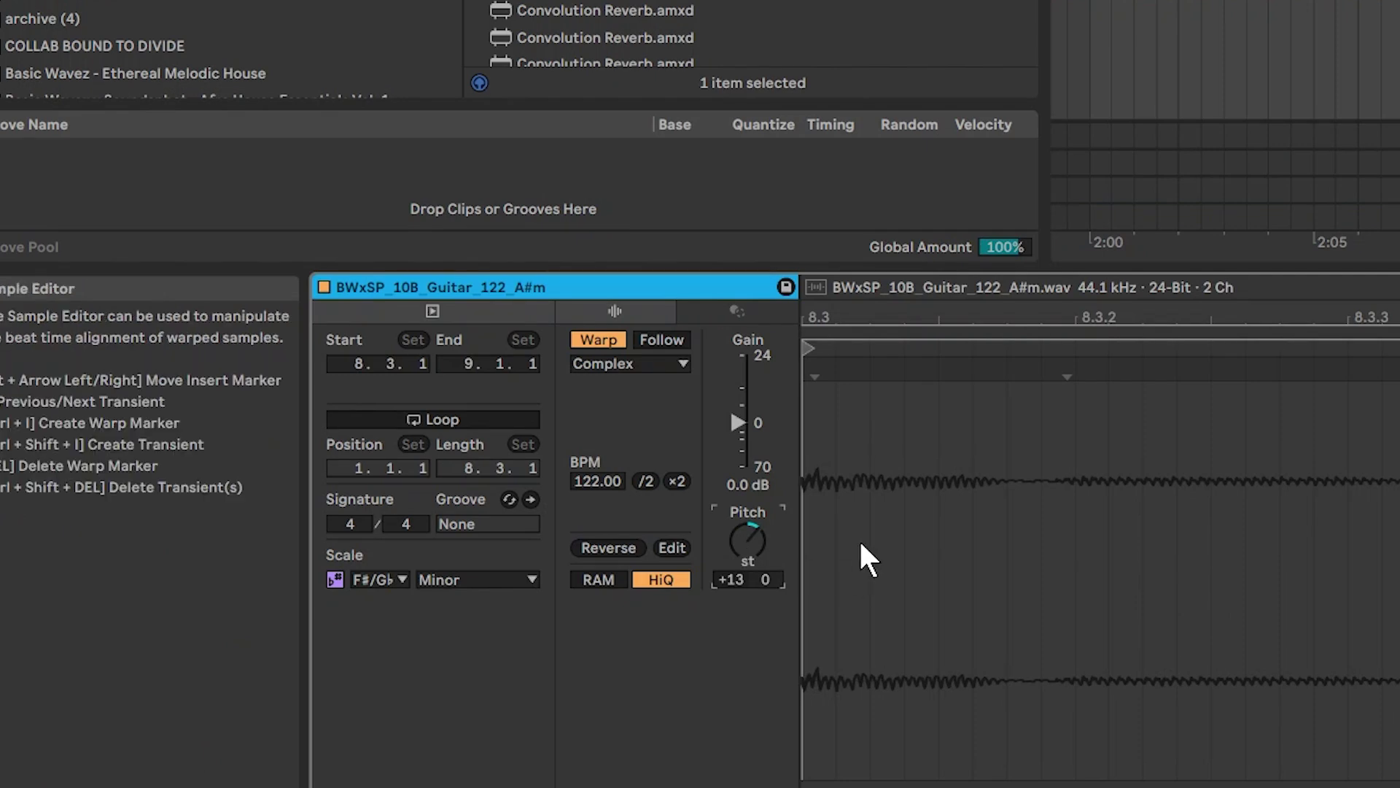
pyautogui.write('1')
pyautogui.press('Return')
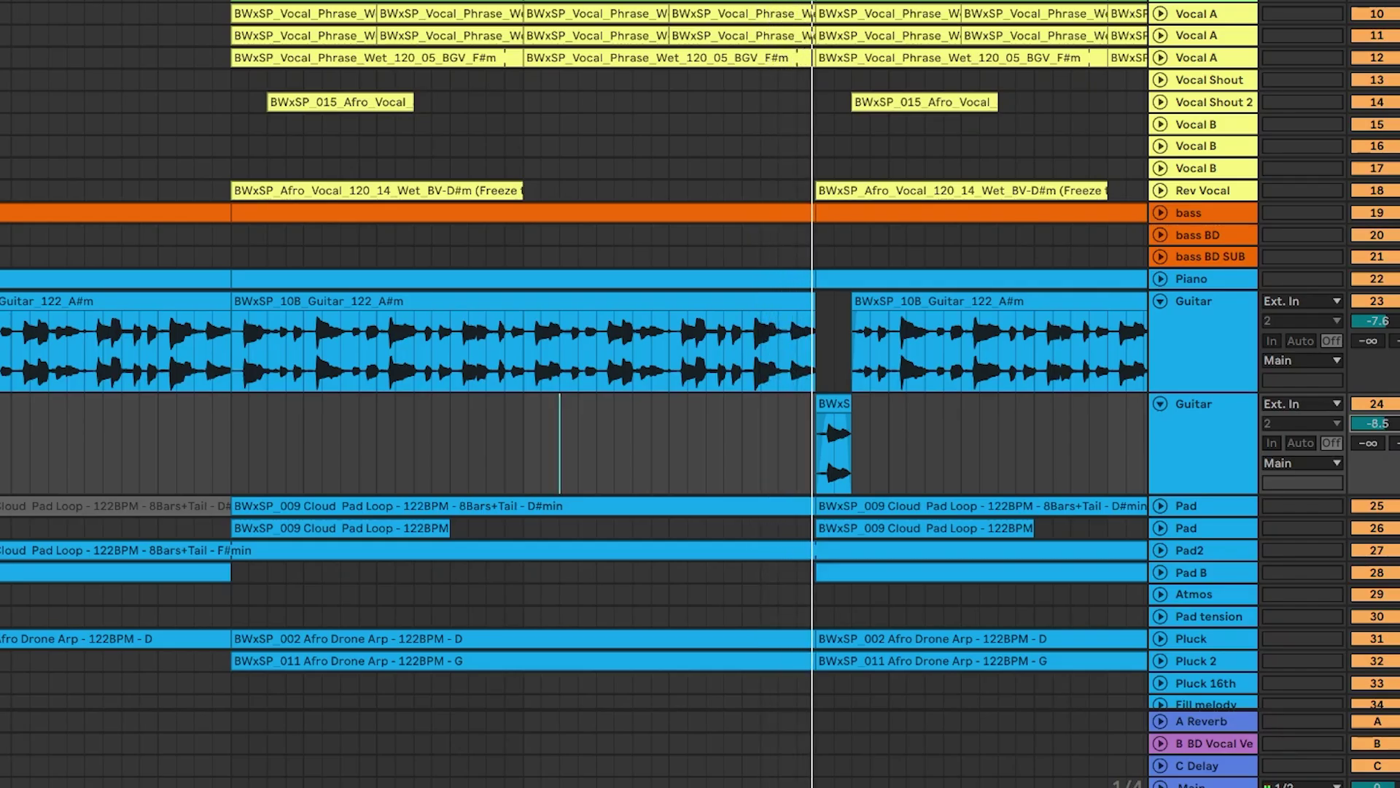
pyautogui.moveTo(679, 410); pyautogui.dragTo(565, 411)
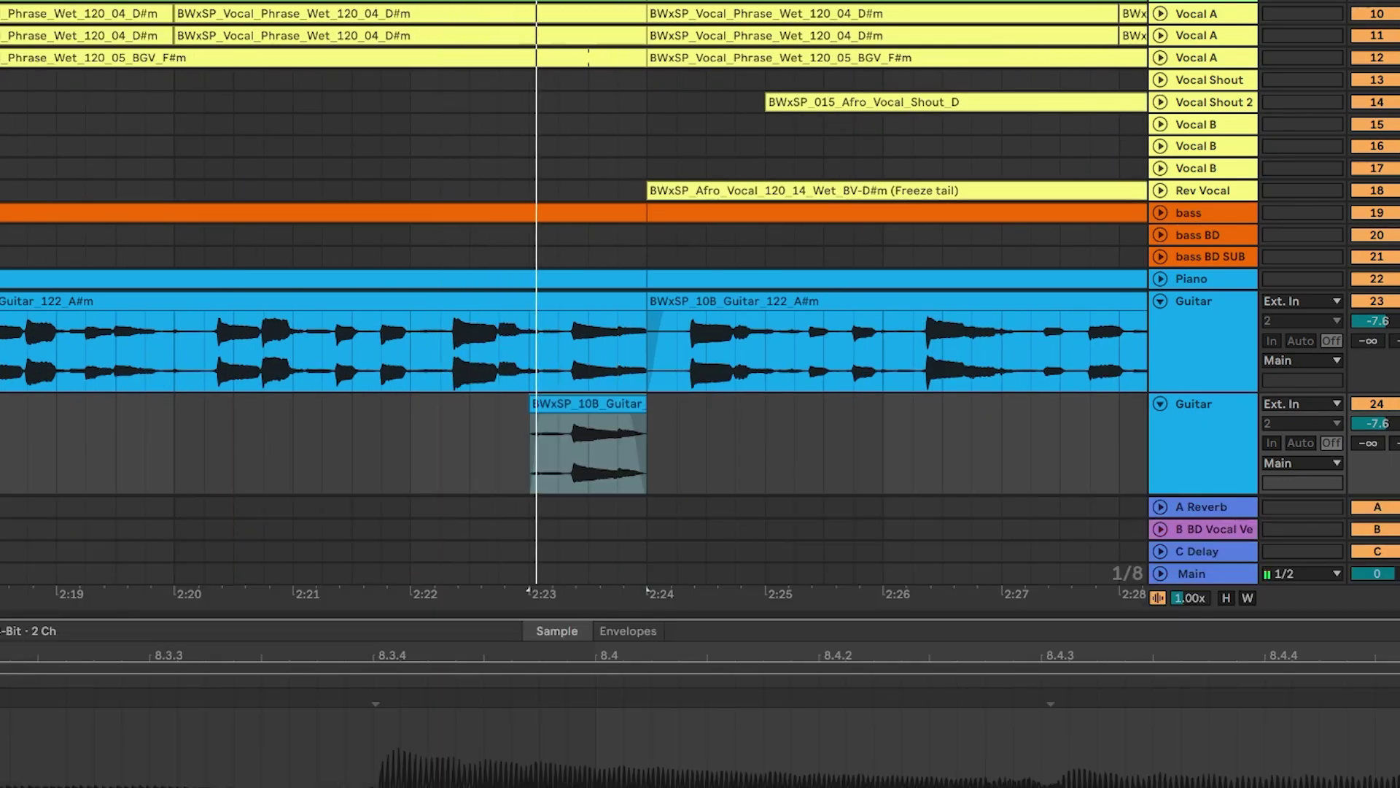
pyautogui.click(1393, 431)
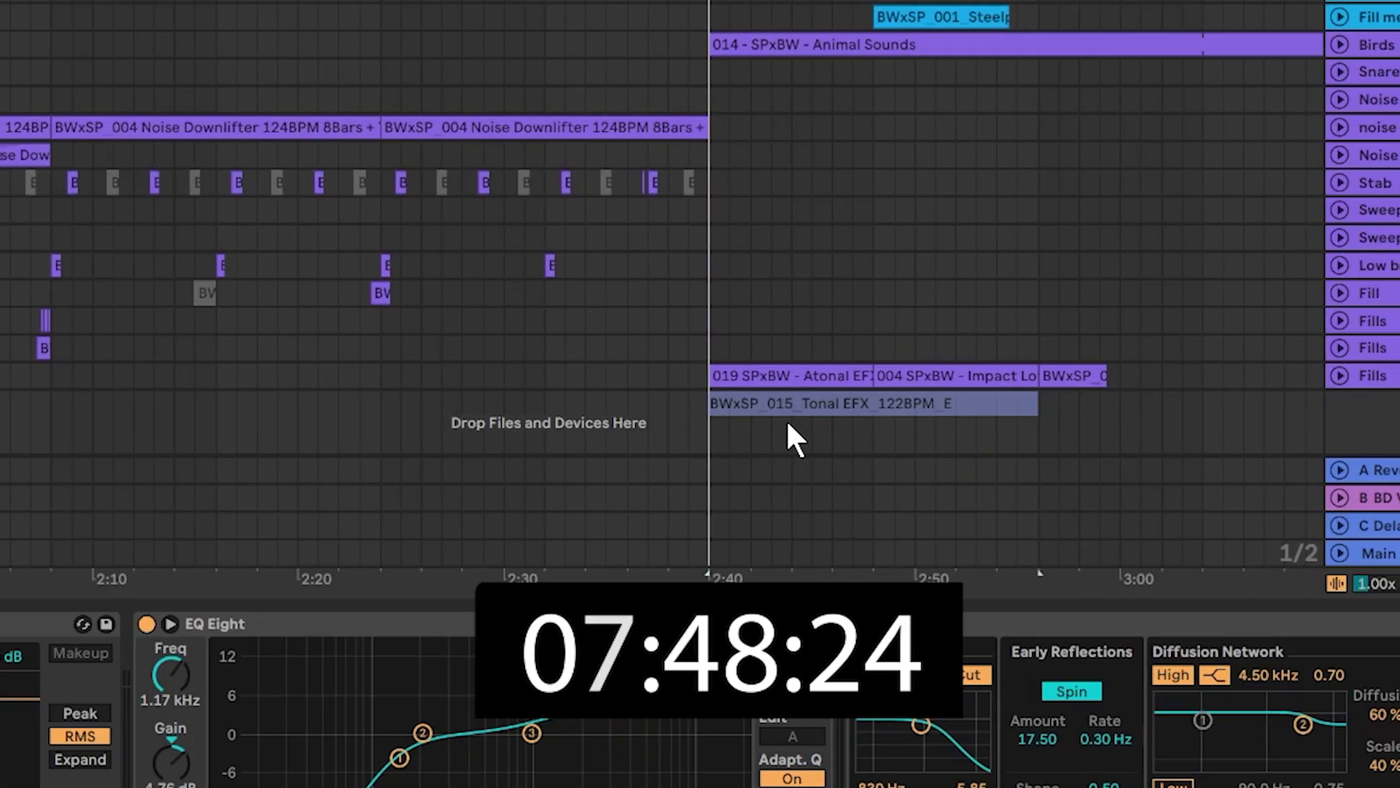
# Add the BWxSP_015 Tonal EFX sample on a new track at bar 81 and the BWxSP_022 Tonal EFX sample just before the Impact Low clip.
pyautogui.click(785, 418)
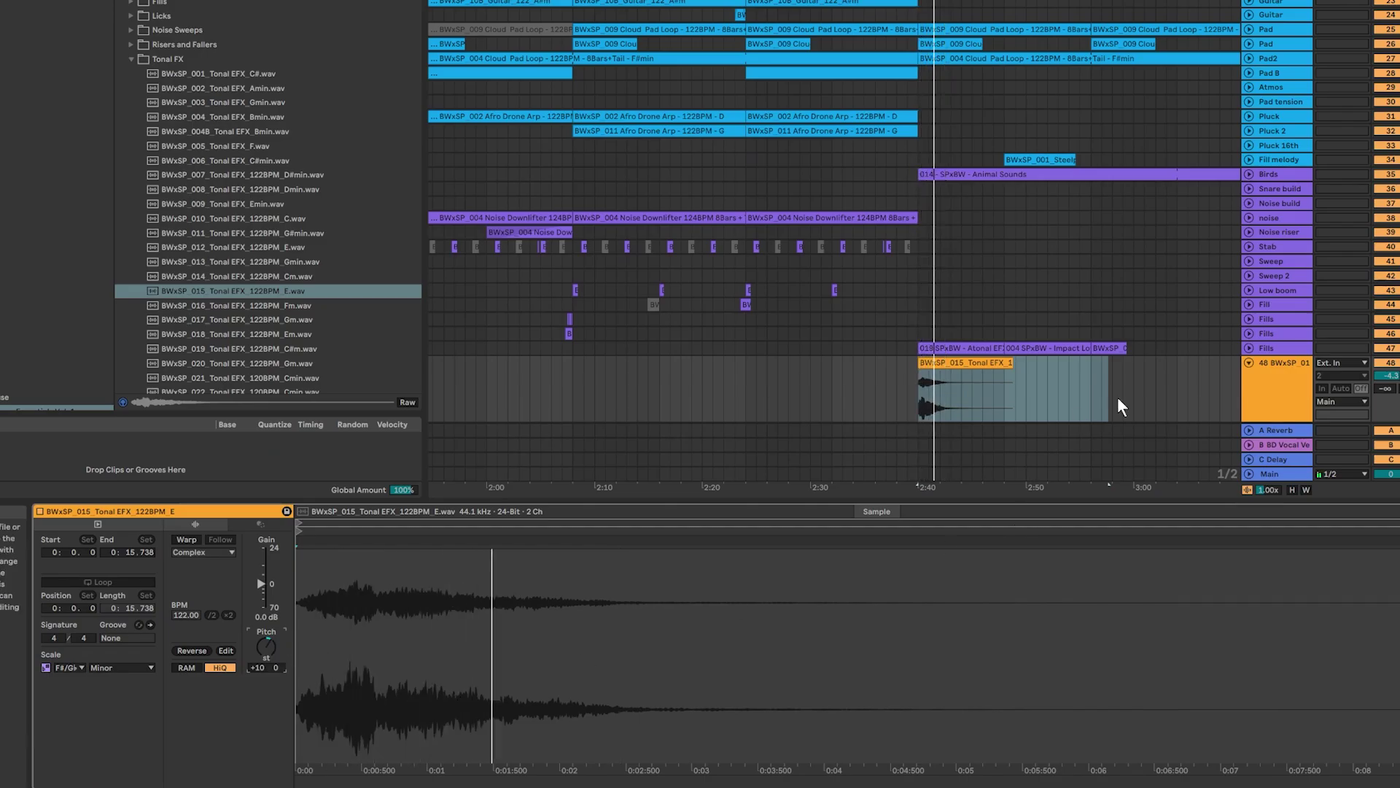
pyautogui.click(1073, 396)
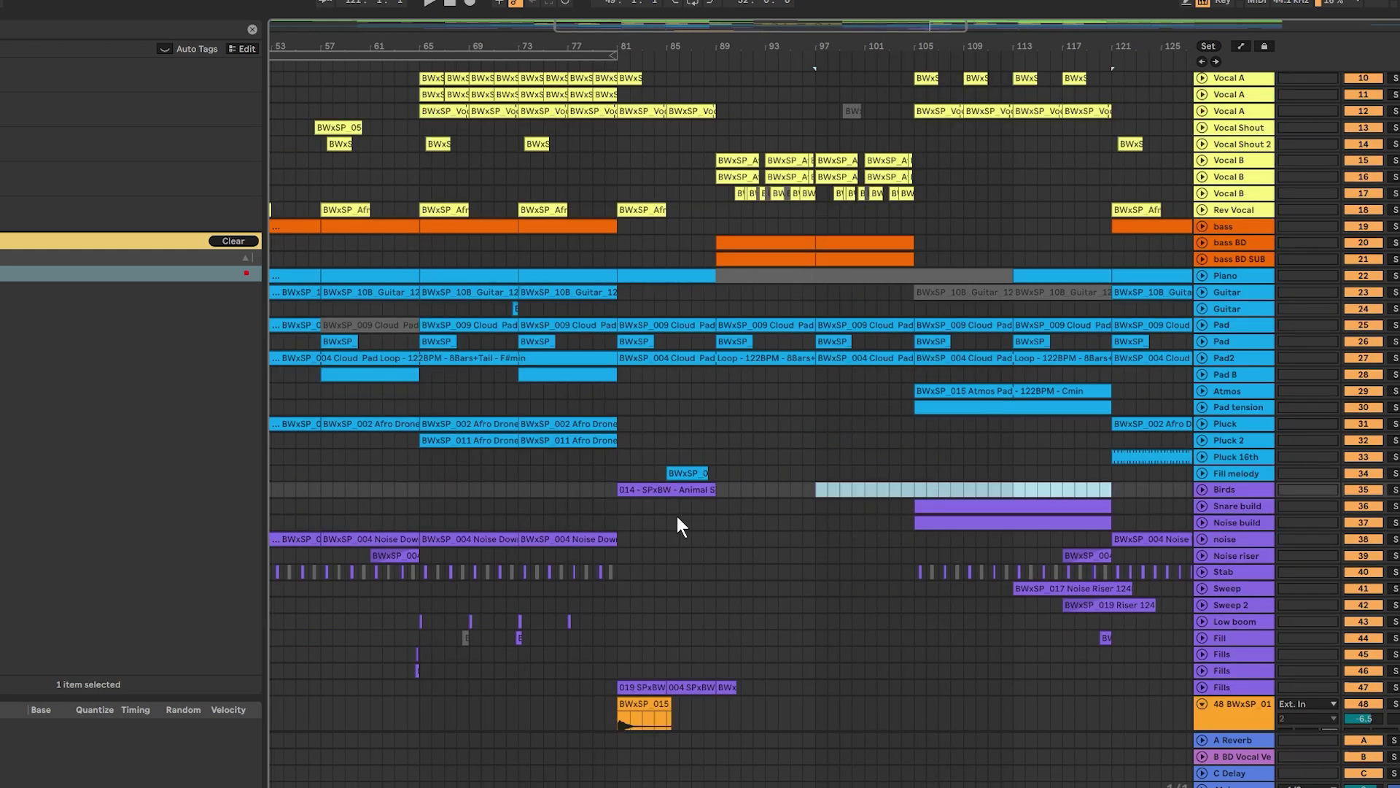
pyautogui.scroll(-5, 704, 511)
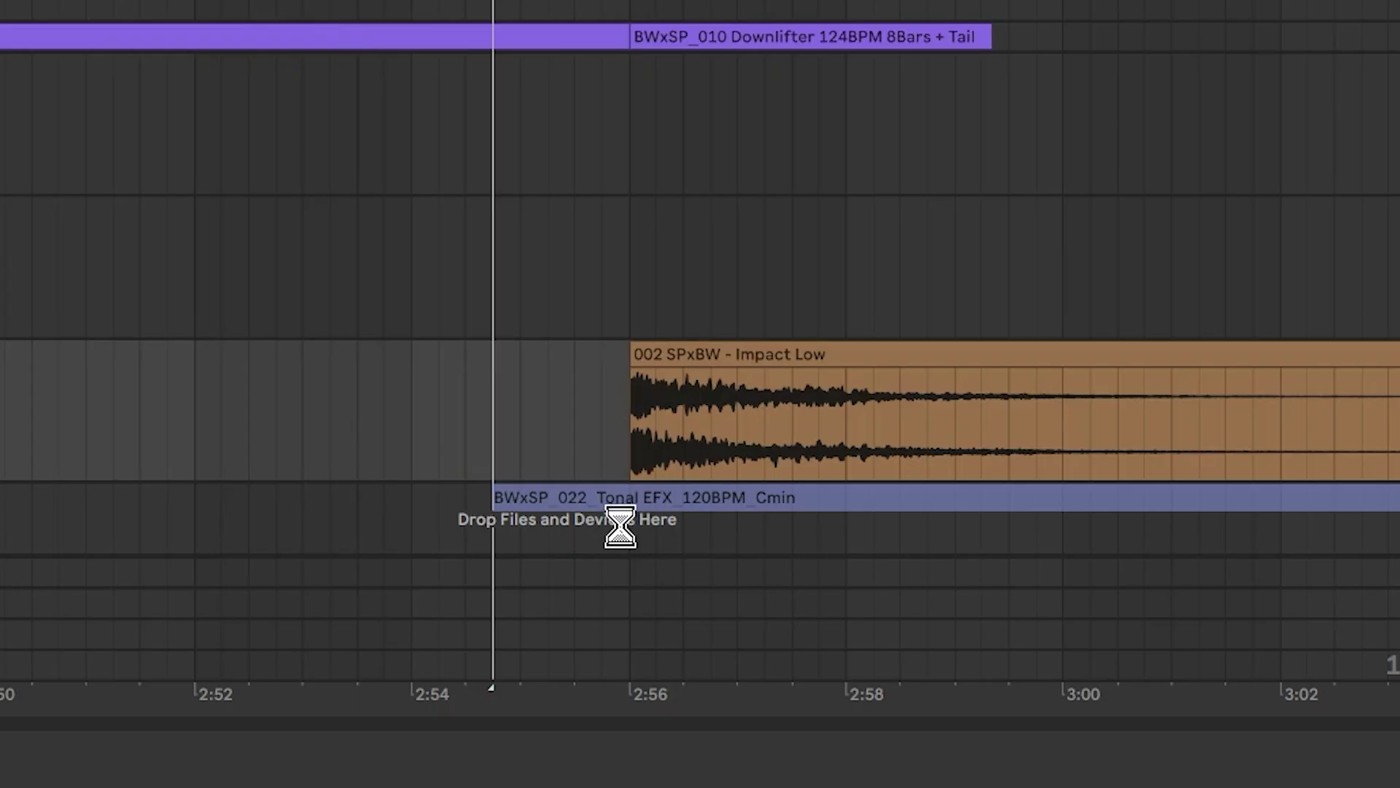
pyautogui.moveTo(618, 526); pyautogui.dragTo(634, 537)
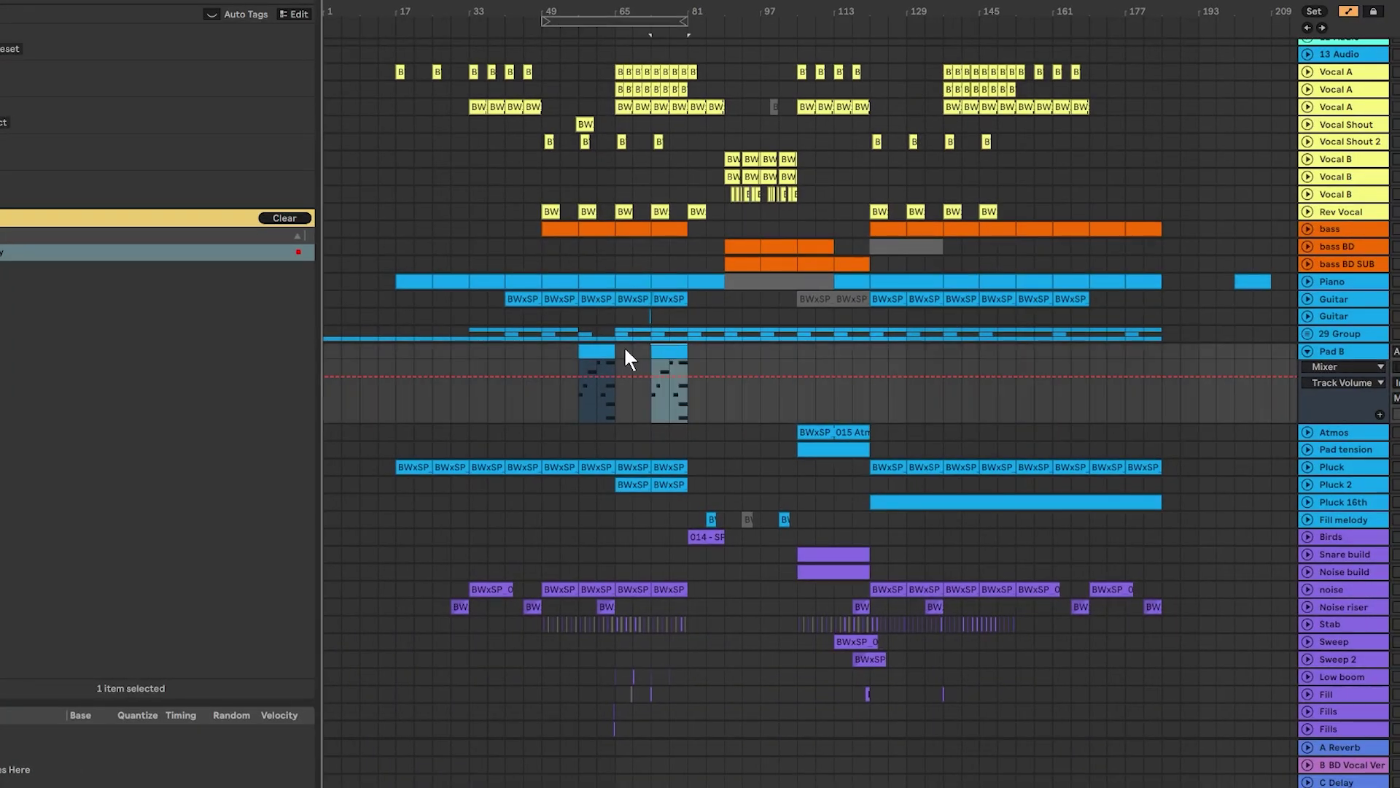
# Copy the two Pad B clips to bar 129 and shape the duplicate Pad B track's Auto Filter frequency automation over the first copy.
pyautogui.moveTo(589, 342); pyautogui.dragTo(946, 375)
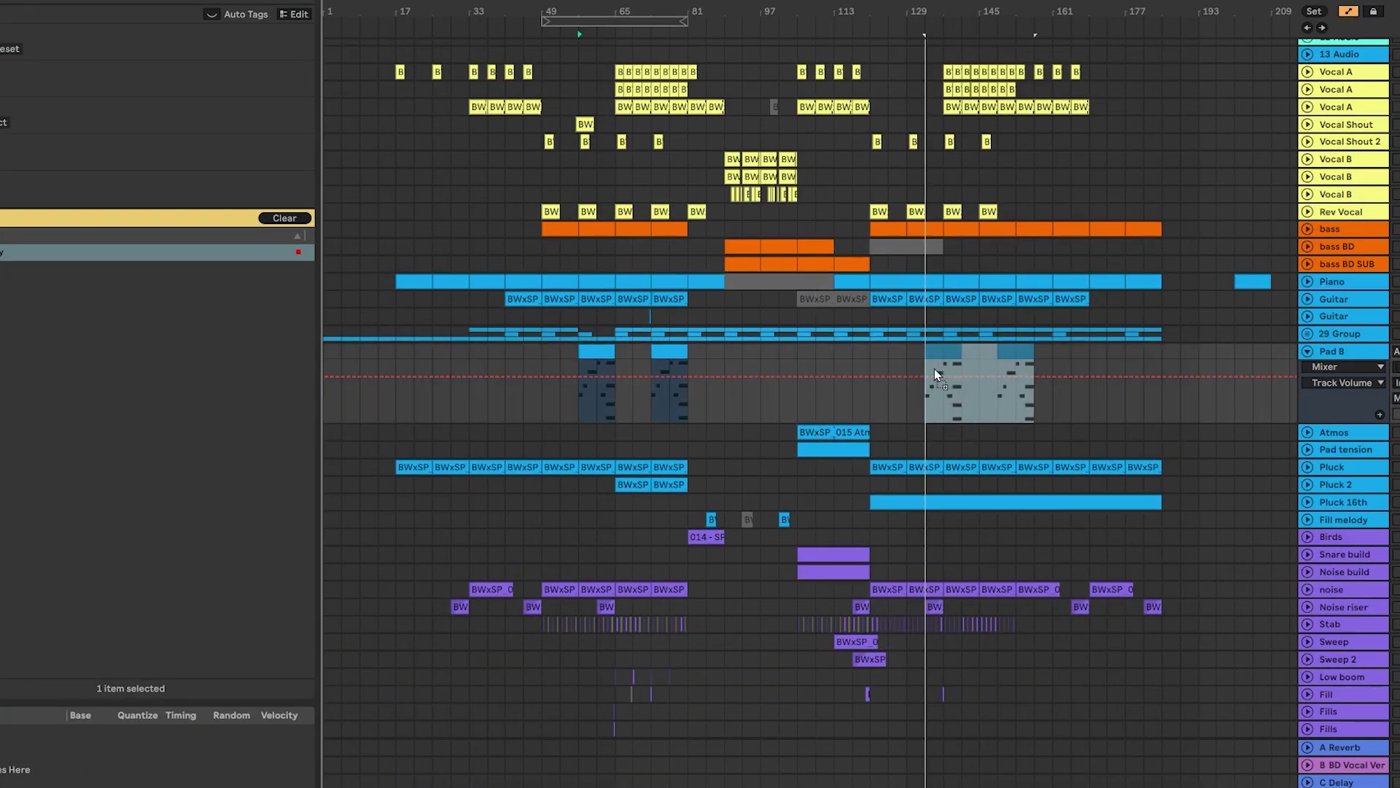
pyautogui.scroll(3, 1050, 337)
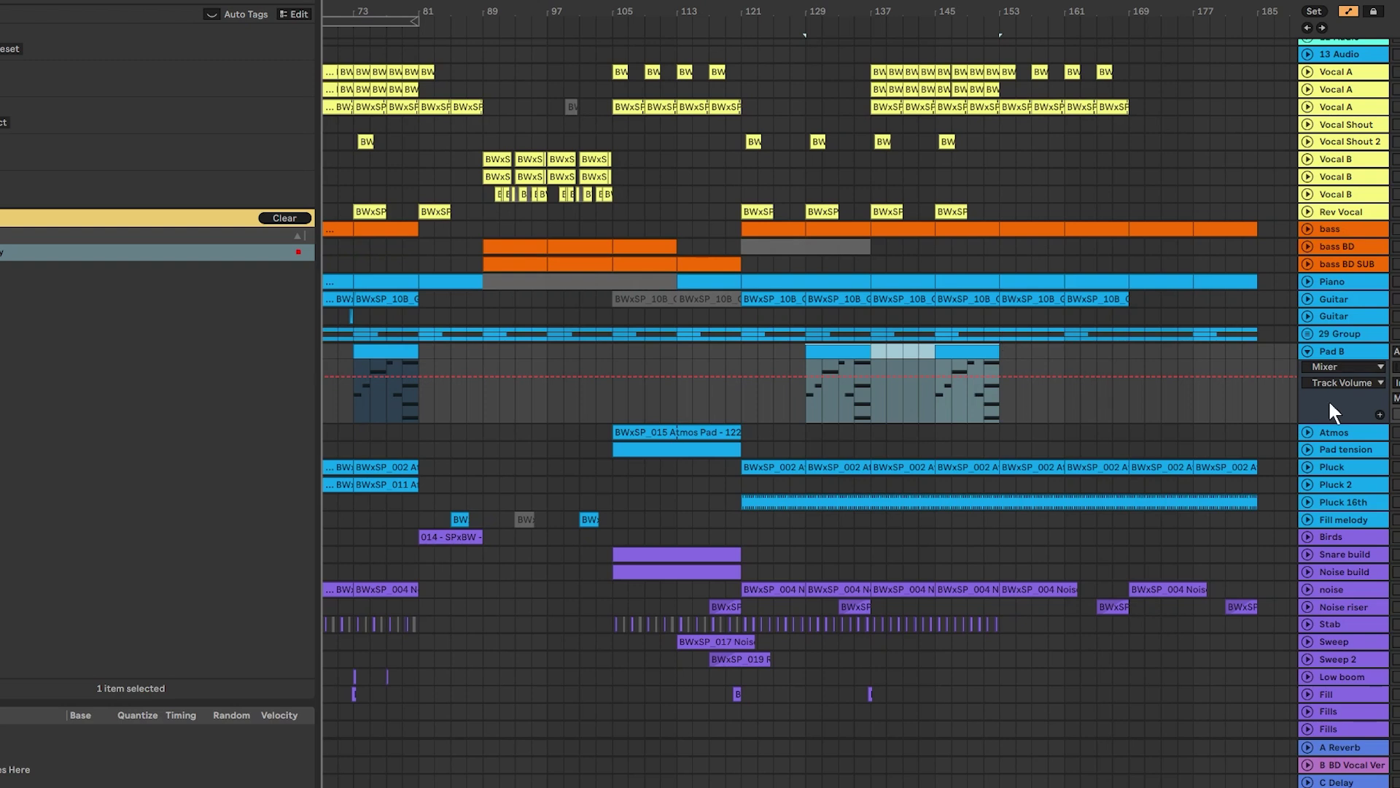
pyautogui.click(867, 353)
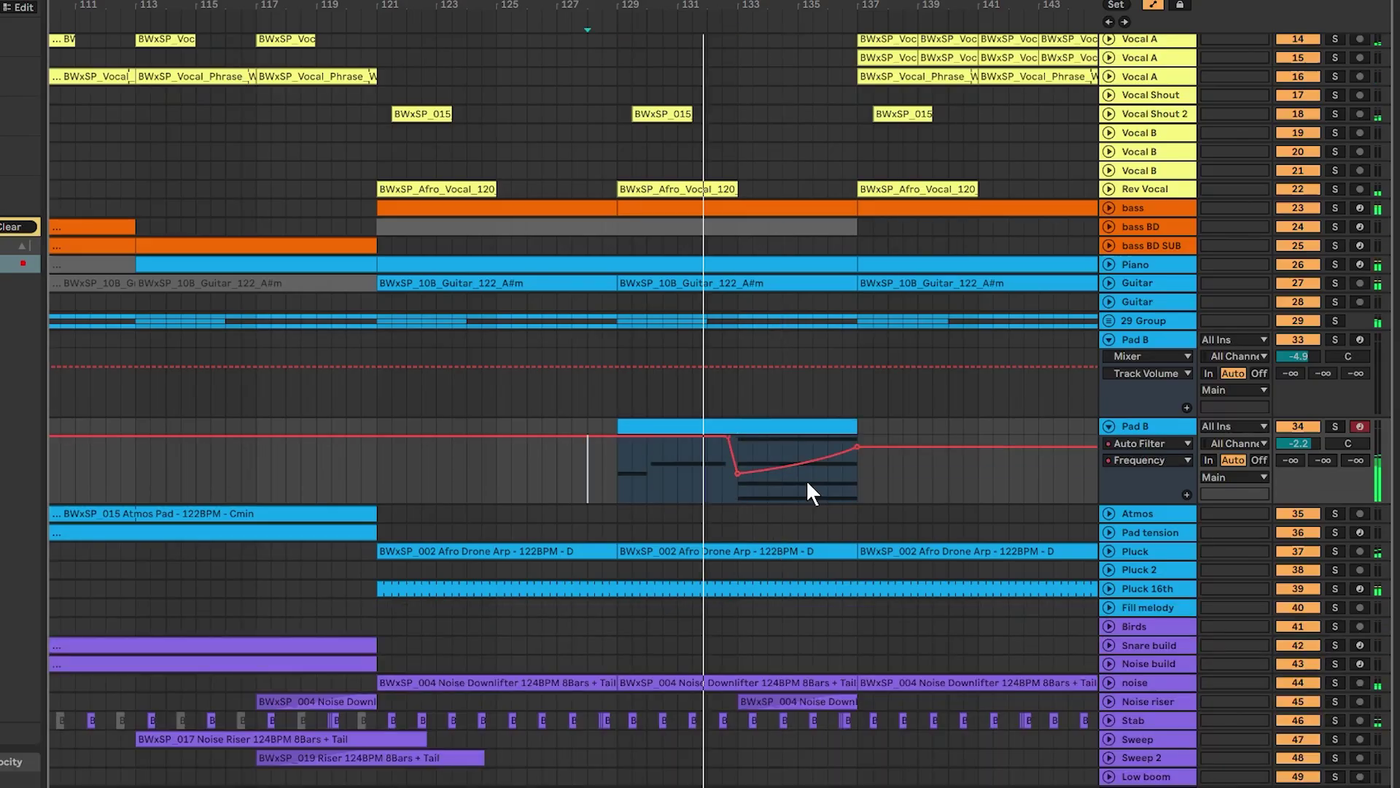
pyautogui.moveTo(722, 436); pyautogui.dragTo(789, 440)
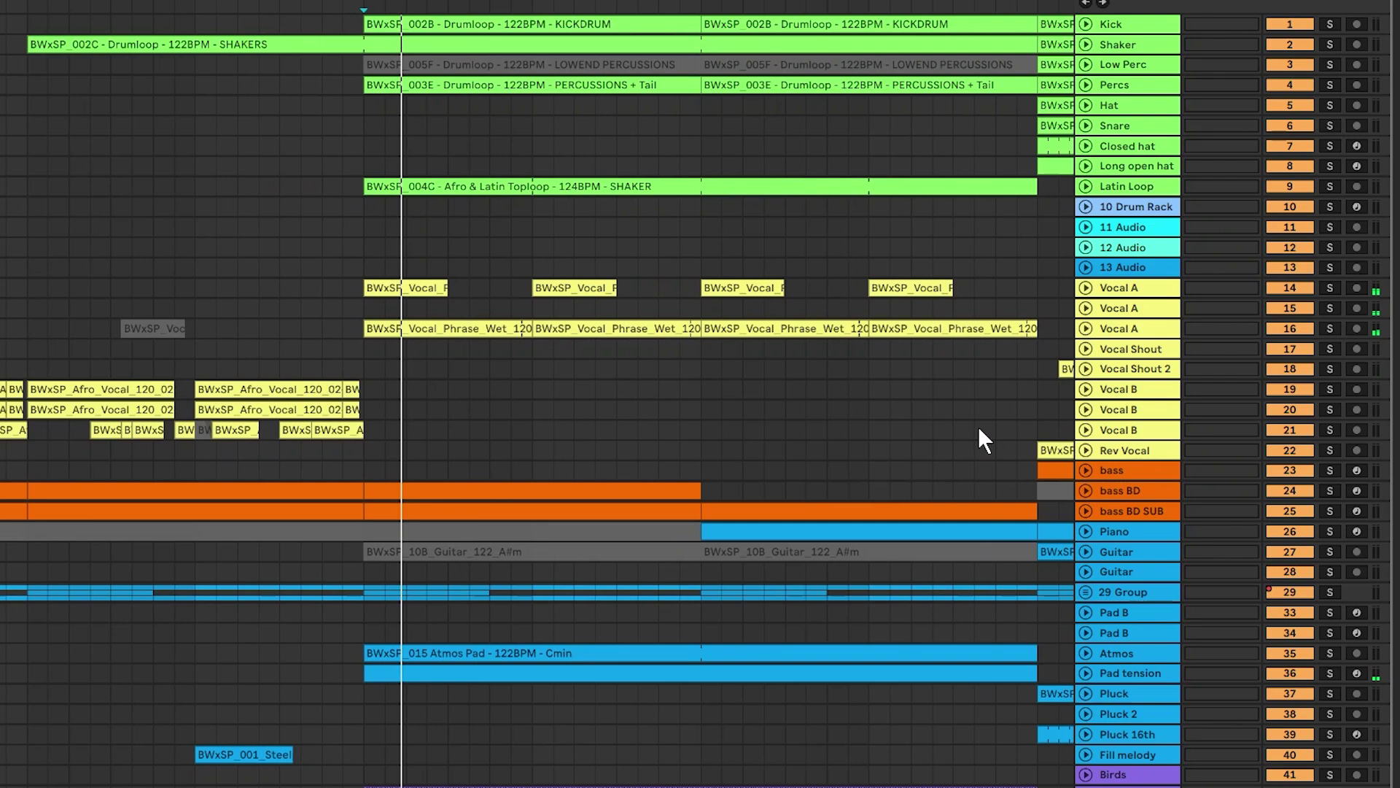
# Unfold the Snare build and Noise build tracks and solo Noise build.
pyautogui.scroll(-3, 991, 435)
pyautogui.scroll(-5, 992, 435)
pyautogui.click(1085, 469)
pyautogui.scroll(-2, 1087, 474)
pyautogui.click(1086, 482)
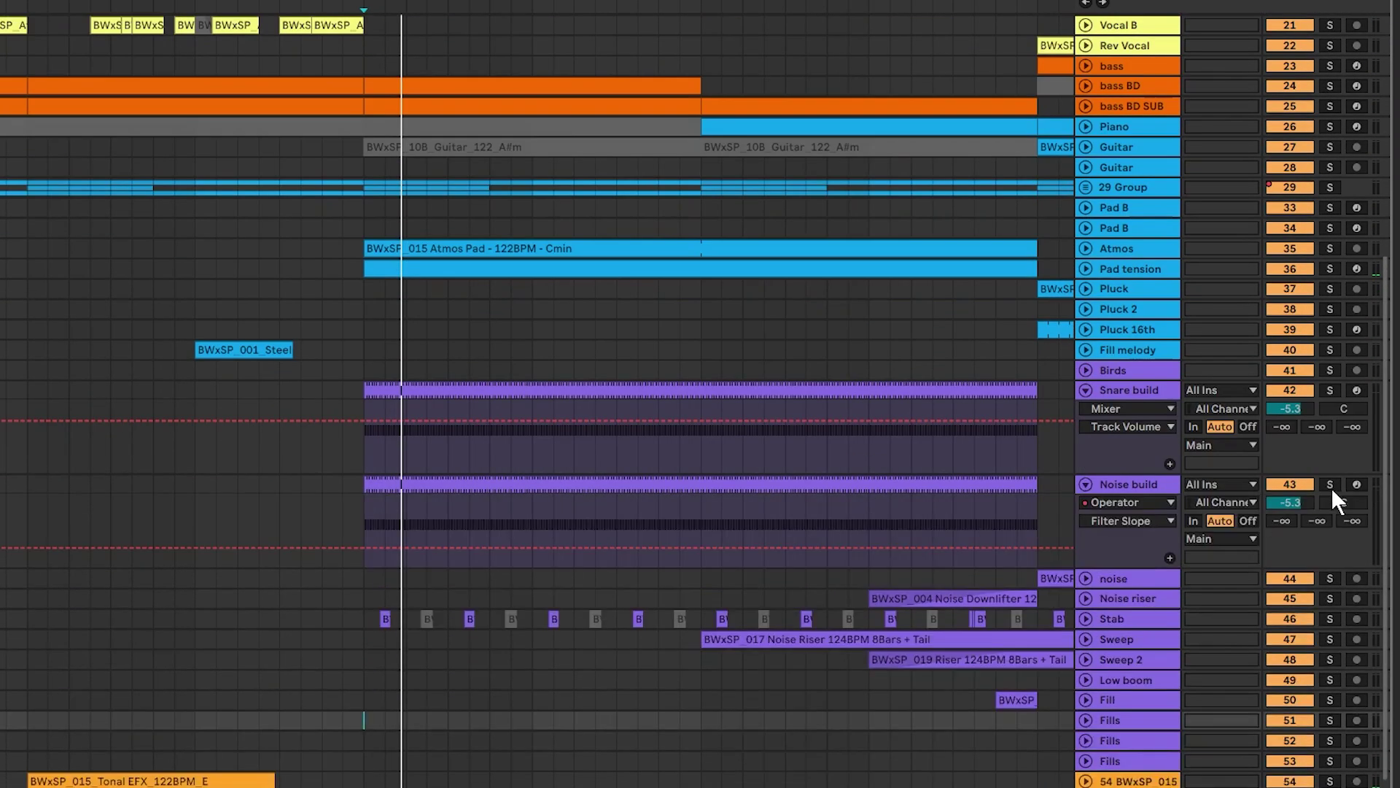
pyautogui.click(1330, 484)
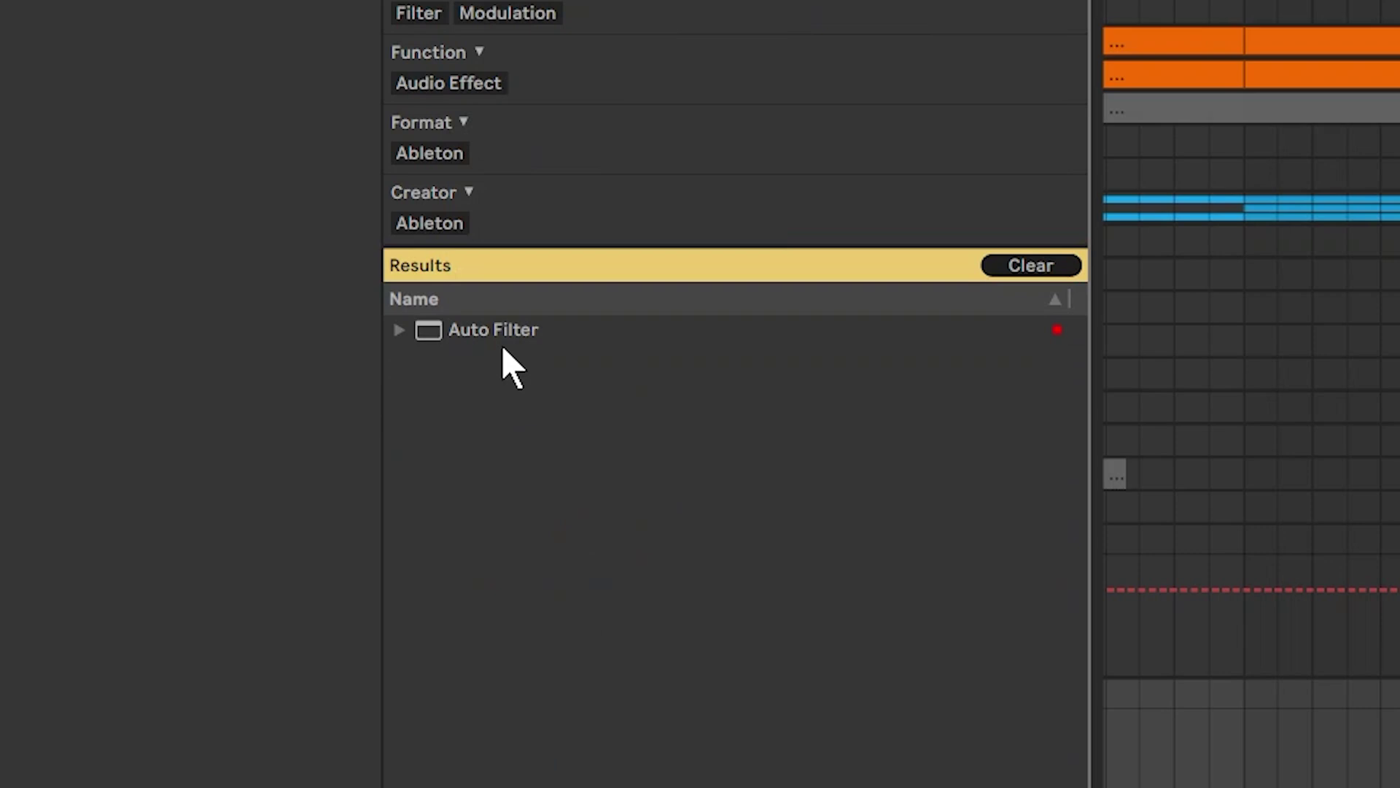
# Add Auto Filter to the Noise build track and set its Operator Time automation to about 51% at bar 121.
pyautogui.doubleClick(506, 339)
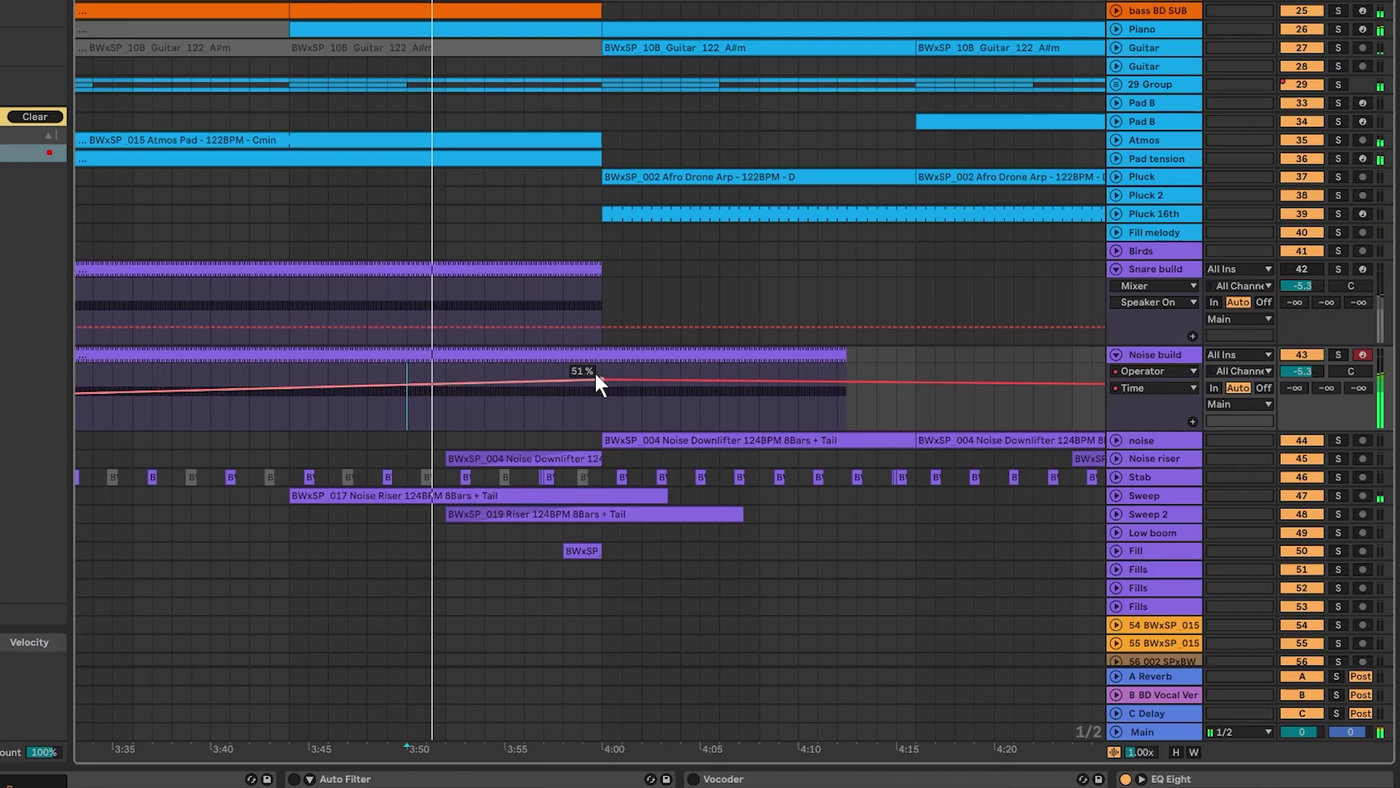
pyautogui.moveTo(593, 370); pyautogui.dragTo(599, 374)
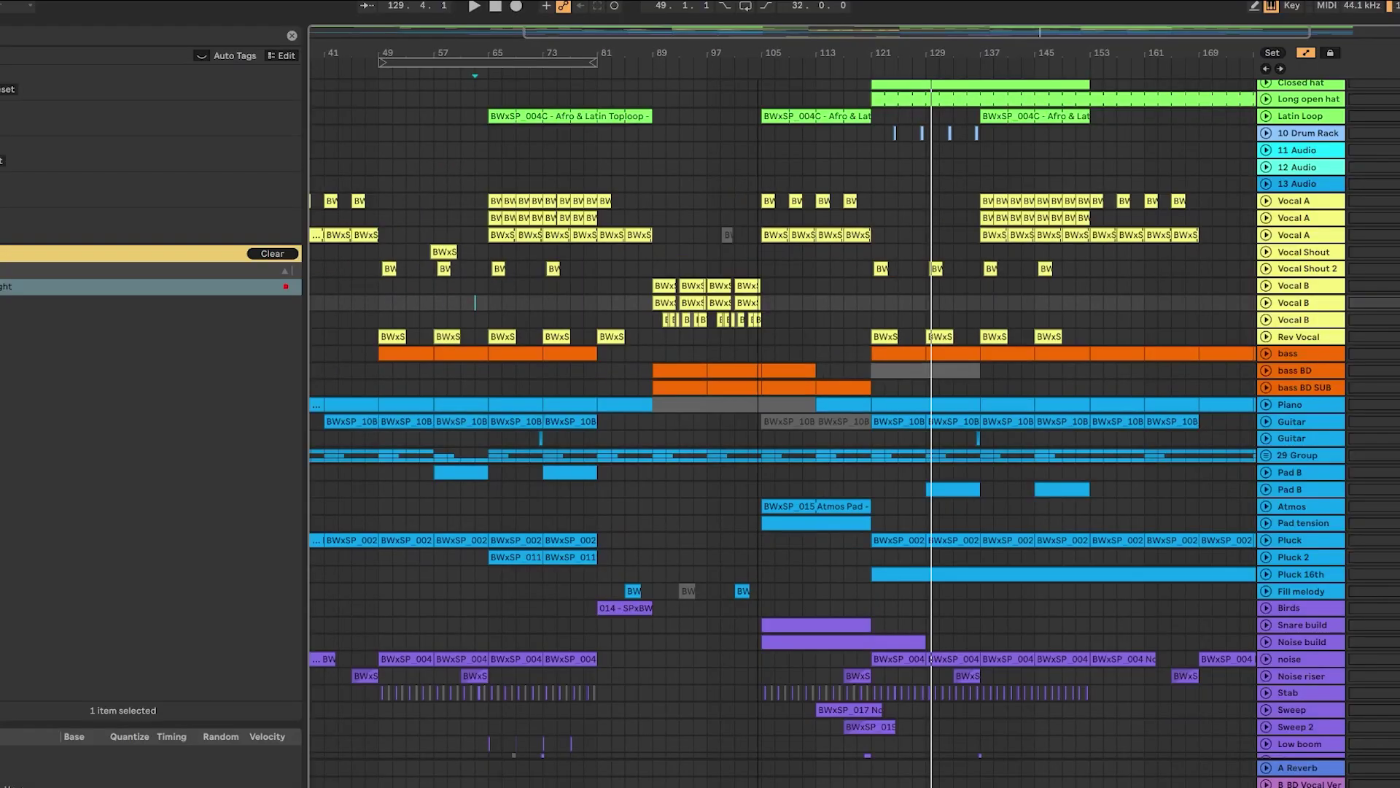
# Play the arrangement from bar 1 and copy the two BWxSP_015 tonal EFX clips into the intro around bar 17.
pyautogui.scroll(-3, 883, 88)
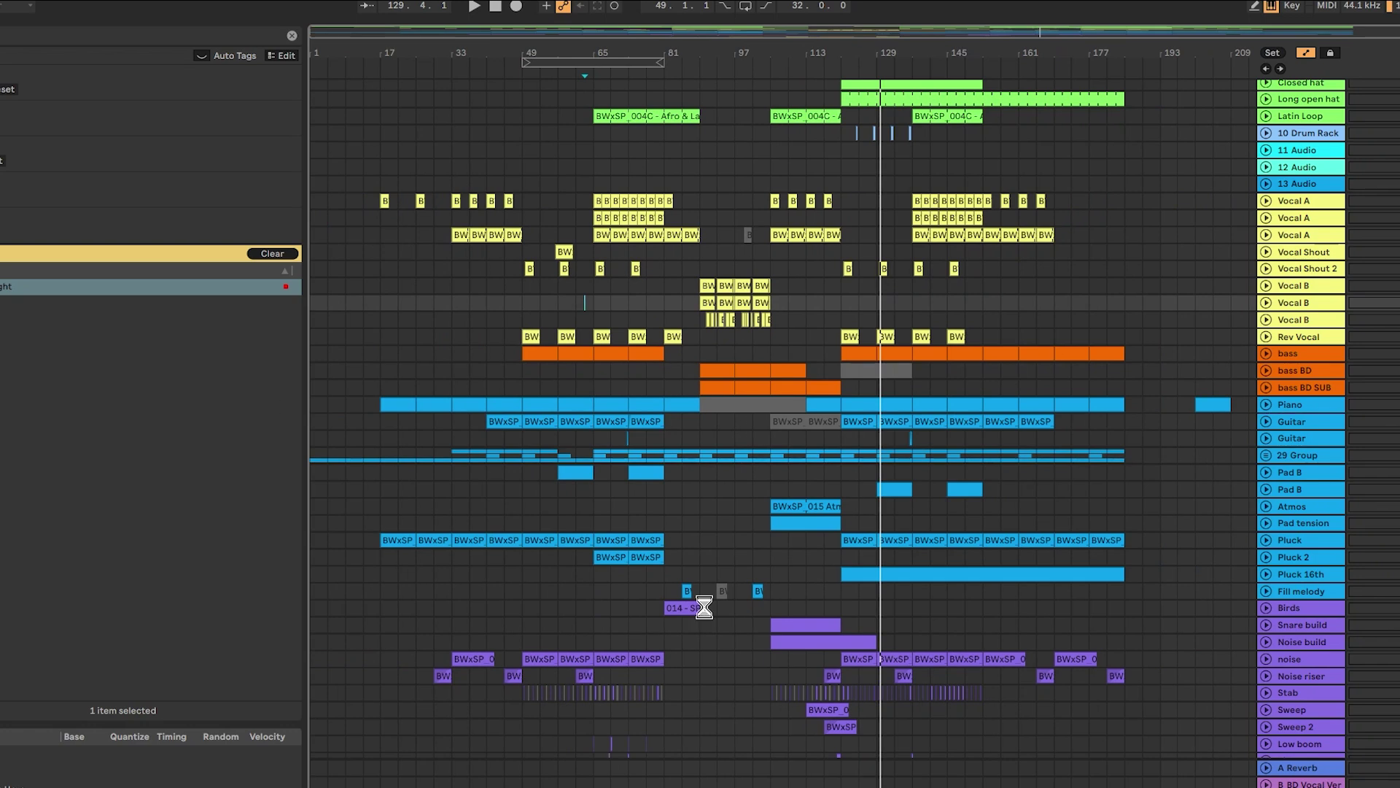
pyautogui.moveTo(316, 28); pyautogui.dragTo(316, 58)
pyautogui.click(312, 218)
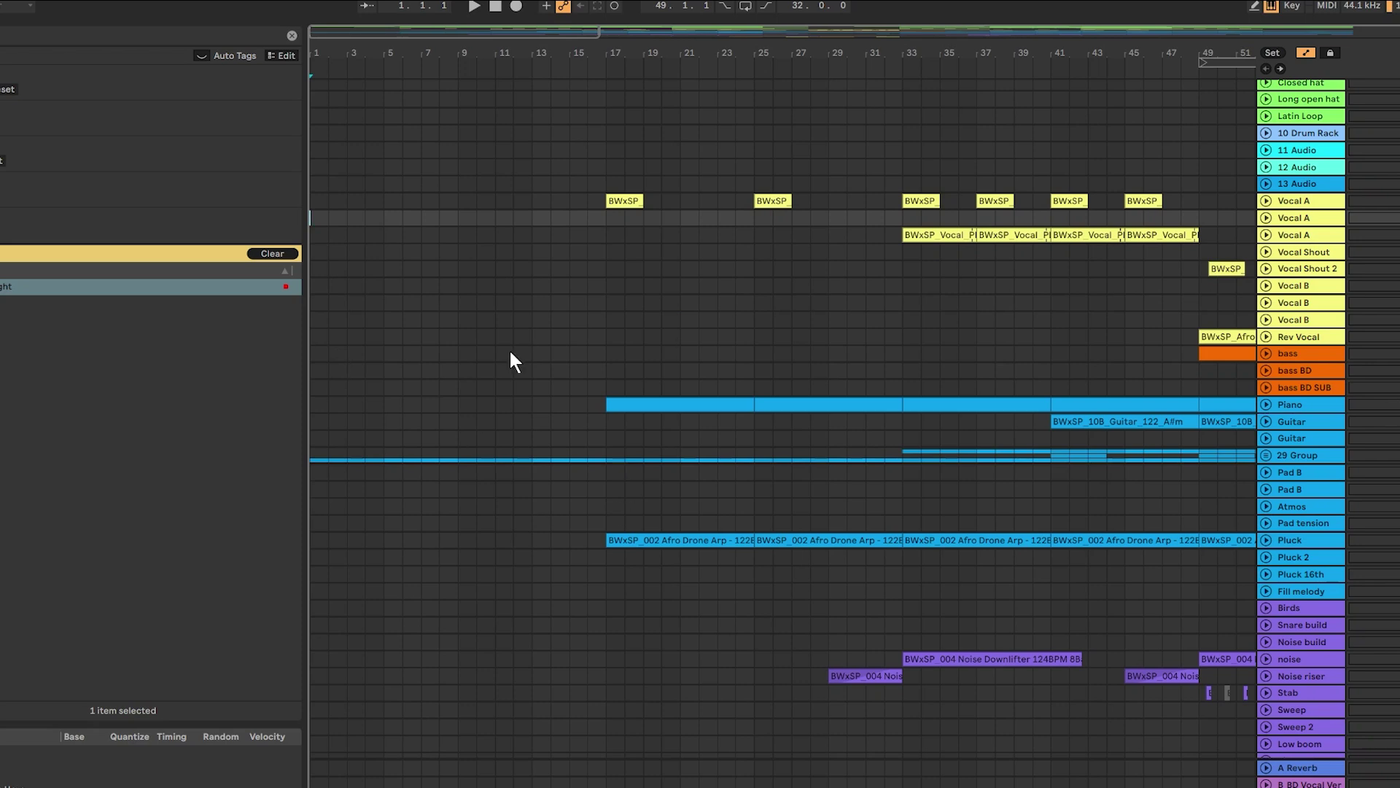
pyautogui.press('space')
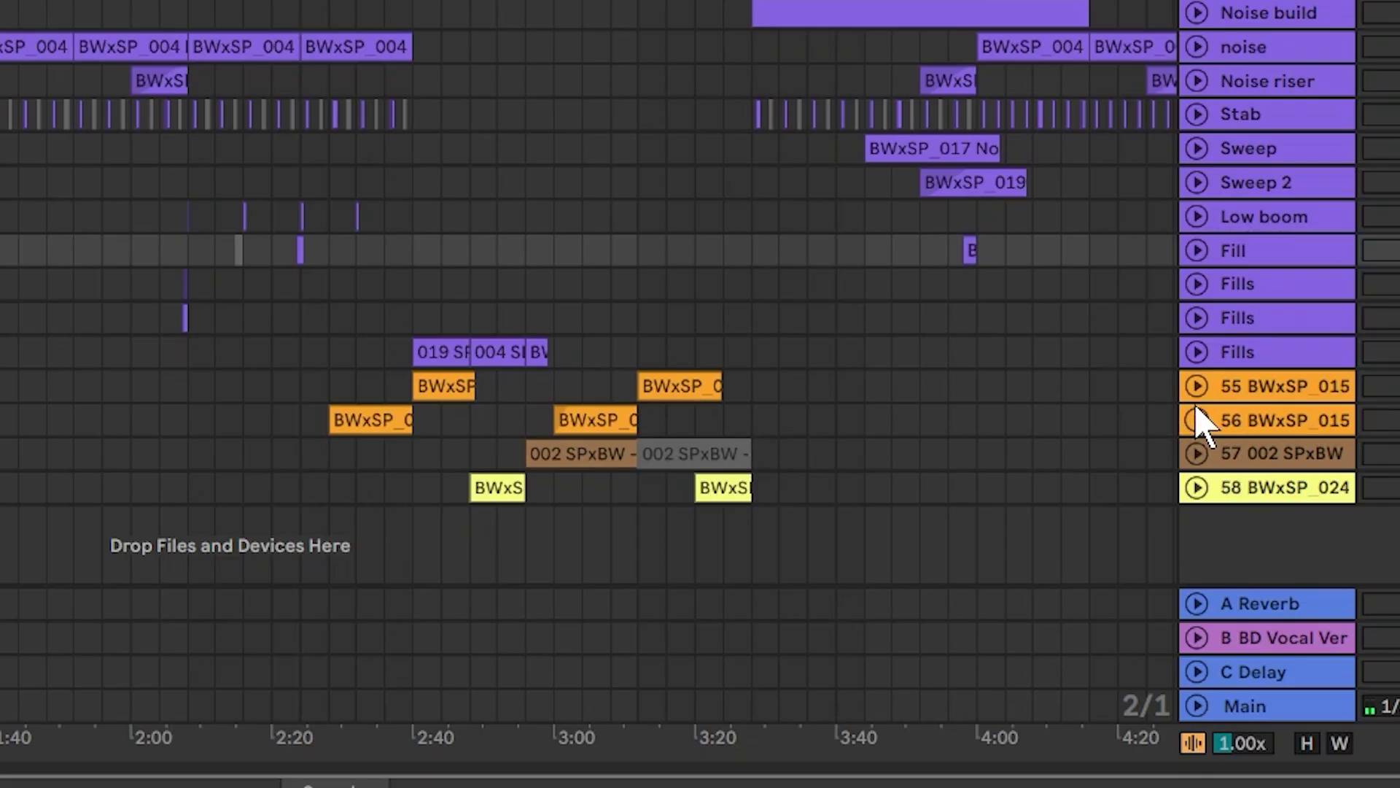
pyautogui.click(1196, 387)
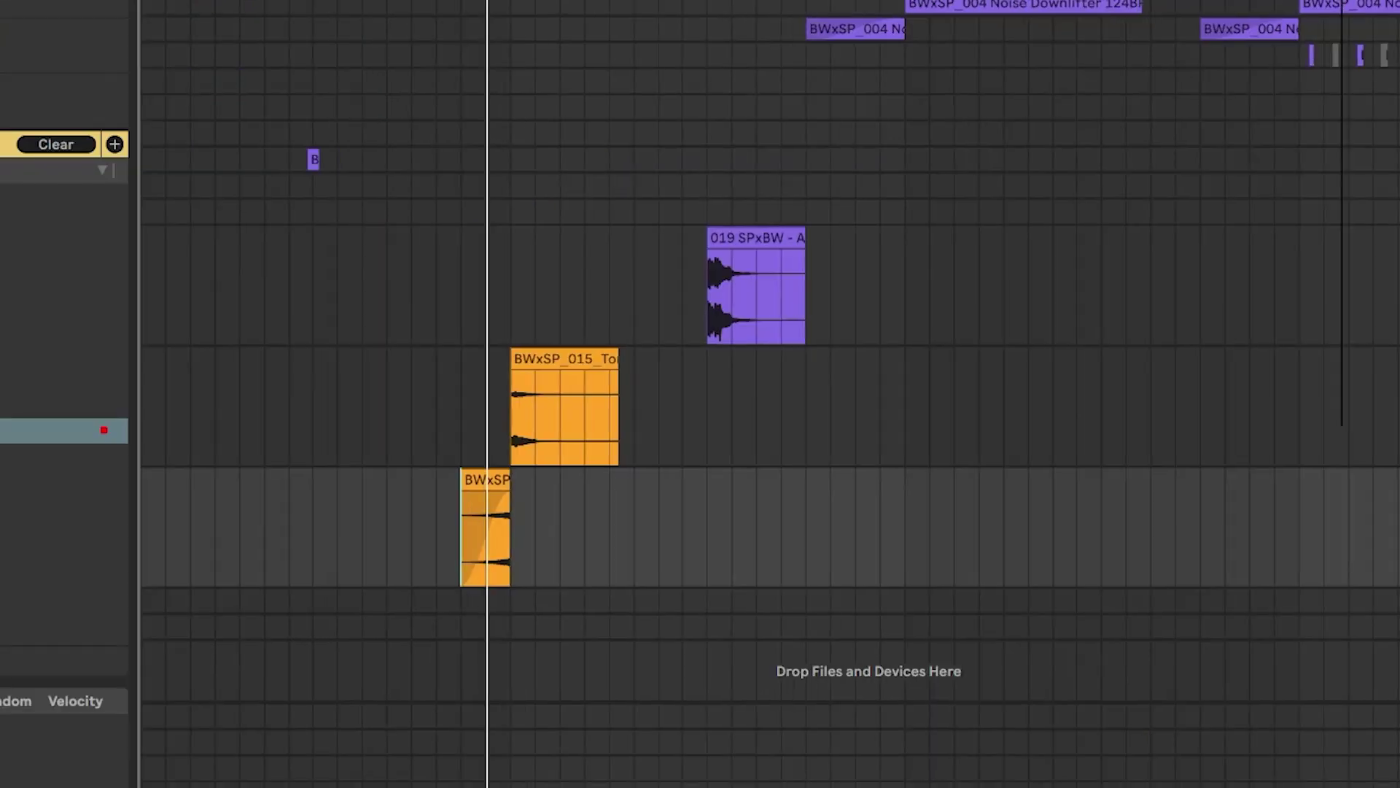
# Insert a new return track and draw the first Vocal B track's send automation to it, peaking at 0.0 dB around bar 94.
pyautogui.scroll(5, 715, 394)
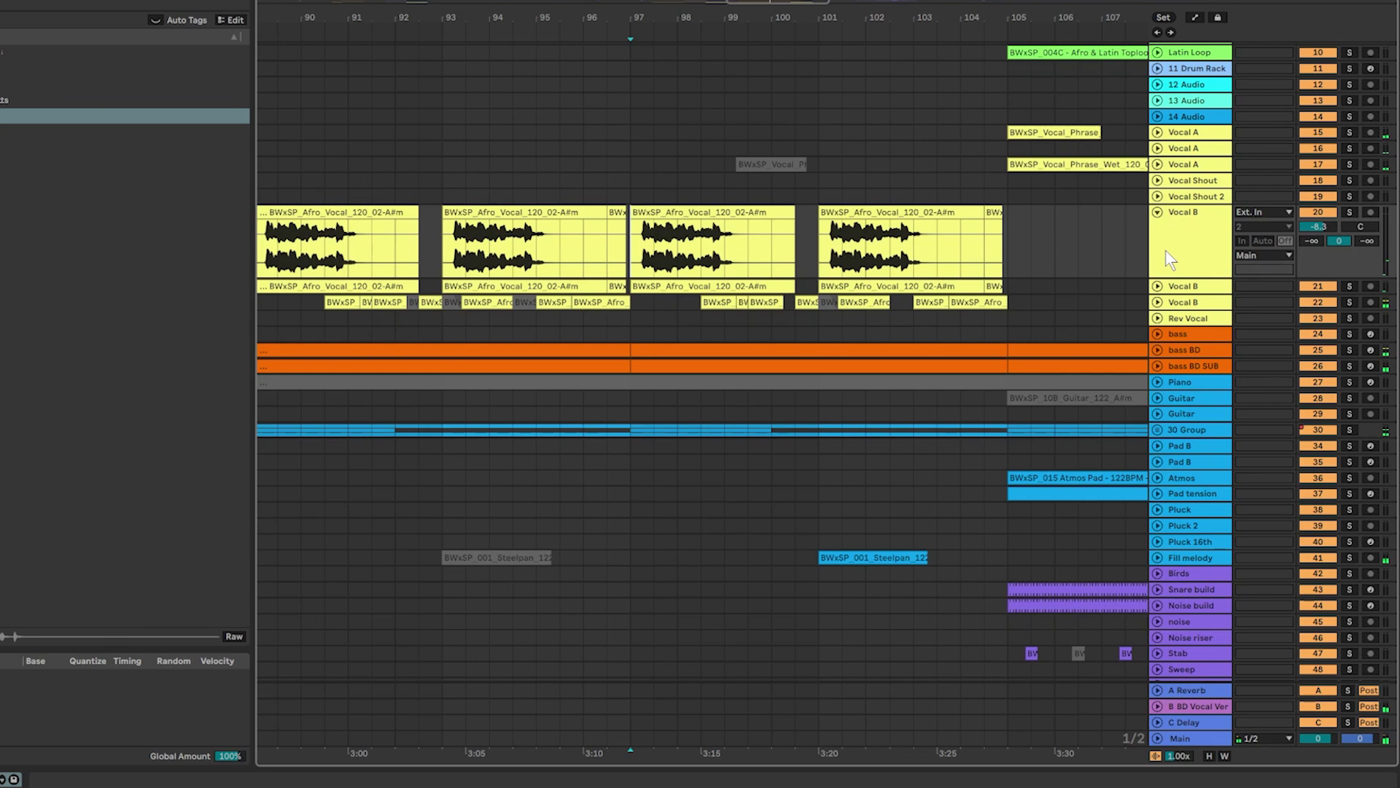
pyautogui.click(1166, 249)
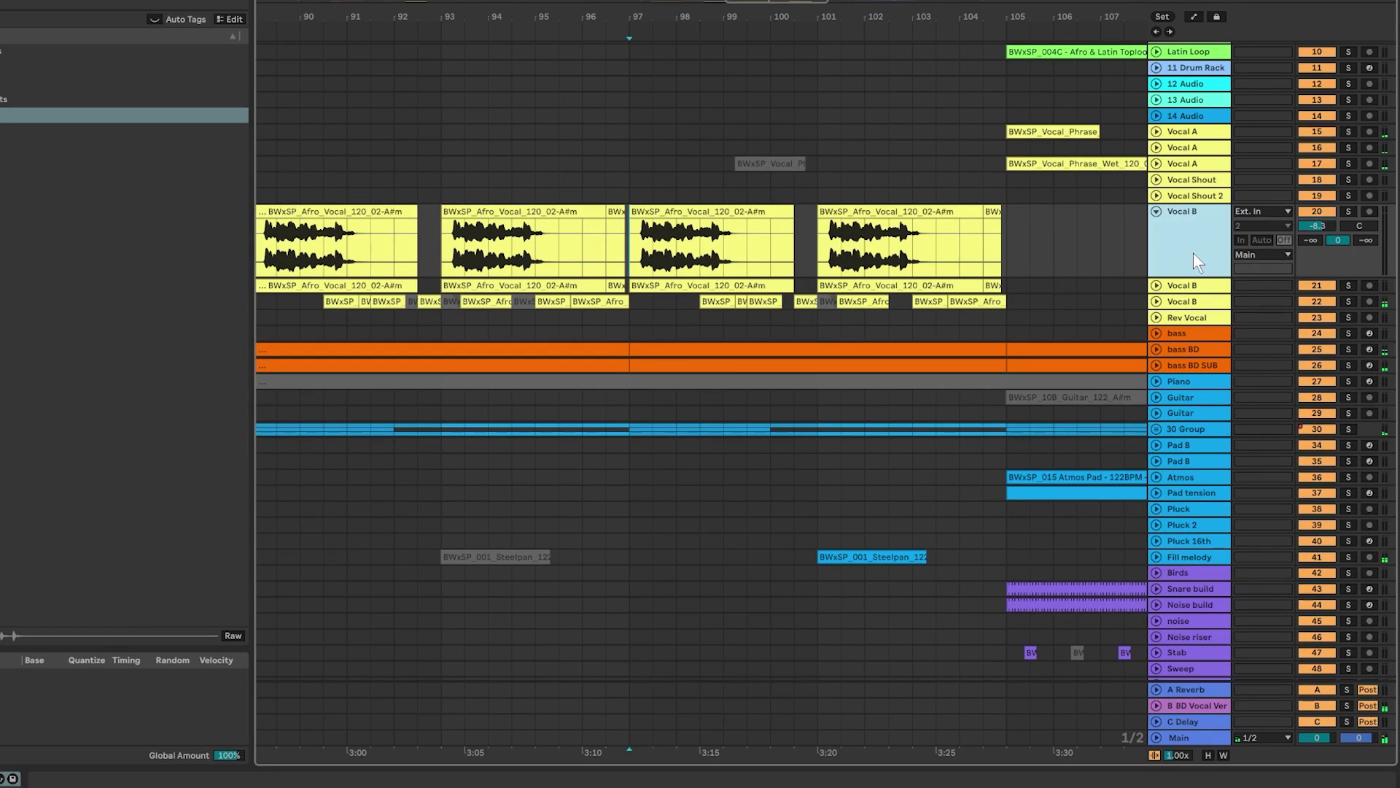
pyautogui.rightClick(1188, 705)
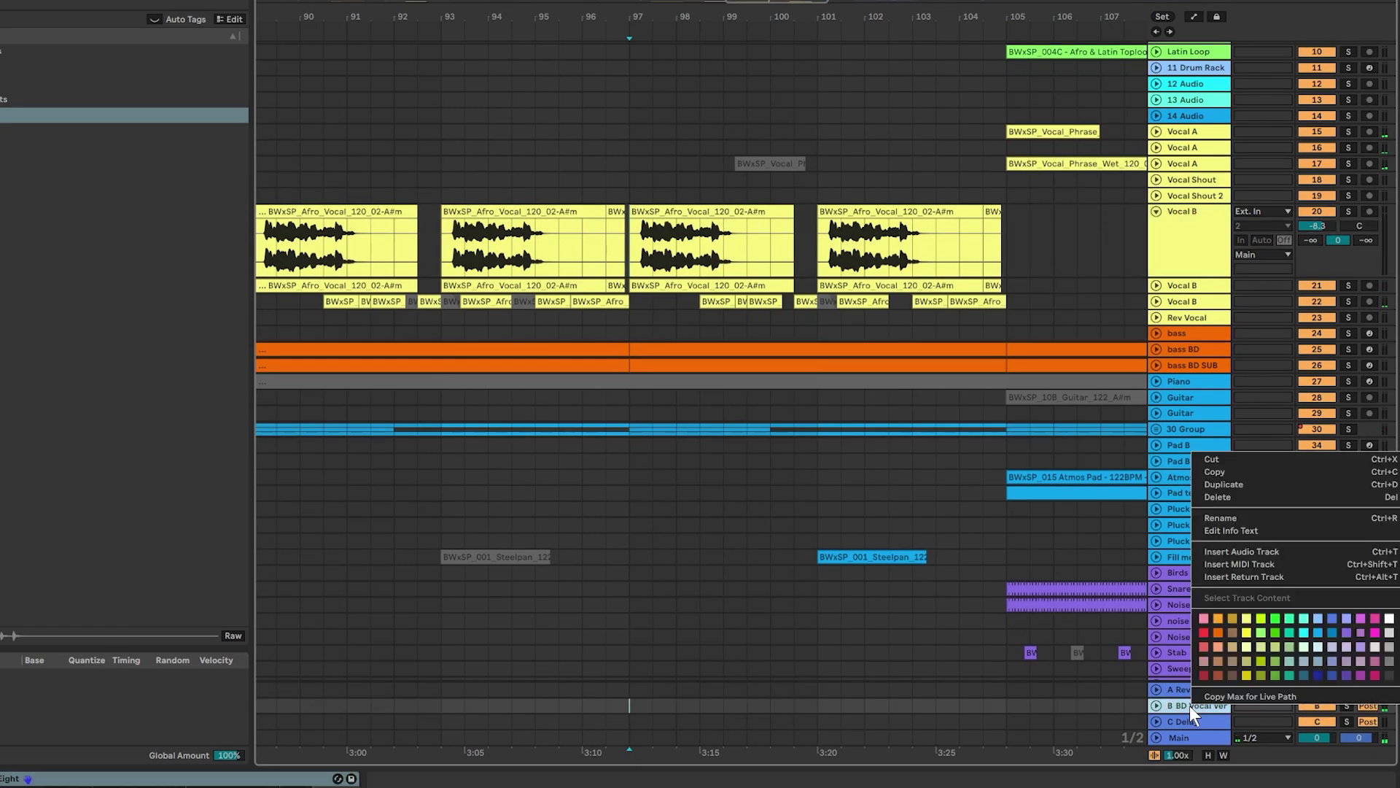
pyautogui.click(1256, 568)
pyautogui.press('a')
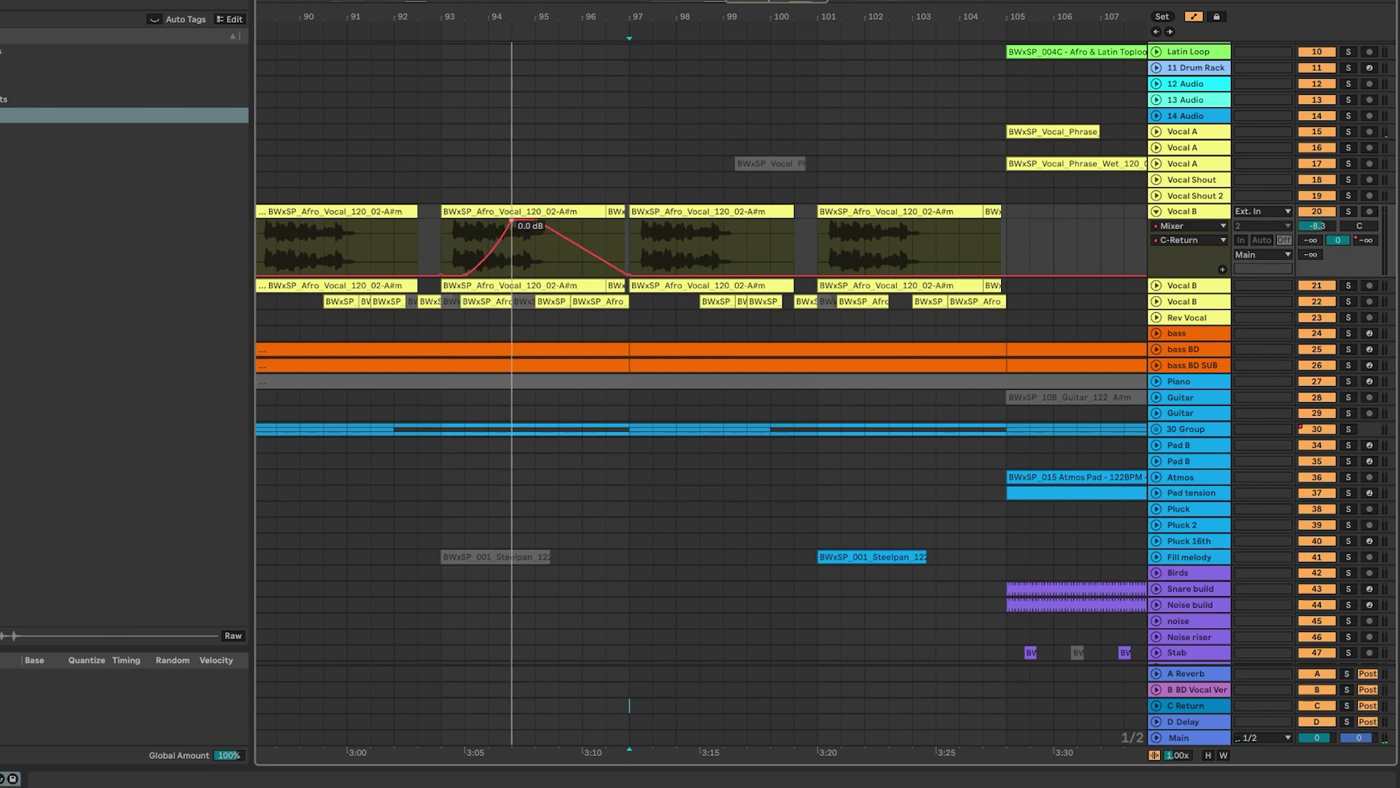
pyautogui.moveTo(126, 601)
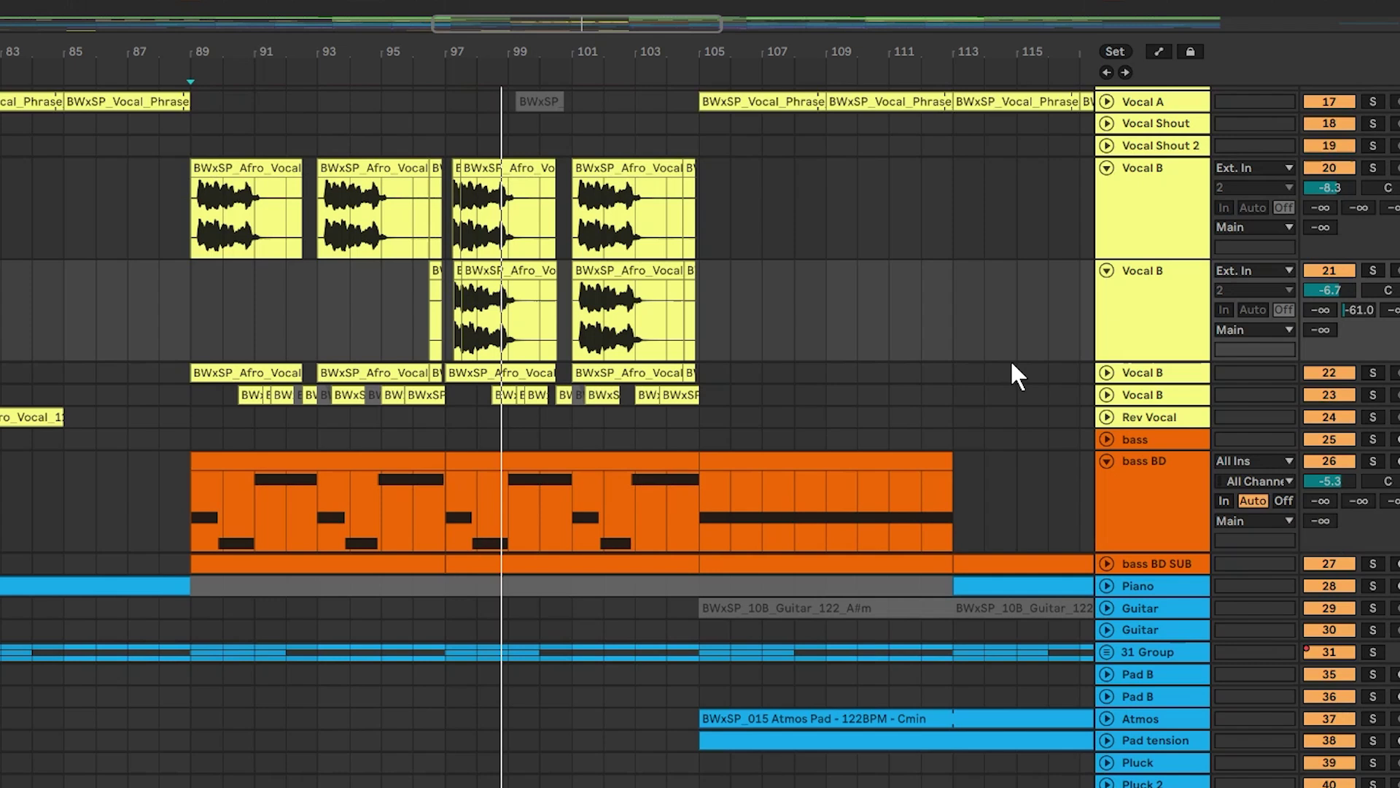
# Open a 16-bar gap at bar 121 and fill it with two copies of the first eight bars of bass BD and bass BD SUB.
pyautogui.scroll(3, 1009, 359)
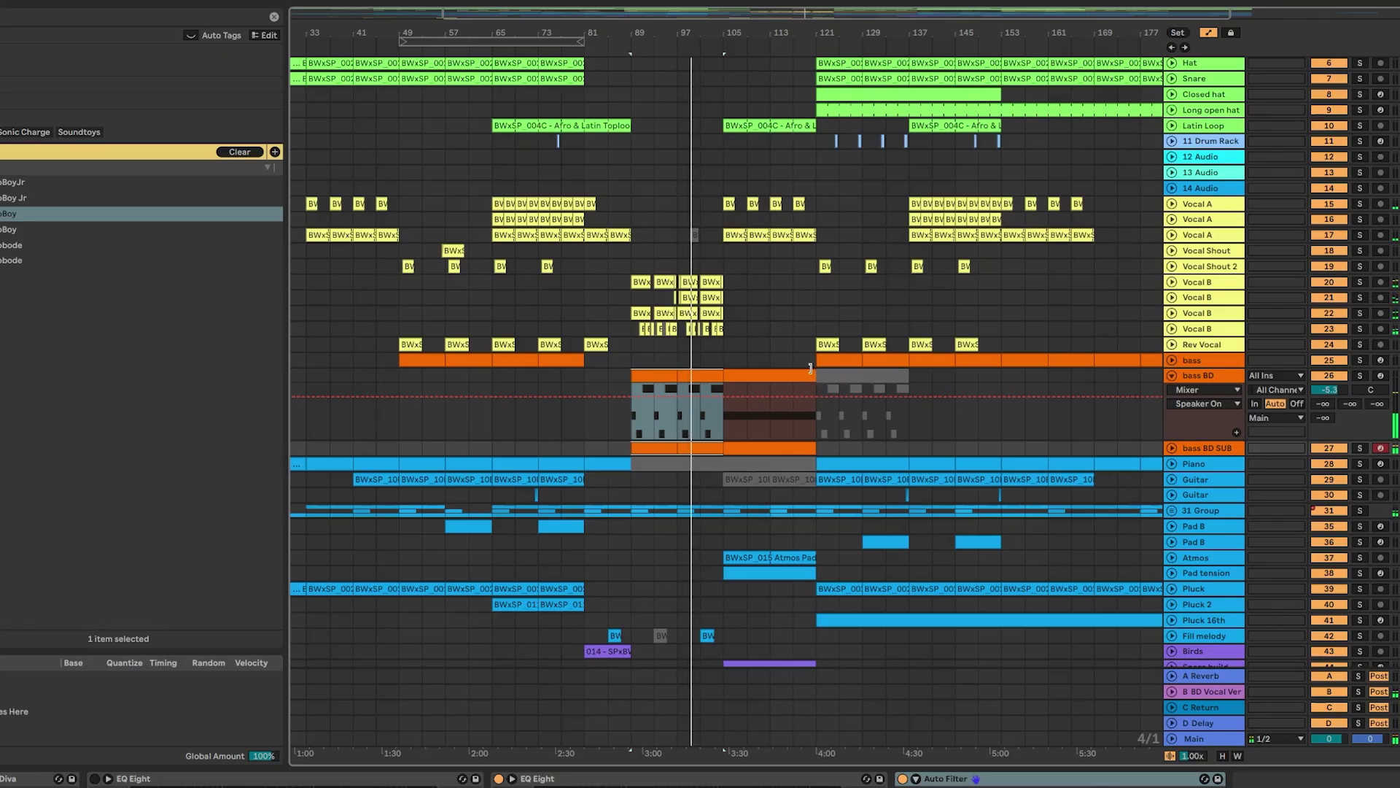
pyautogui.click(812, 367)
pyautogui.hotkey('ctrl', 'z')
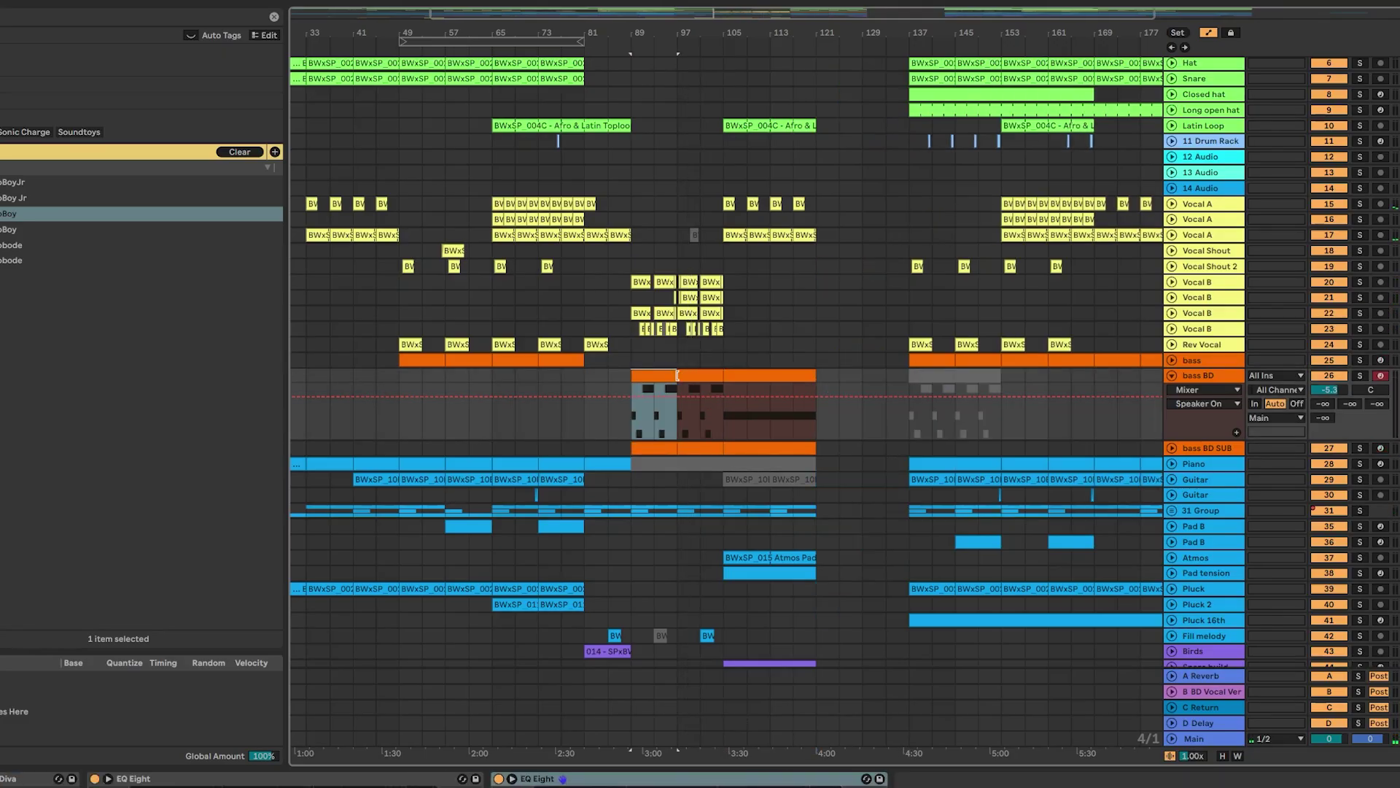
pyautogui.click(821, 368)
pyautogui.hotkey('ctrl', 'v')
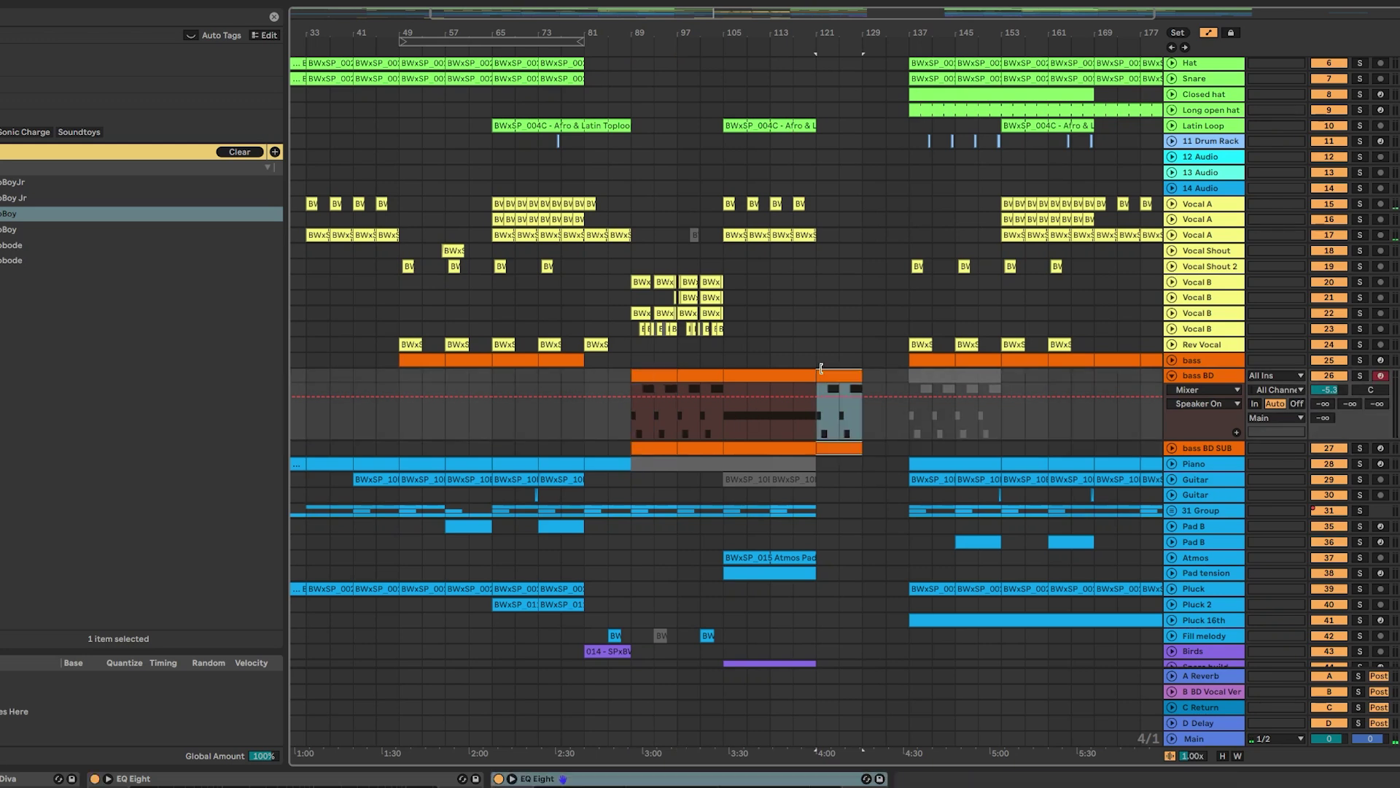
pyautogui.hotkey('ctrl', 'v')
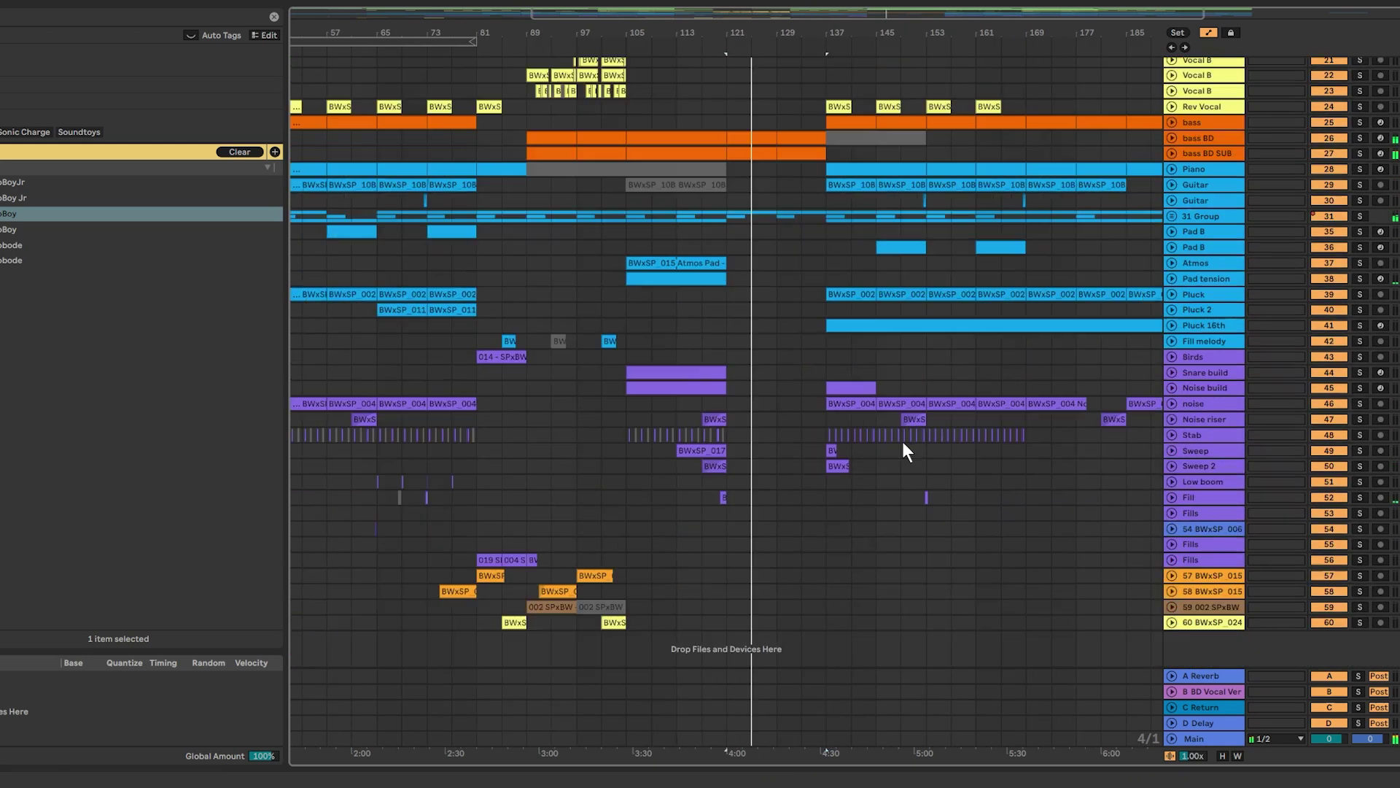
# Fill bars 121 to 137 of the Drum Rack, Stab and Sweep tracks with copied clips.
pyautogui.scroll(5, 903, 440)
pyautogui.click(729, 133)
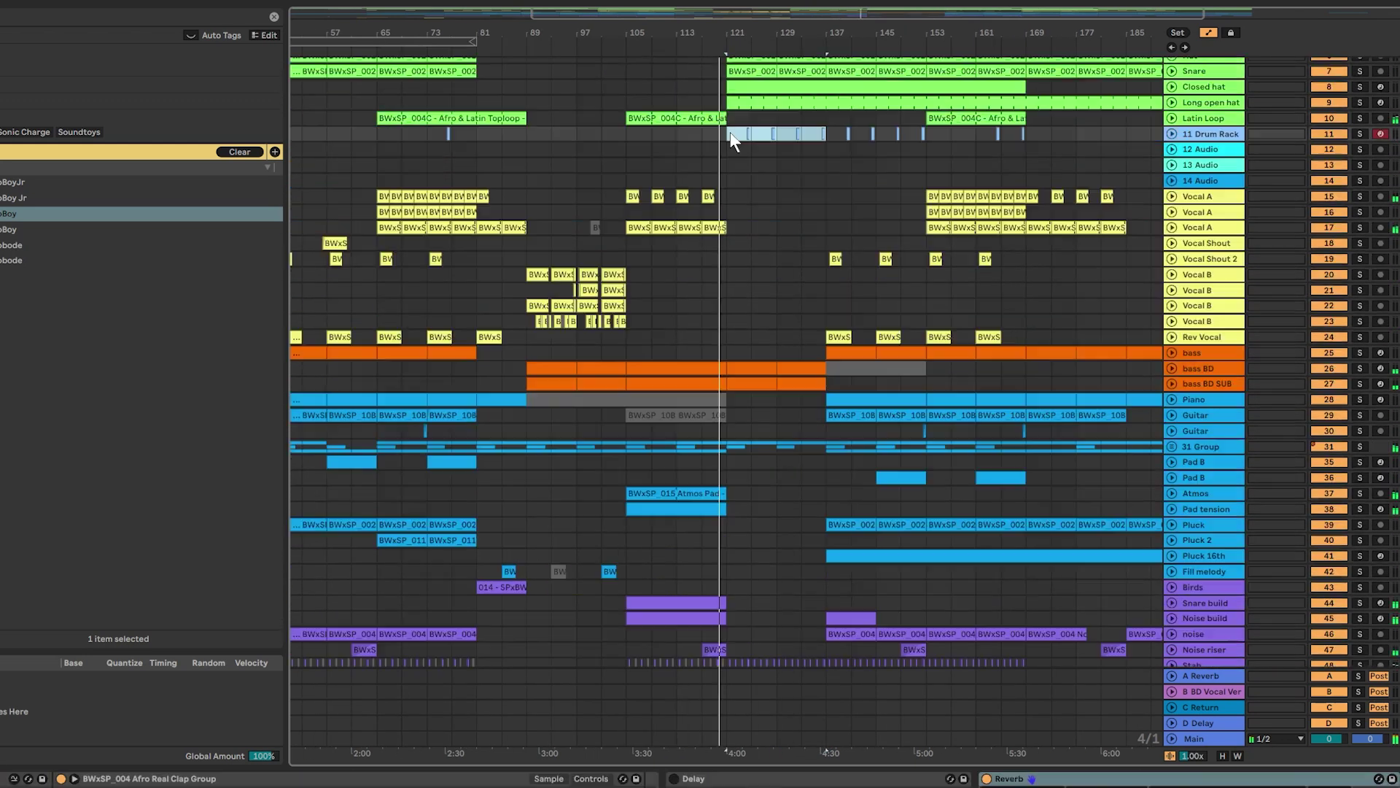
pyautogui.scroll(-6, 832, 229)
pyautogui.scroll(5, 786, 161)
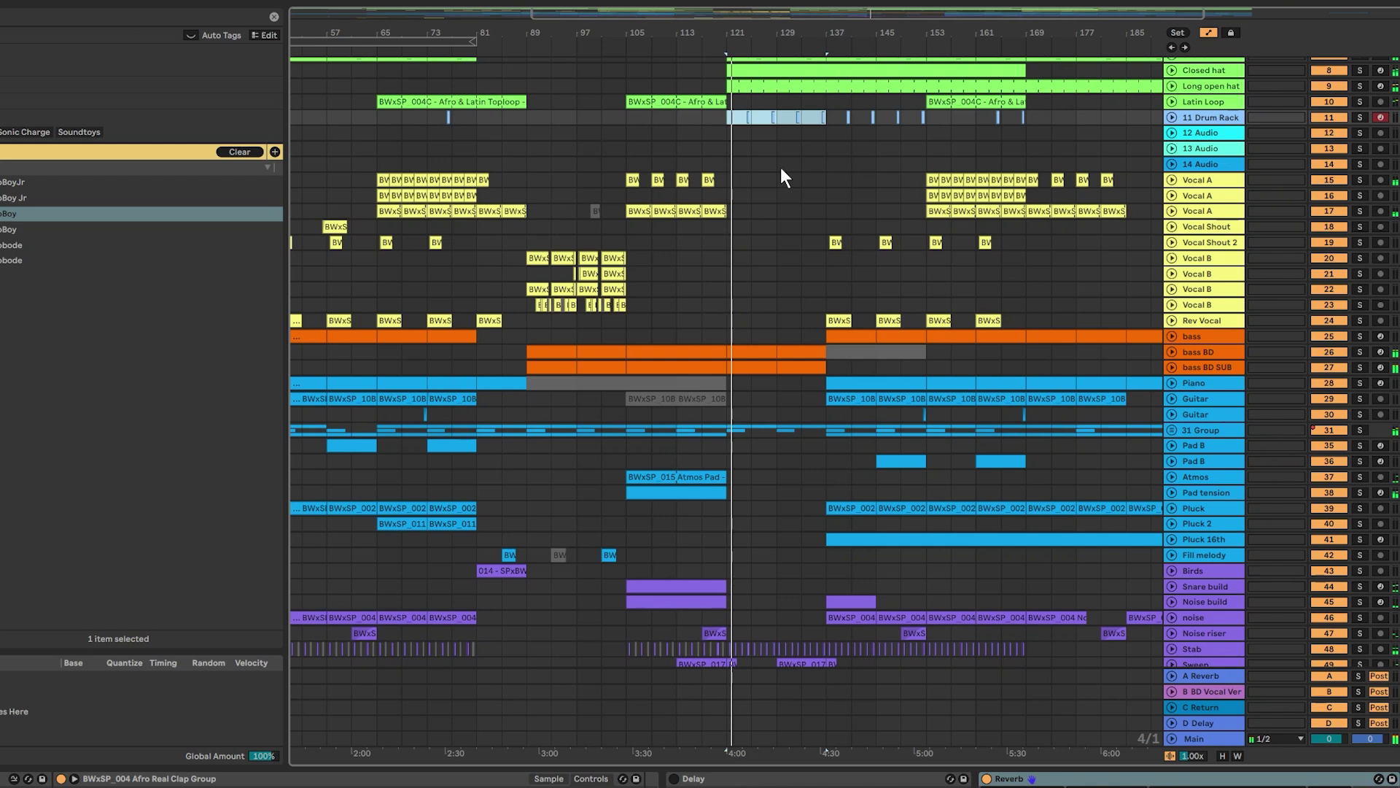
# Play from about bar 133 to check the Piano's entry at bar 137 after the extended section.
pyautogui.scroll(-3, 782, 170)
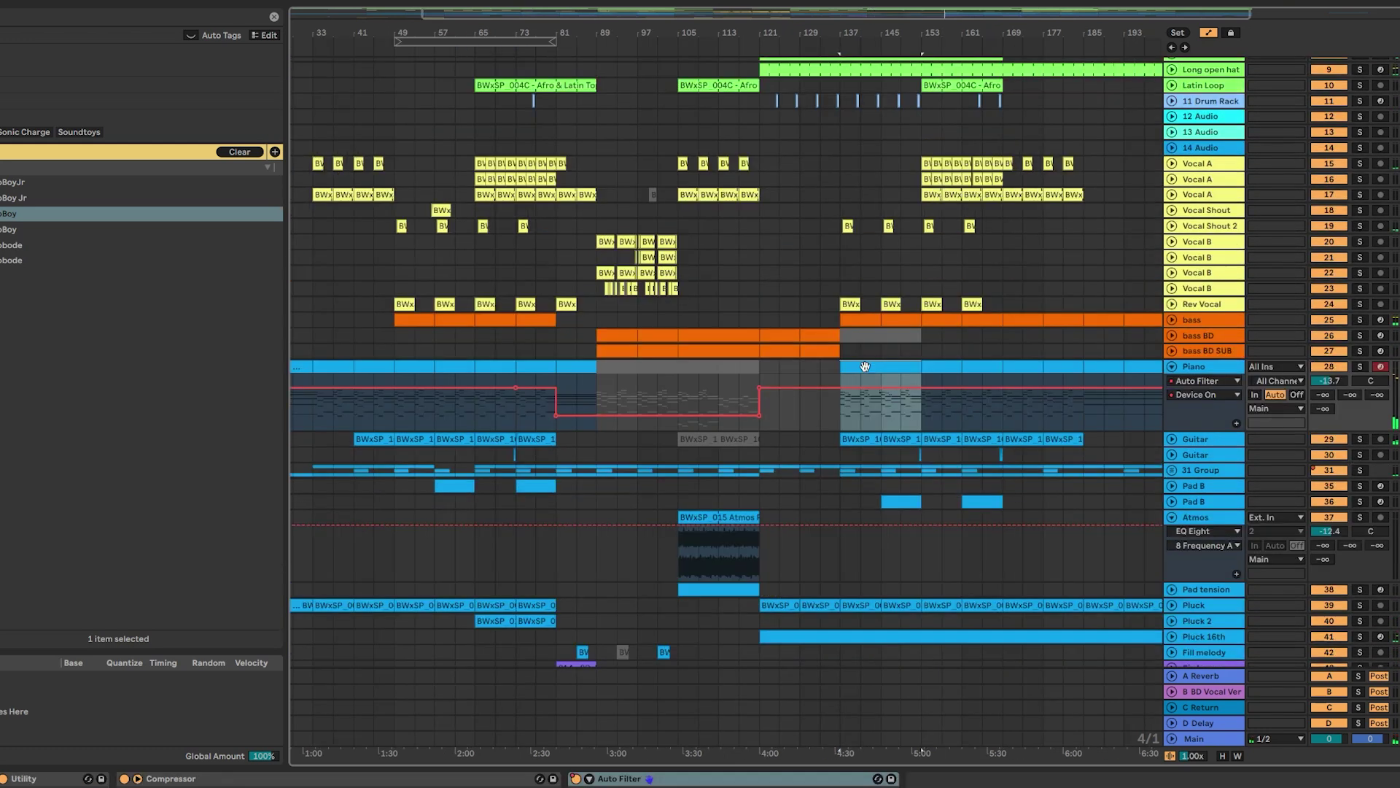
pyautogui.click(820, 404)
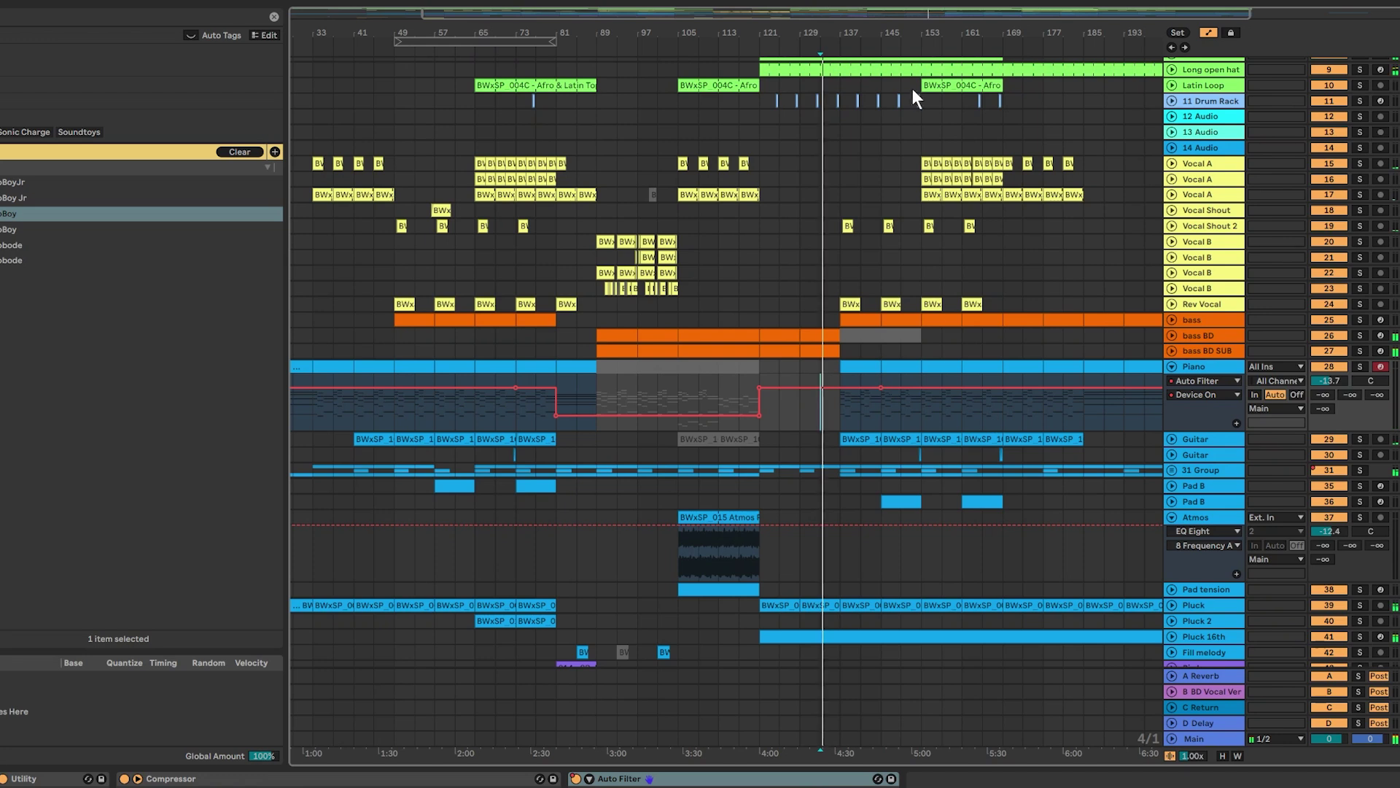
pyautogui.moveTo(893, 14); pyautogui.dragTo(950, 28)
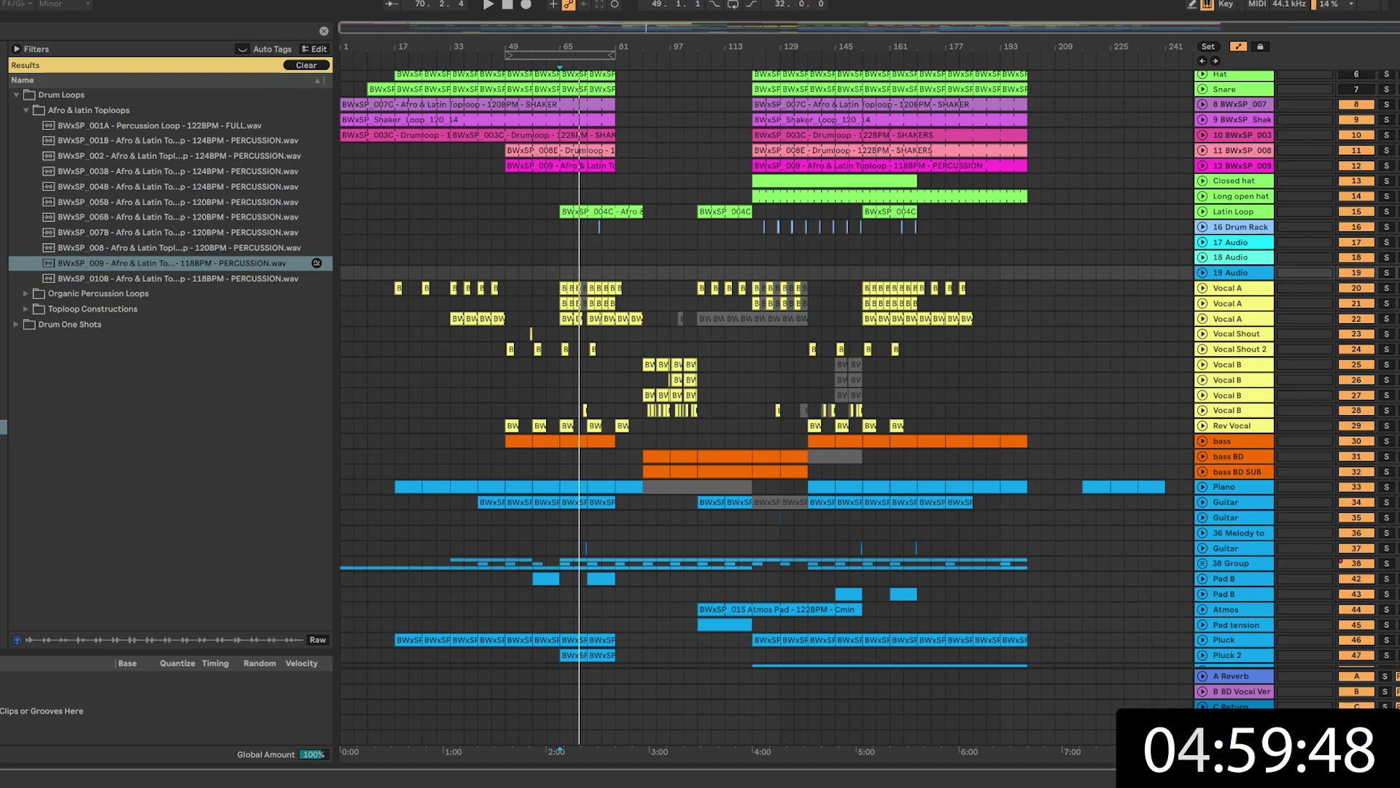
# Review the arrangement from the layered drum loops to the effects tracks and select the BWxSP_007C shaker toploop near its start.
pyautogui.scroll(3, 667, 328)
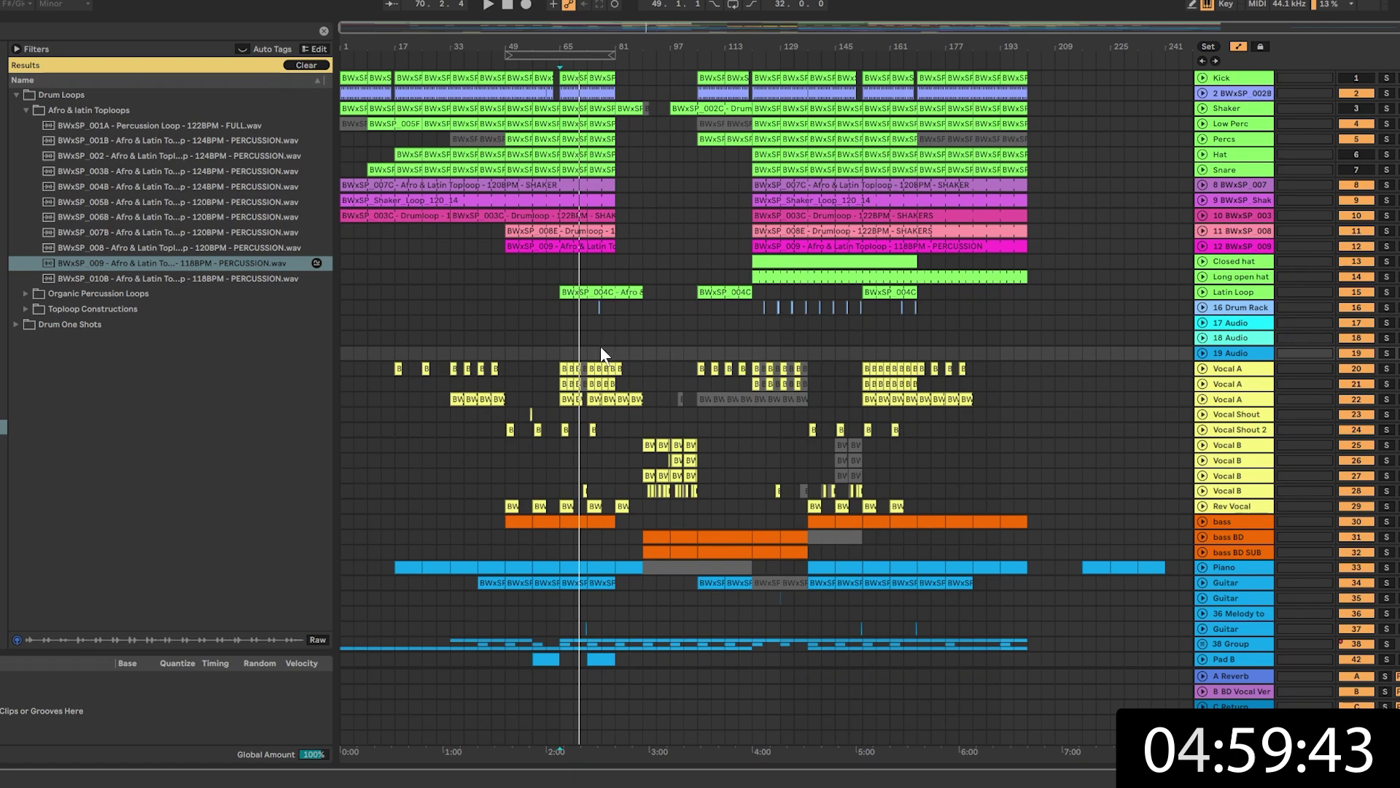
pyautogui.scroll(-10, 800, 350)
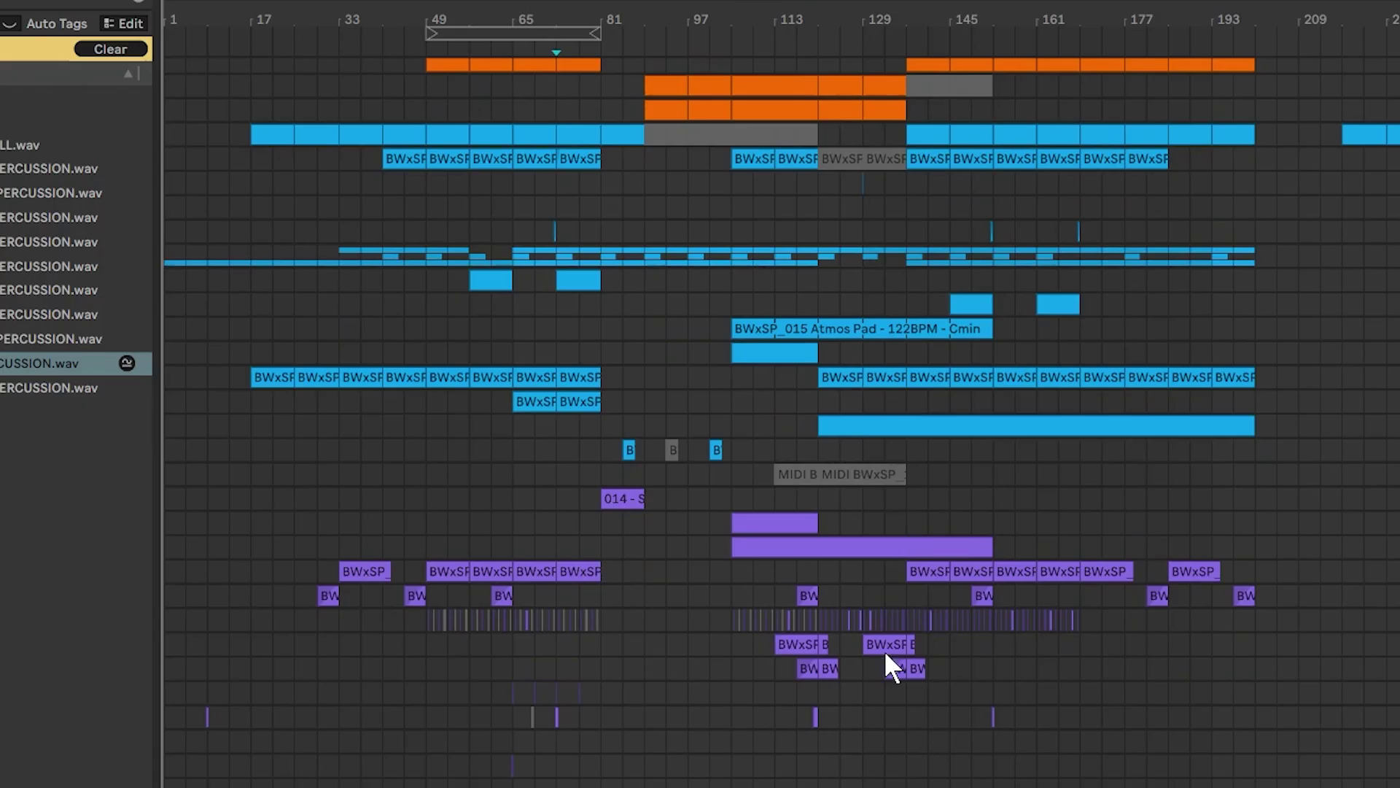
pyautogui.scroll(10, 885, 653)
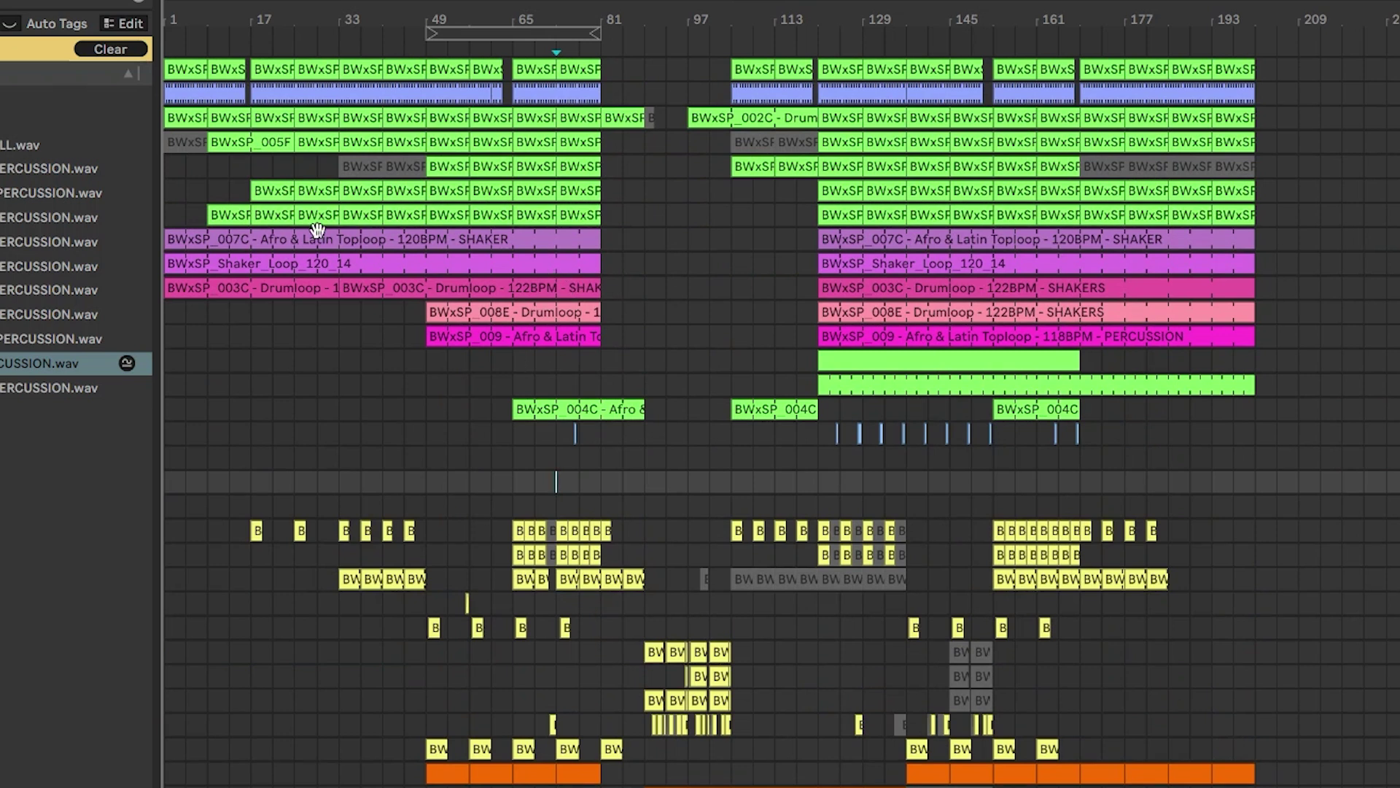
pyautogui.click(177, 234)
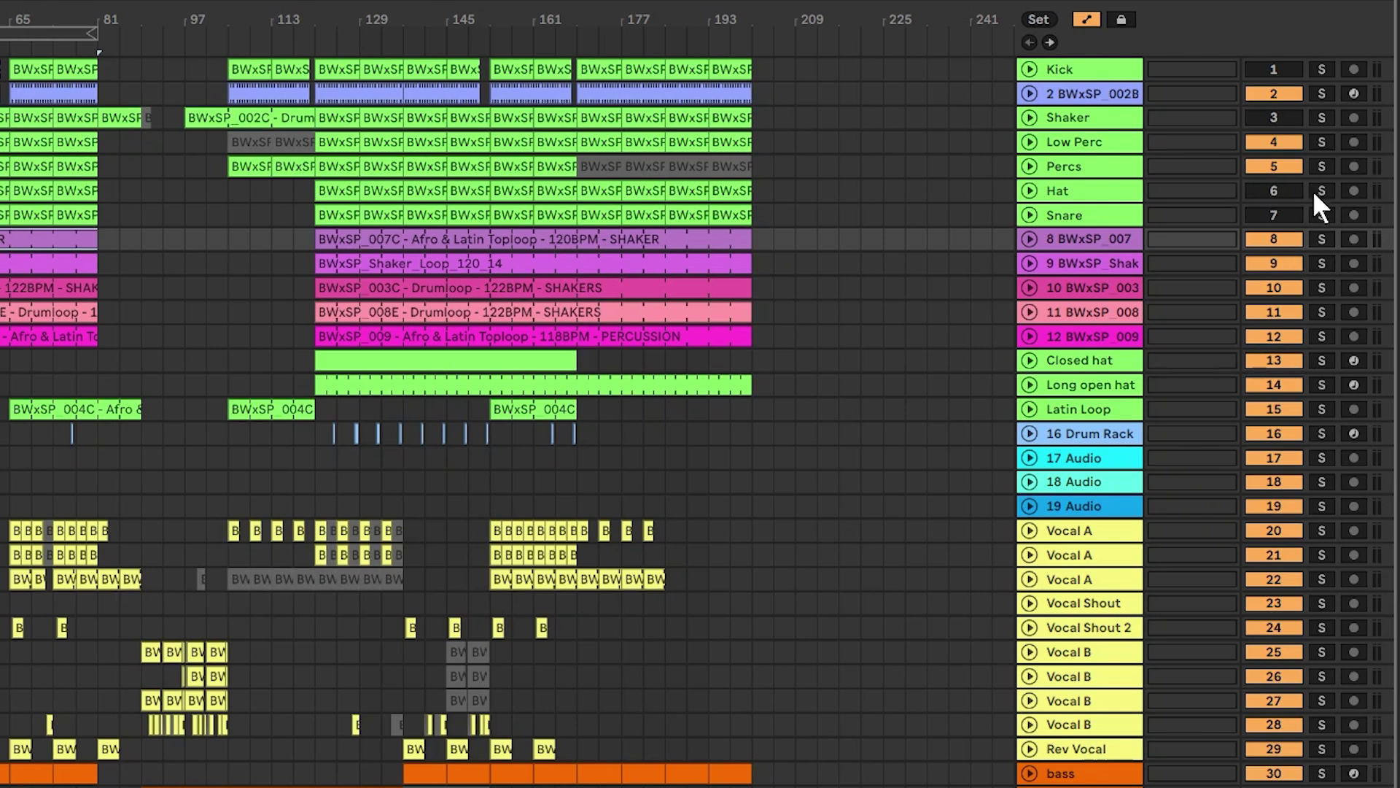
# Solo the Hat and Snare tracks in turn to audition each original loop.
pyautogui.click(1318, 190)
pyautogui.click(1320, 212)
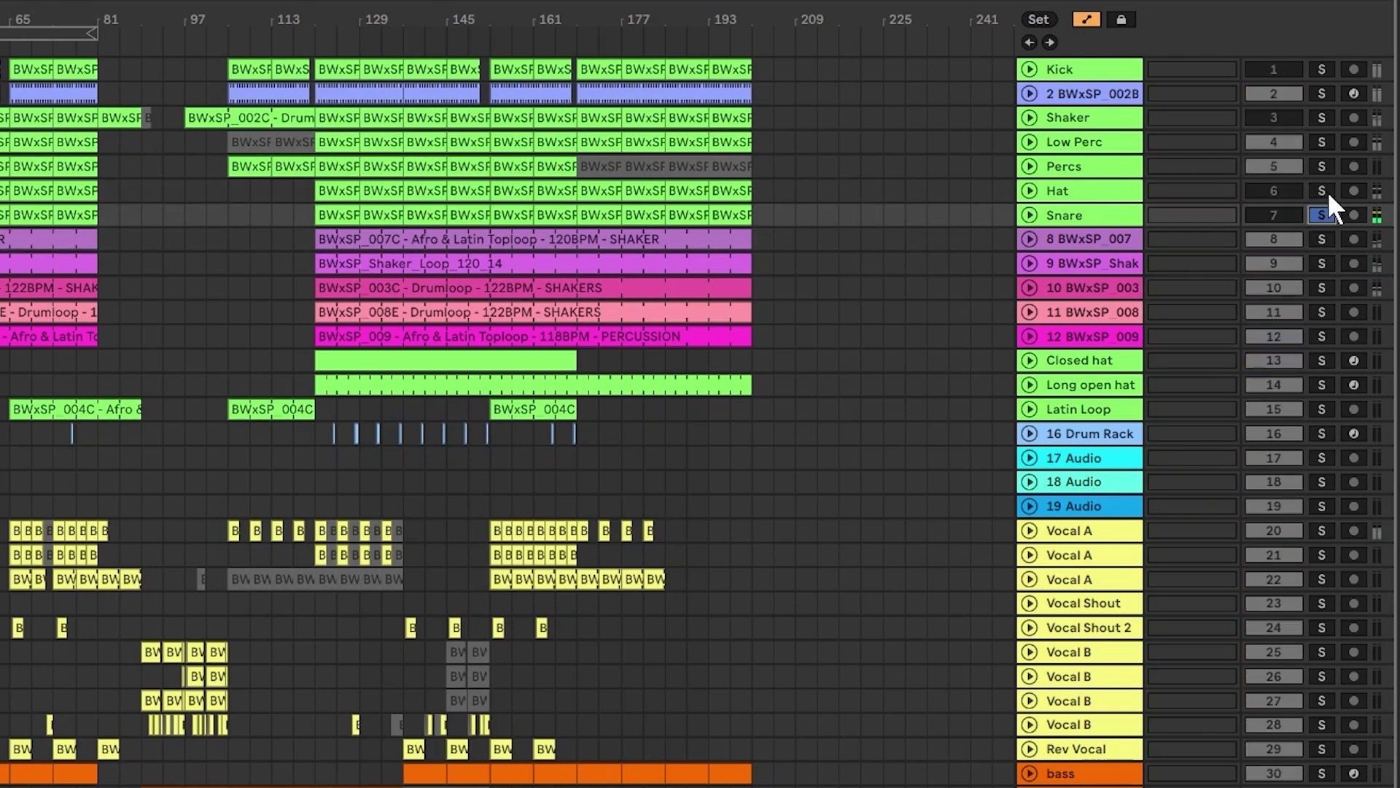
# Unsolo the Snare and briefly solo the Shaker track to audition its original loop.
pyautogui.click(1321, 214)
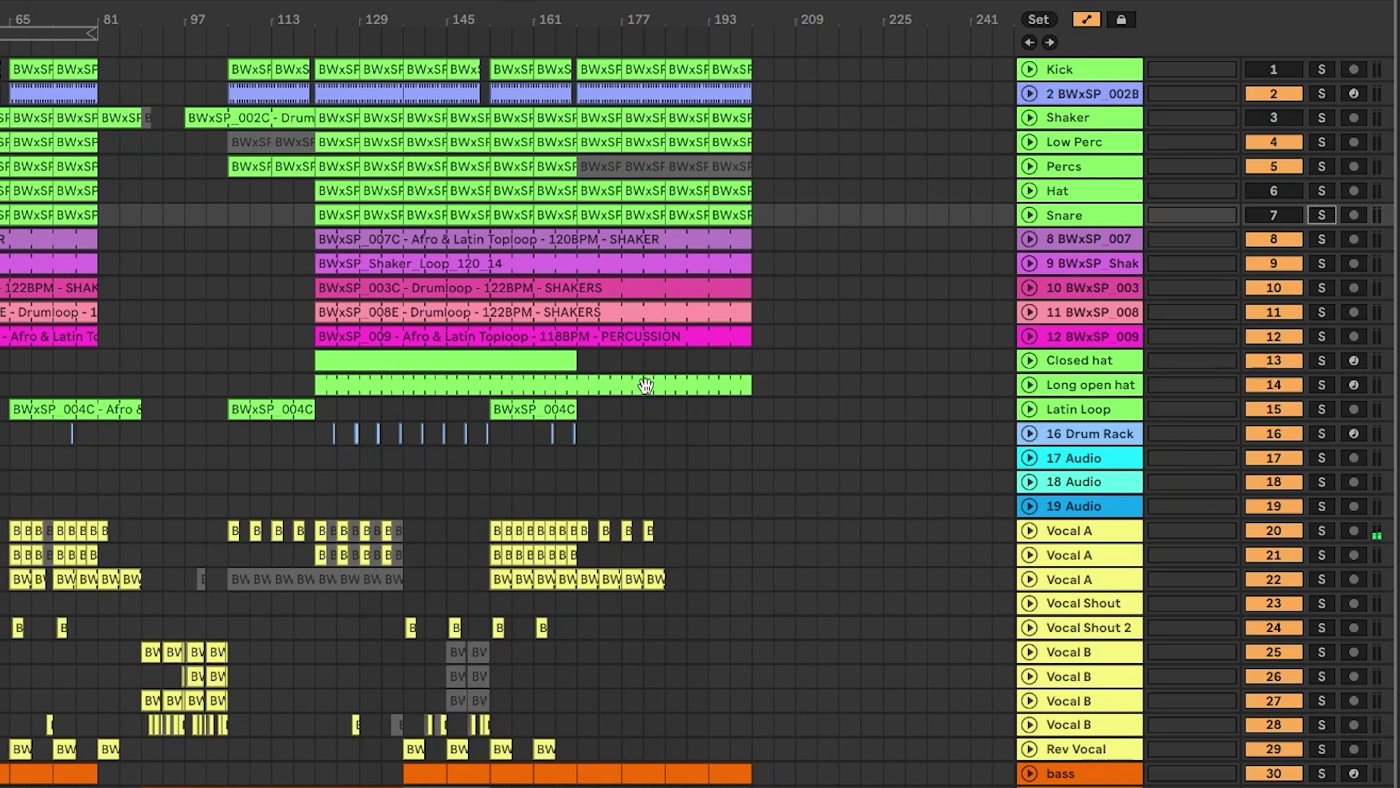
pyautogui.click(1323, 117)
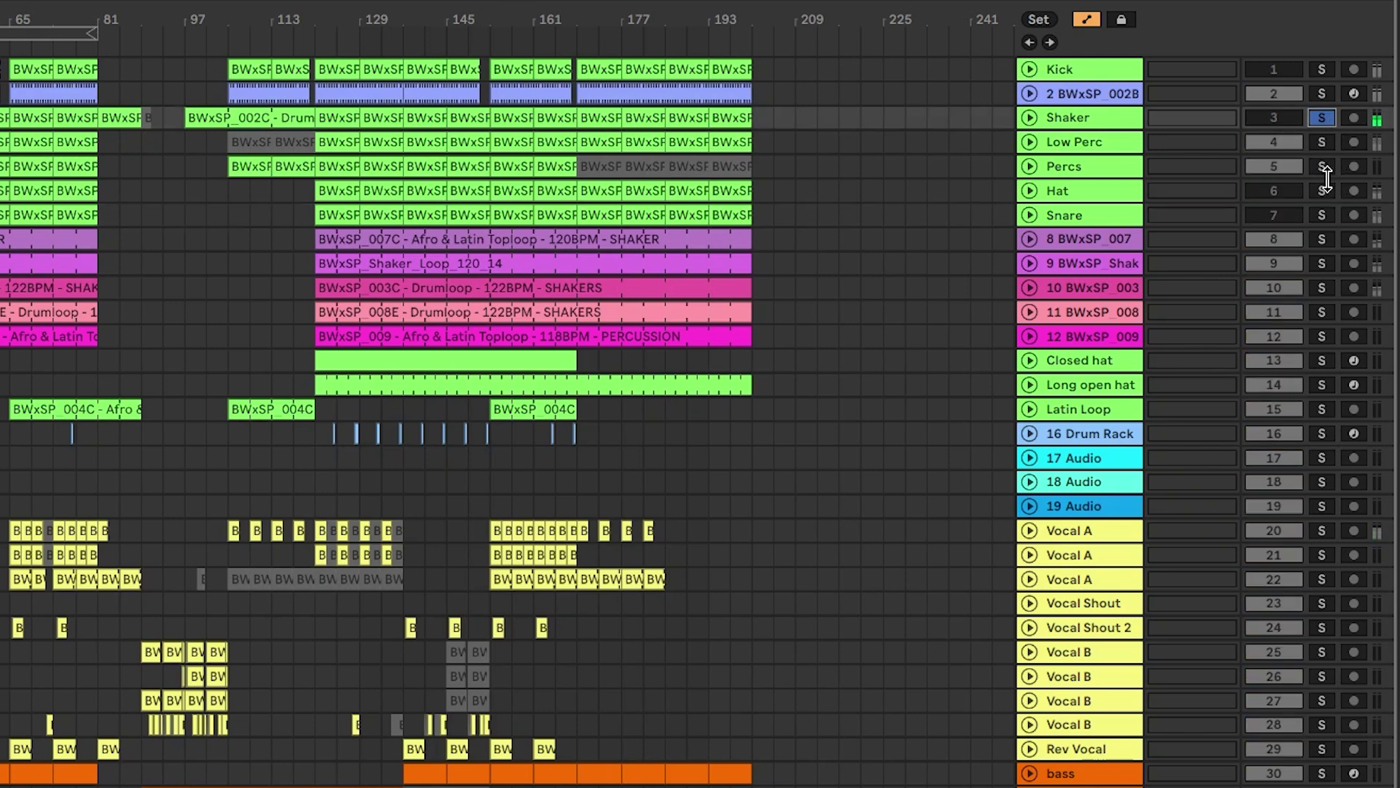
pyautogui.click(1322, 117)
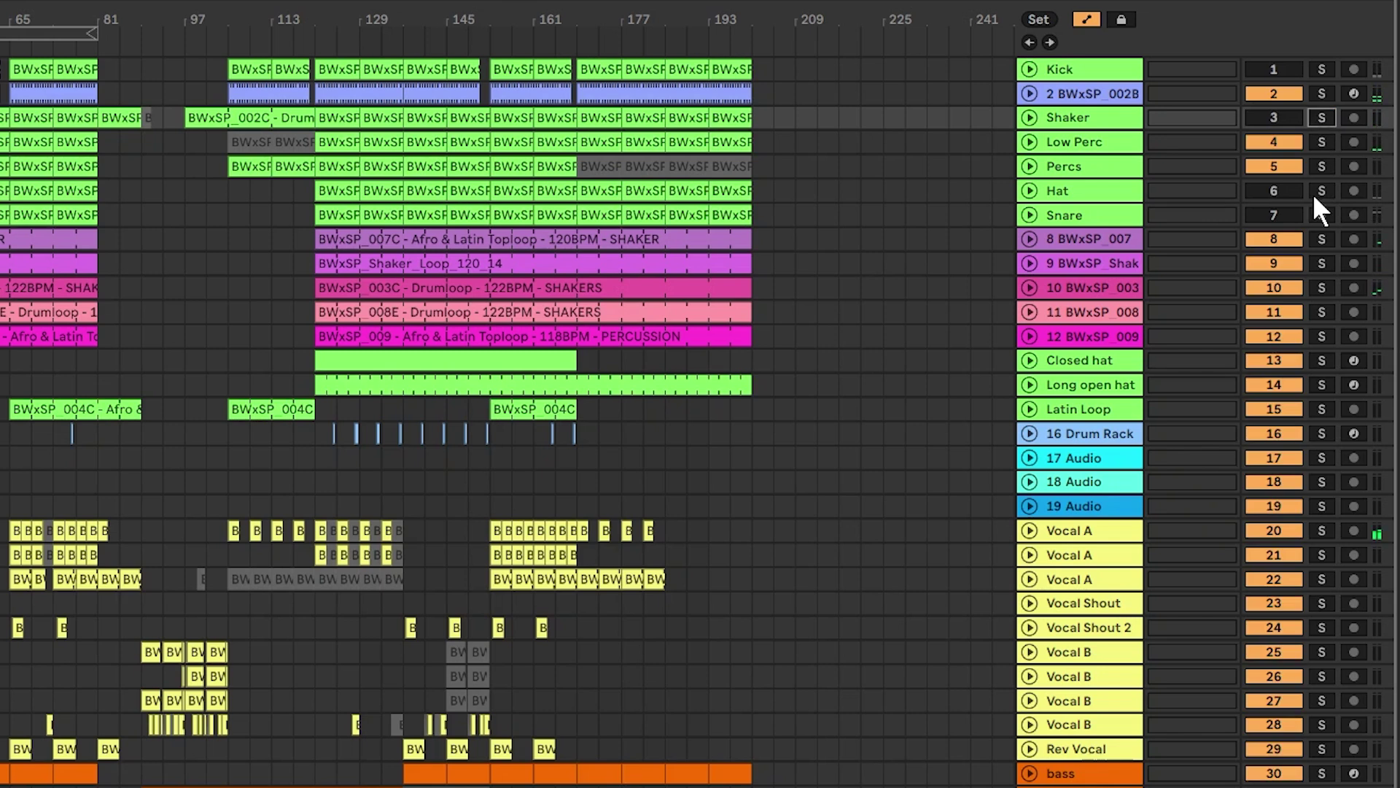
# Solo tracks 8 to 12 in turn to audition each layered shaker and percussion loop, ending with no drum track soloed.
pyautogui.click(1315, 234)
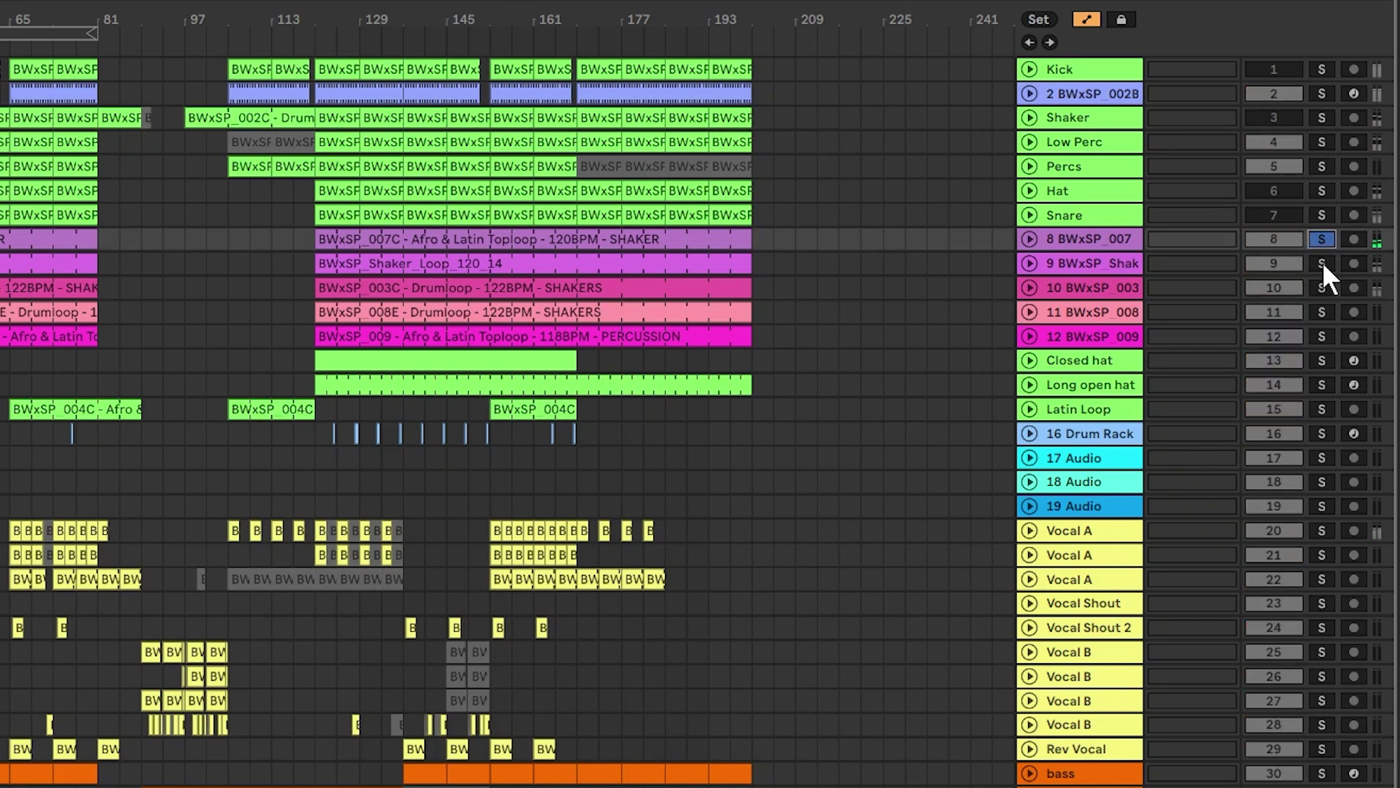
pyautogui.click(1321, 264)
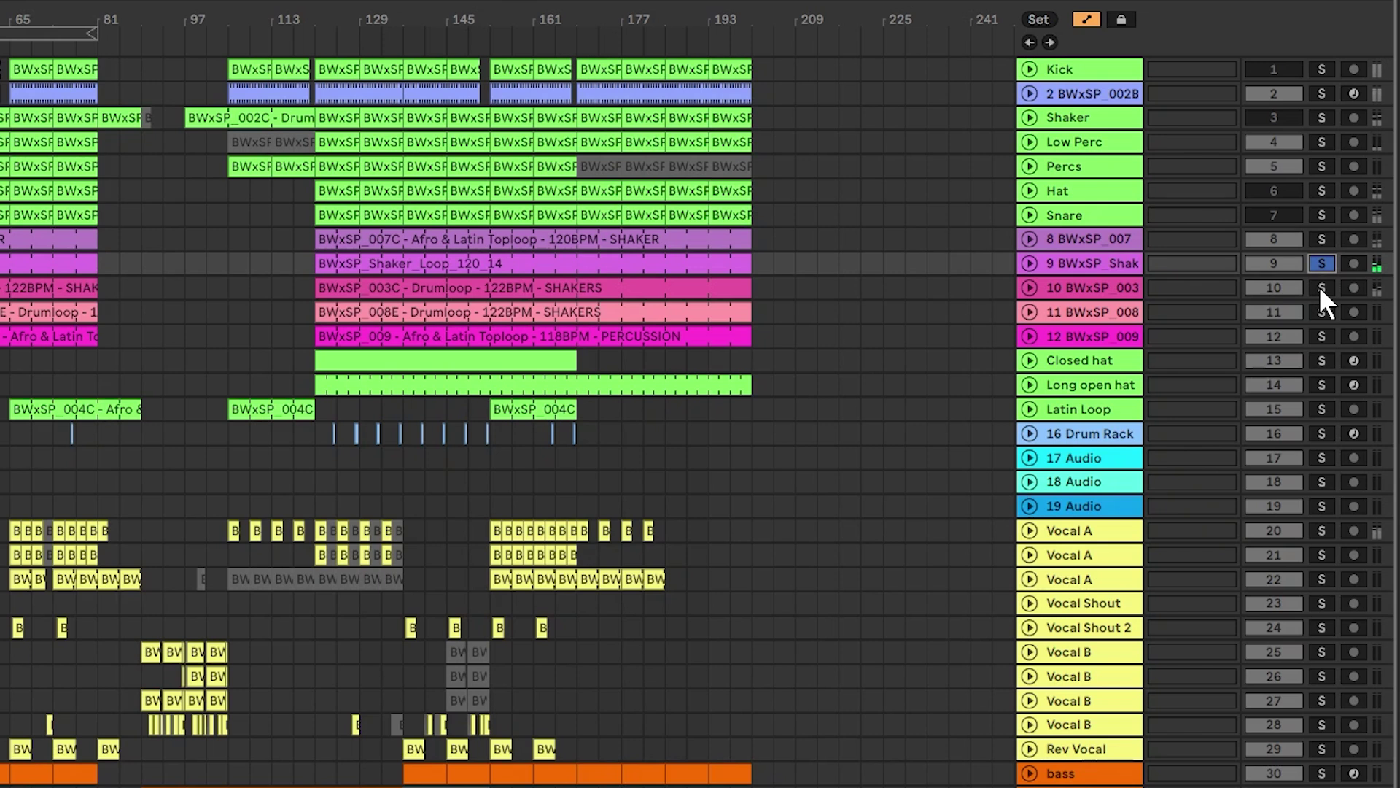
pyautogui.click(1322, 288)
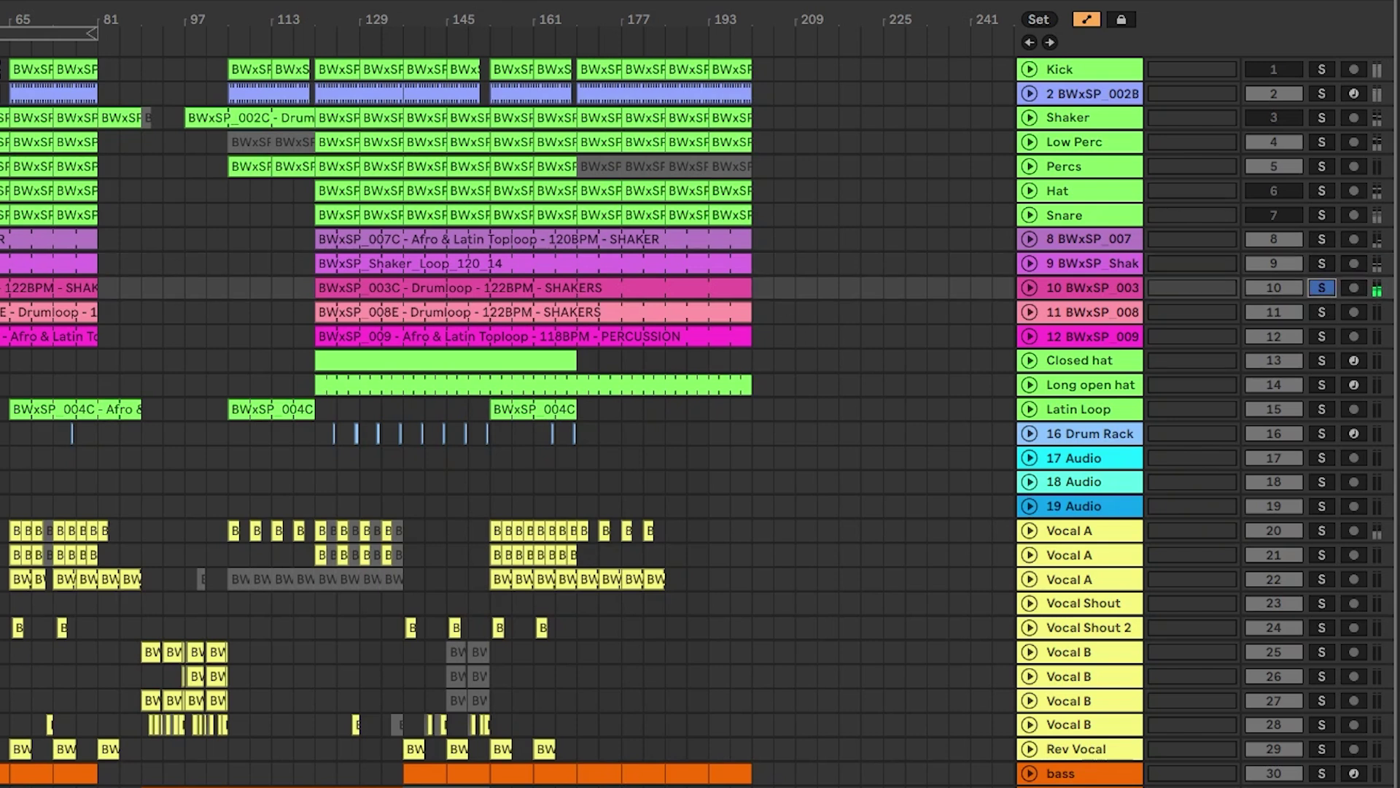
pyautogui.click(1320, 306)
pyautogui.click(1323, 310)
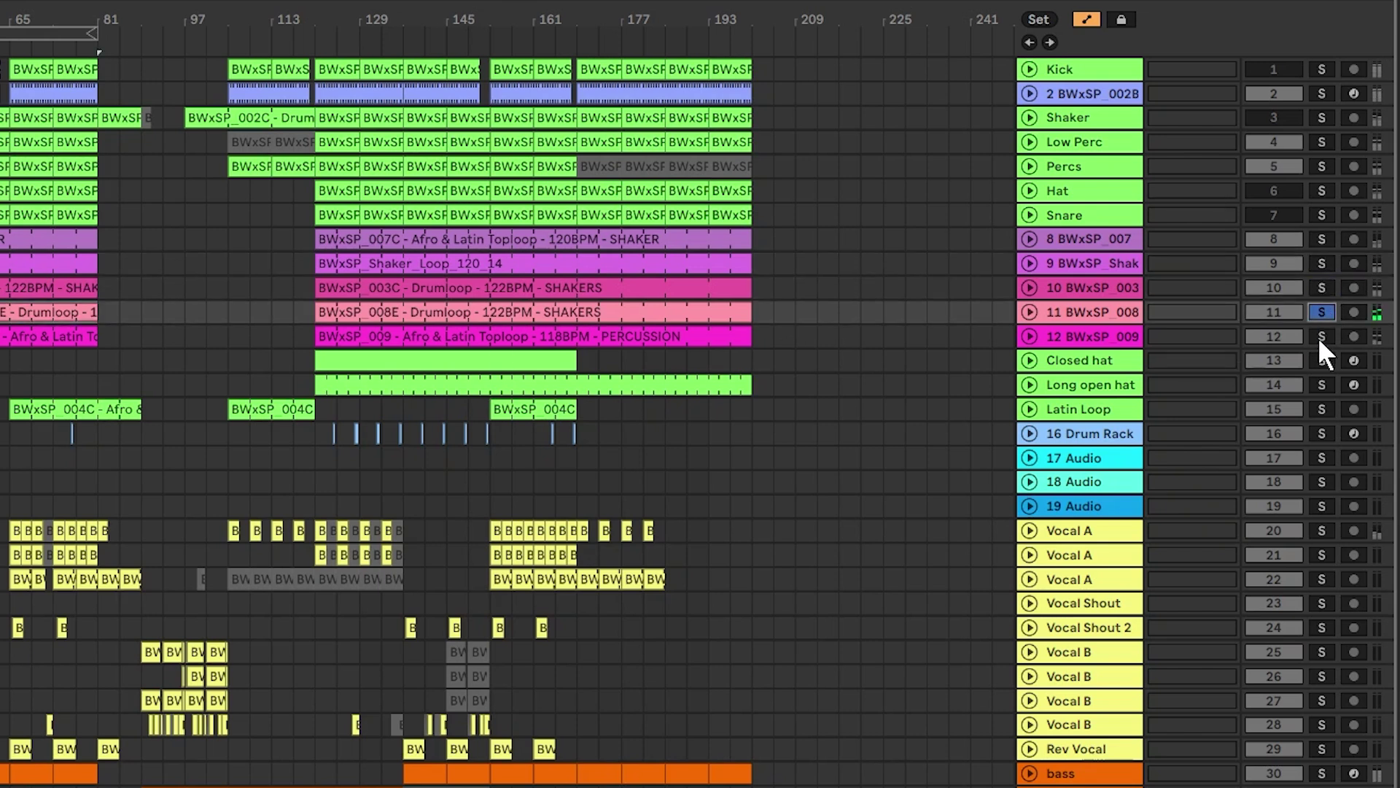
pyautogui.click(1321, 336)
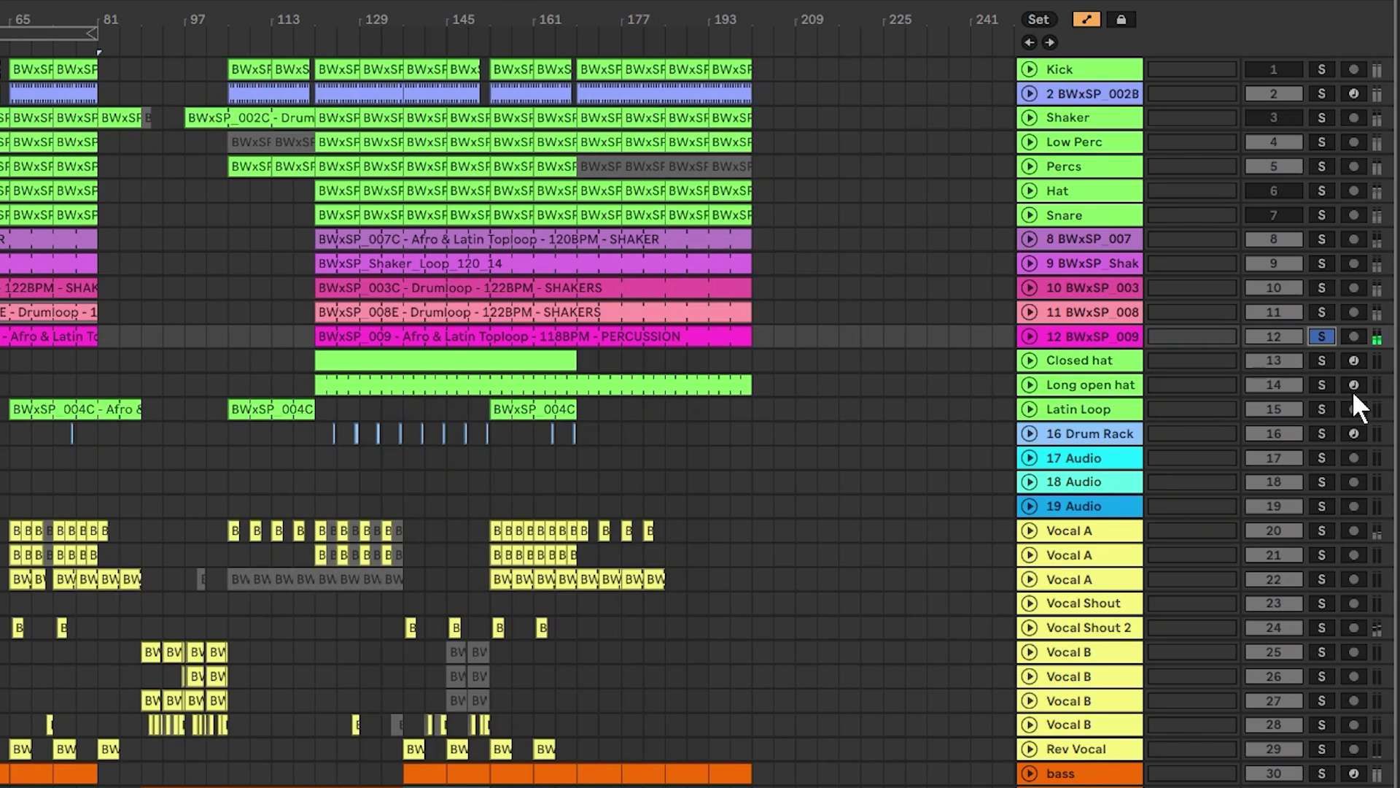
pyautogui.click(1321, 336)
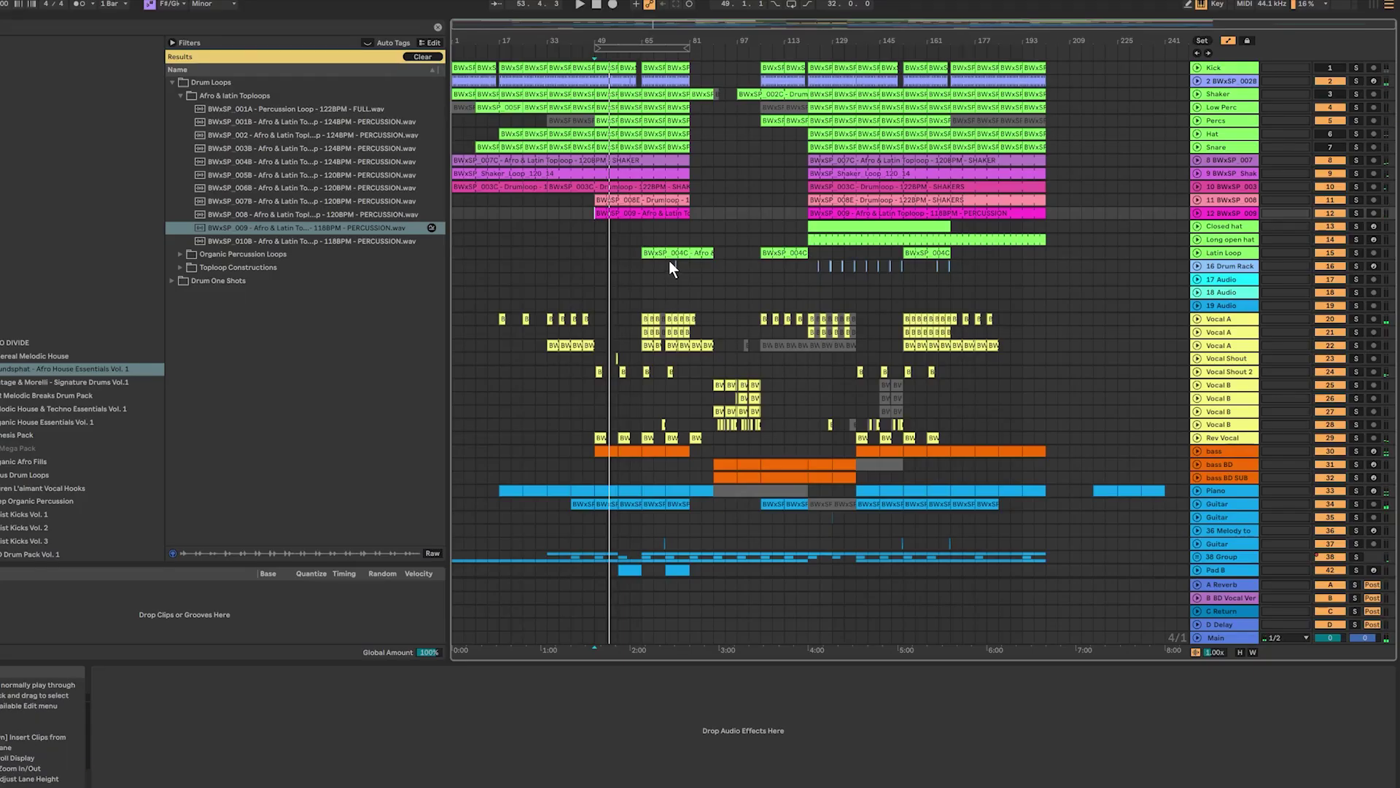
# Play from the Latin Loop clip at bar 65, soloing the Latin Loop, Percs and Low Perc tracks in turn.
pyautogui.click(668, 257)
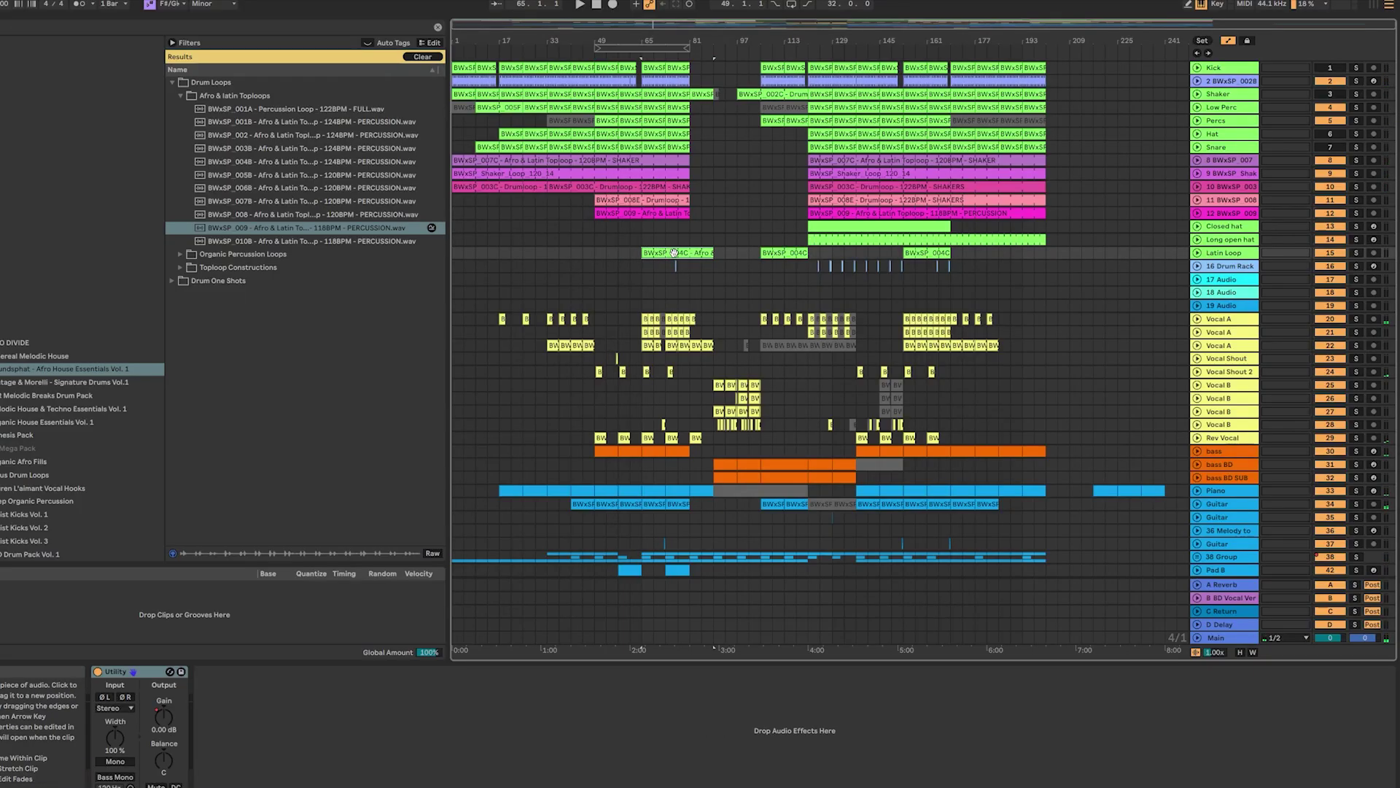
pyautogui.click(1356, 253)
pyautogui.press('space')
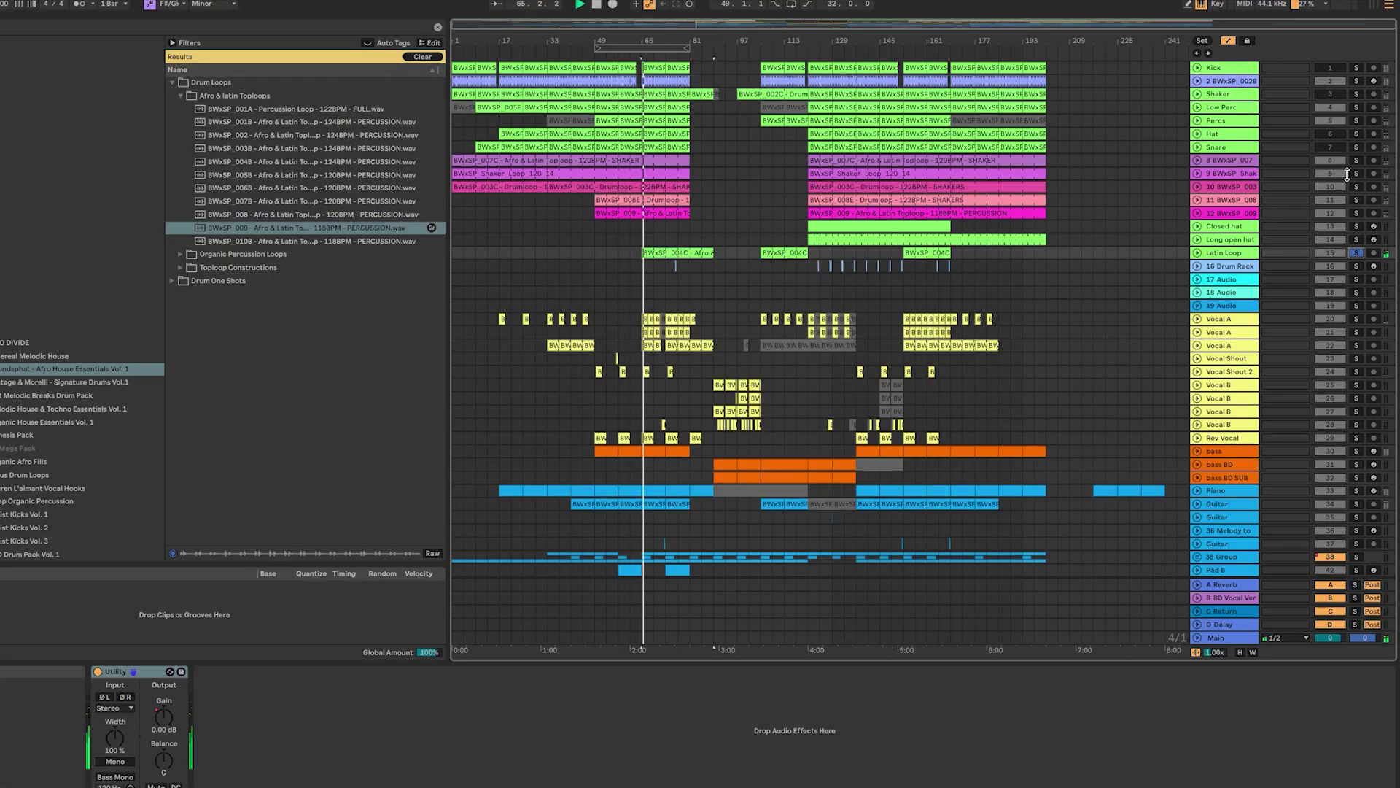
pyautogui.click(1356, 121)
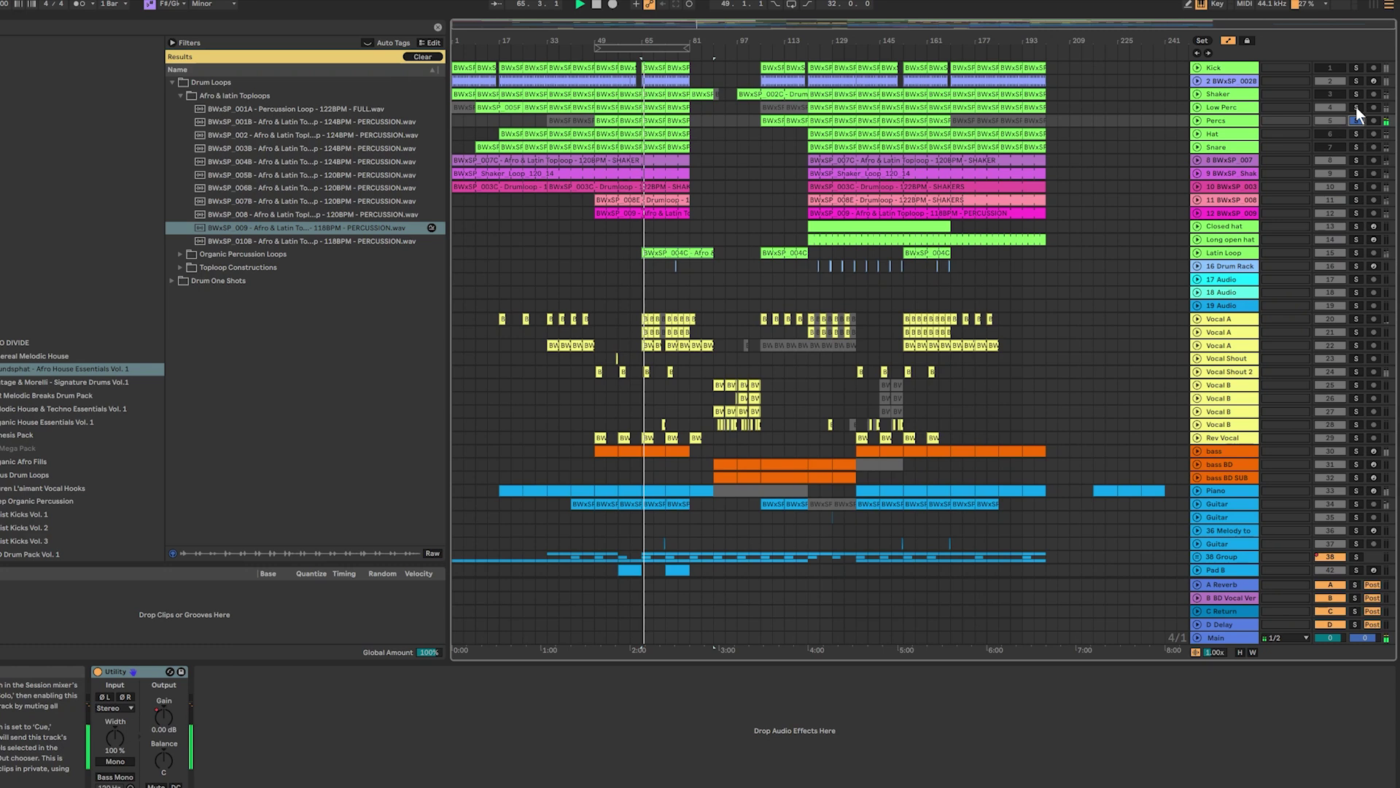
pyautogui.click(1357, 108)
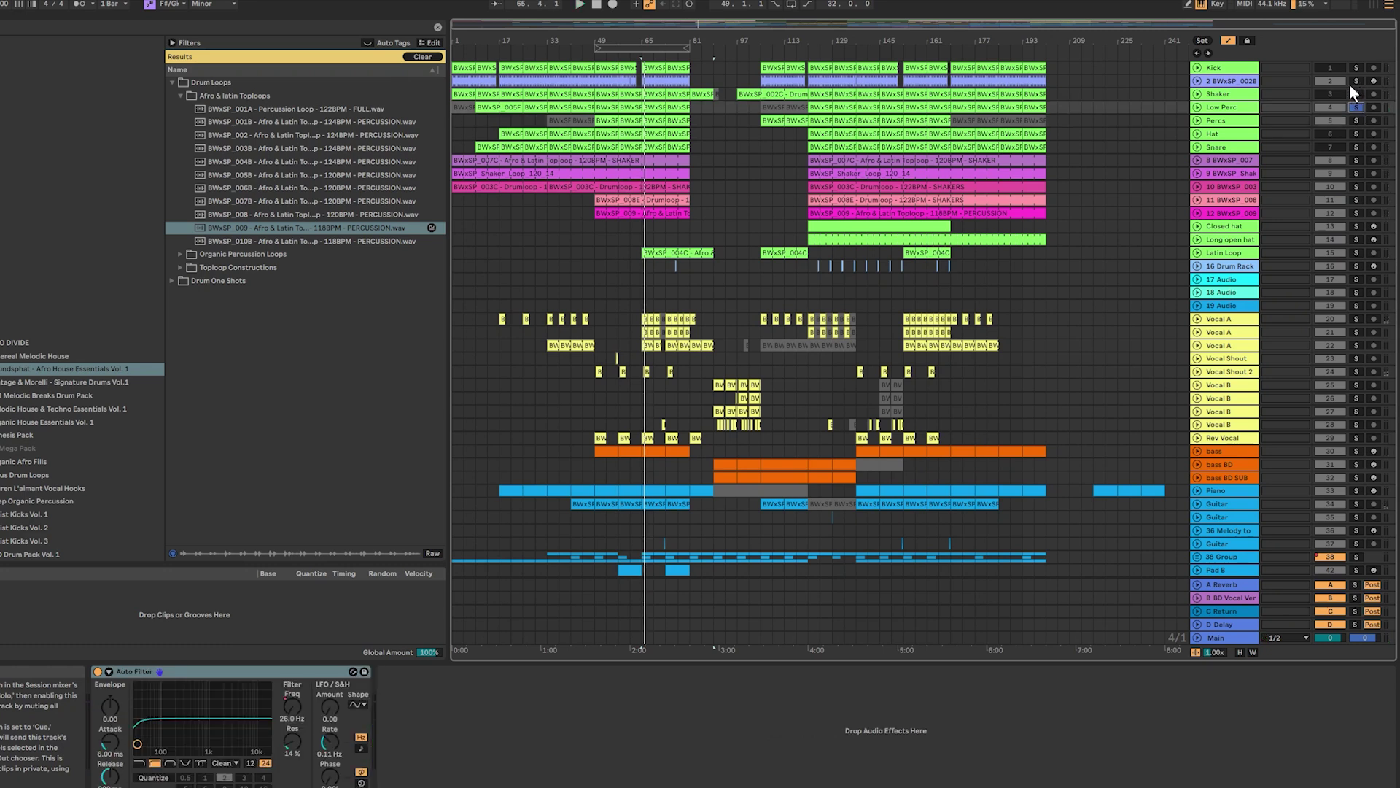
# Review the Long open hat and vocal tracks and toggle the solo on the Vocal B track with EchoBoy Mix automation.
pyautogui.click(1218, 240)
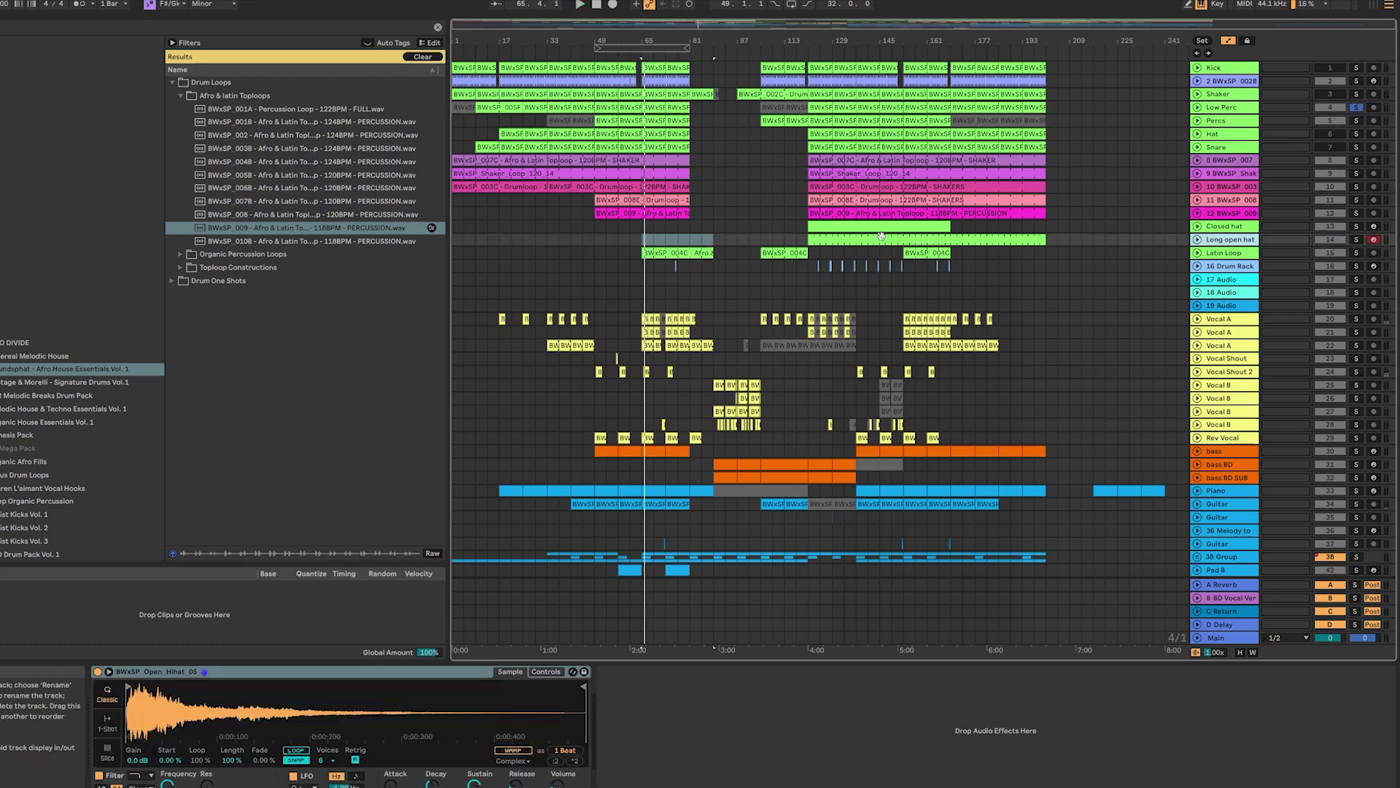
pyautogui.click(1103, 345)
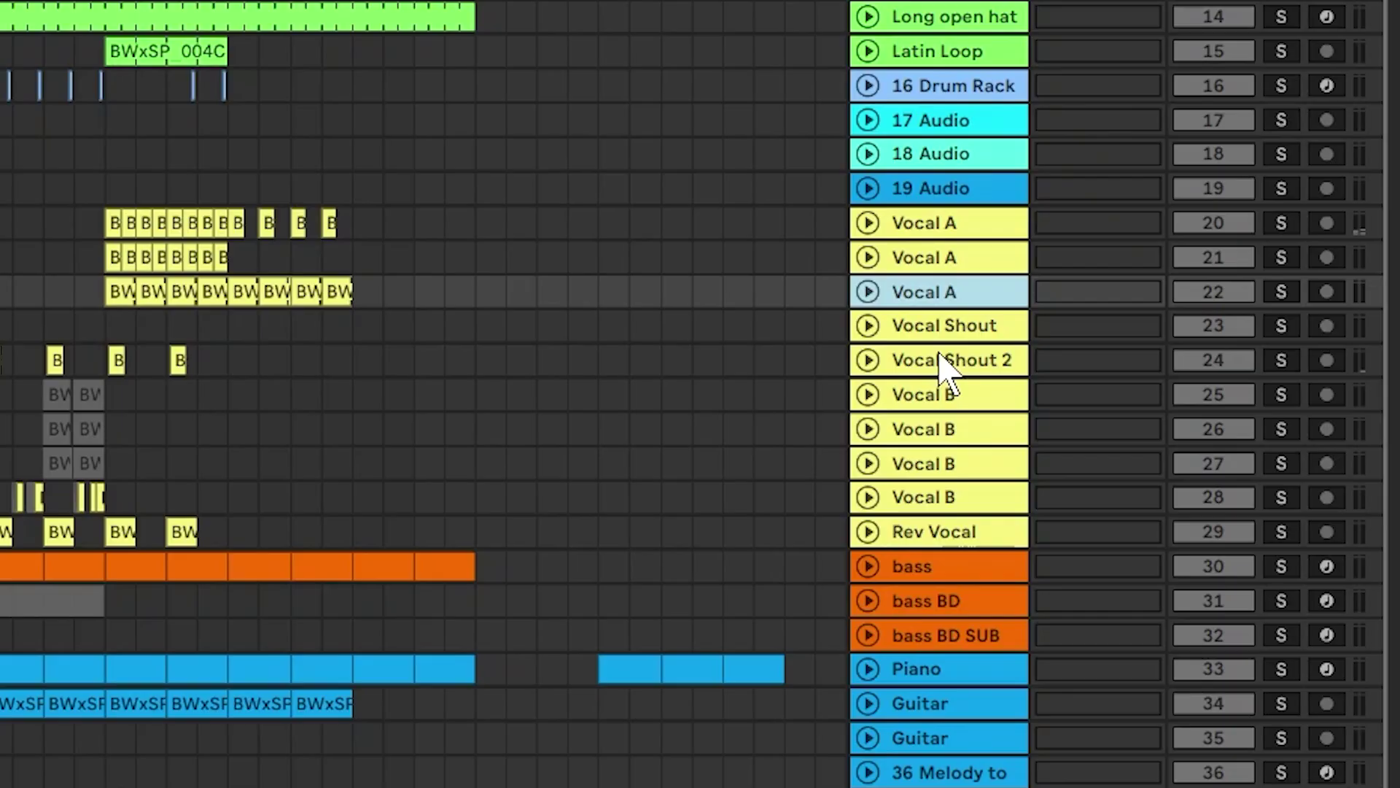
pyautogui.click(941, 357)
pyautogui.click(637, 493)
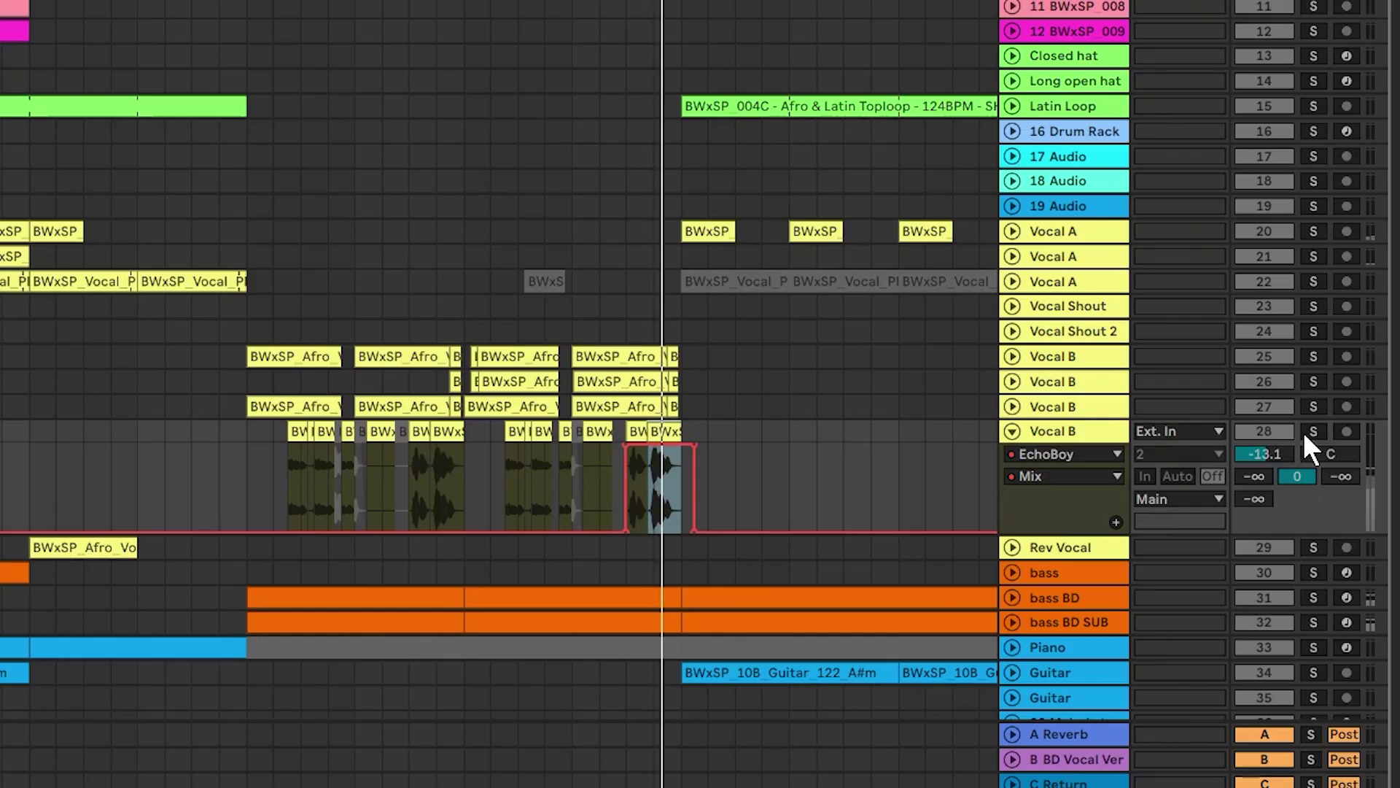
pyautogui.click(1309, 431)
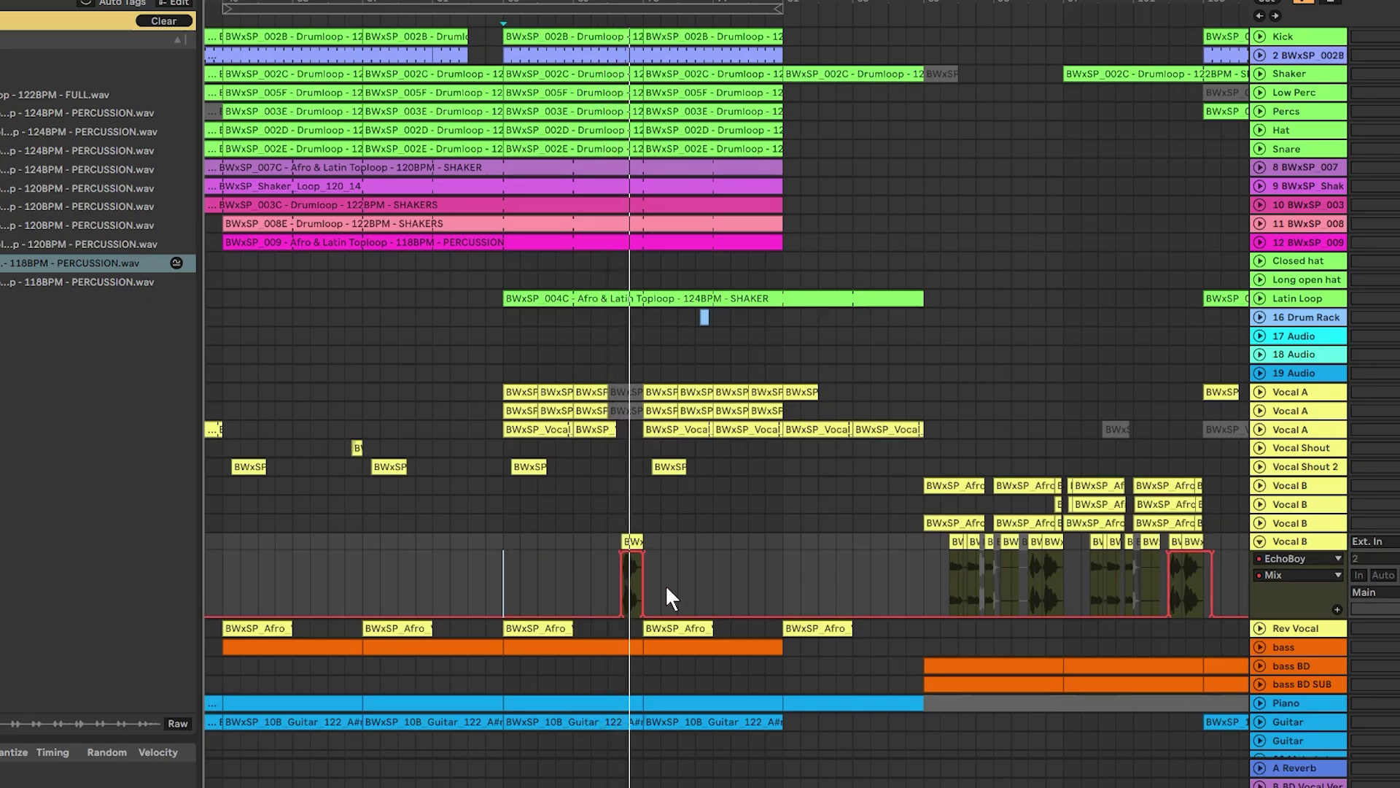
# Solo the Piano and play its last clip at bars 233 to 241 with the note editor enlarged.
pyautogui.scroll(-3, 688, 571)
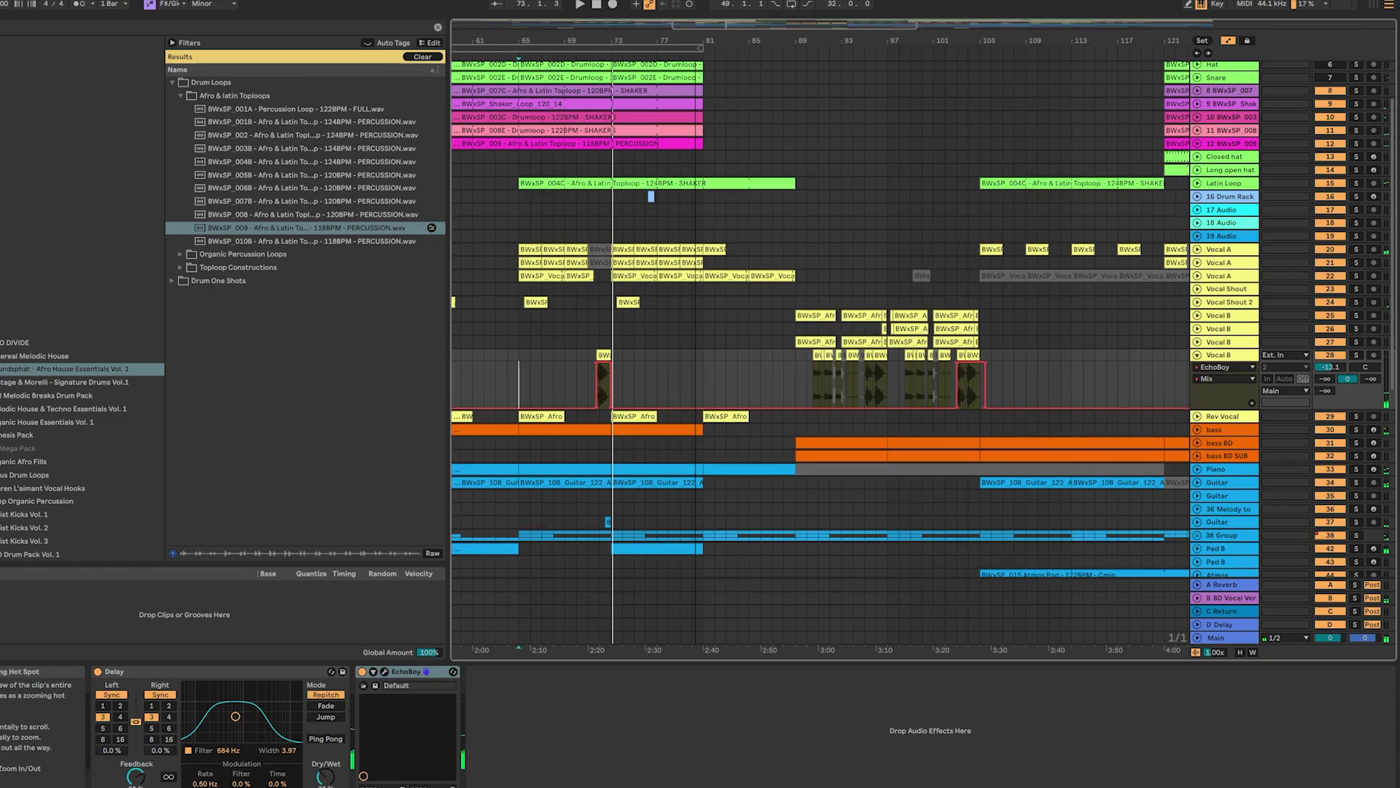
pyautogui.hscroll(5, 1113, 372)
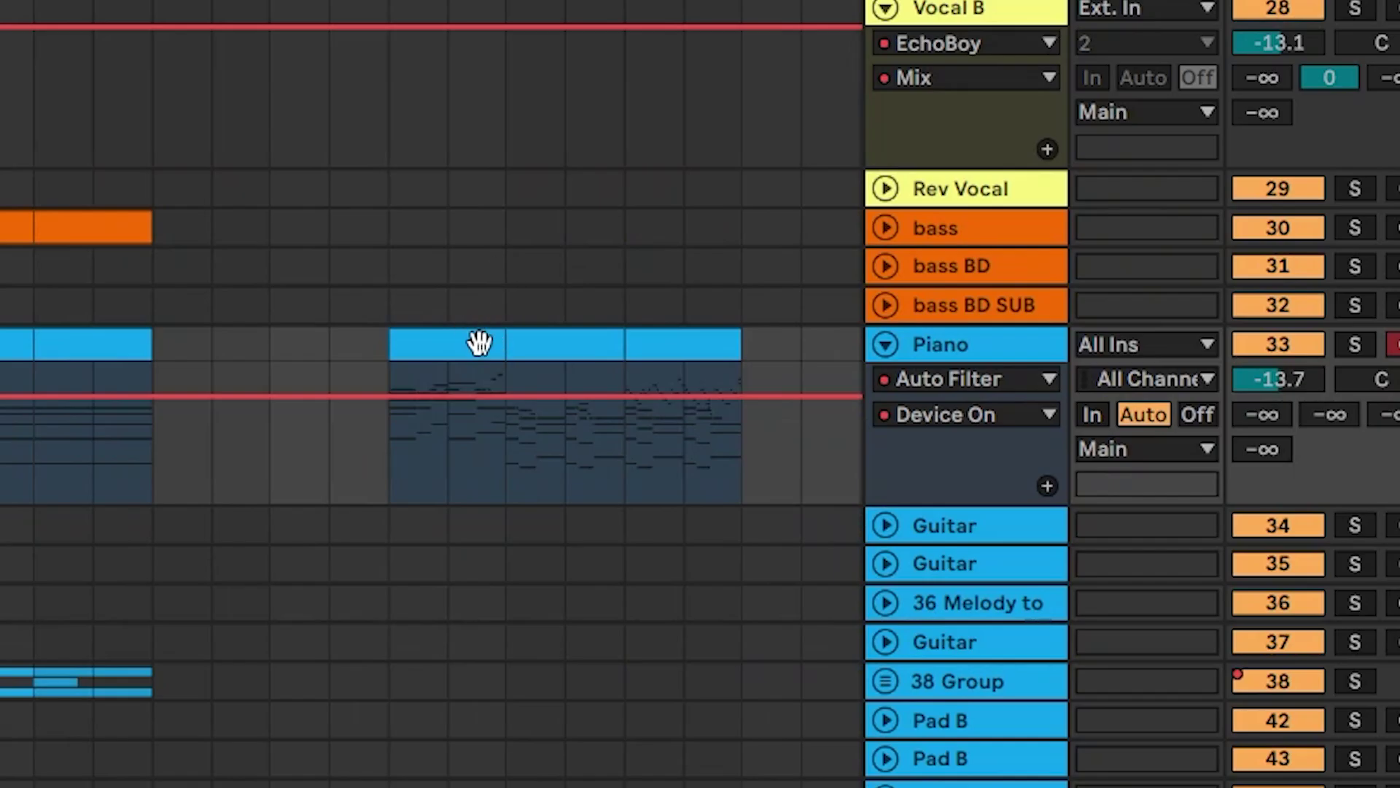
pyautogui.click(479, 342)
pyautogui.click(701, 339)
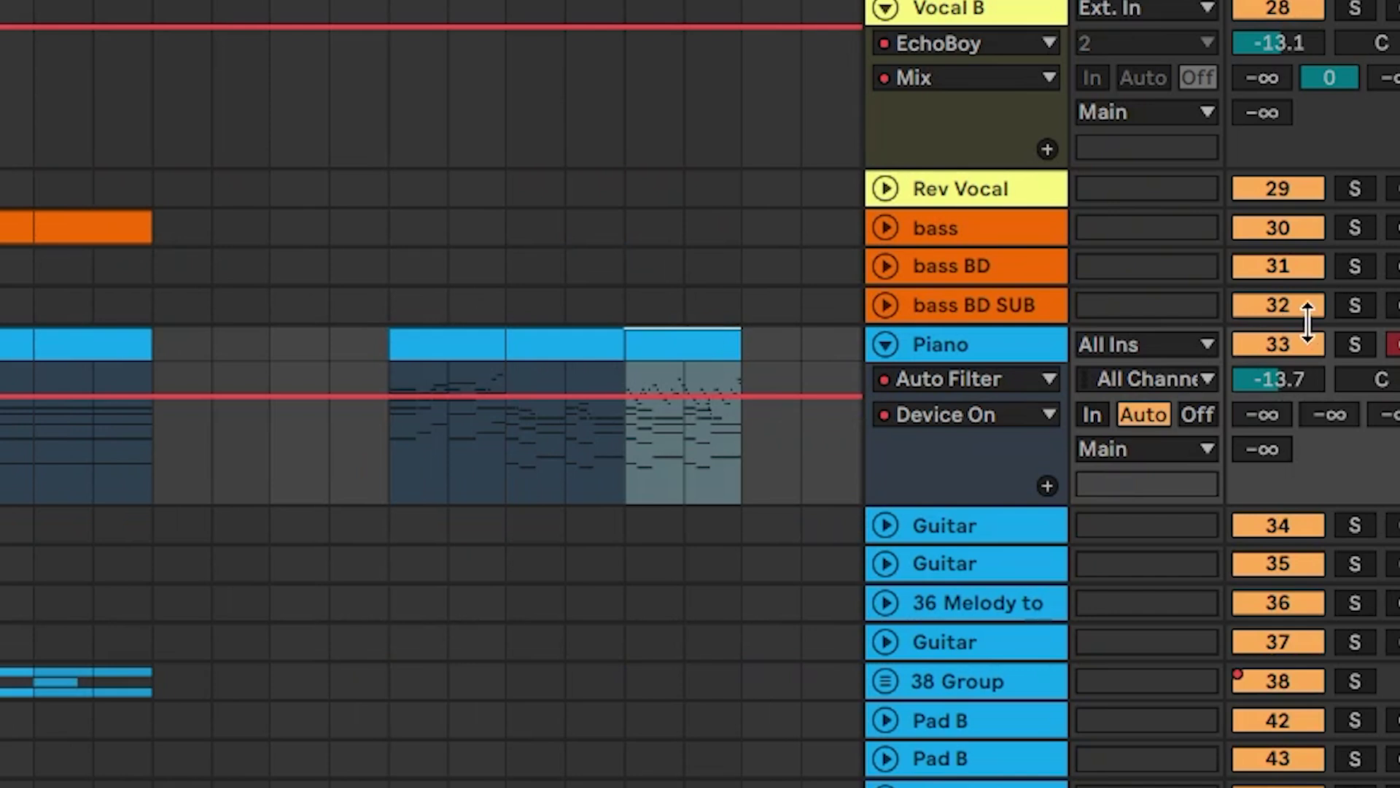
pyautogui.click(1354, 345)
pyautogui.click(566, 438)
pyautogui.press('space')
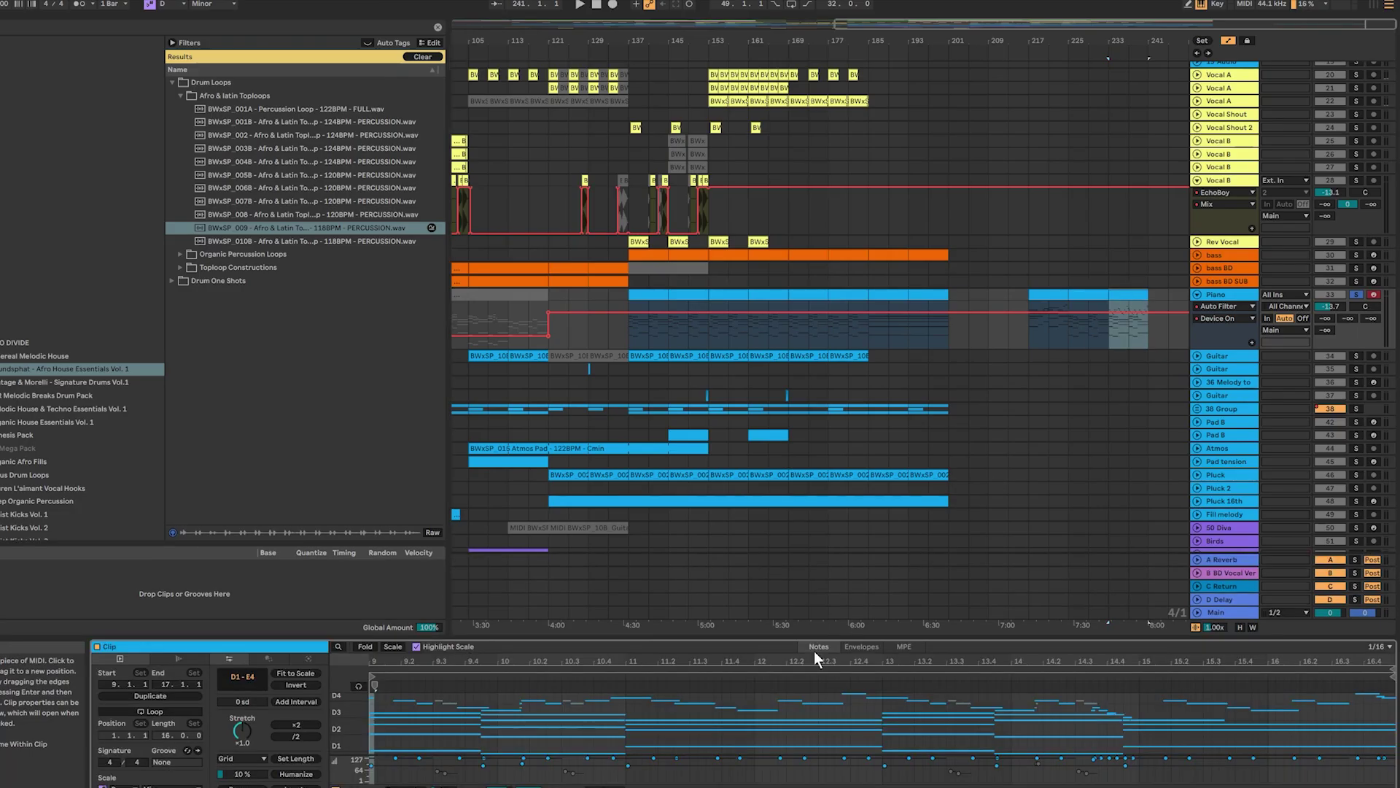
pyautogui.moveTo(897, 636); pyautogui.dragTo(898, 478)
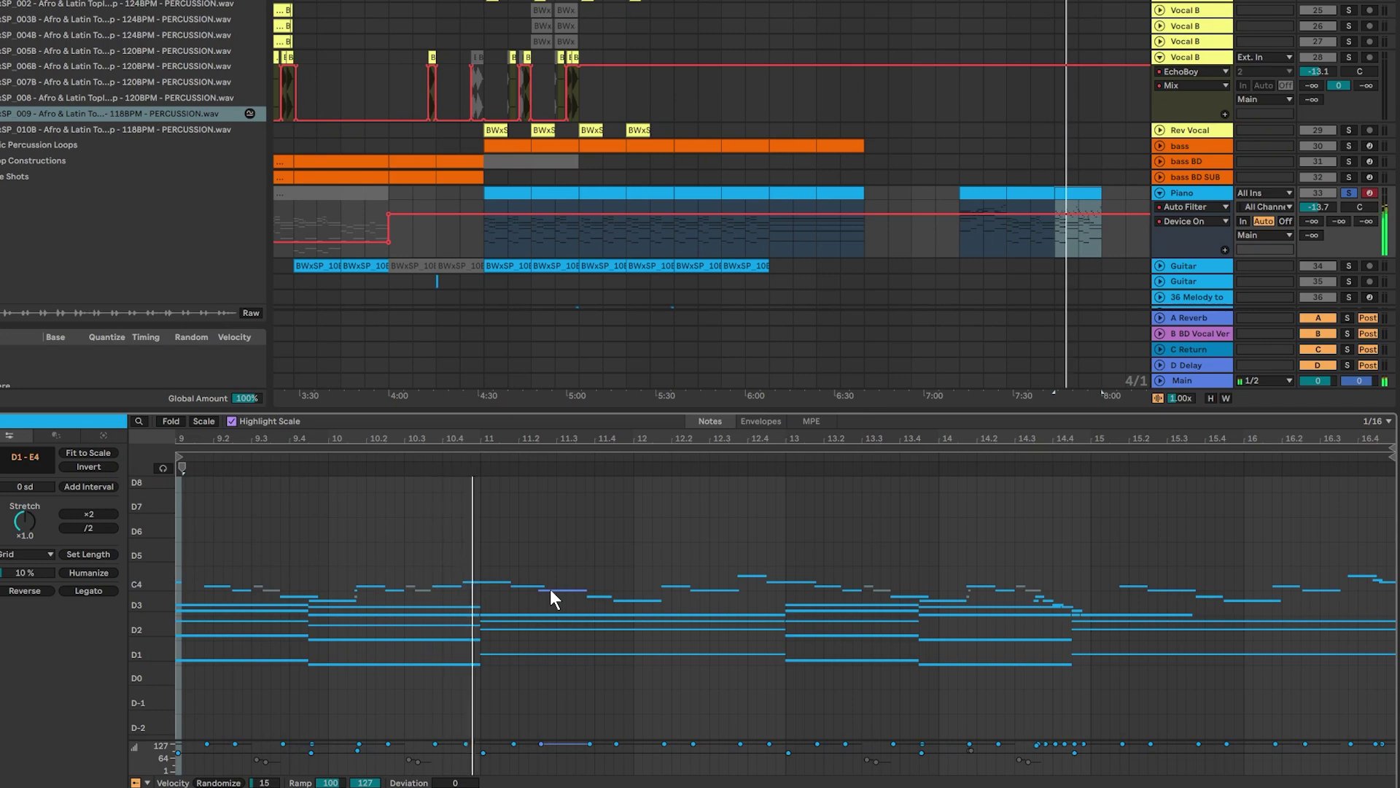
# Examine the short repeated chords in the Piano clip at bar 137 and play the clip from its start.
pyautogui.click(505, 194)
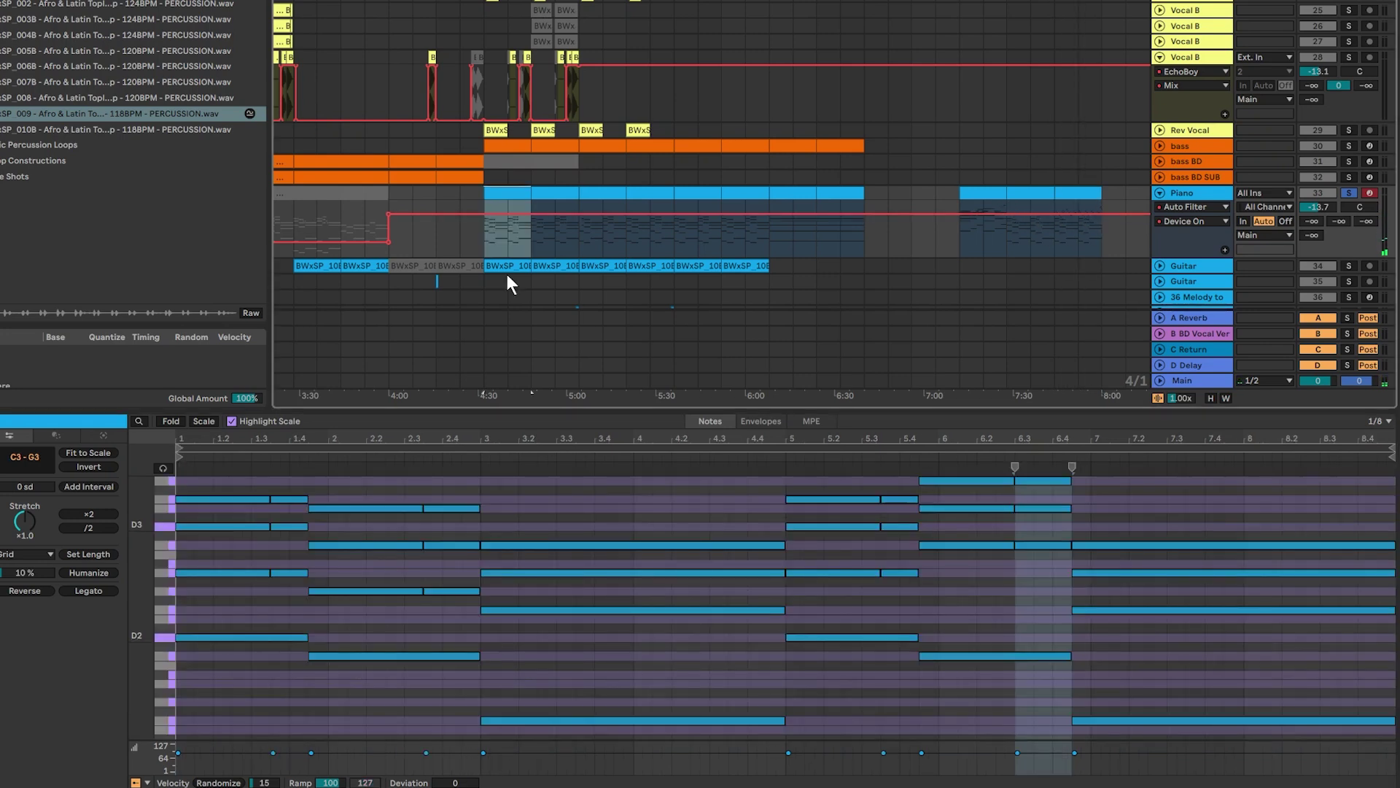
pyautogui.scroll(2, 392, 649)
pyautogui.moveTo(166, 642); pyautogui.dragTo(154, 645)
pyautogui.click(294, 540)
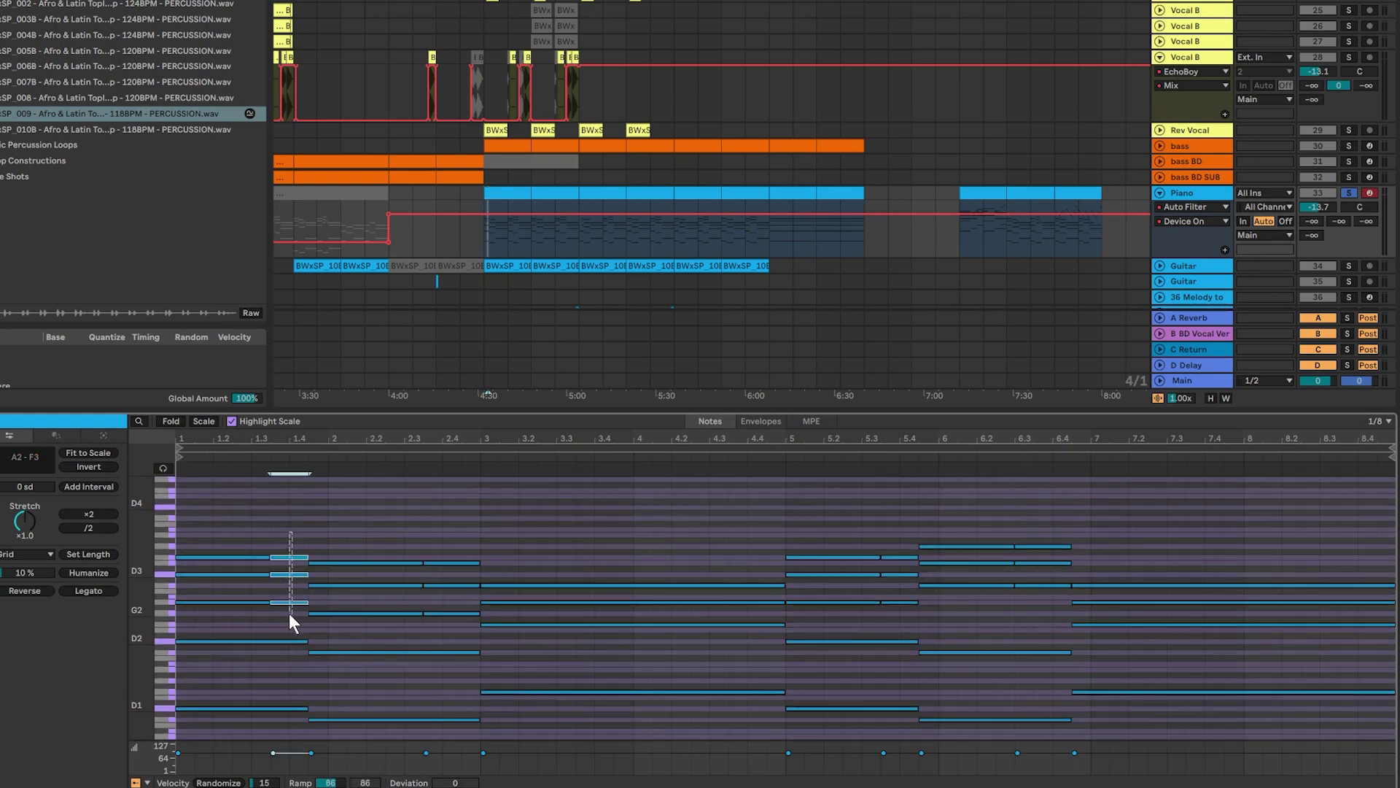
pyautogui.moveTo(441, 529); pyautogui.dragTo(446, 629)
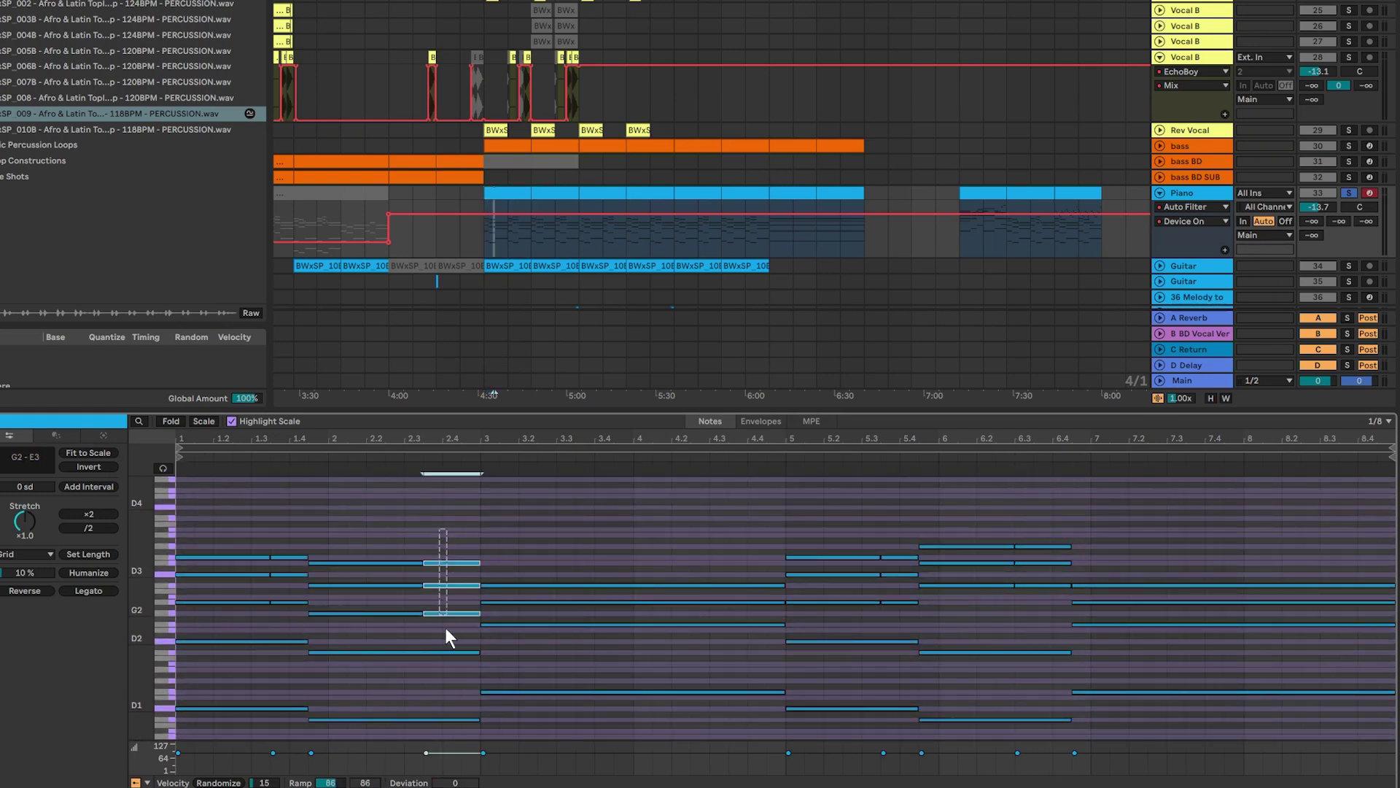
pyautogui.moveTo(281, 537); pyautogui.dragTo(290, 630)
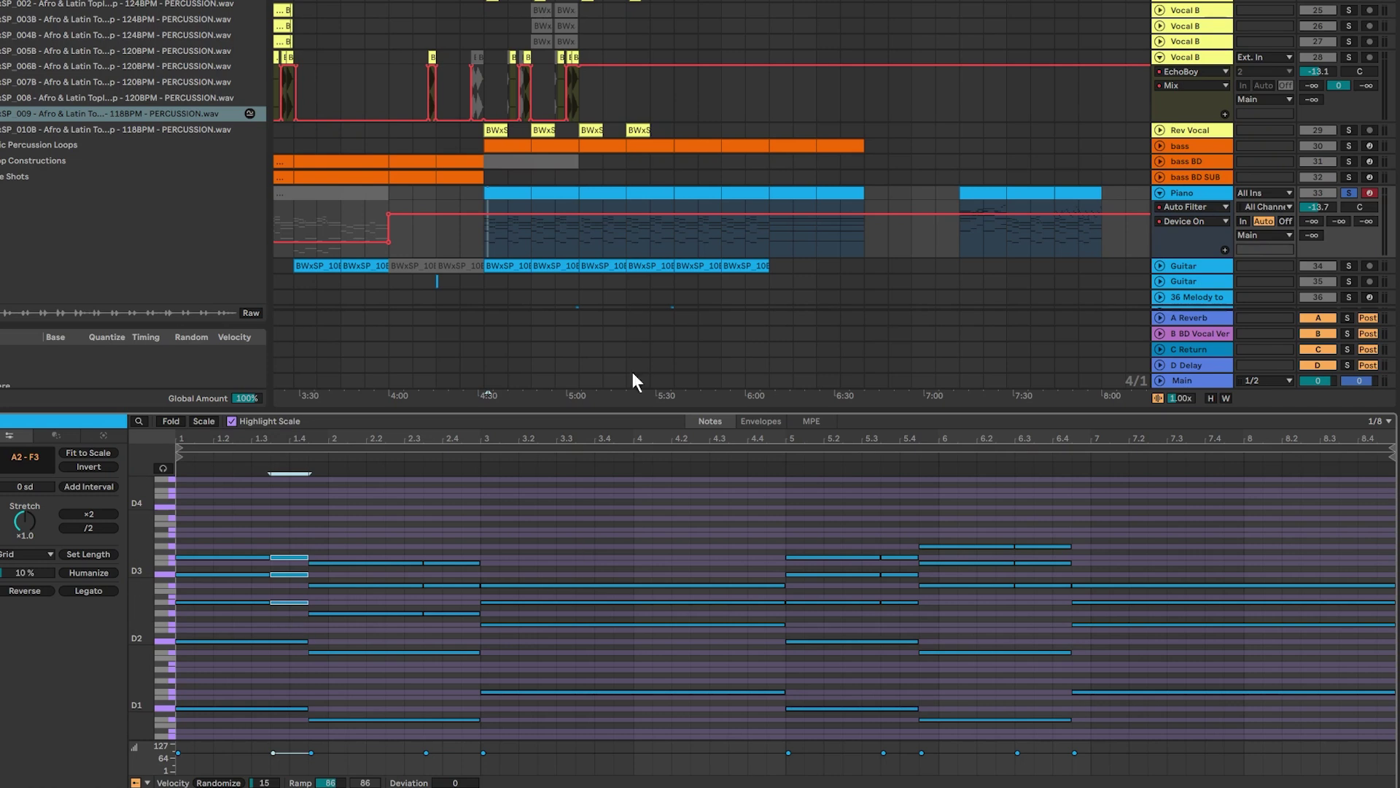
pyautogui.click(490, 194)
pyautogui.press('space')
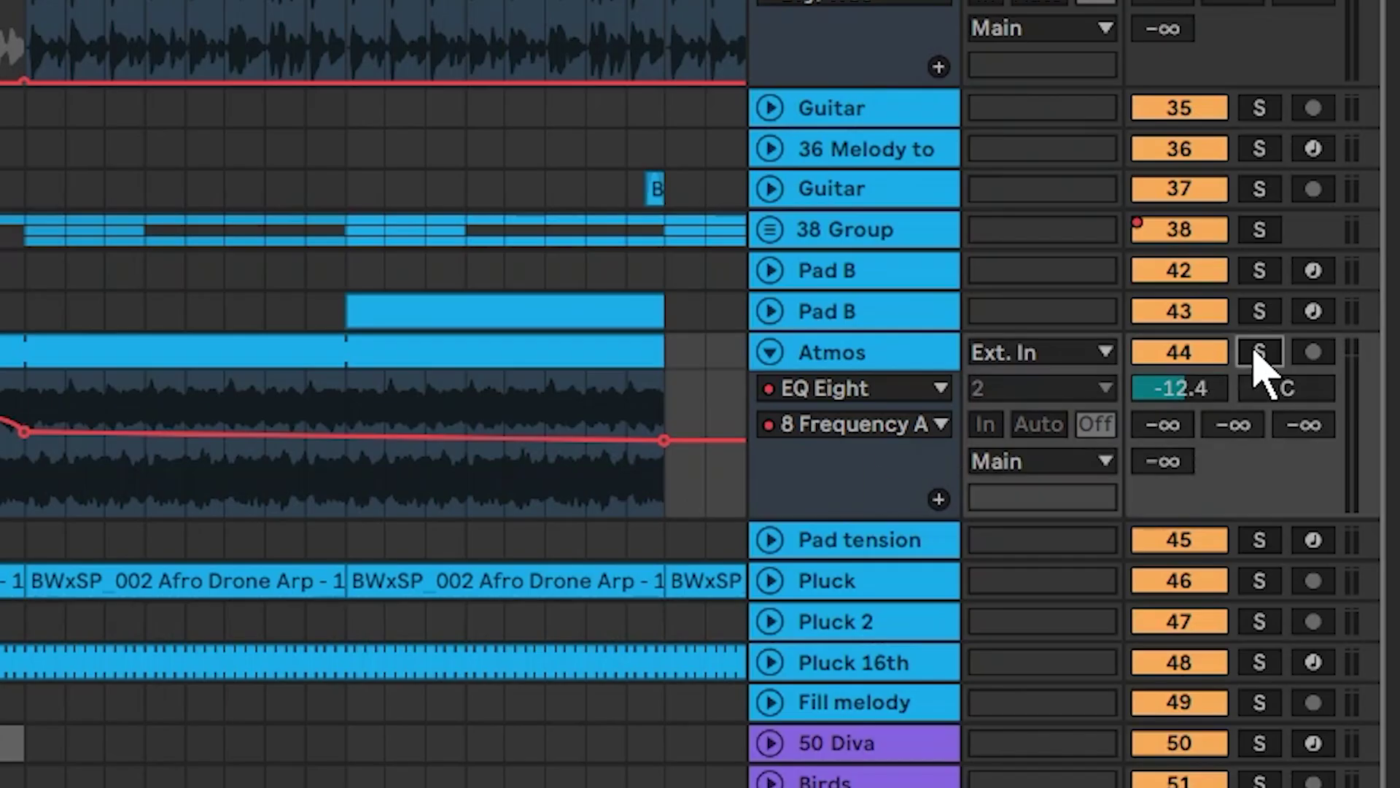
# Solo the Atmos track and play its pad from bar 105, examining the EQ Eight frequency automation.
pyautogui.click(1259, 352)
pyautogui.moveTo(703, 492); pyautogui.dragTo(1039, 494)
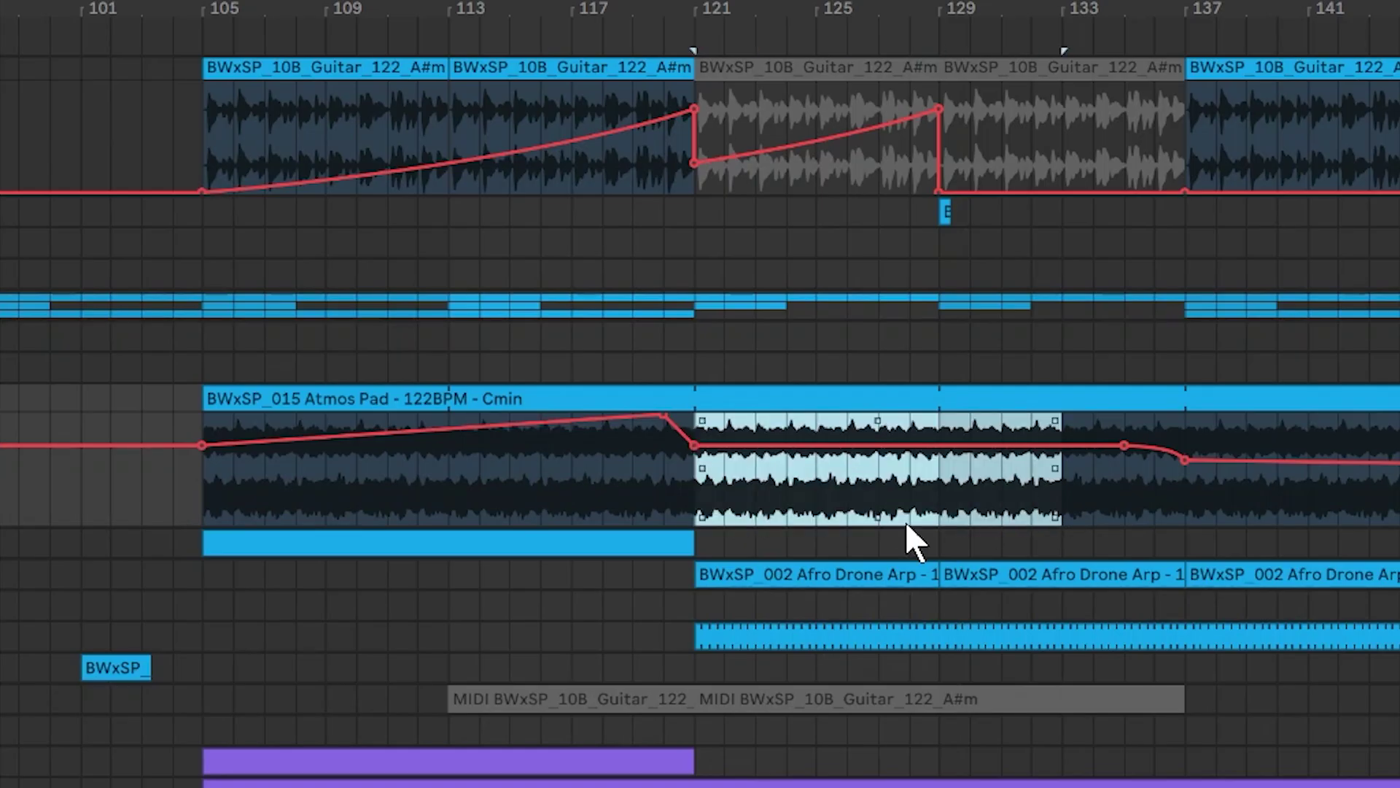
pyautogui.click(479, 511)
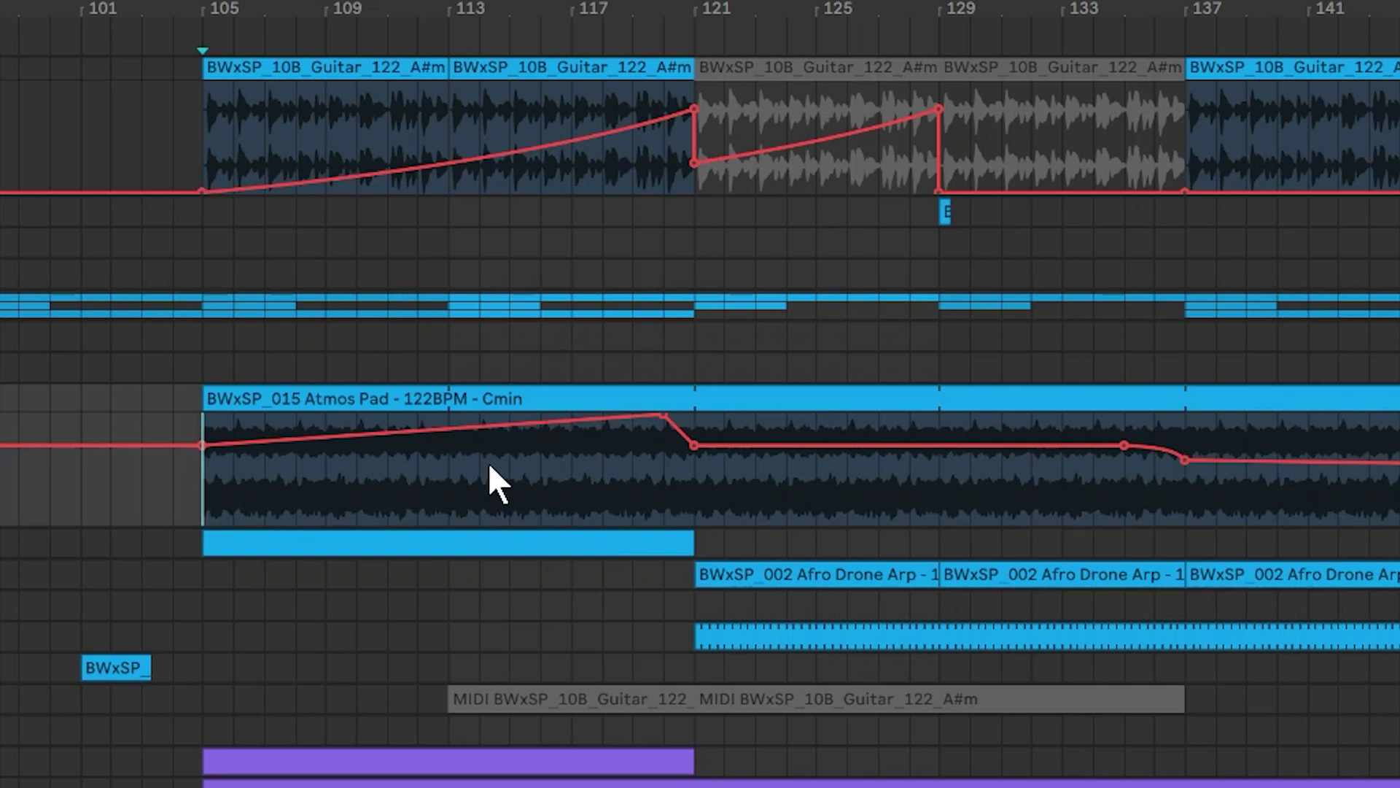
pyautogui.click(447, 471)
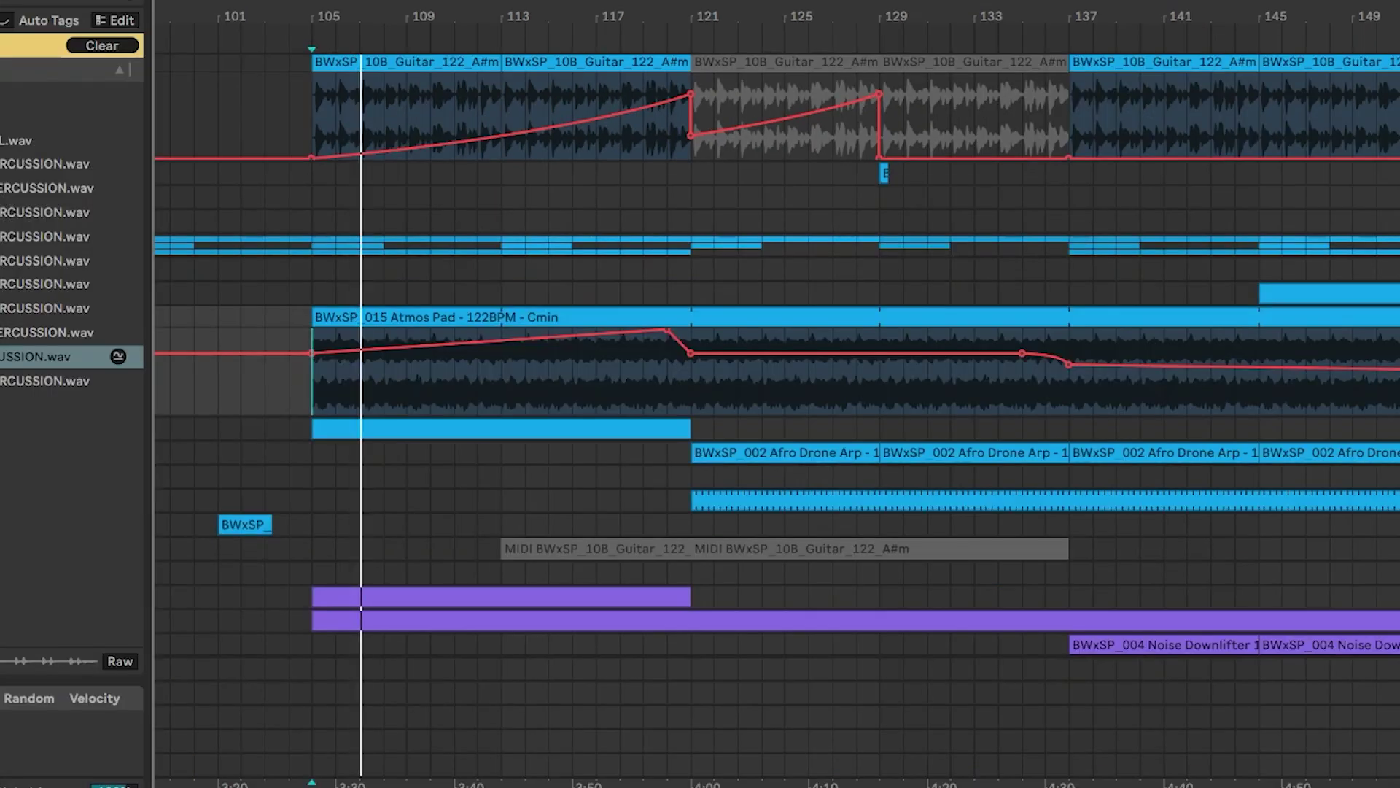
# Fold the expanded tracks and unsolo Atmos to review the melodic and effects layers in the full mix.
pyautogui.press('h')
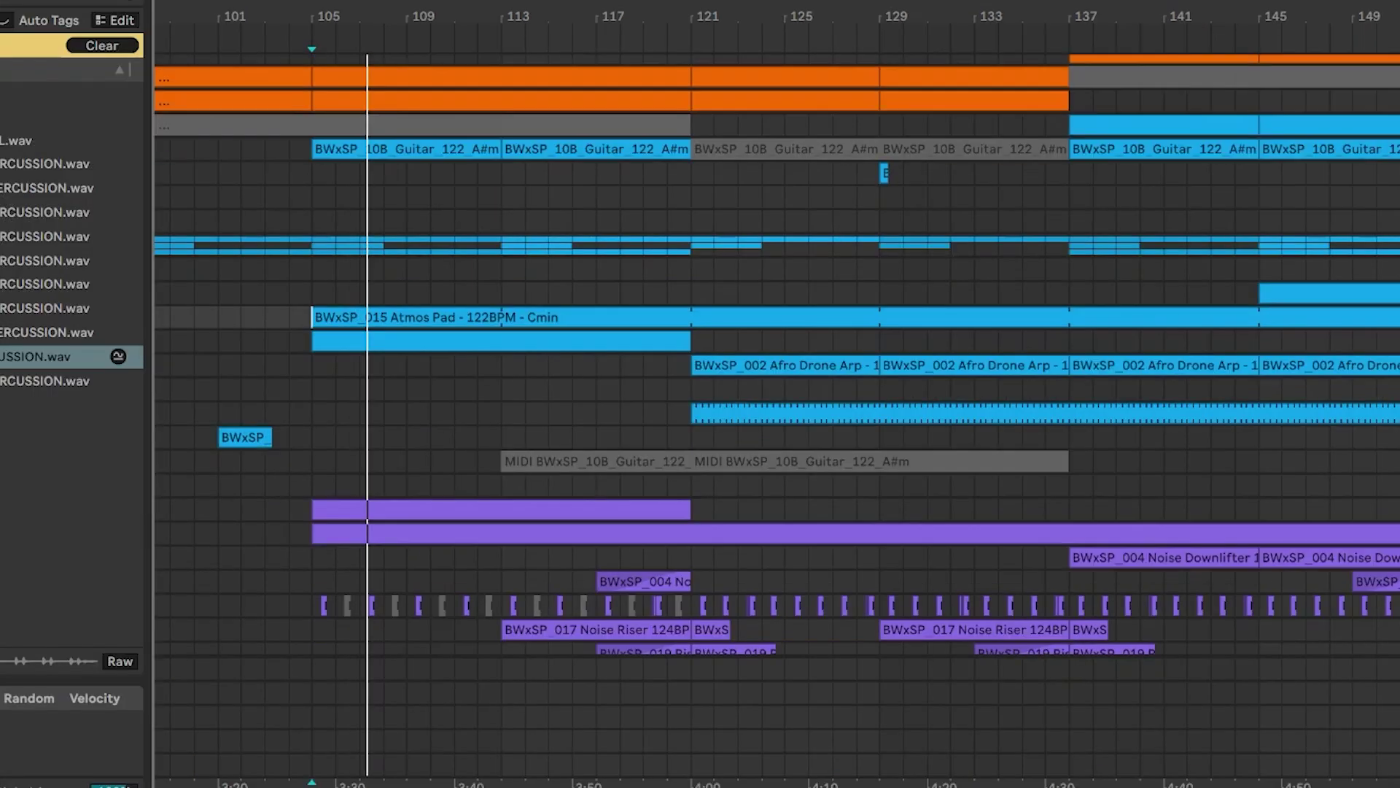
pyautogui.scroll(-2, 851, 338)
pyautogui.click(1276, 405)
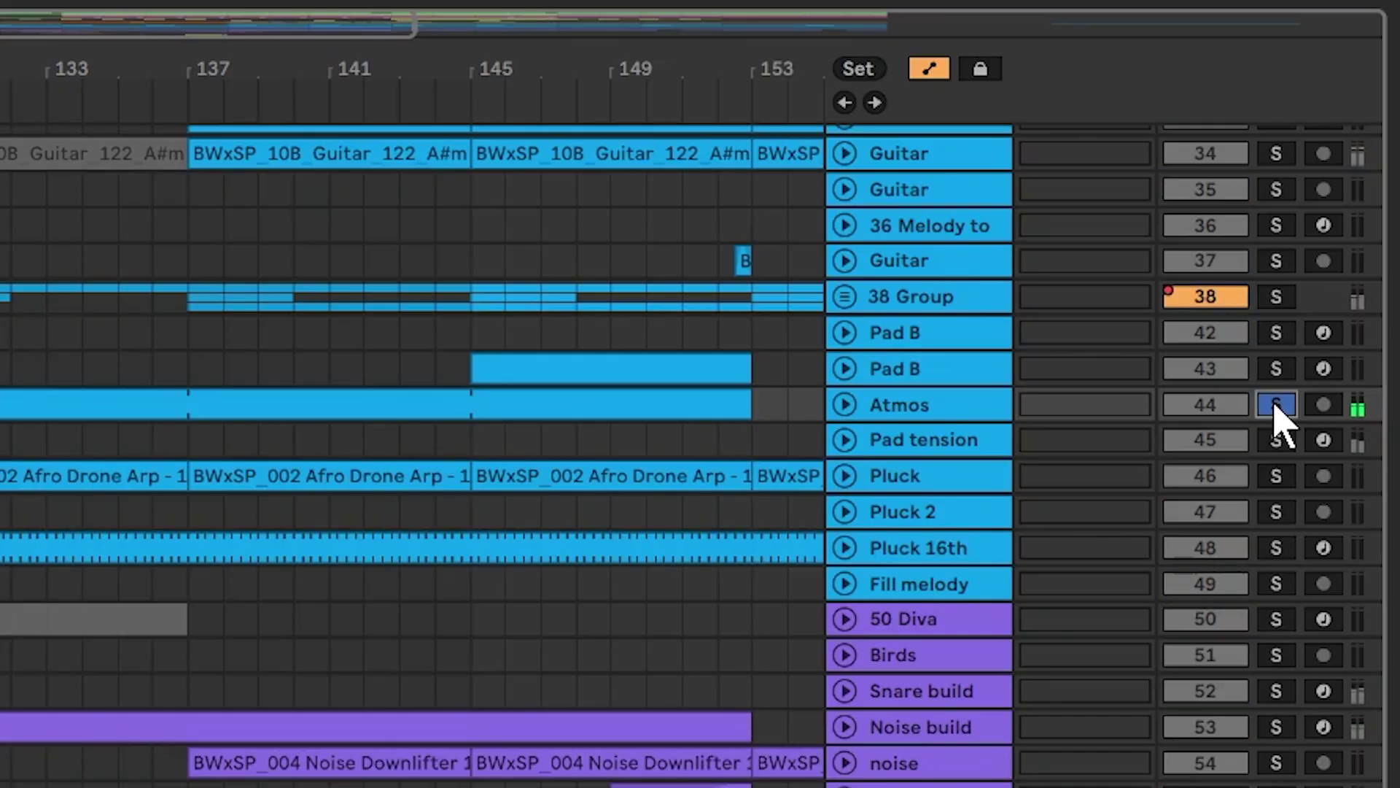
pyautogui.click(1275, 406)
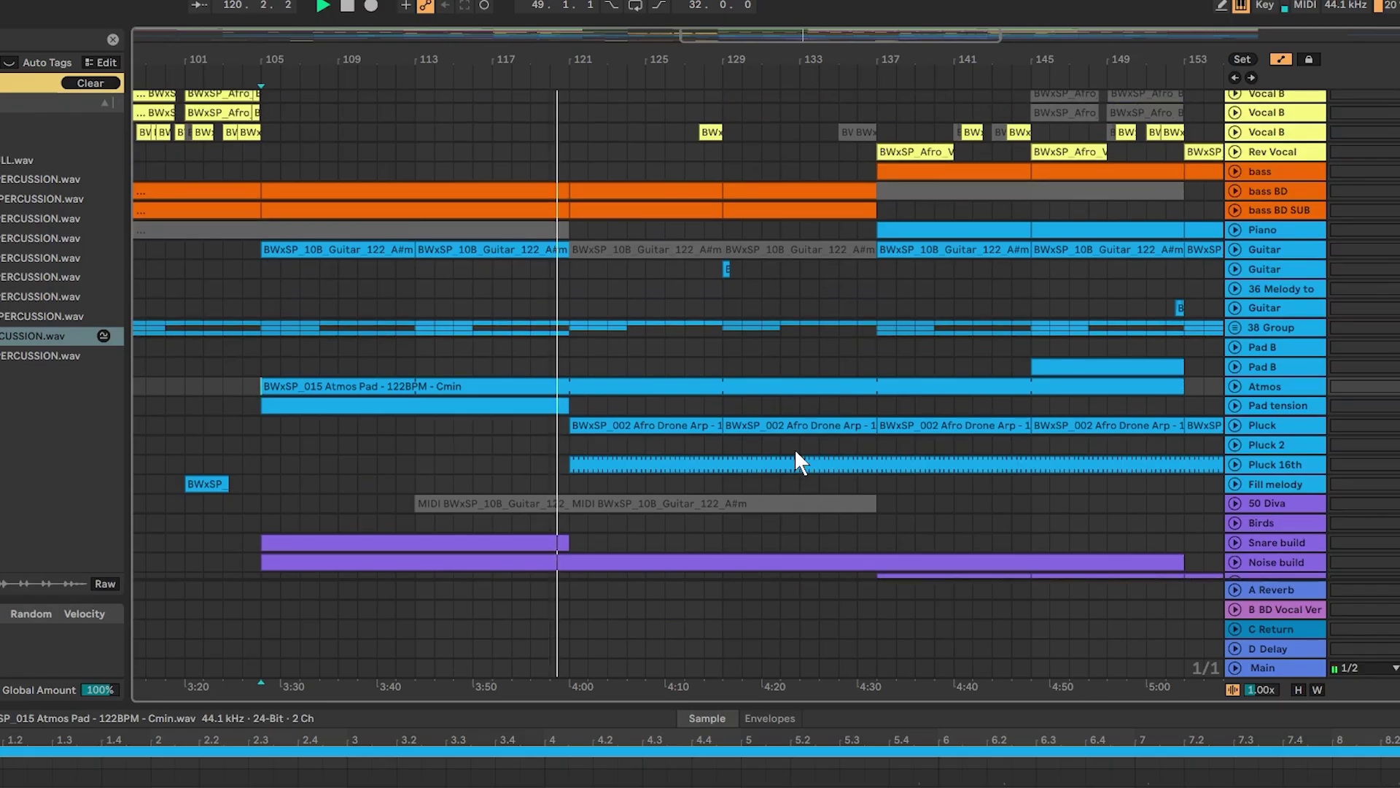
pyautogui.scroll(2, 797, 456)
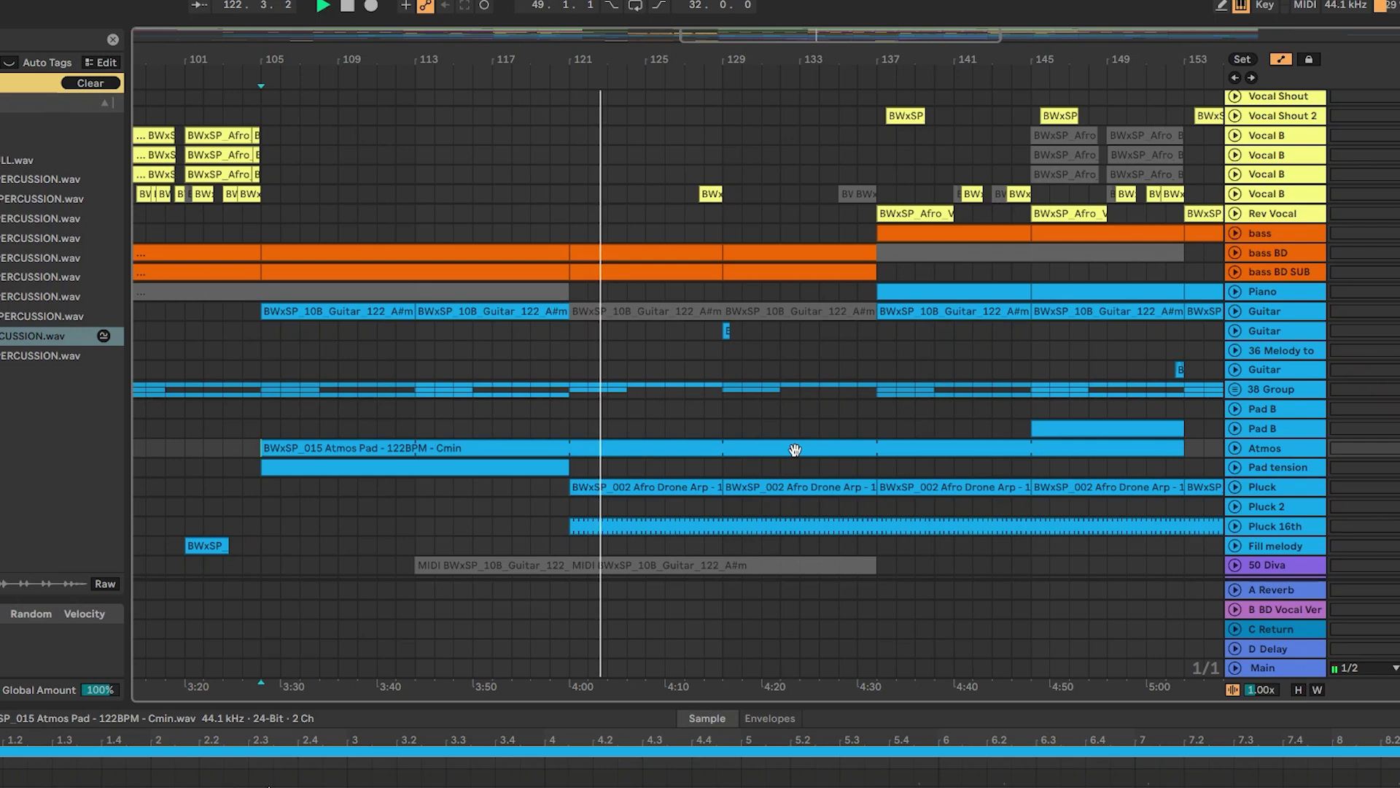
pyautogui.scroll(-10, 795, 449)
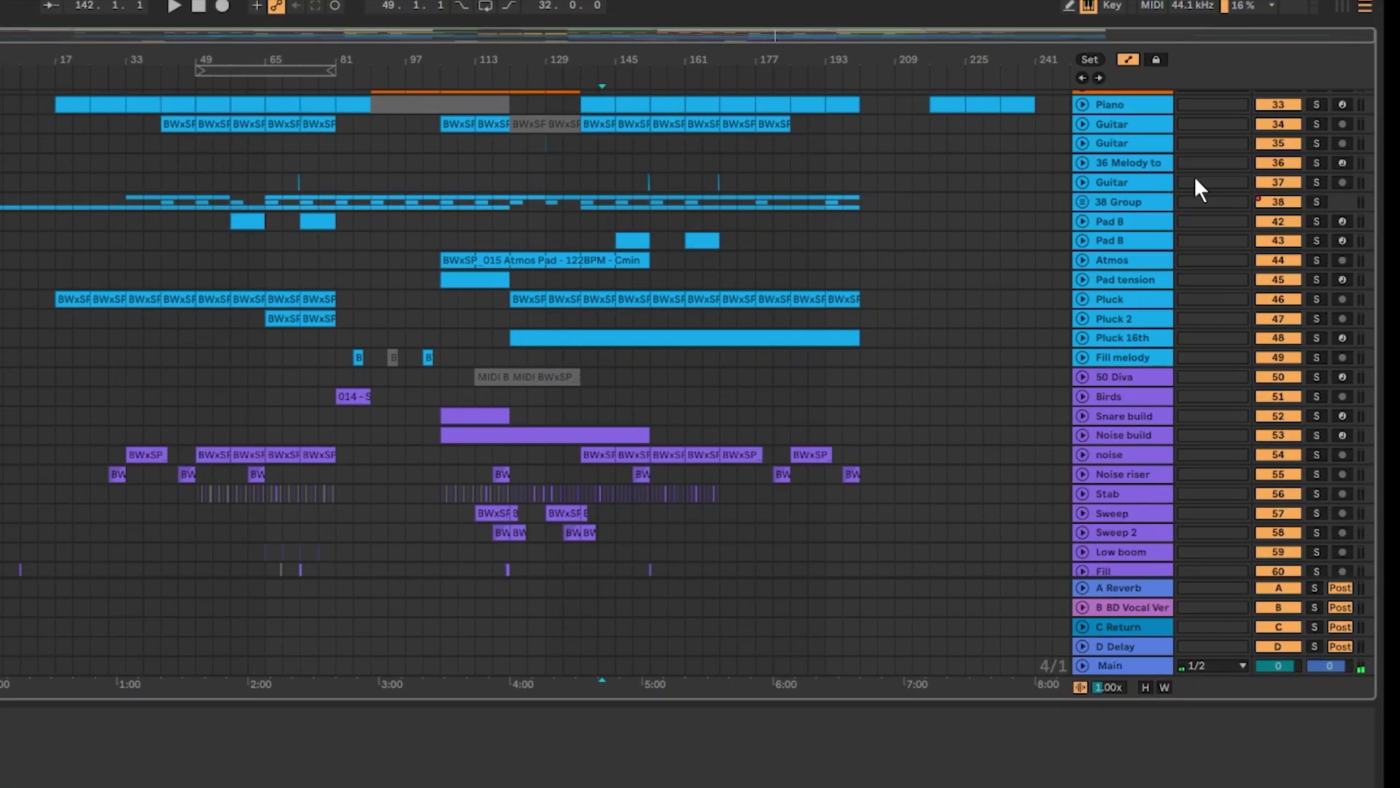
# Examine the shaker and percussion toploop layers, selecting the 003C shaker clips at bars 1, 33 and 121 in turn.
pyautogui.scroll(10, 493, 159)
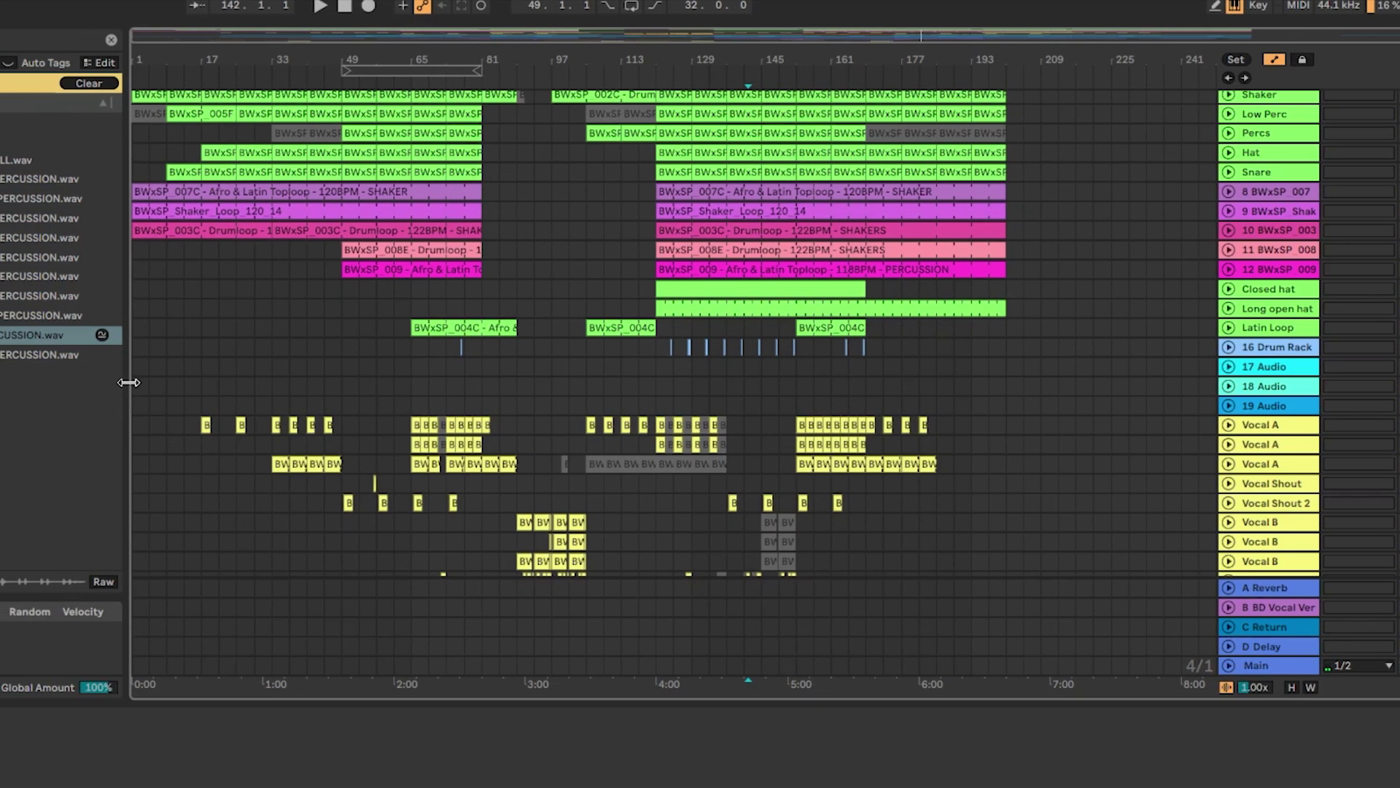
pyautogui.click(144, 385)
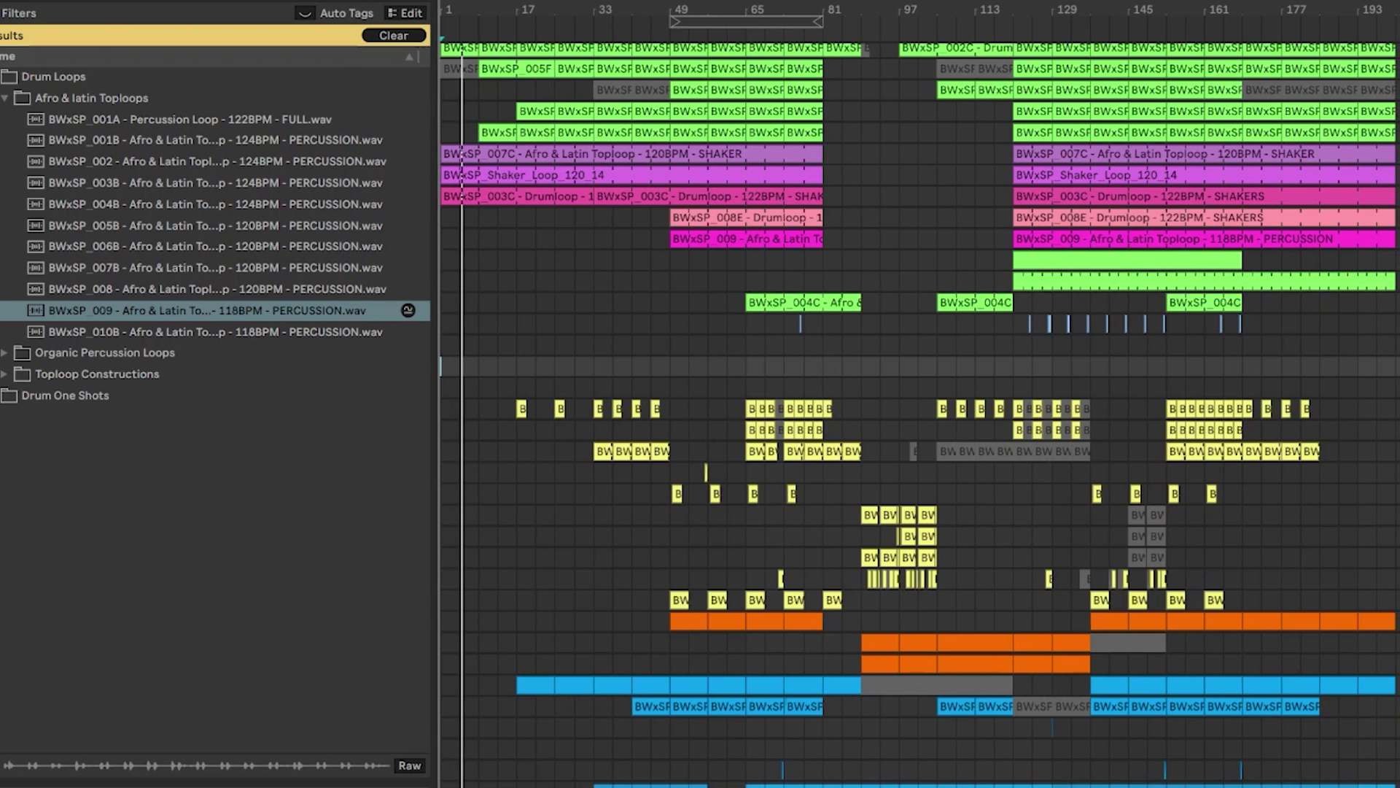
pyautogui.scroll(5, 586, 464)
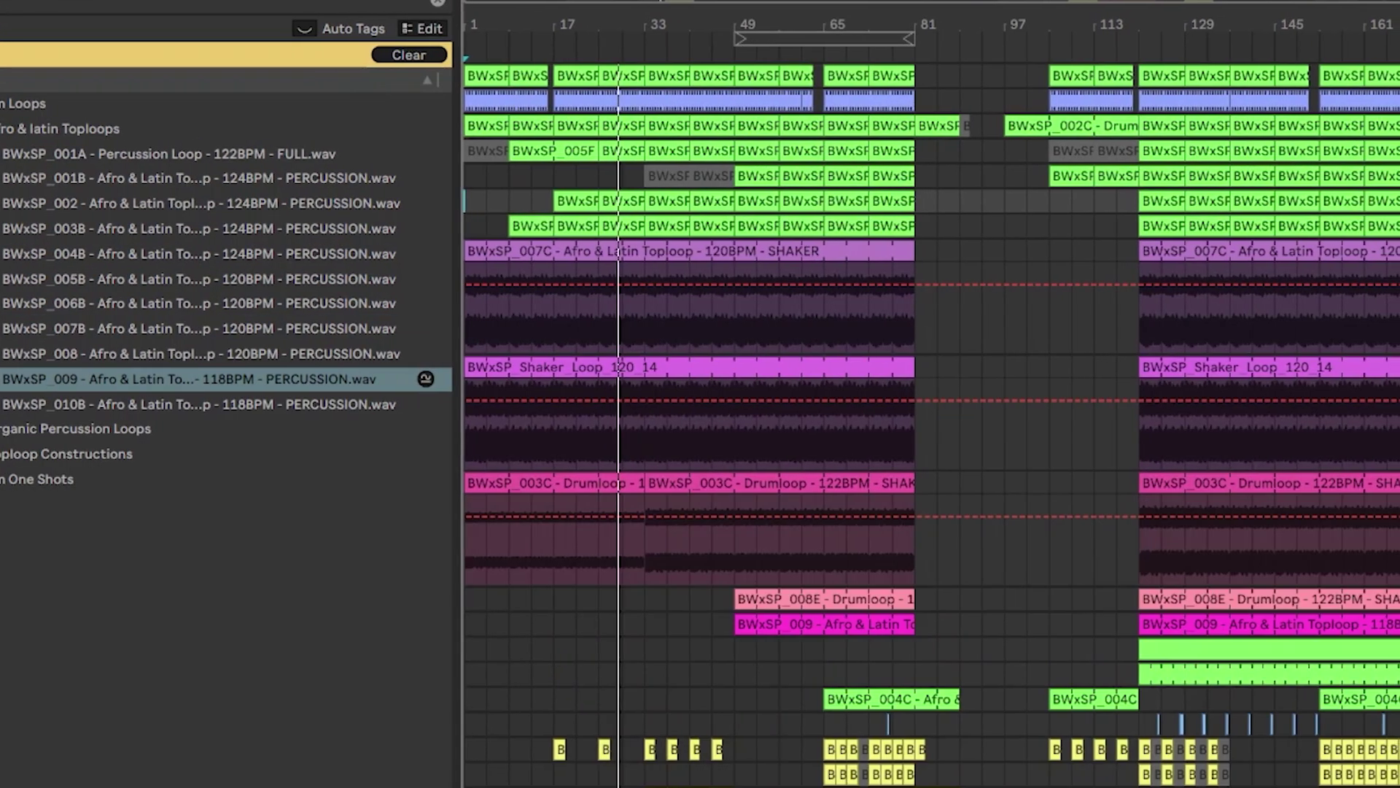
pyautogui.click(584, 483)
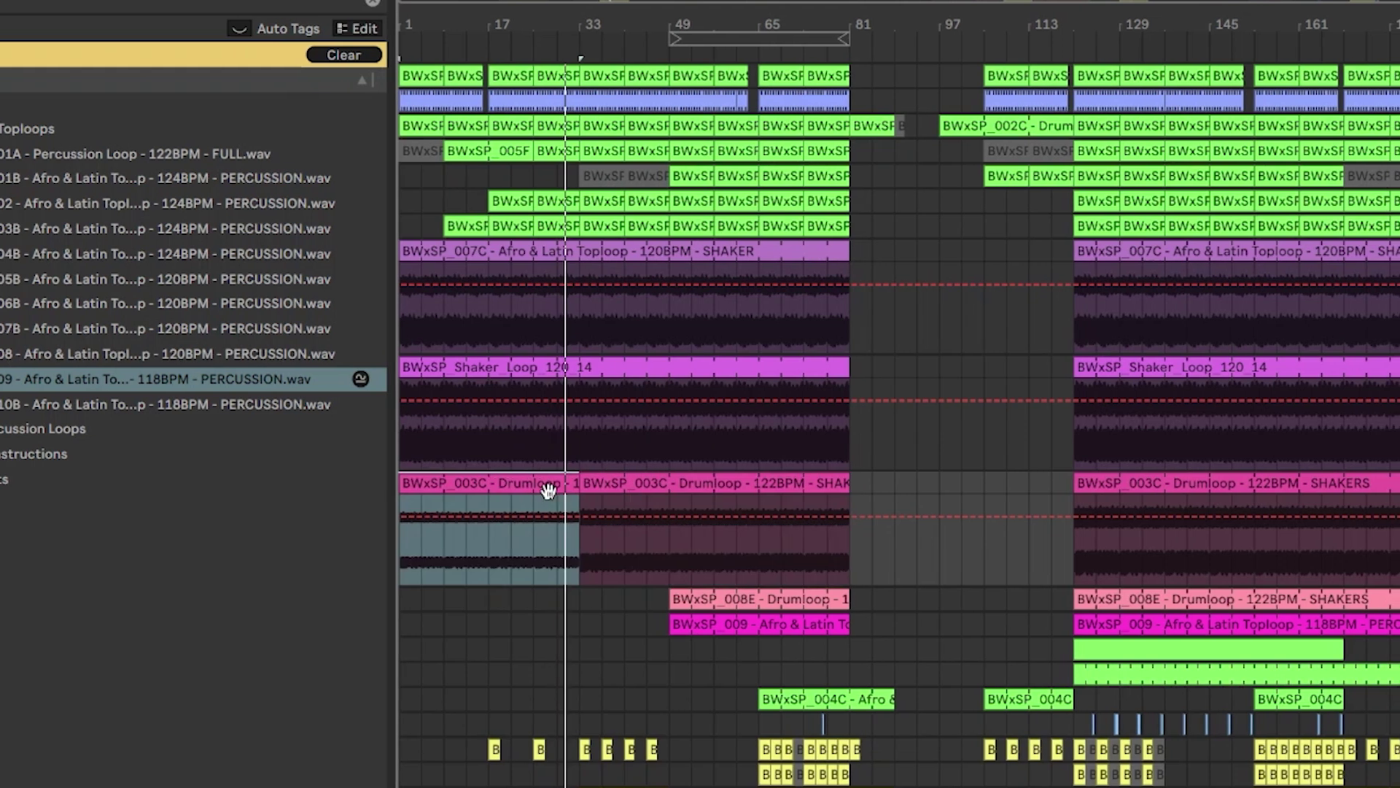
pyautogui.click(685, 496)
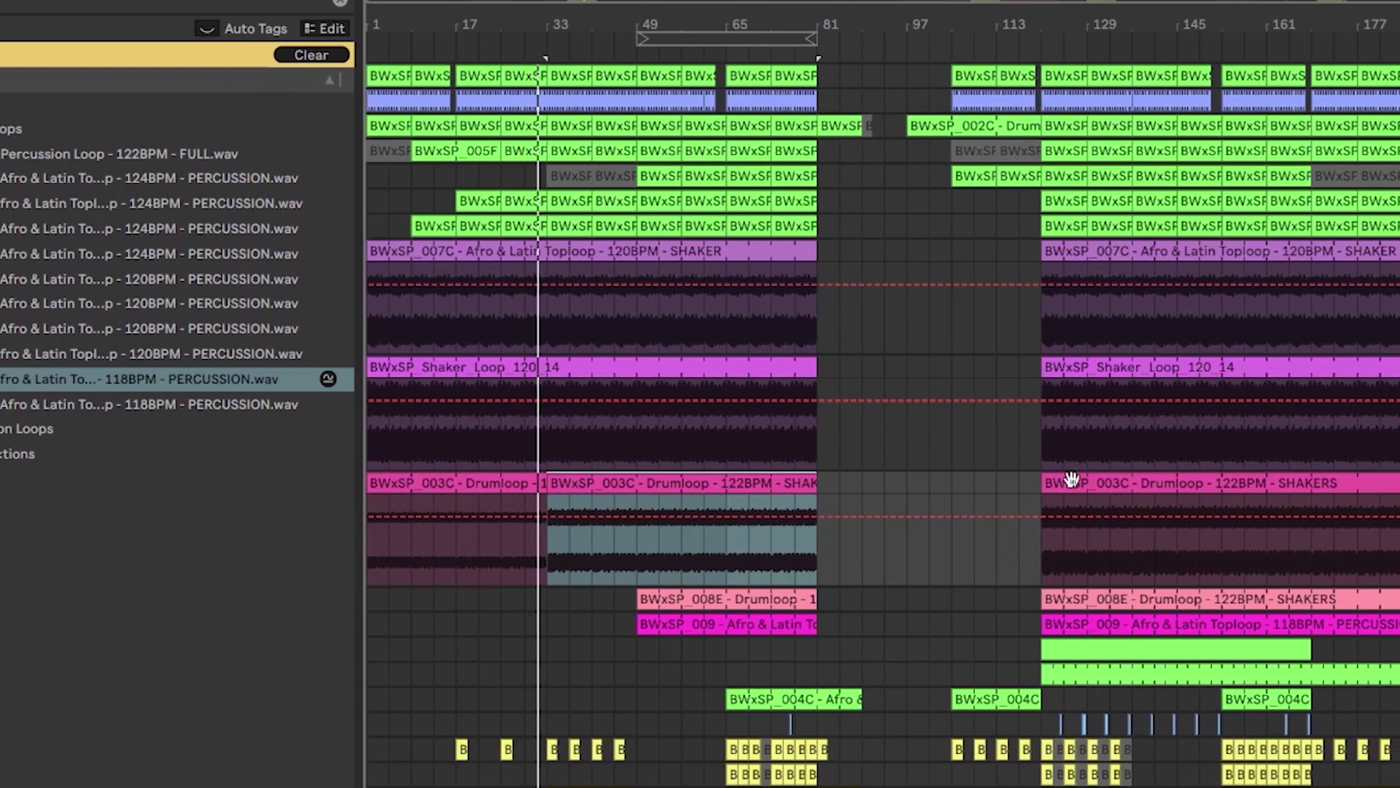
pyautogui.click(1091, 483)
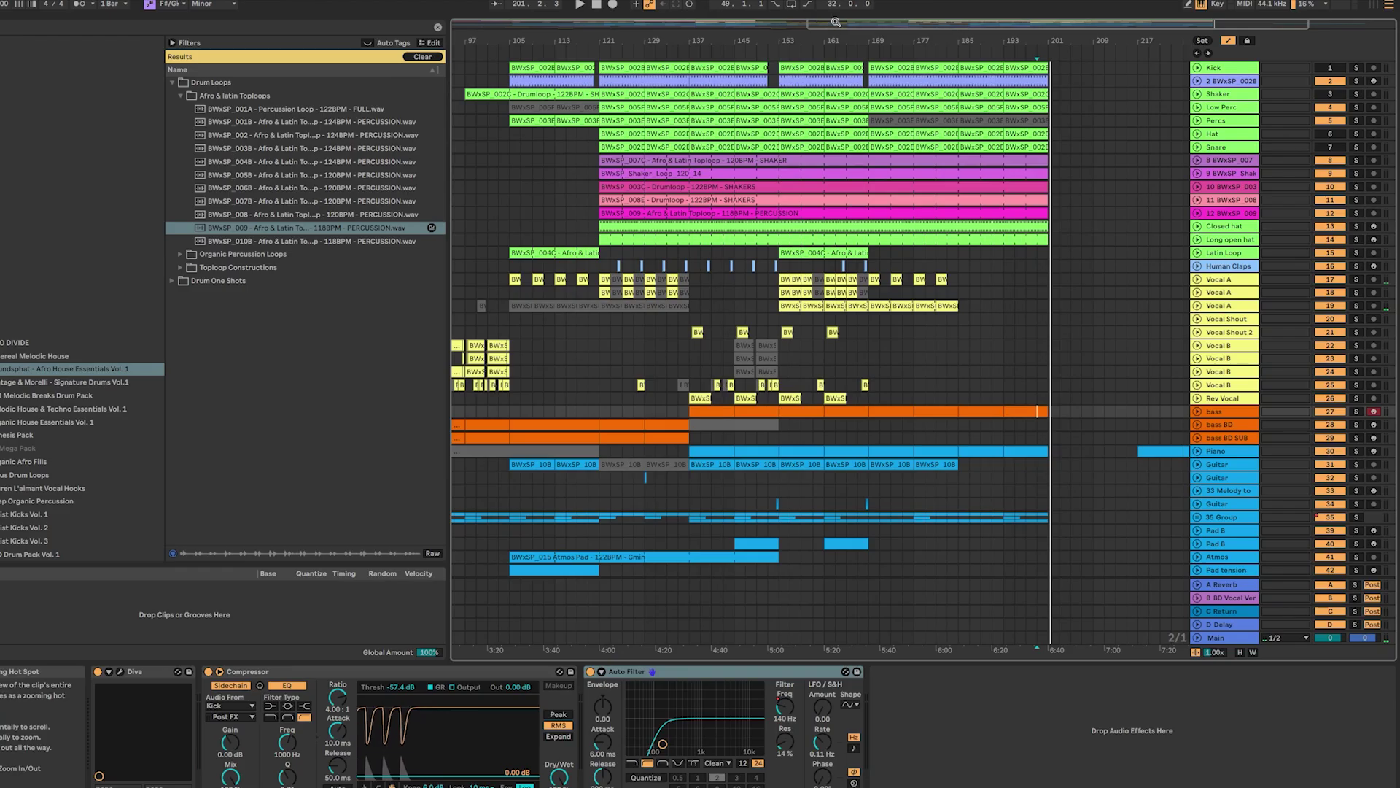
# Play the build-up from bar 117 and solo Low Perc and Latin Loop in turn, returning to the full mix.
pyautogui.moveTo(909, 24); pyautogui.dragTo(813, 21)
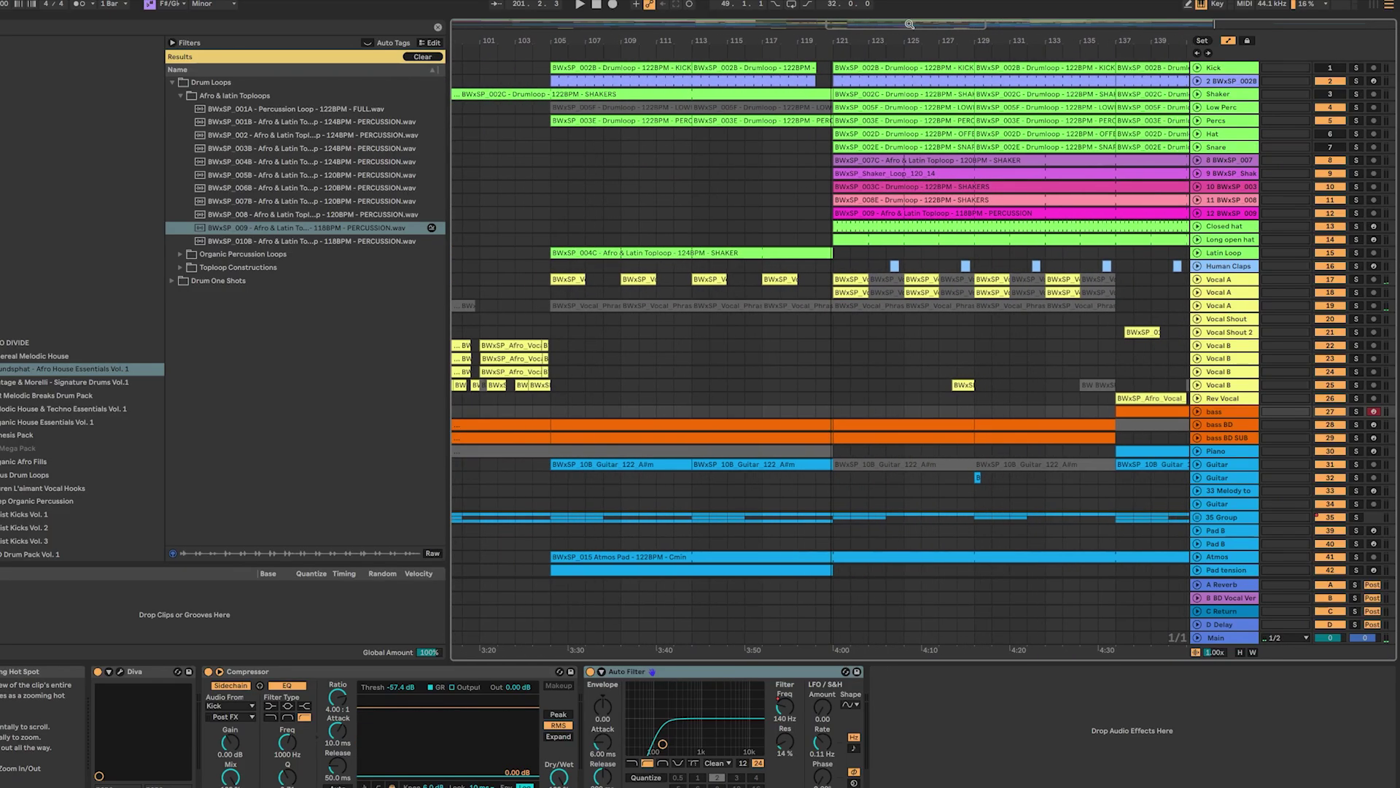
pyautogui.click(761, 220)
pyautogui.press('space')
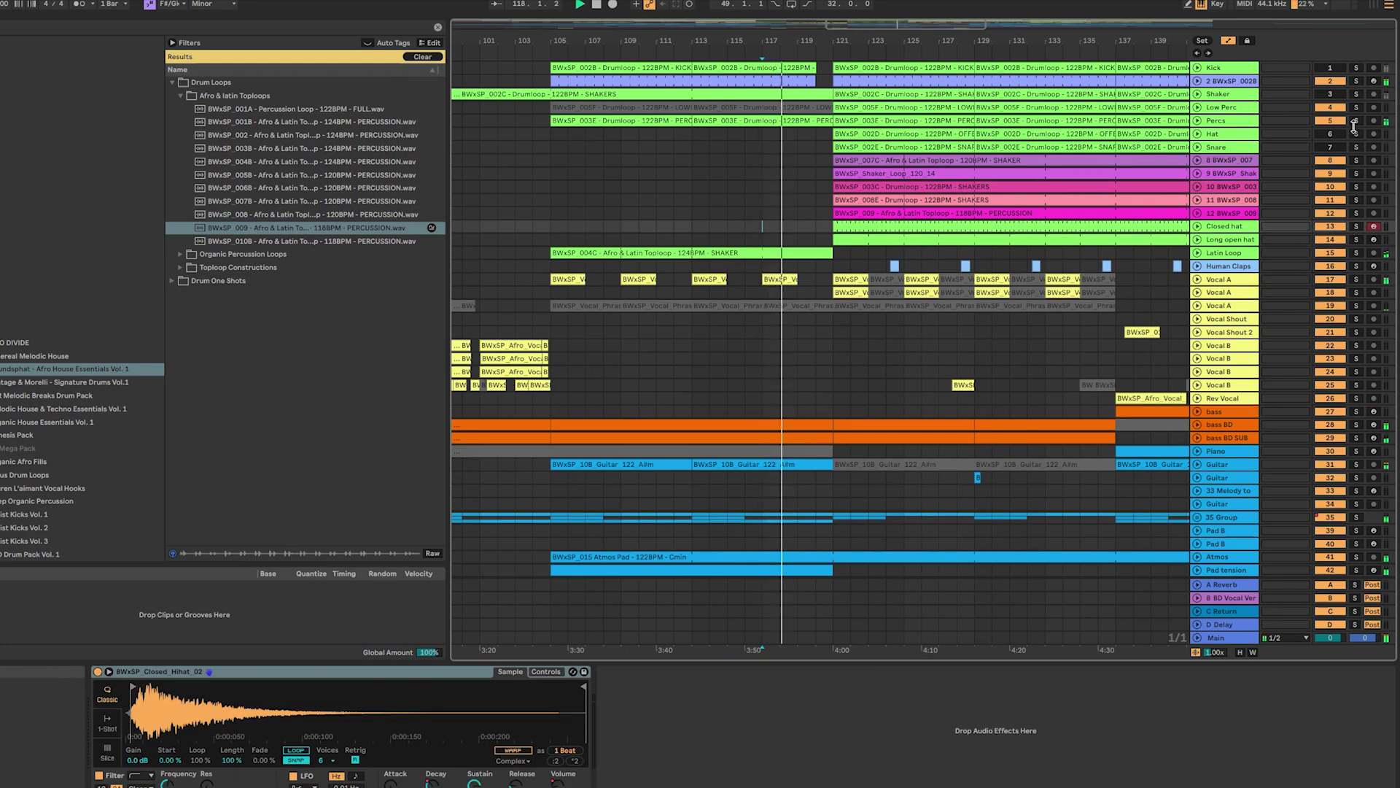
pyautogui.click(1356, 108)
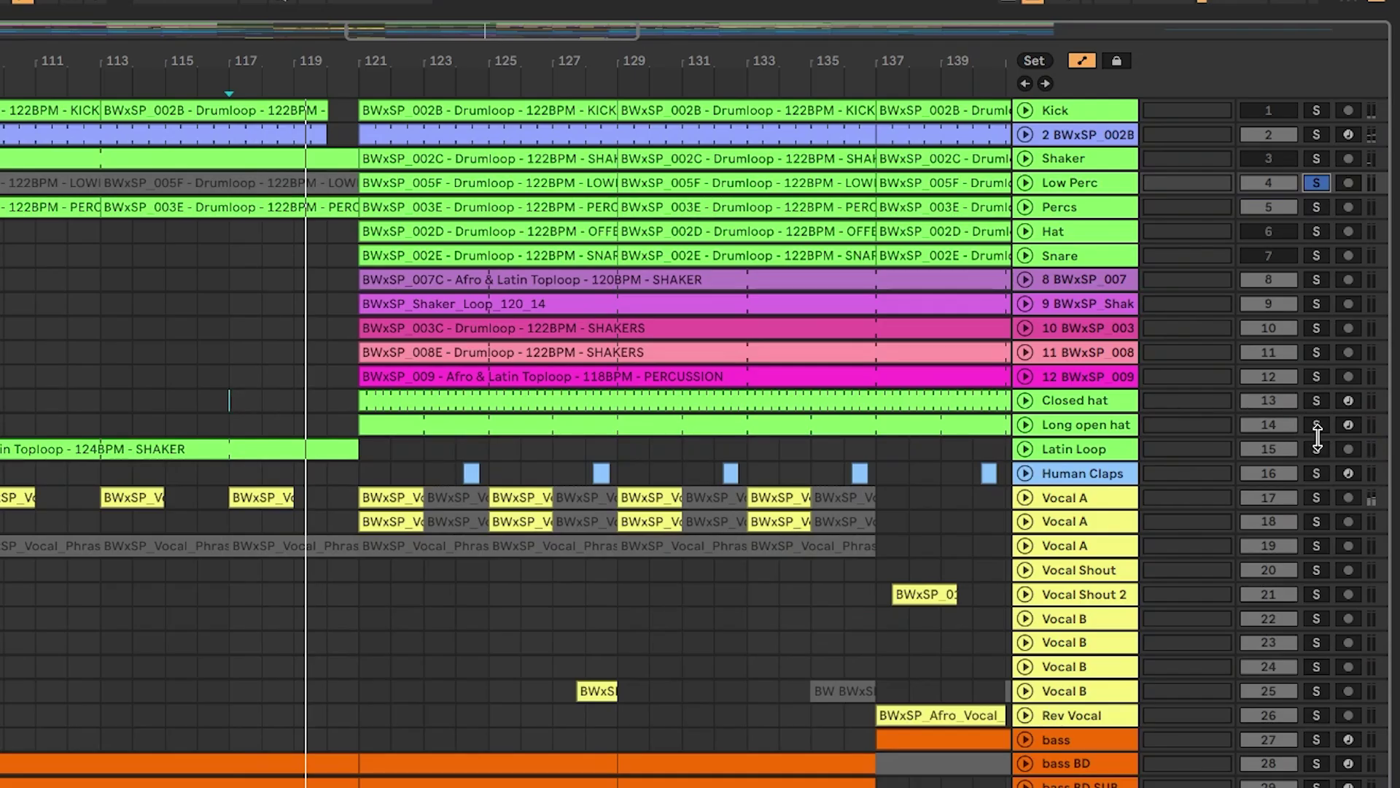
pyautogui.press('Down')
pyautogui.click(1314, 447)
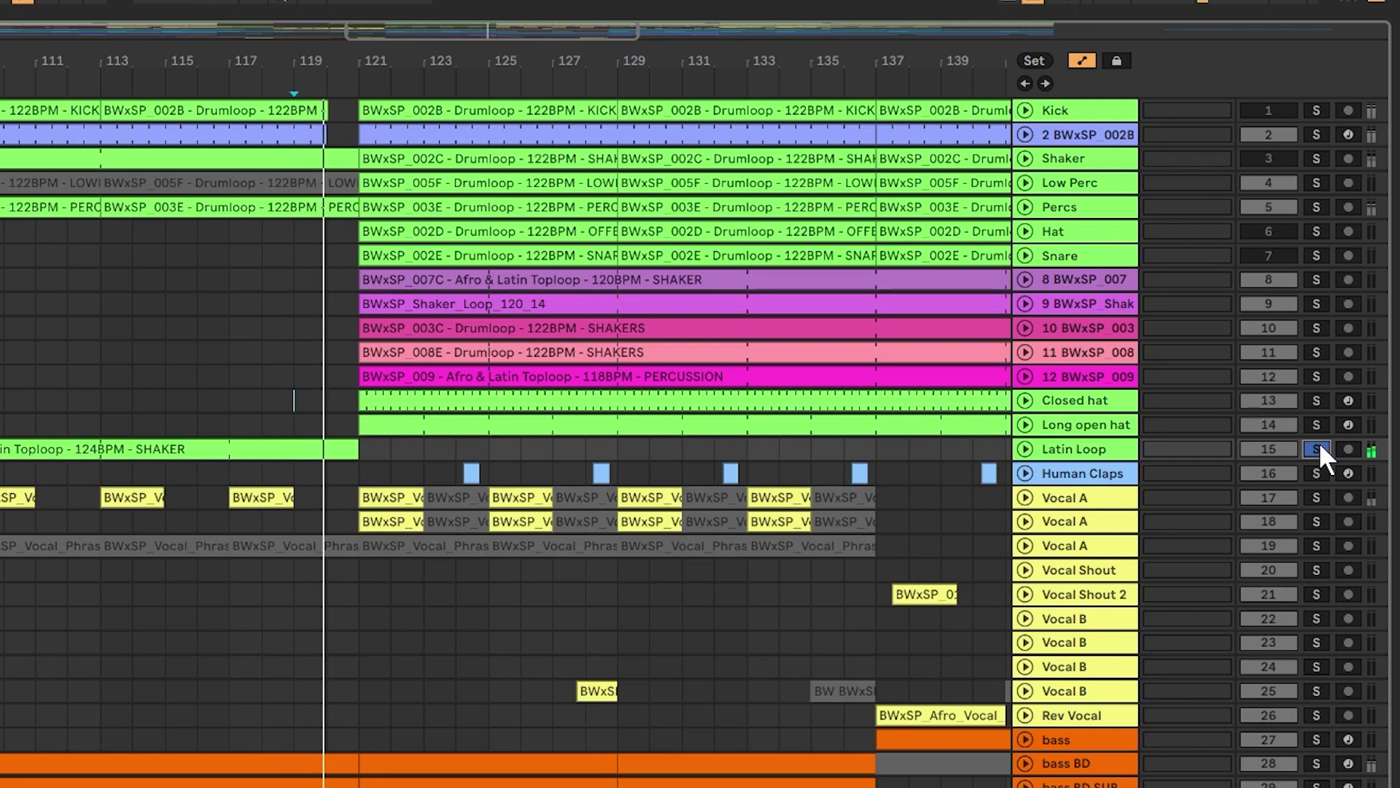
pyautogui.click(1319, 447)
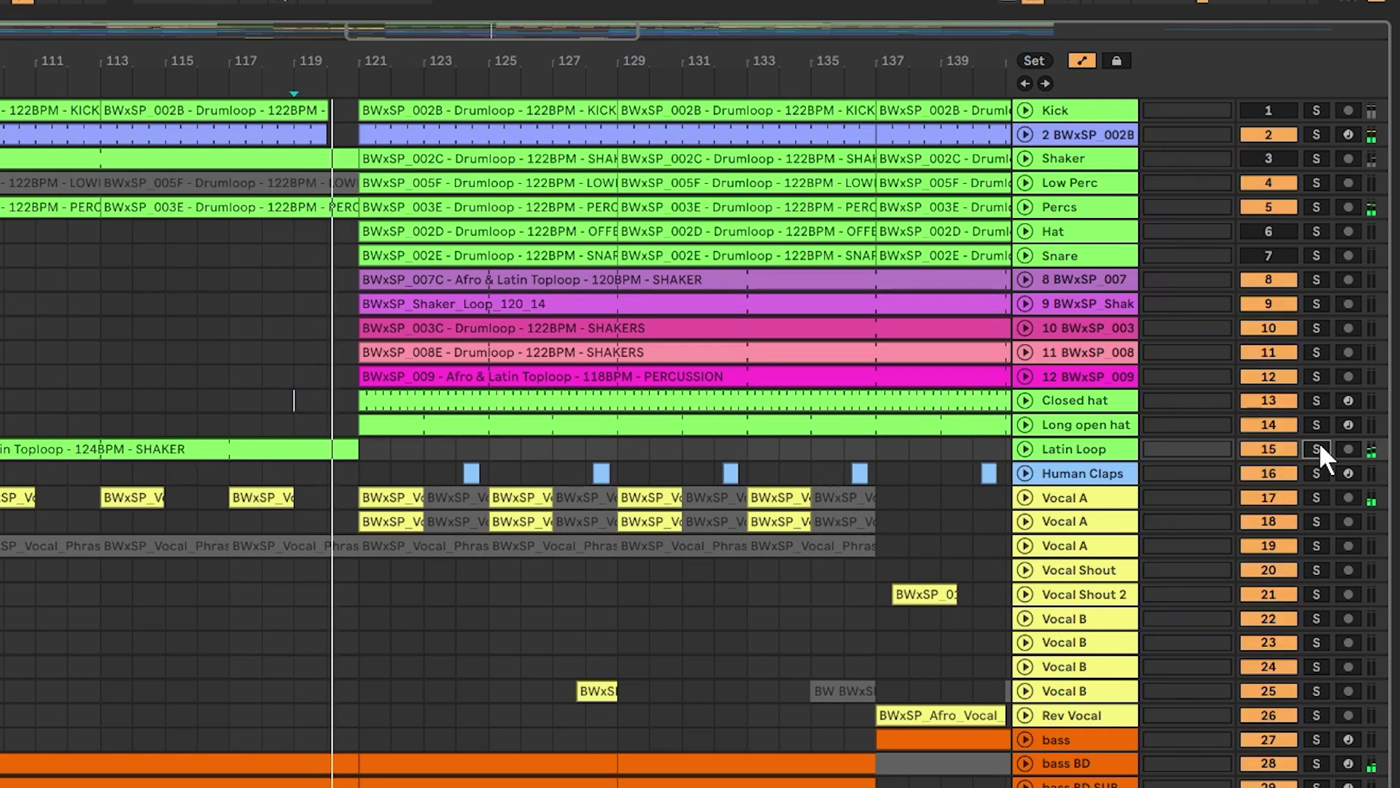
# Mute and unmute Latin Loop for comparison, and solo the 003C and 008E shaker tracks one after the other.
pyautogui.click(1273, 441)
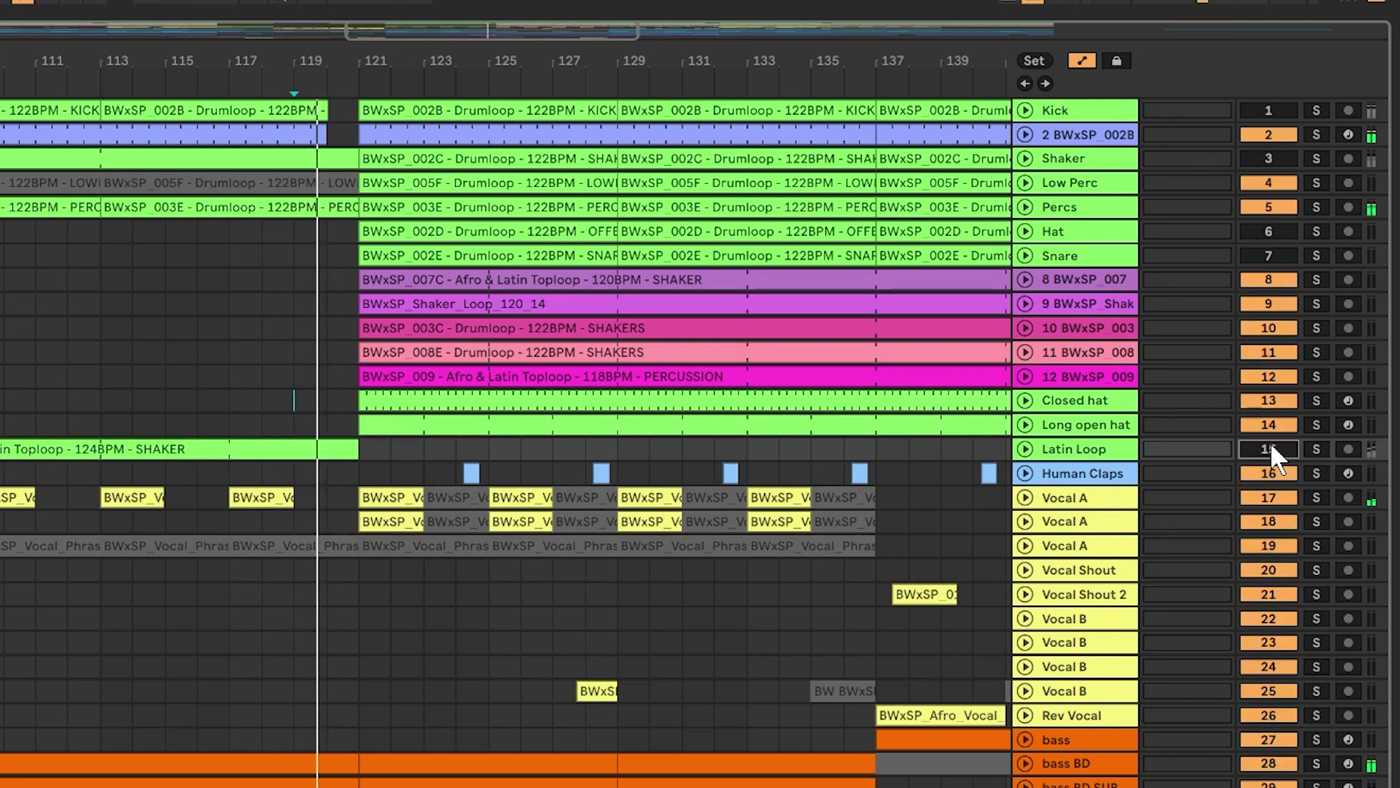
pyautogui.click(1271, 440)
pyautogui.click(1316, 327)
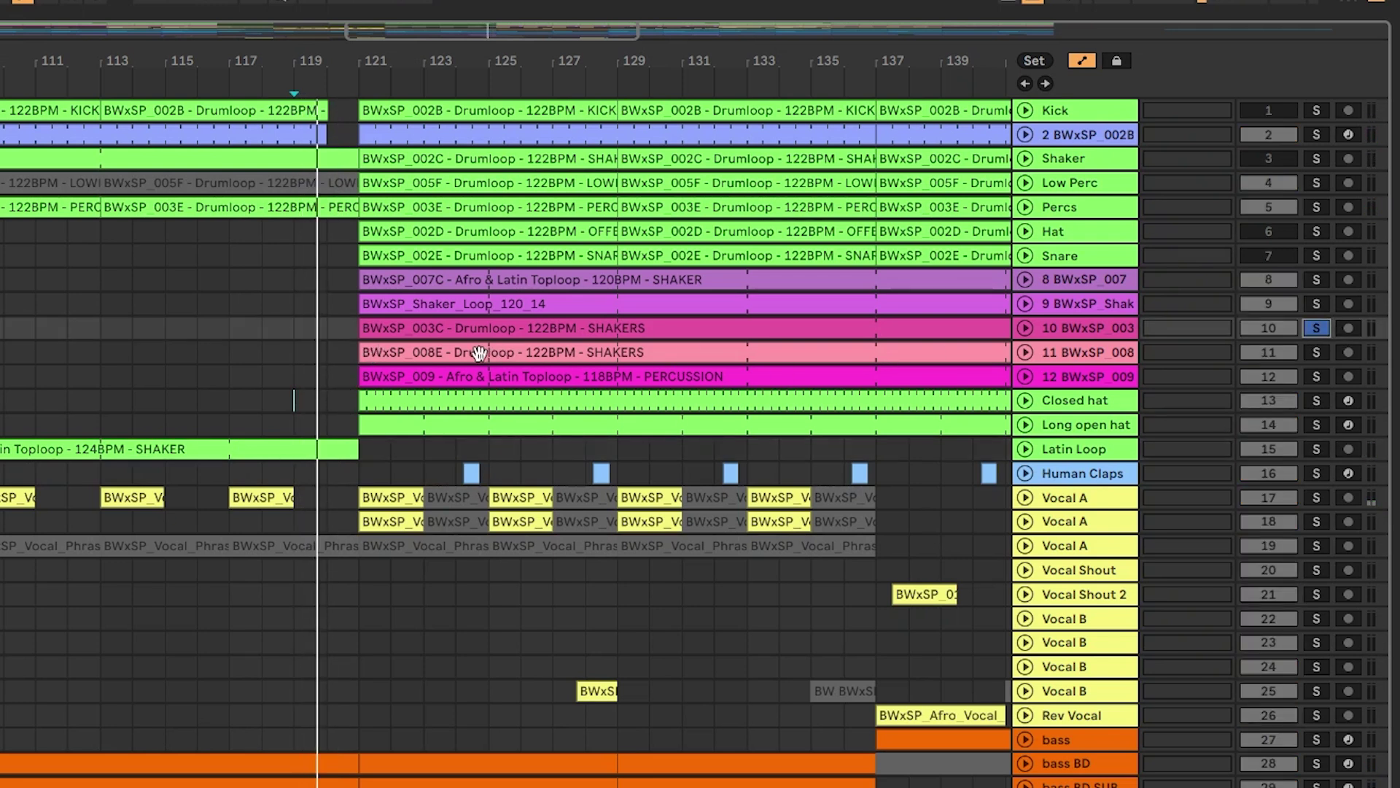
pyautogui.click(1321, 352)
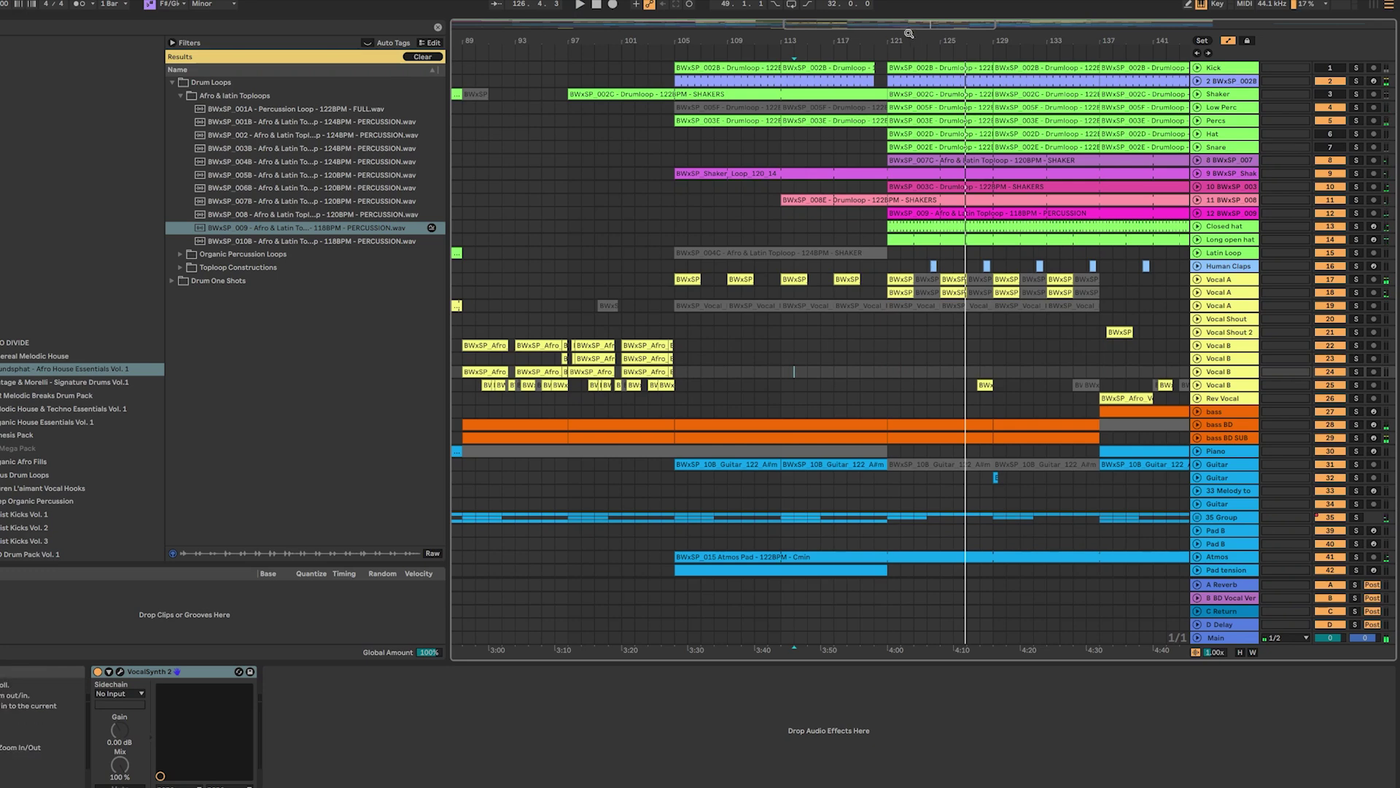
pyautogui.press('-')
pyautogui.press('-')
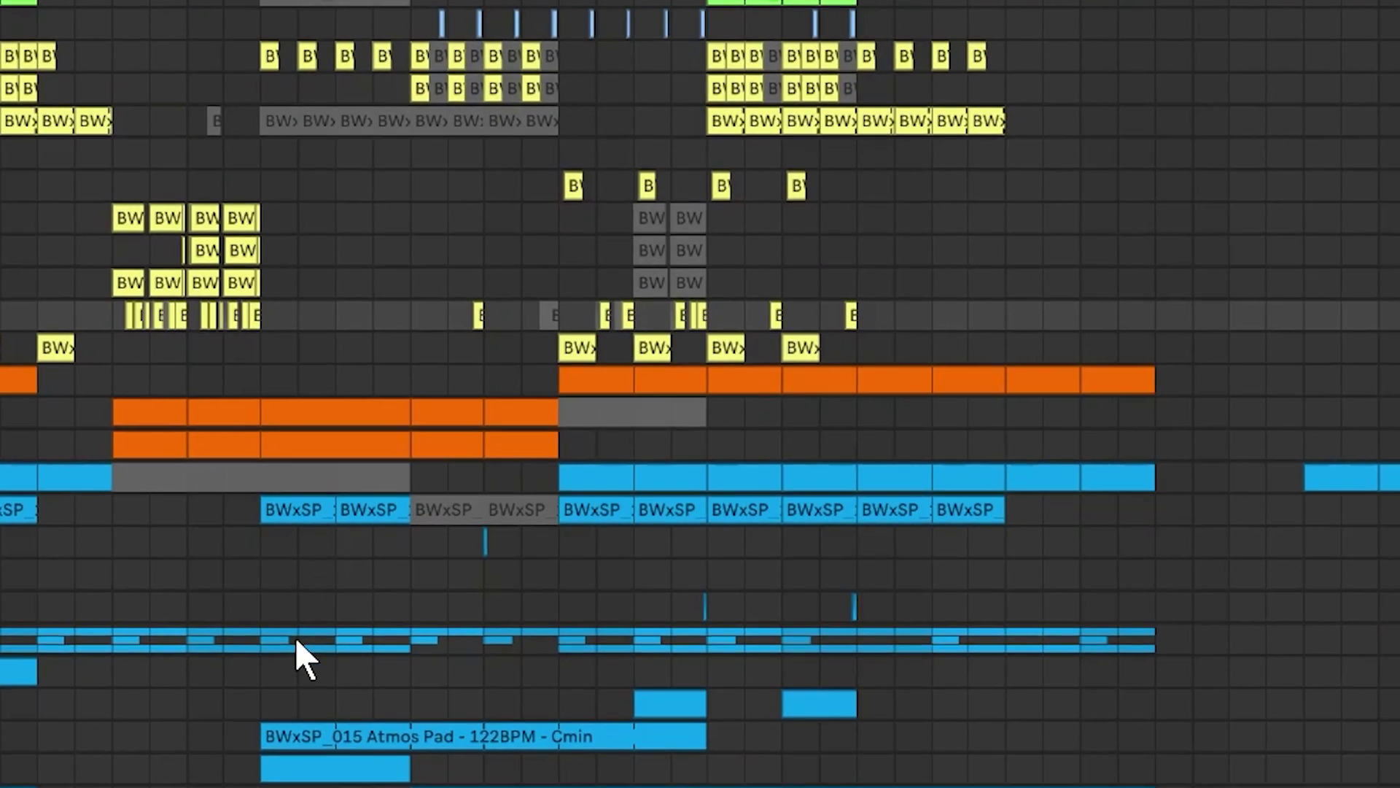
pyautogui.scroll(-3, 587, 543)
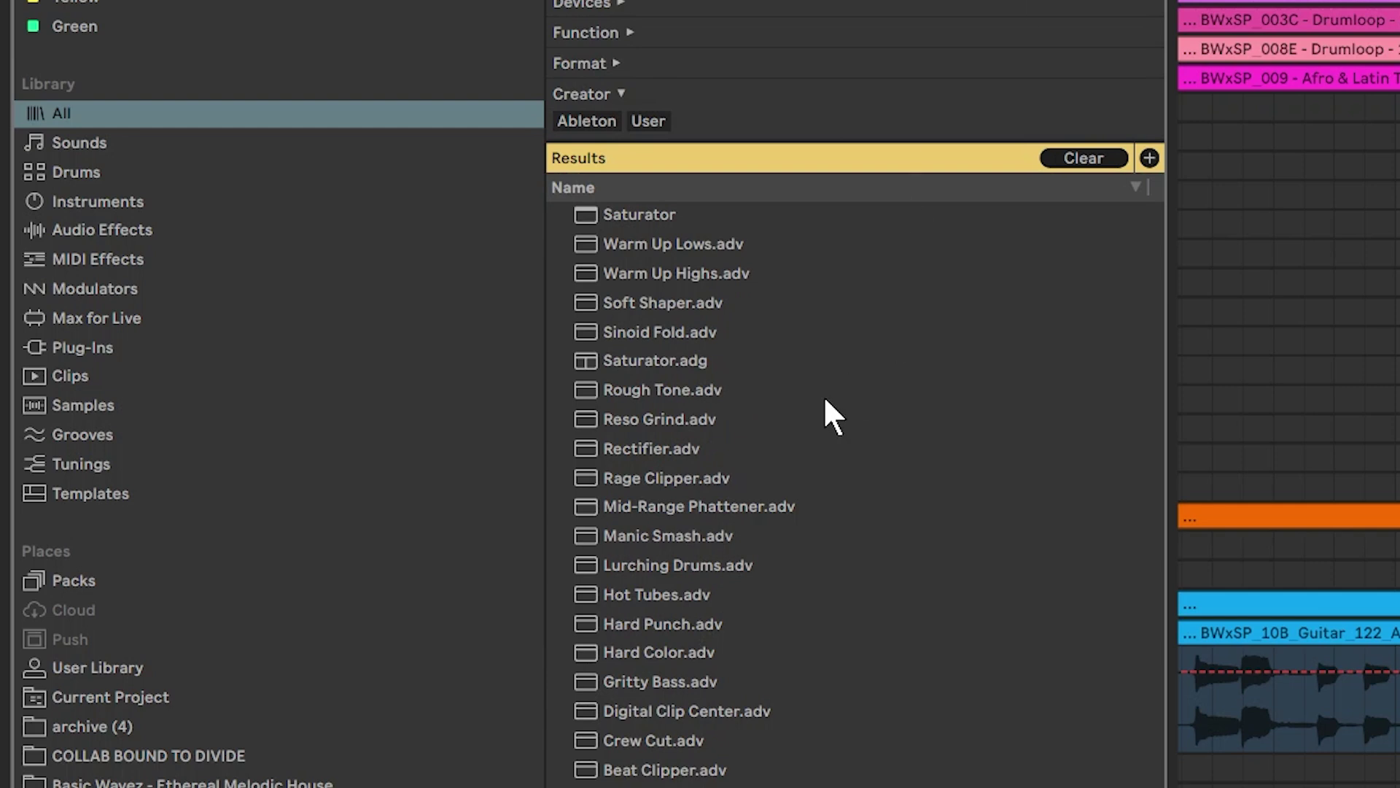
# Load the Saturator.adg rack before Pro-L 2 on the soloed Guitar track and compare it bypassed and active during playback.
pyautogui.click(634, 365)
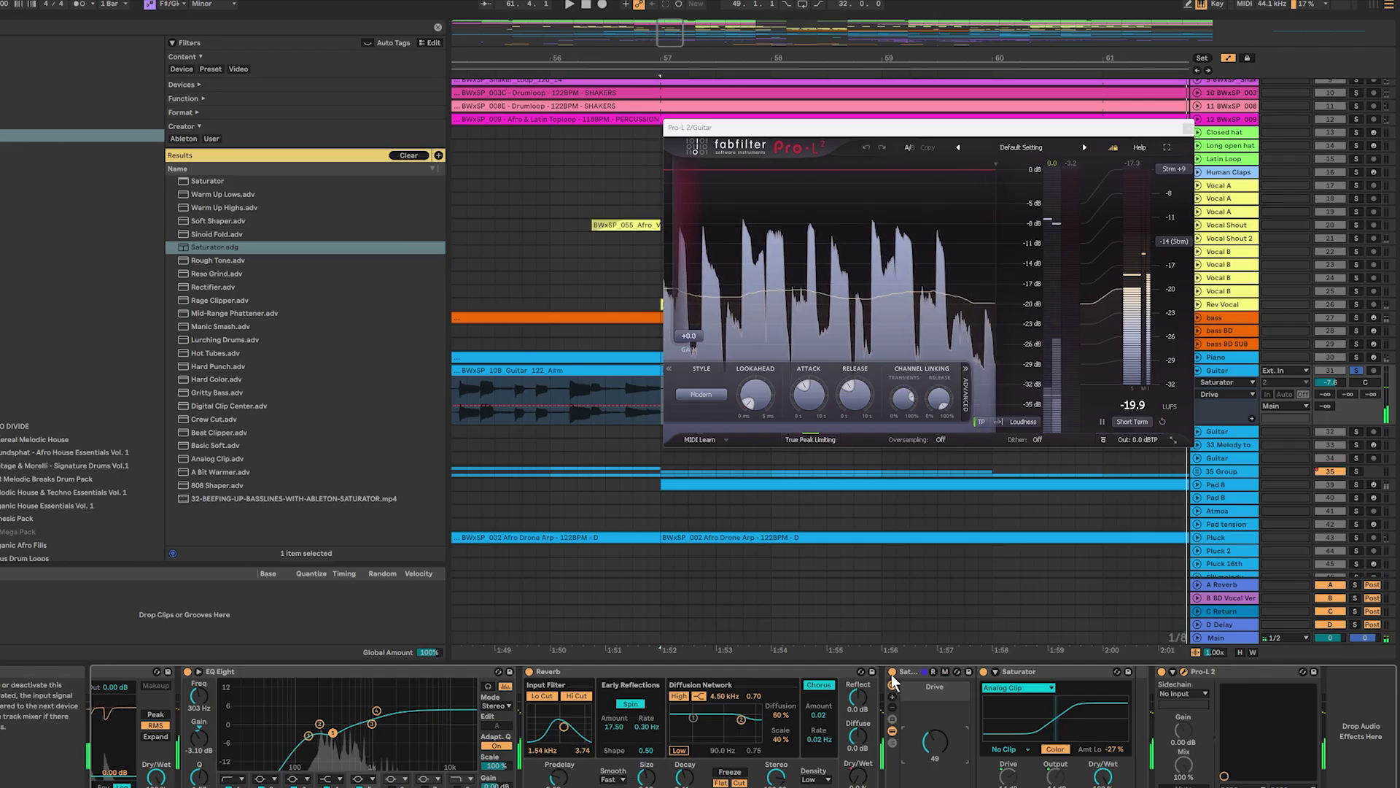
pyautogui.click(892, 672)
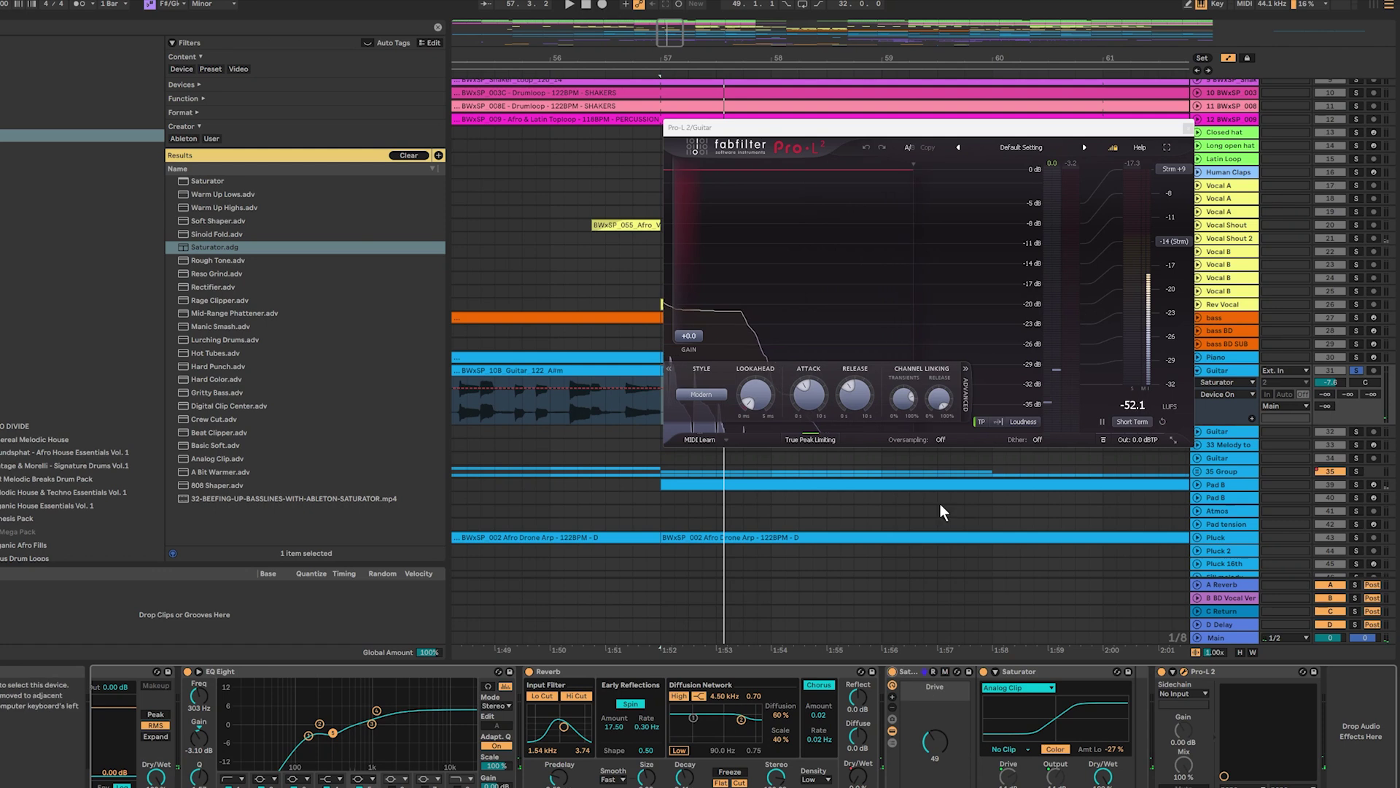
pyautogui.press('space')
pyautogui.click(892, 672)
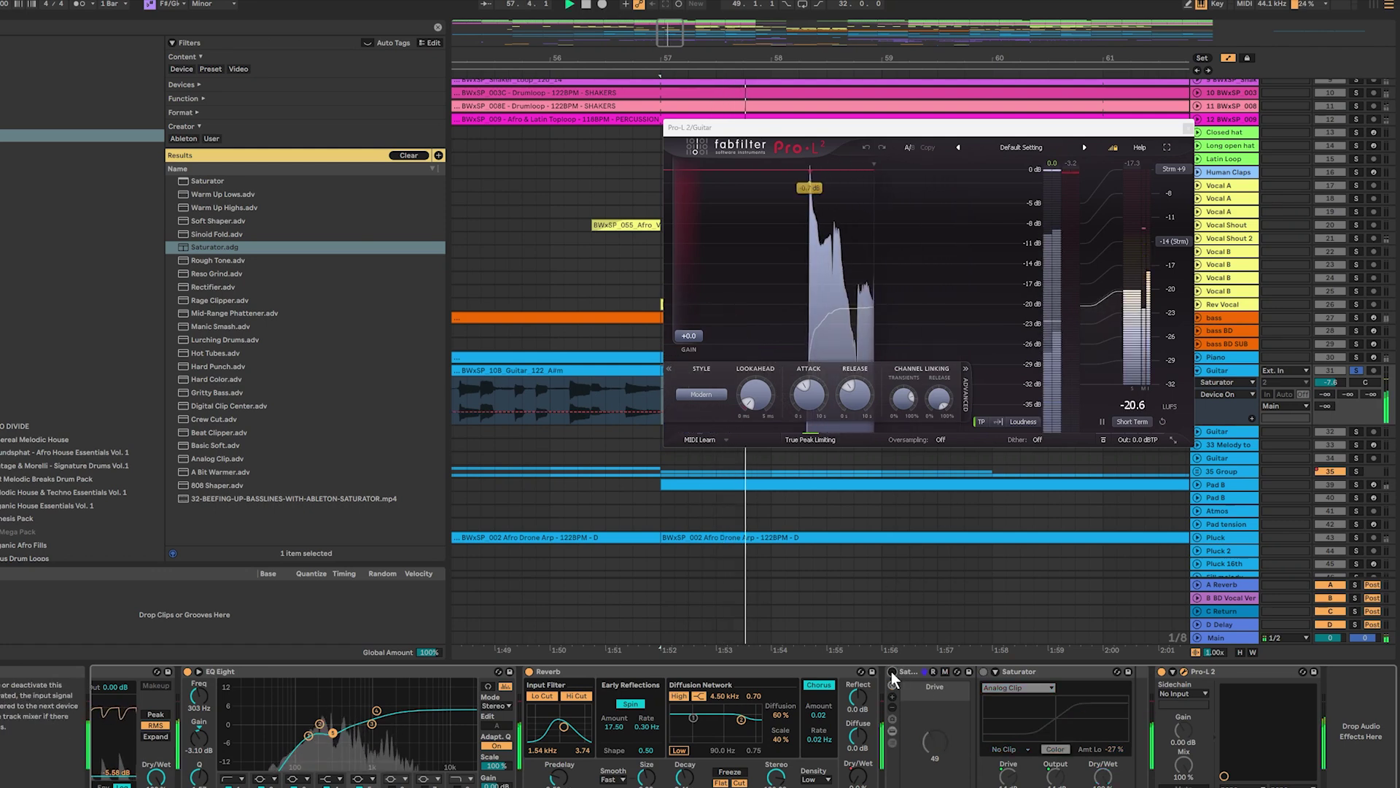
pyautogui.click(892, 672)
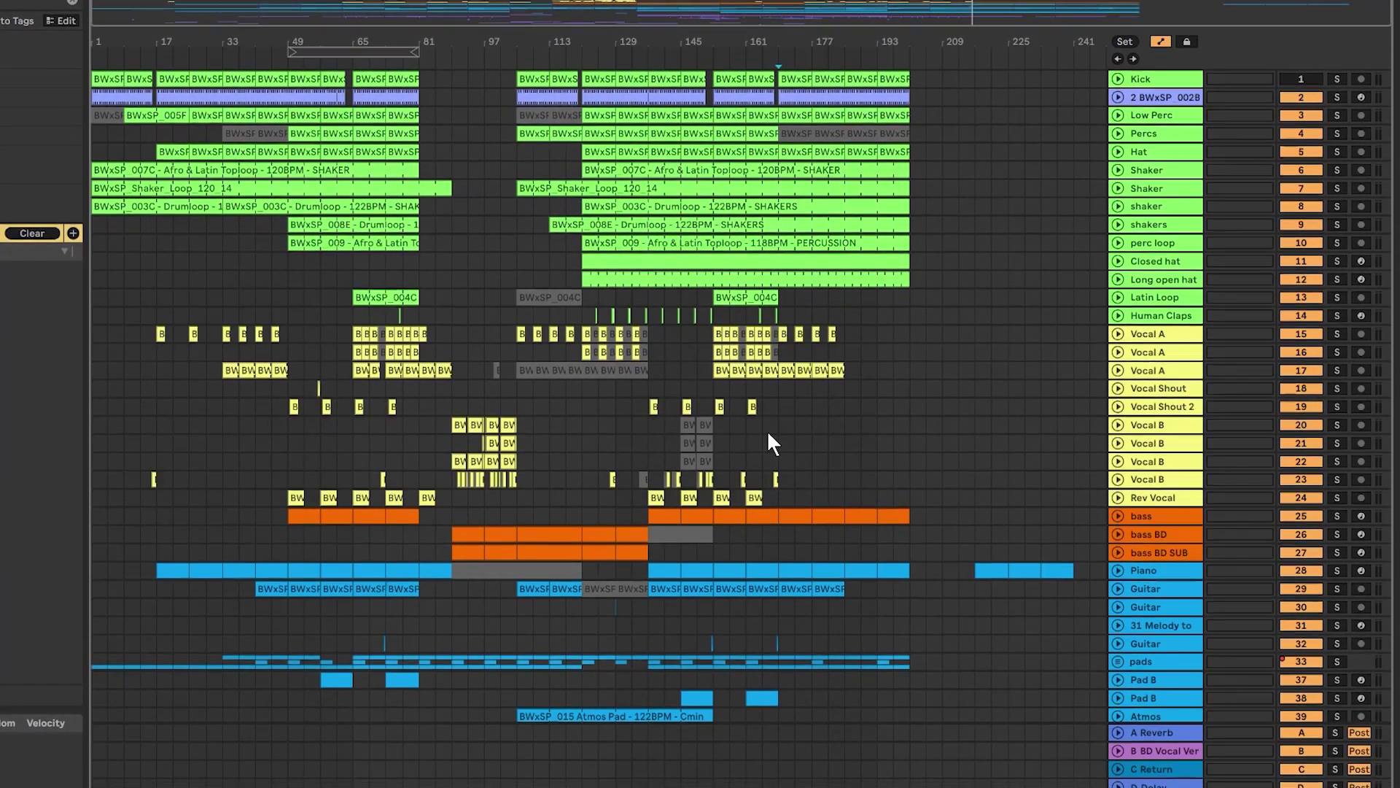
# Review the named and colour-grouped tracks, from the drum layers through vocals, bass and melodies to the effects.
pyautogui.click(1152, 222)
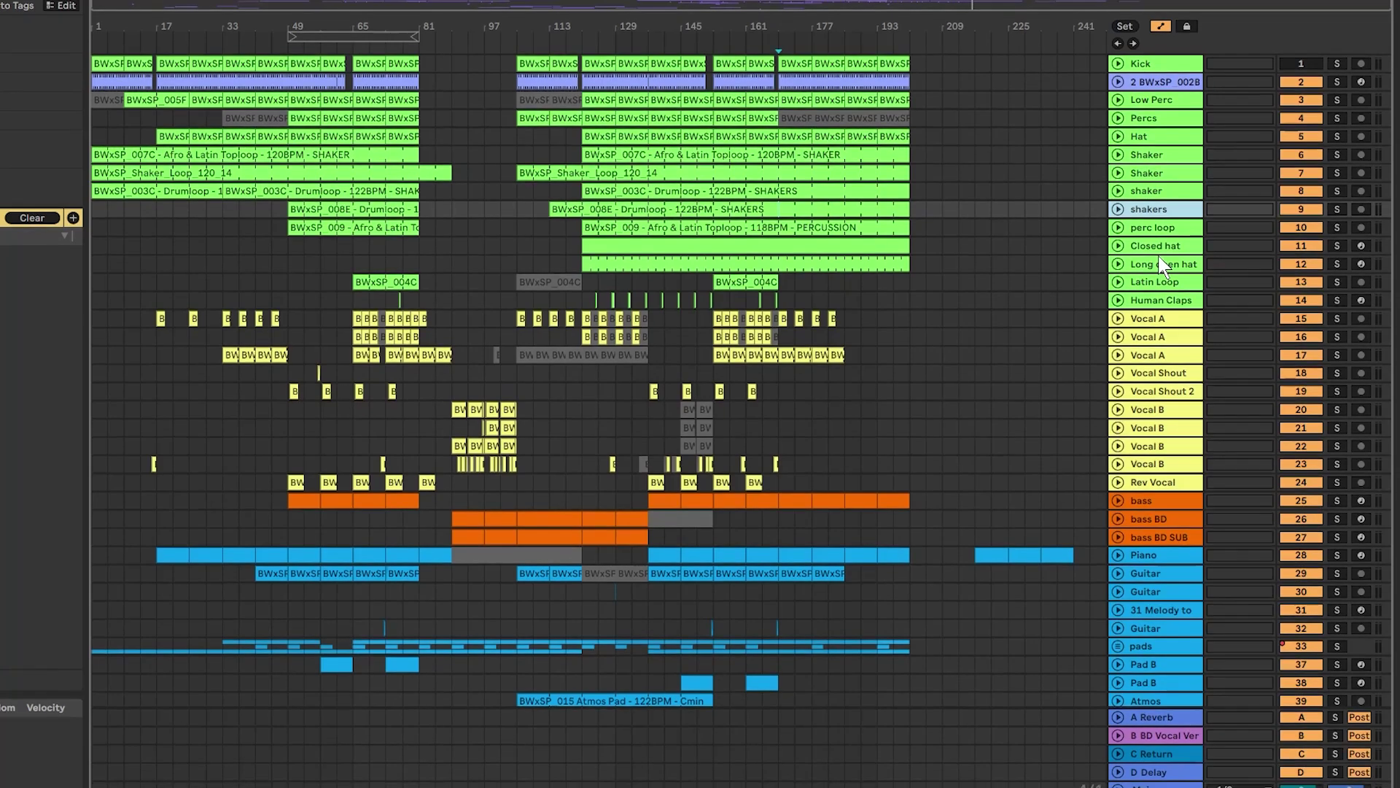
pyautogui.scroll(-10, 1066, 286)
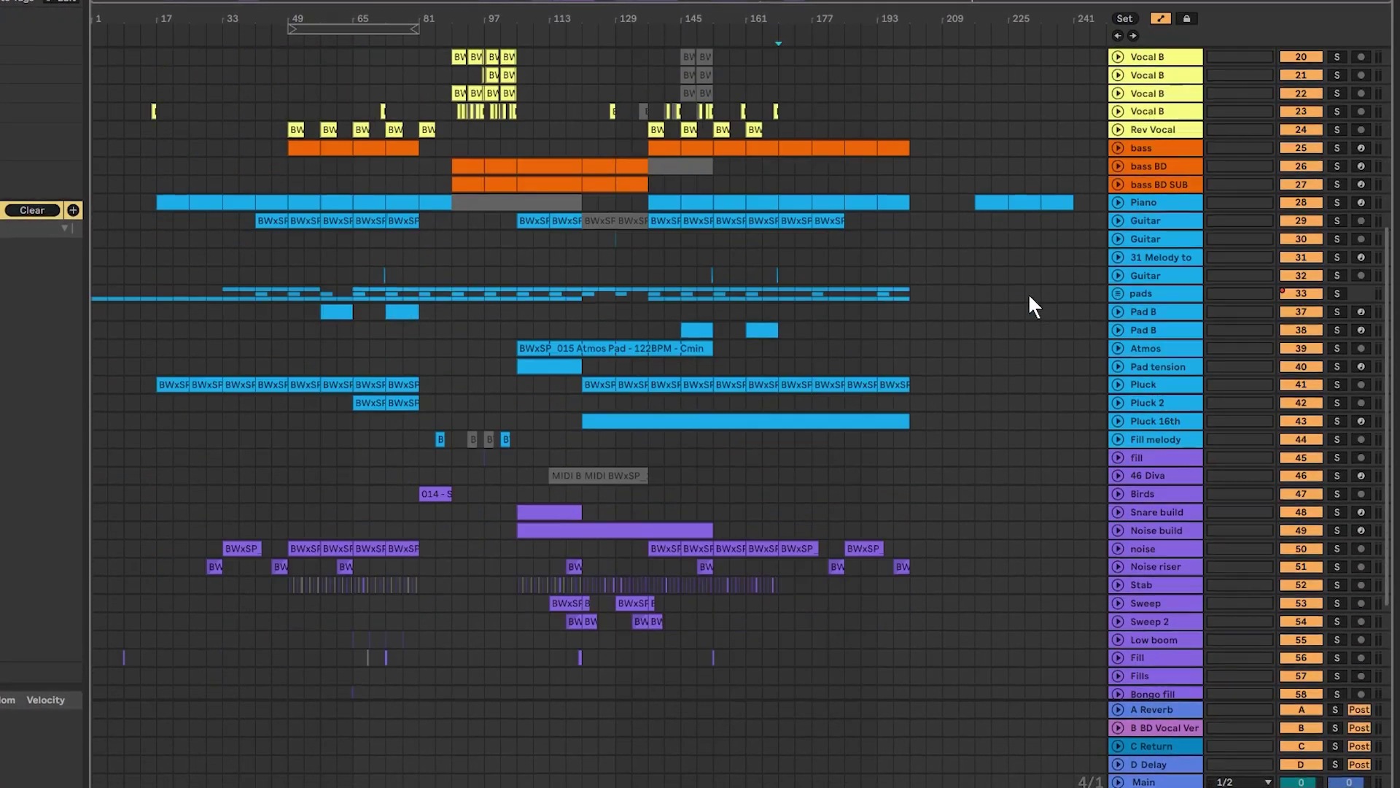
pyautogui.scroll(-3, 1042, 336)
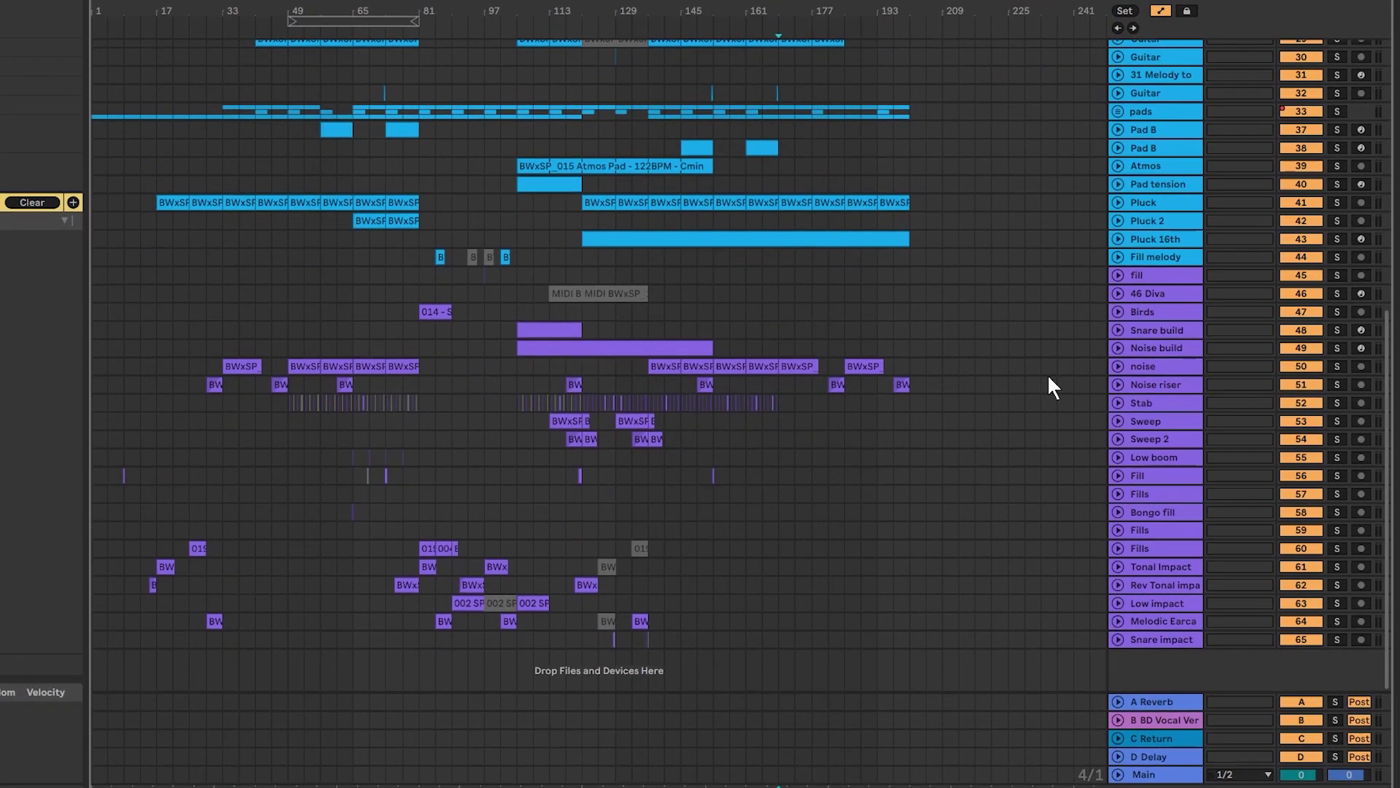
pyautogui.scroll(5, 1053, 347)
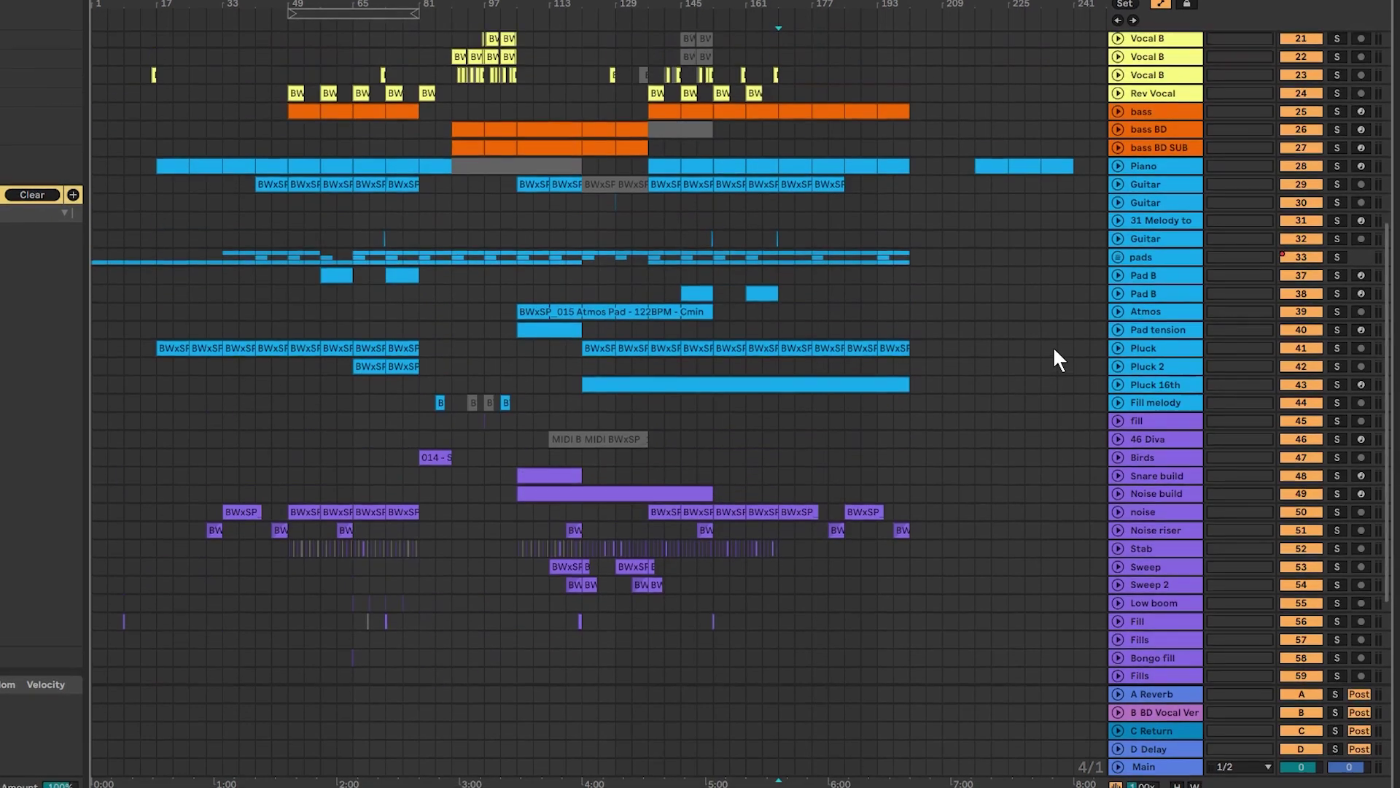
pyautogui.scroll(2, 1053, 343)
# Play the GORDO Maria Maria reference soloed from its split at bar 65 and set its track volume to -5.3 dB.
pyautogui.scroll(-7, 1052, 343)
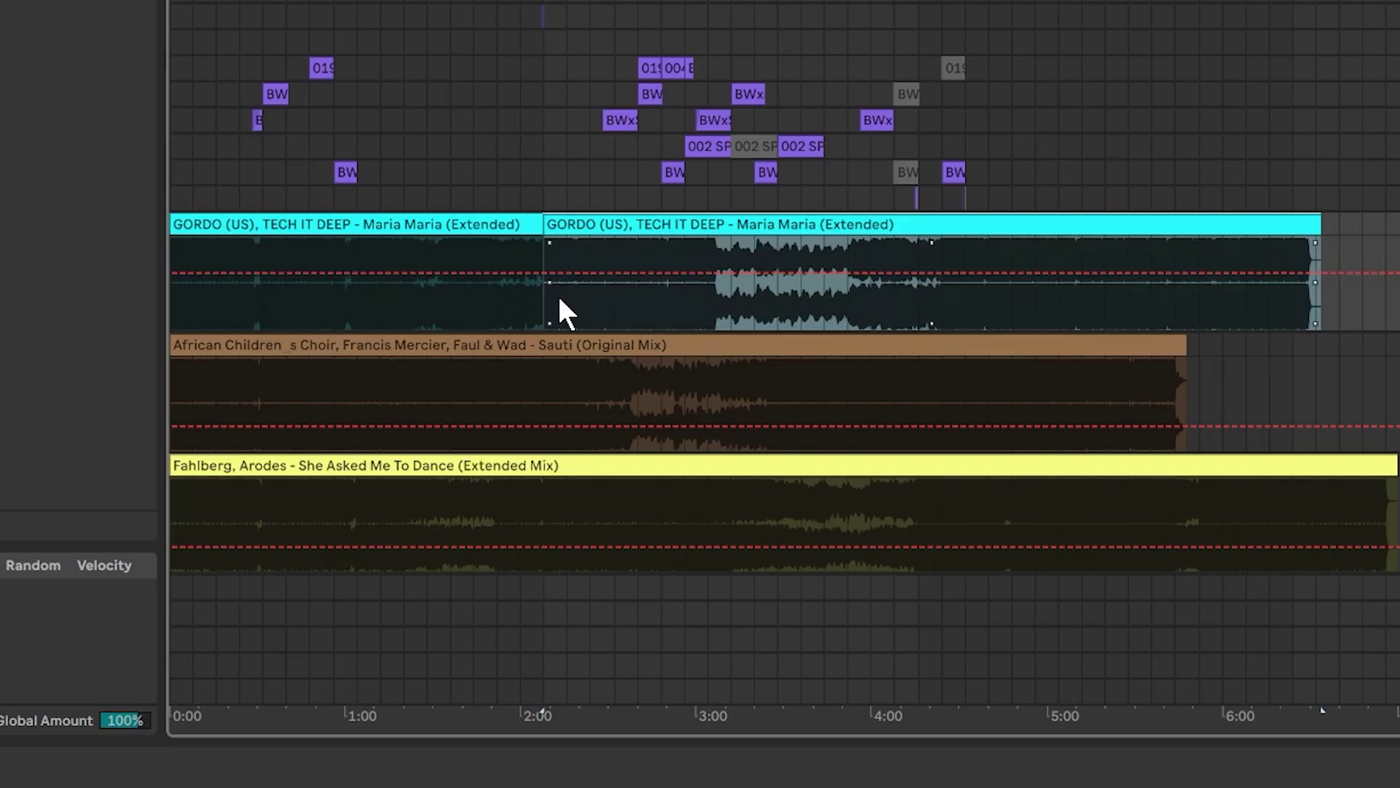
pyautogui.click(528, 295)
pyautogui.click(541, 295)
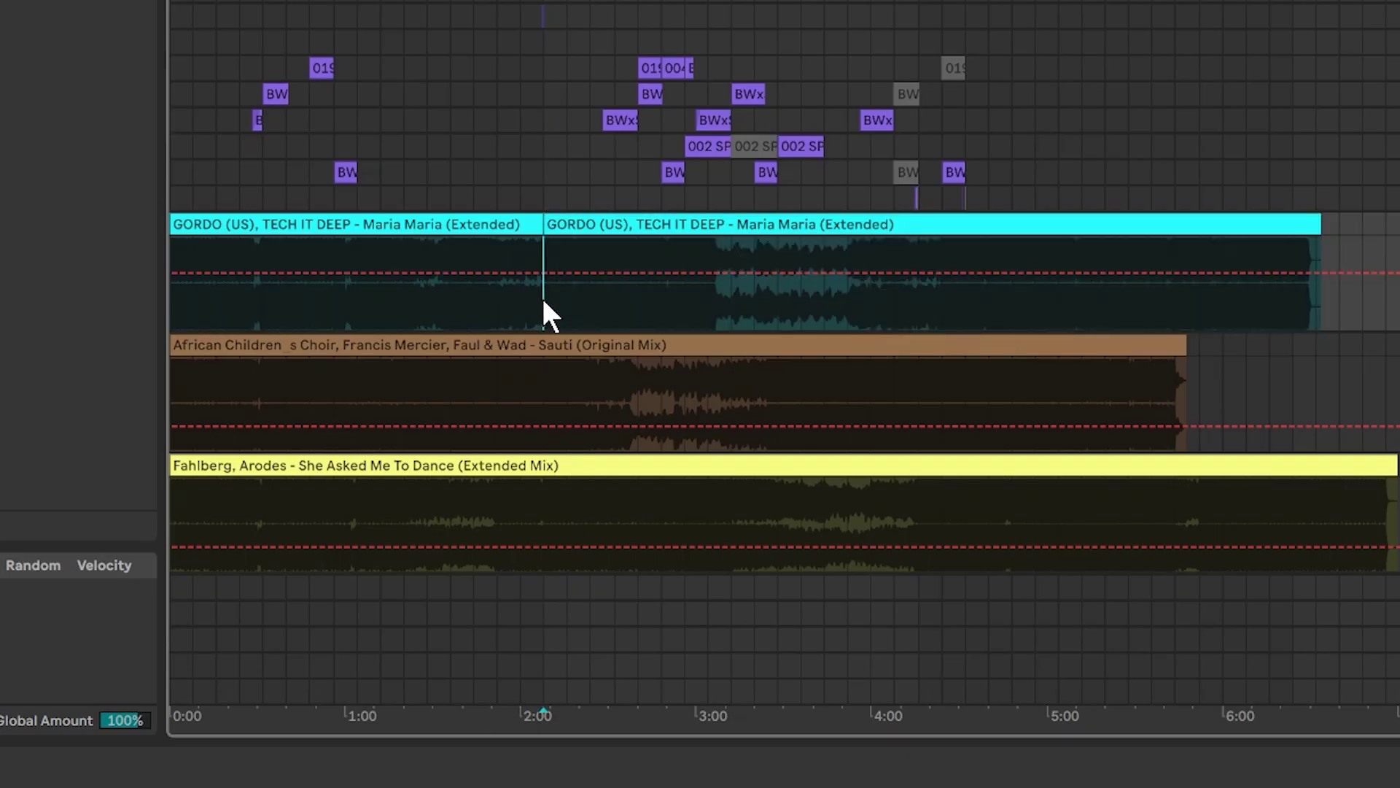
pyautogui.click(1344, 484)
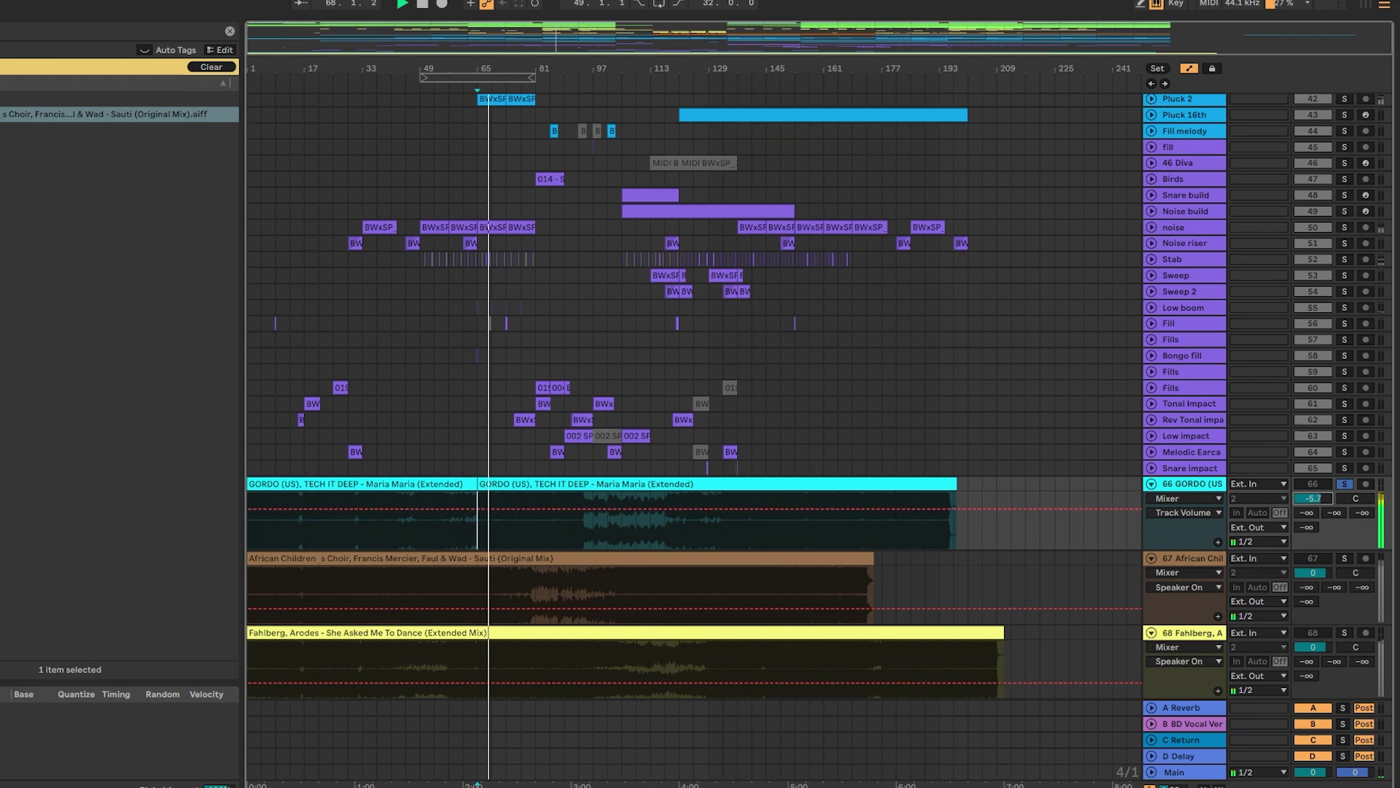
pyautogui.click(1344, 484)
pyautogui.moveTo(1317, 497); pyautogui.dragTo(1317, 481)
# Move the main section of the Sauti reference onto the GORDO track at bar 65 and return playback to its start.
pyautogui.moveTo(521, 33); pyautogui.dragTo(700, 550)
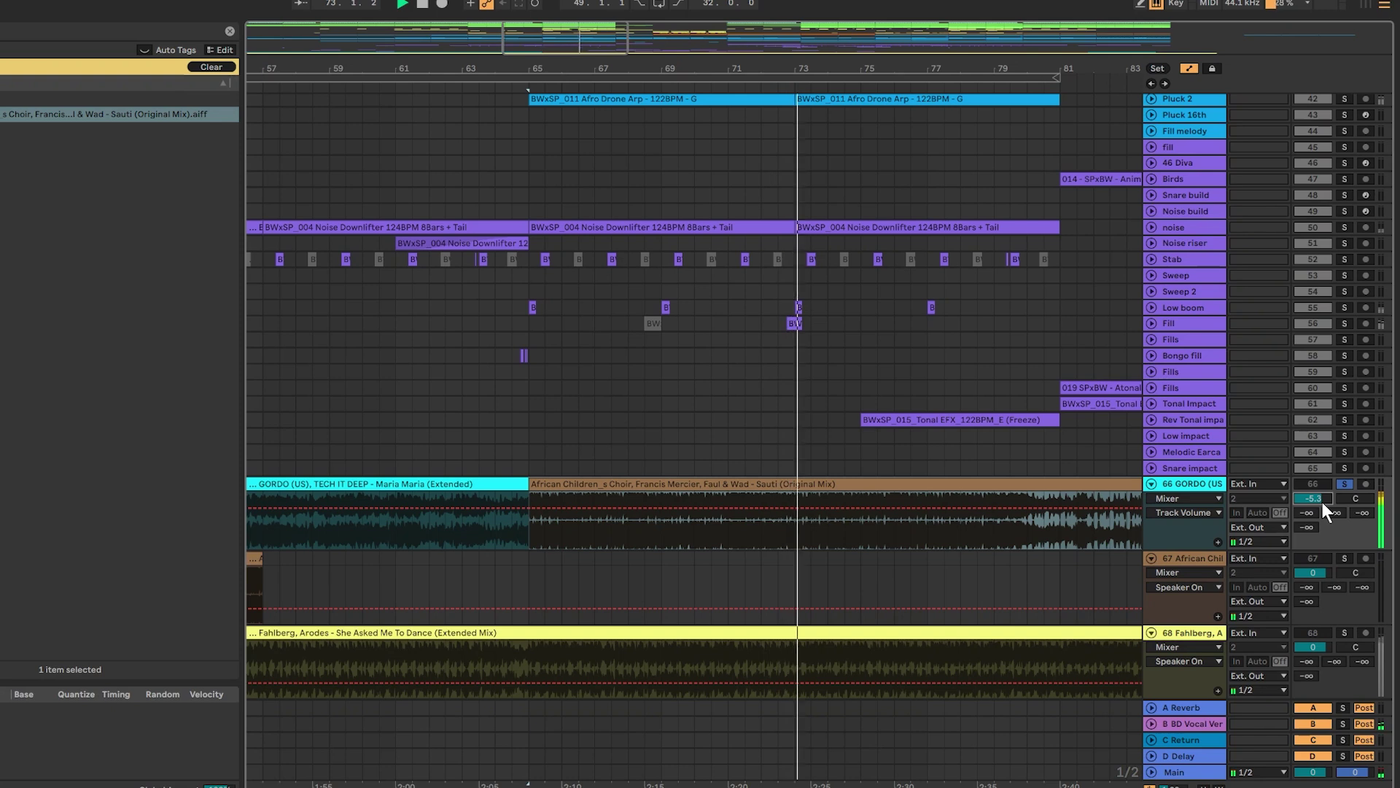
pyautogui.click(529, 526)
pyautogui.scroll(-5, 527, 661)
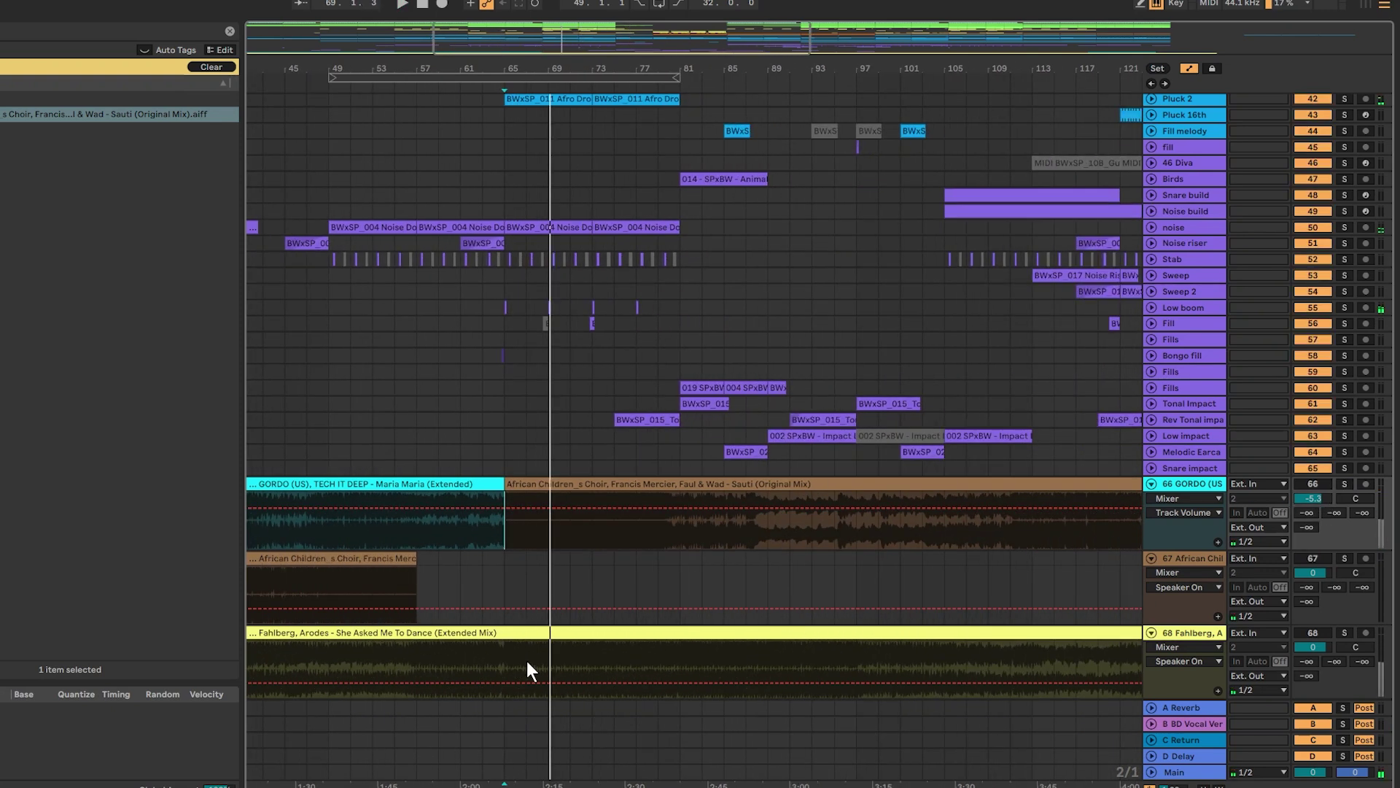
# Split the She Asked Me To Dance reference at bar 65 and move its second part onto the GORDO track there.
pyautogui.click(504, 667)
pyautogui.hotkey('ctrl', 'e')
pyautogui.press('space')
pyautogui.moveTo(531, 657); pyautogui.dragTo(563, 525)
# Solo the GORDO track, set its volume to -4.1 dB and toggle the solo to compare the reference with the mix.
pyautogui.click(1344, 483)
pyautogui.moveTo(1320, 496); pyautogui.dragTo(1320, 494)
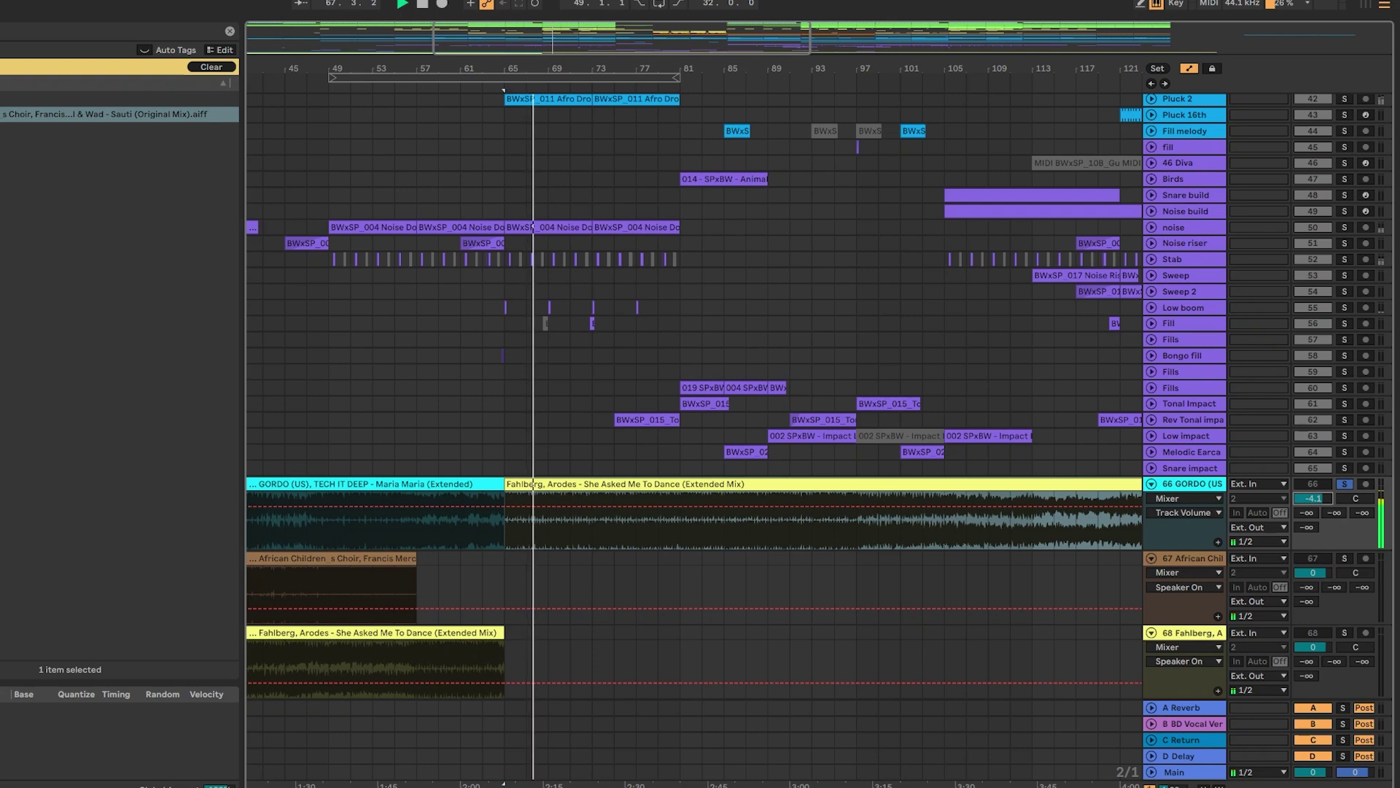
pyautogui.press('s')
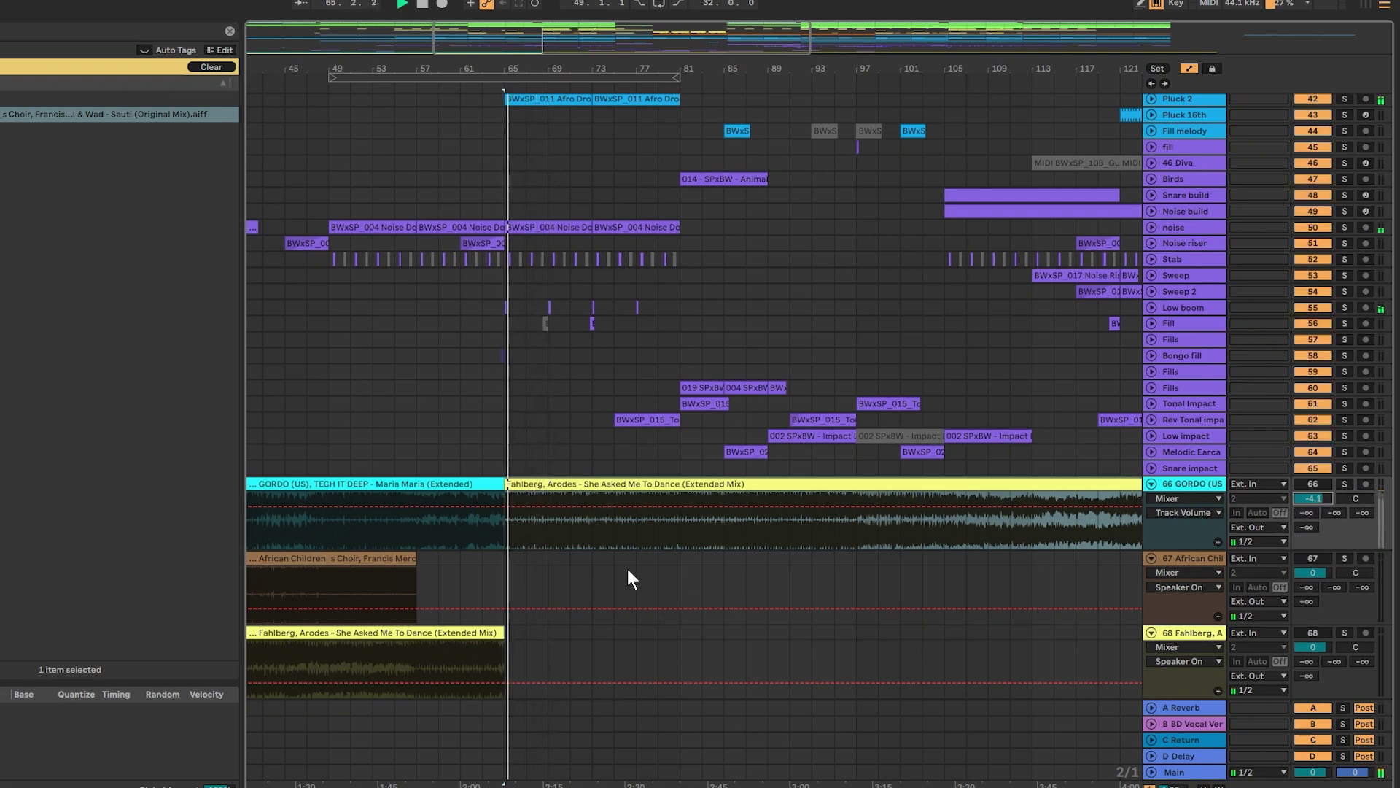
pyautogui.press('s')
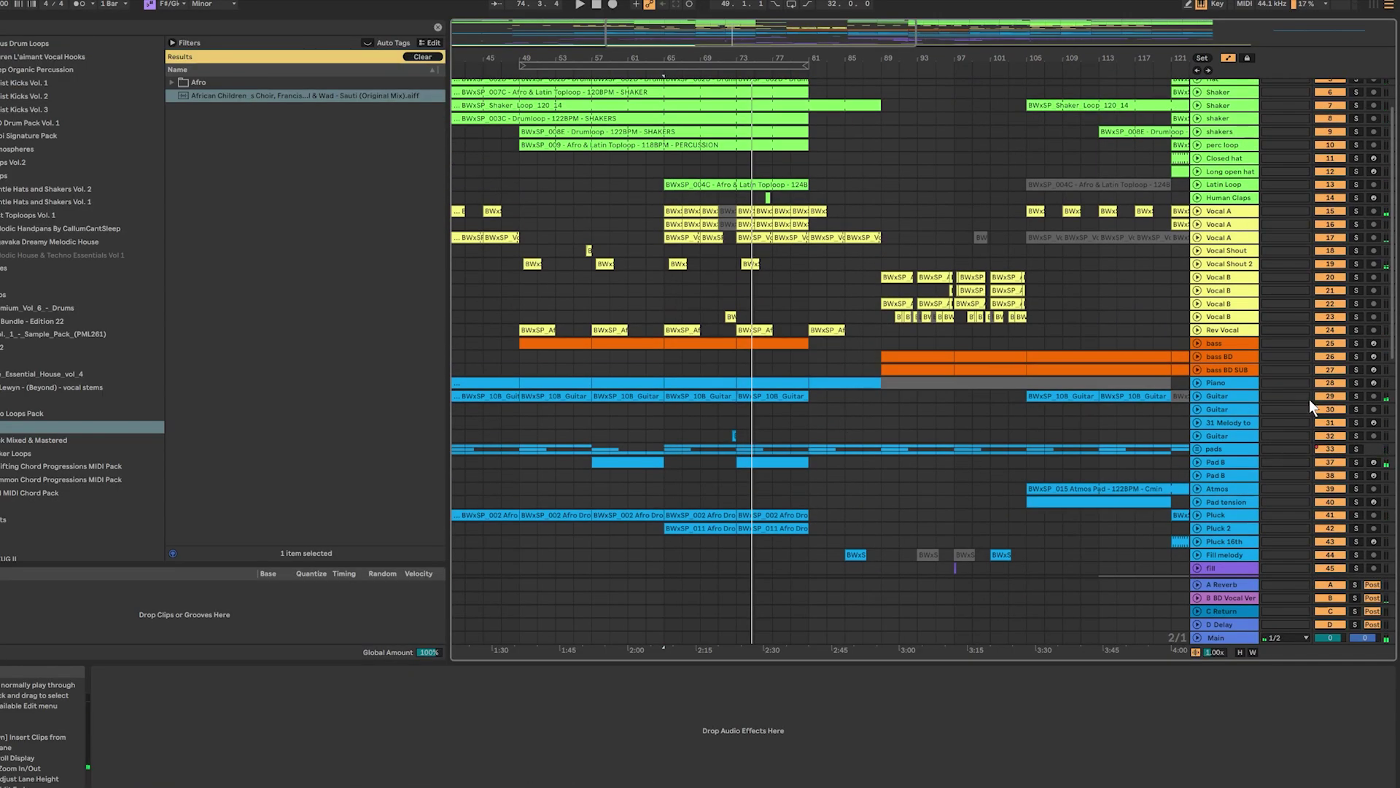
# Select the Piano track and play the drop, examining the EQ Eight curve against the live spectrum.
pyautogui.scroll(-4, 1299, 420)
pyautogui.scroll(-5, 1299, 415)
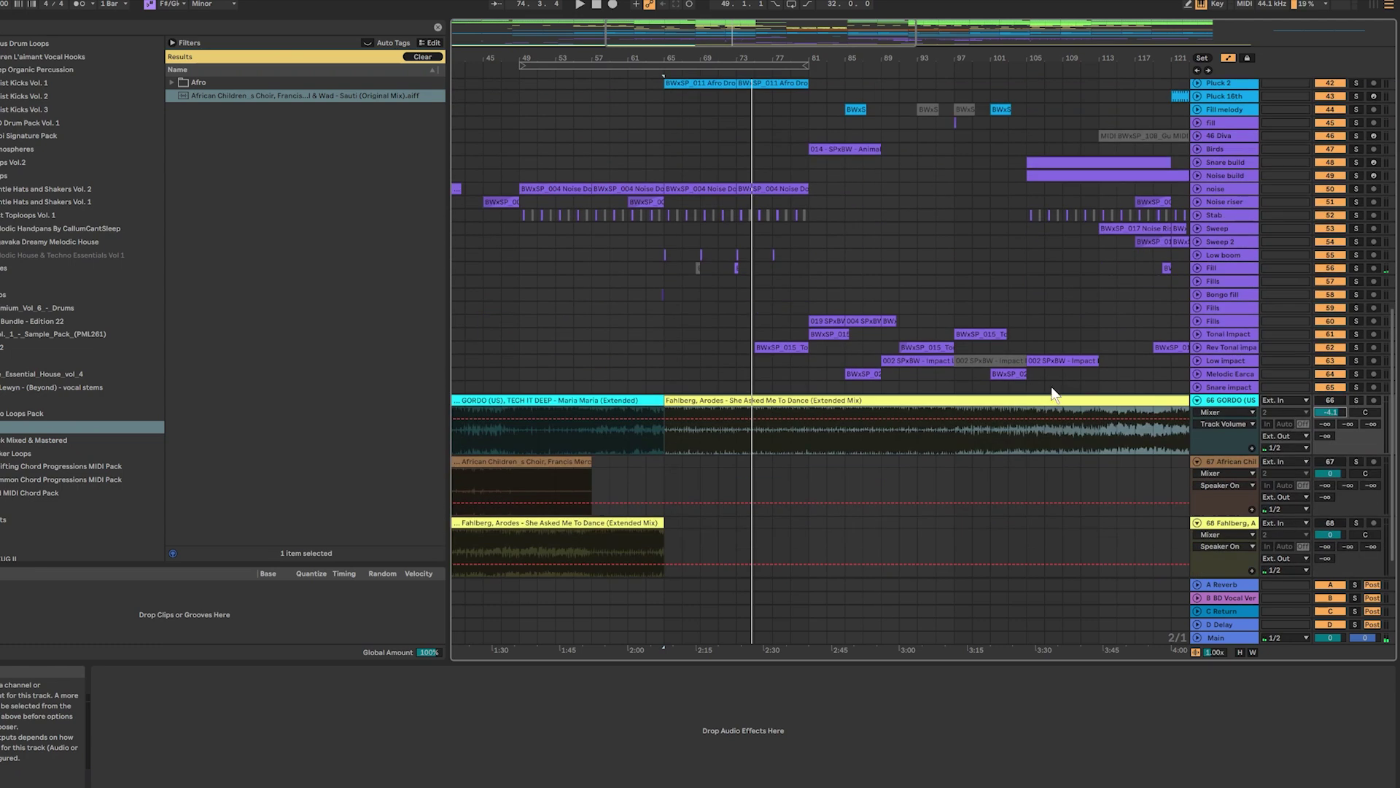
pyautogui.scroll(20, 897, 474)
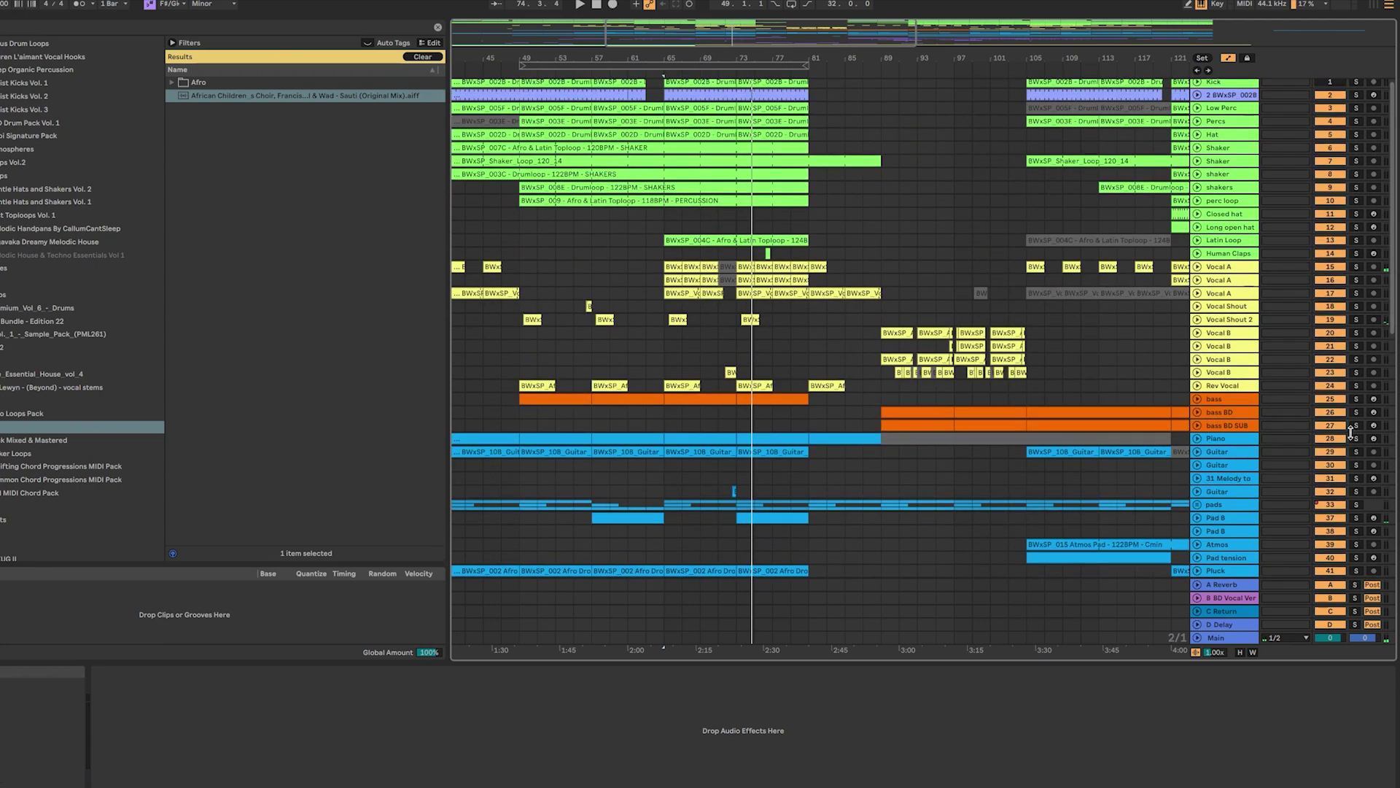
pyautogui.click(1230, 440)
pyautogui.press('space')
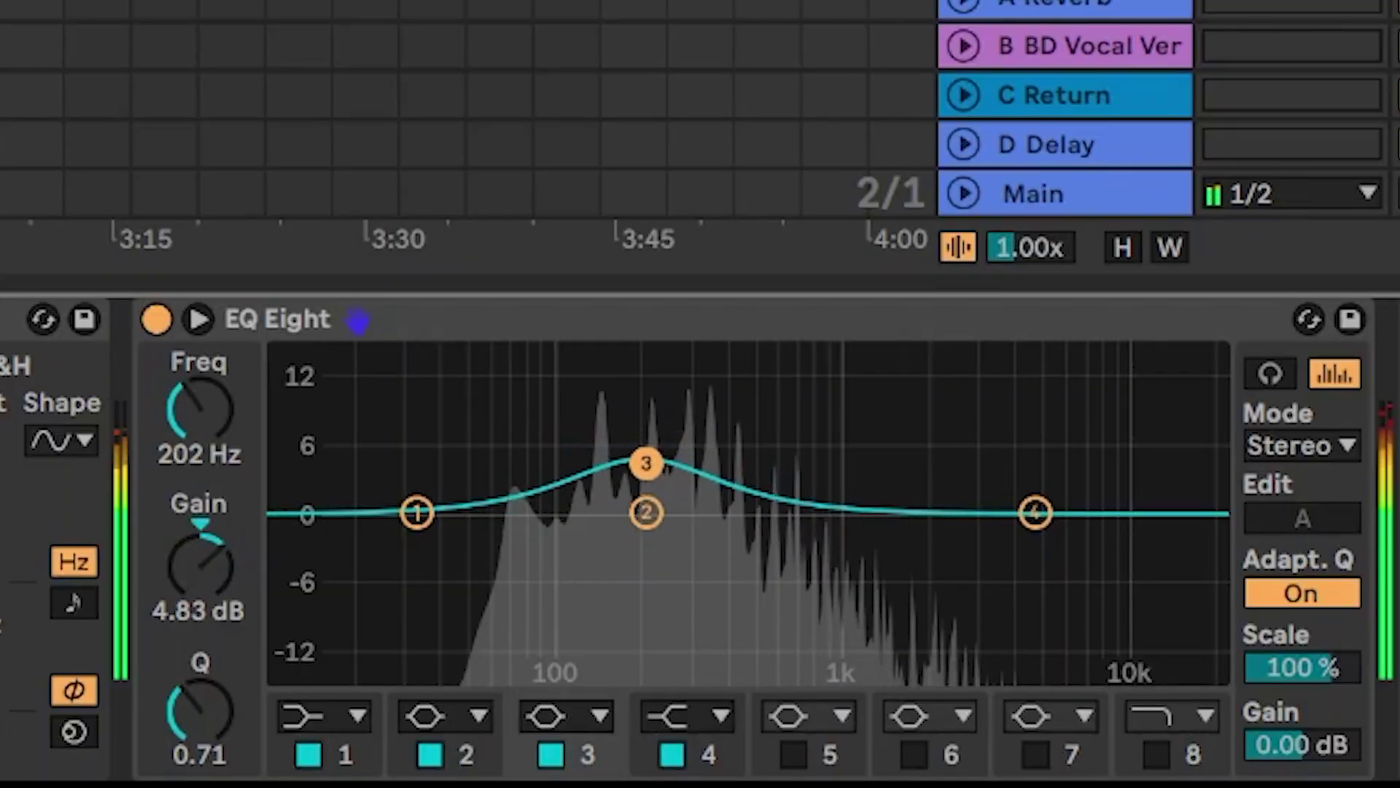
# Reshape the EQ Eight curve by moving a band to about 202 Hz.
pyautogui.moveTo(1110, 709); pyautogui.dragTo(1134, 727)
pyautogui.moveTo(736, 526); pyautogui.dragTo(646, 513)
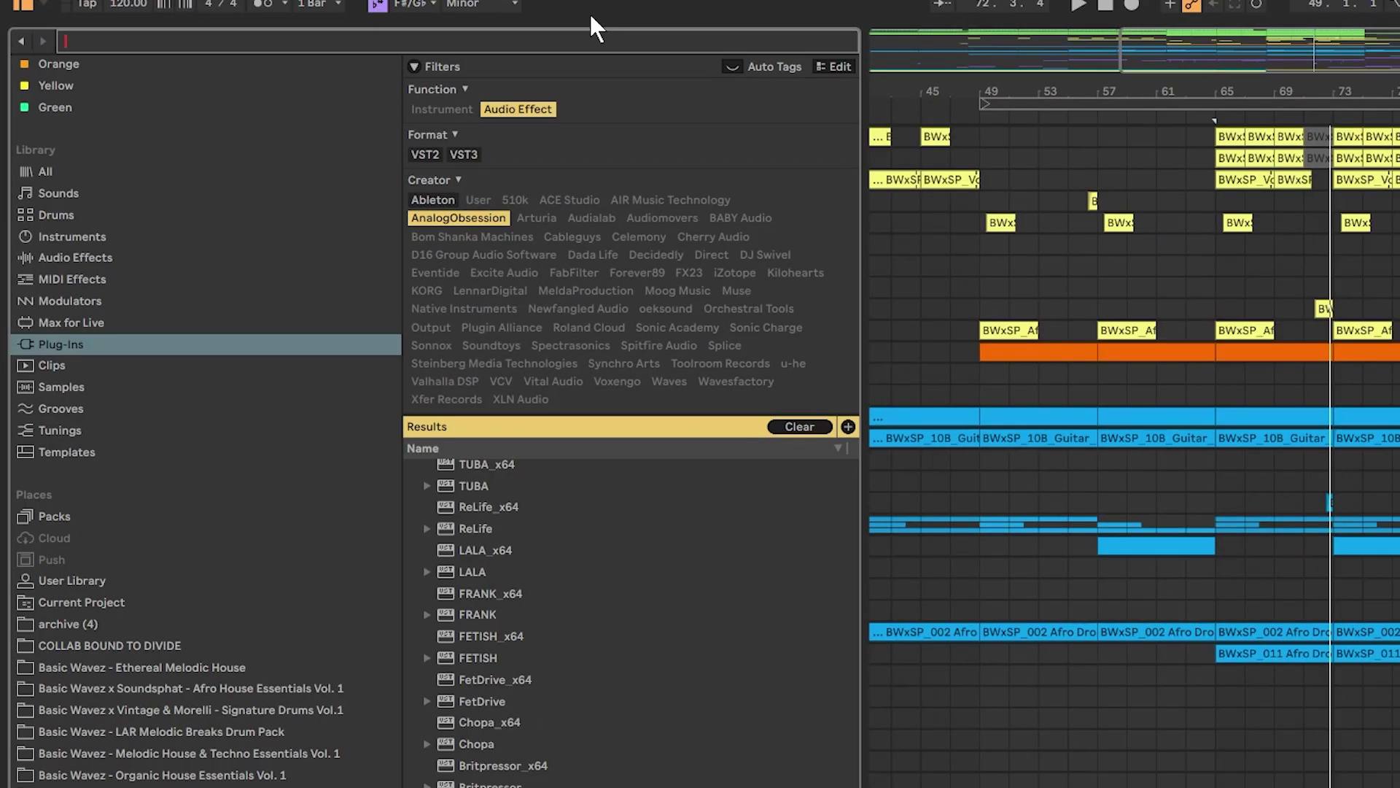
# Search the entire library for ozone and load Ozone 9 on the Main track.
pyautogui.write('ozone')
pyautogui.scroll(2, 131, 296)
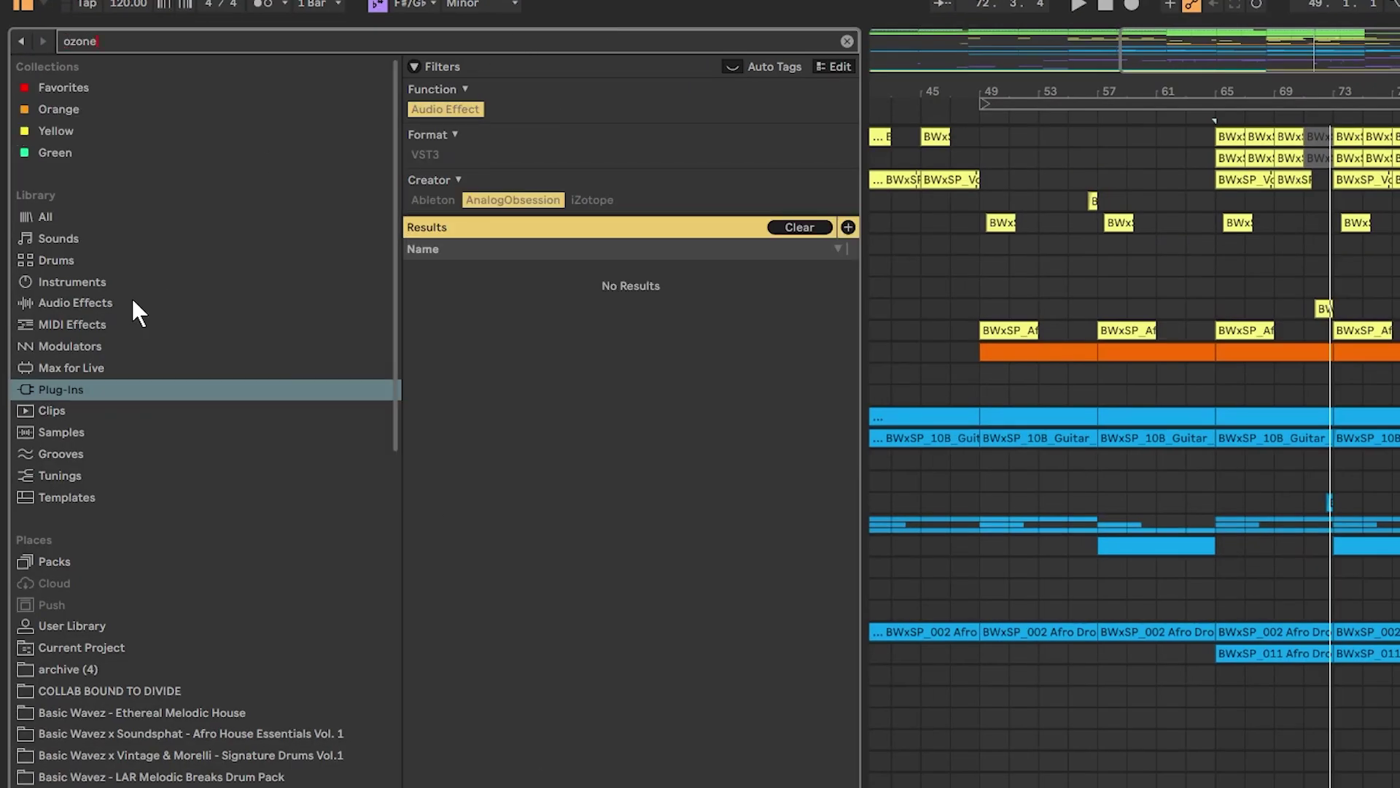
pyautogui.click(58, 88)
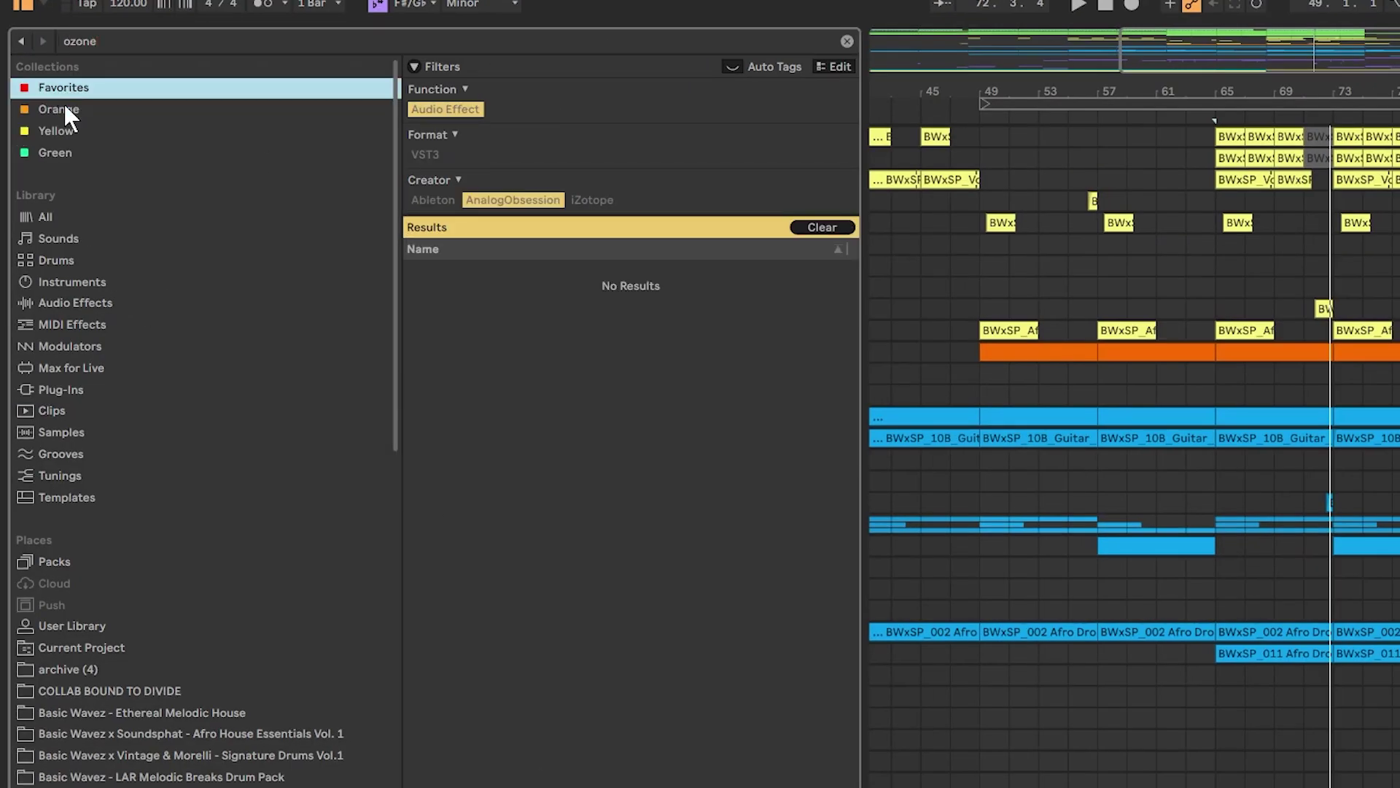
pyautogui.click(47, 224)
pyautogui.click(471, 292)
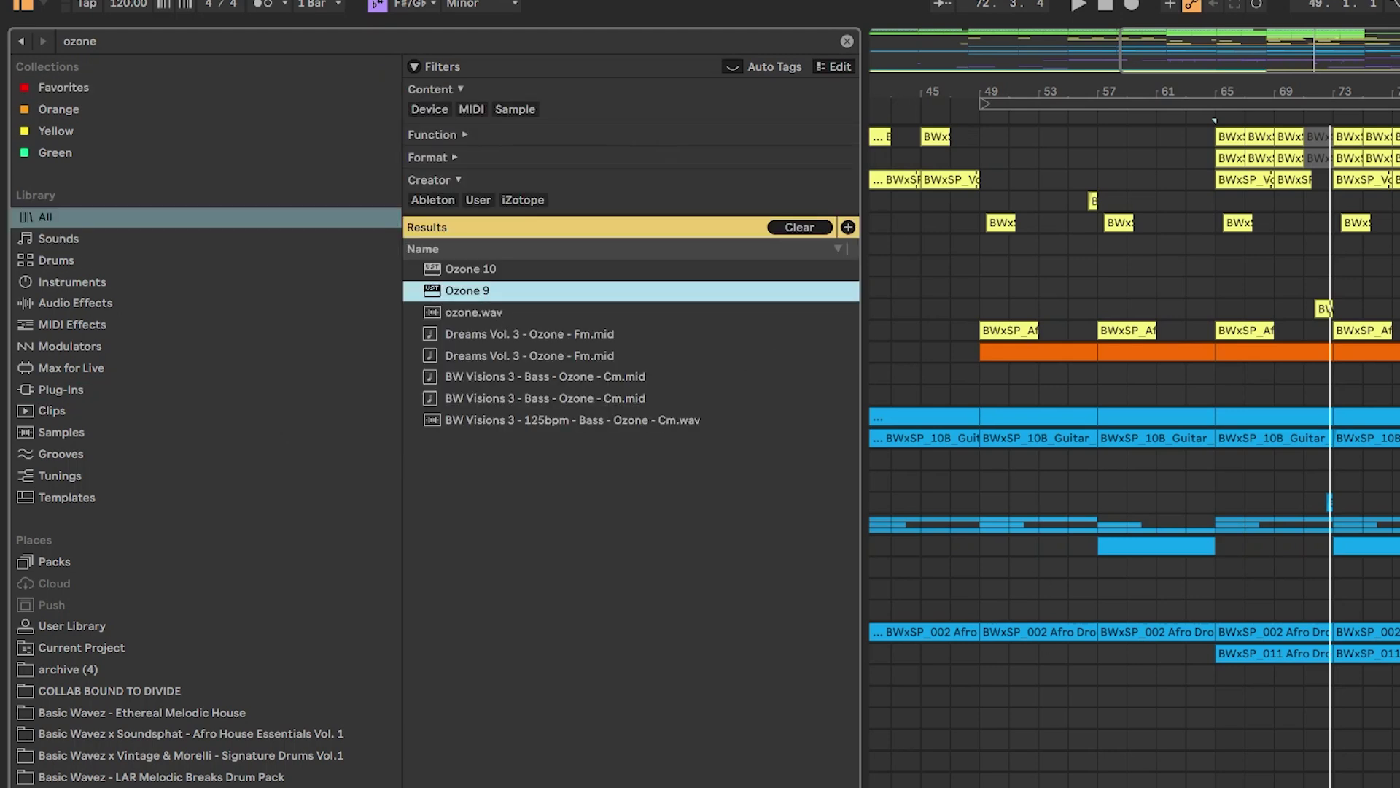
pyautogui.hotkey('ctrl', 'alt', 'b')
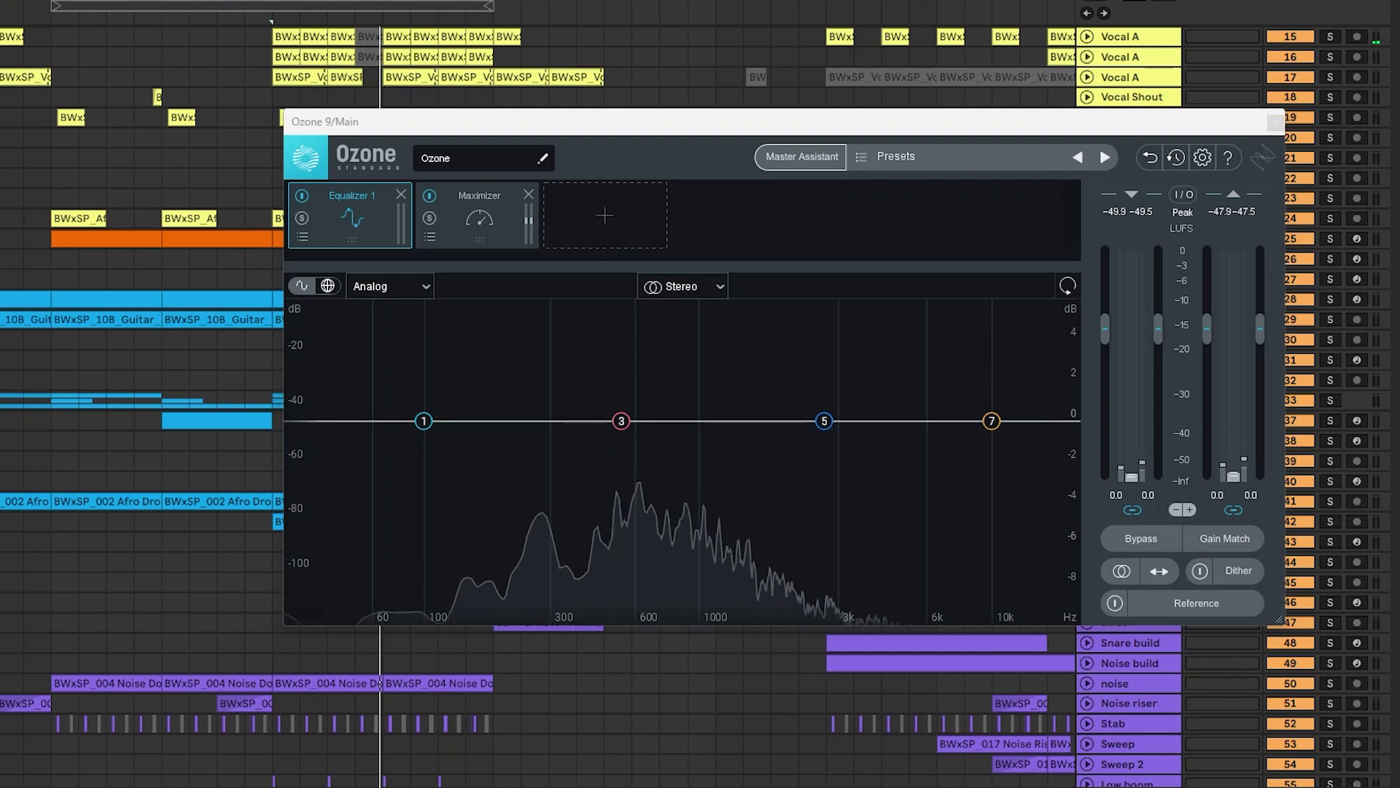
# Remove the Equalizer module from Ozone 9 and lower the Maximizer threshold.
pyautogui.click(400, 194)
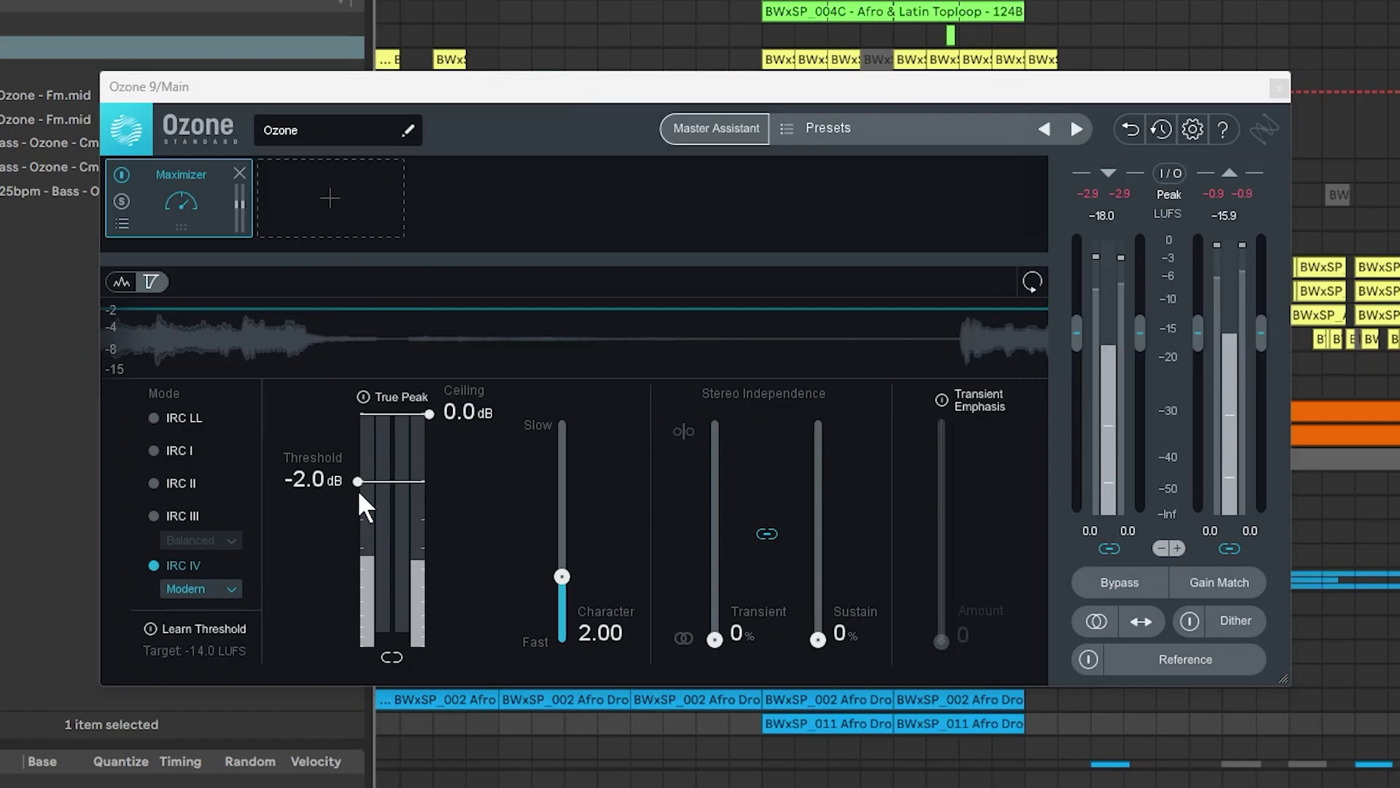
pyautogui.moveTo(359, 515); pyautogui.dragTo(361, 576)
# Play the Maria Maria reference on the GORDO track to check its loudness and spectrum in Insight 2.
pyautogui.press('space')
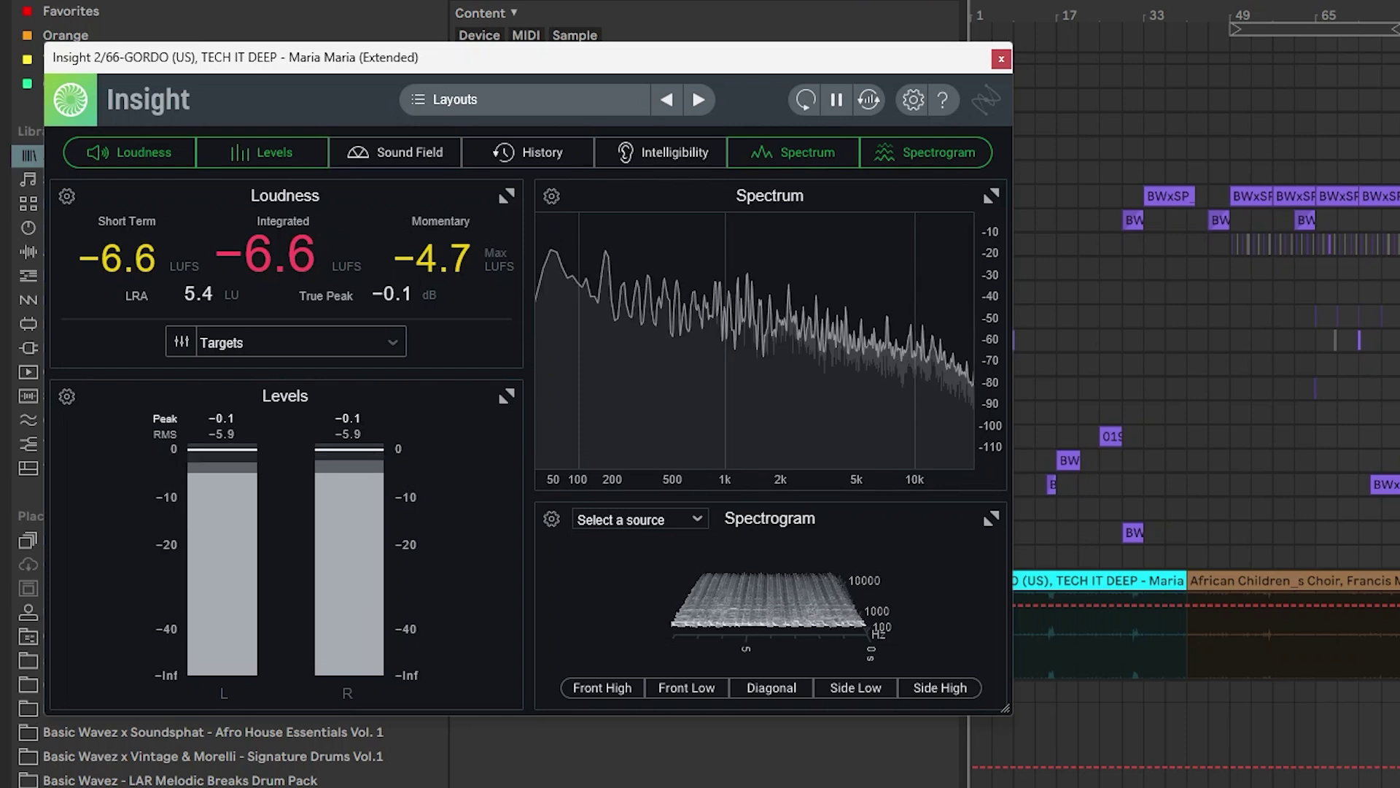
pyautogui.press('space')
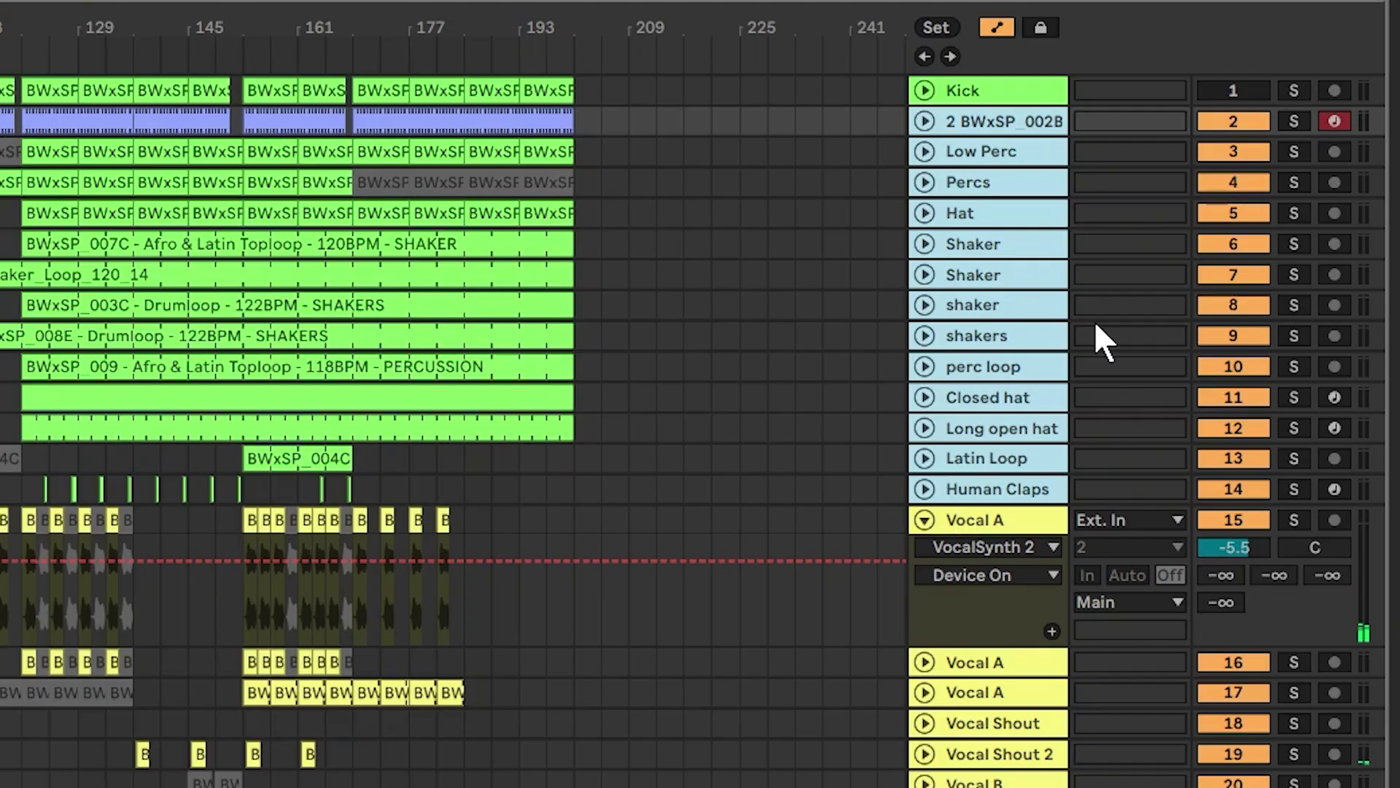
# Group percussion tracks 2 to 14 and drive the group louder with the Saturator rack and a raised Pro-L 2 gain.
pyautogui.hotkey('ctrl', 'g')
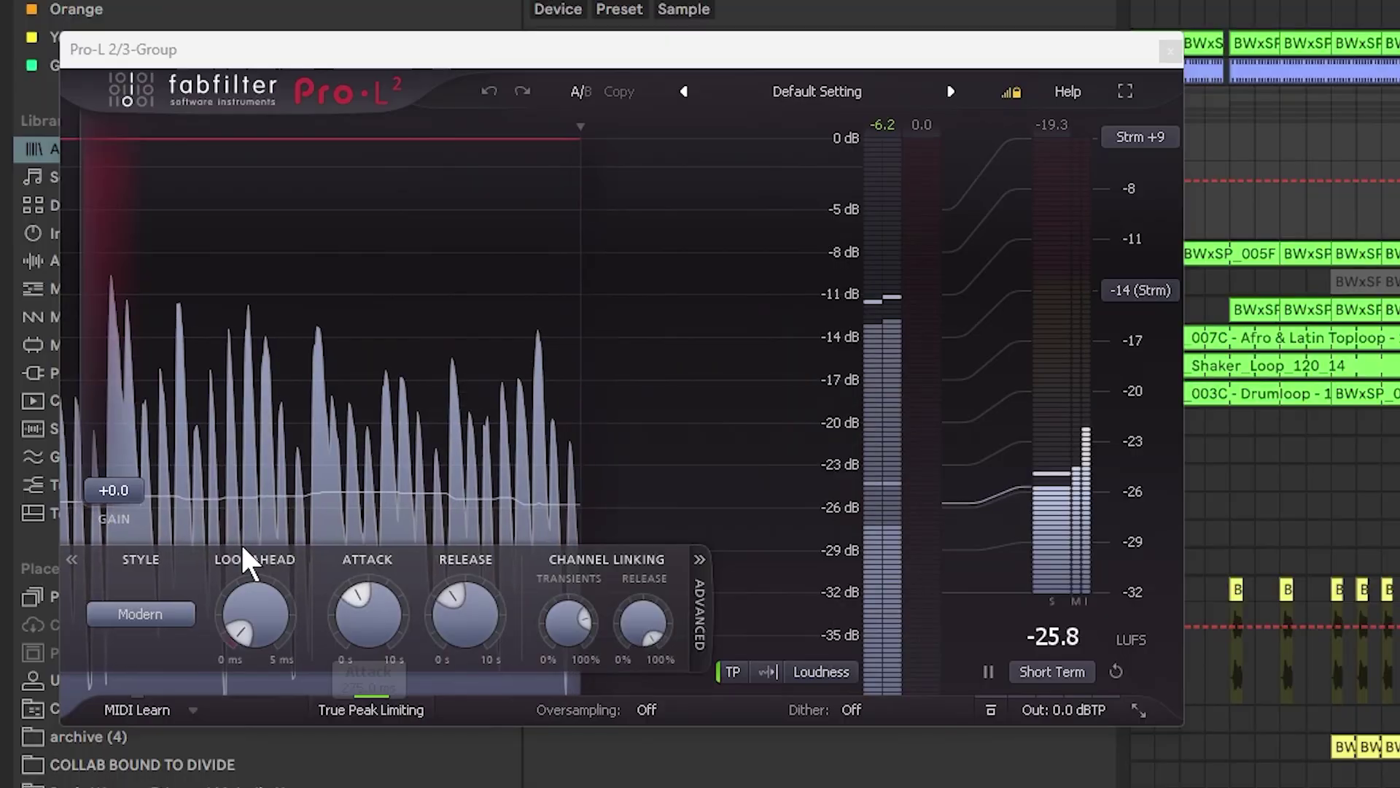
pyautogui.moveTo(113, 474); pyautogui.dragTo(120, 302)
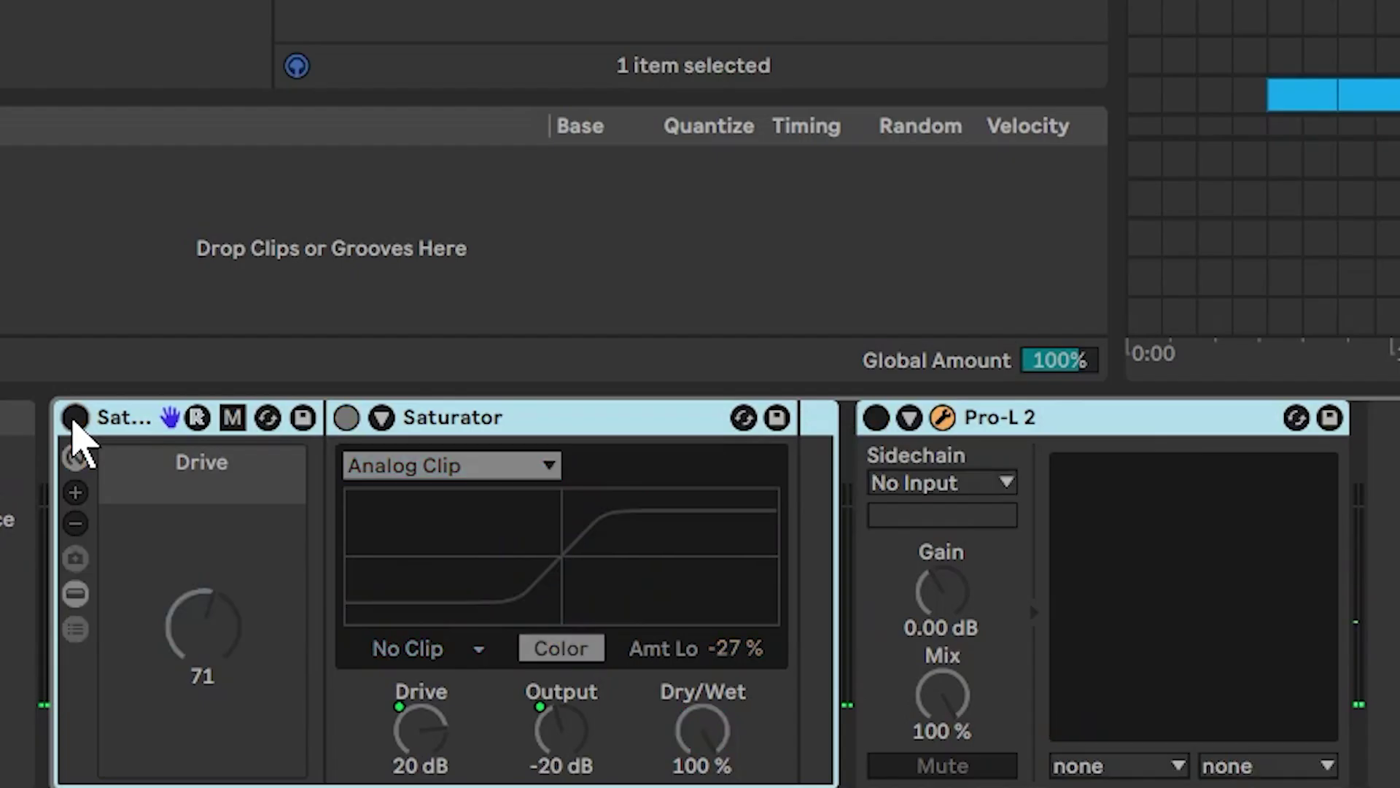
pyautogui.click(74, 418)
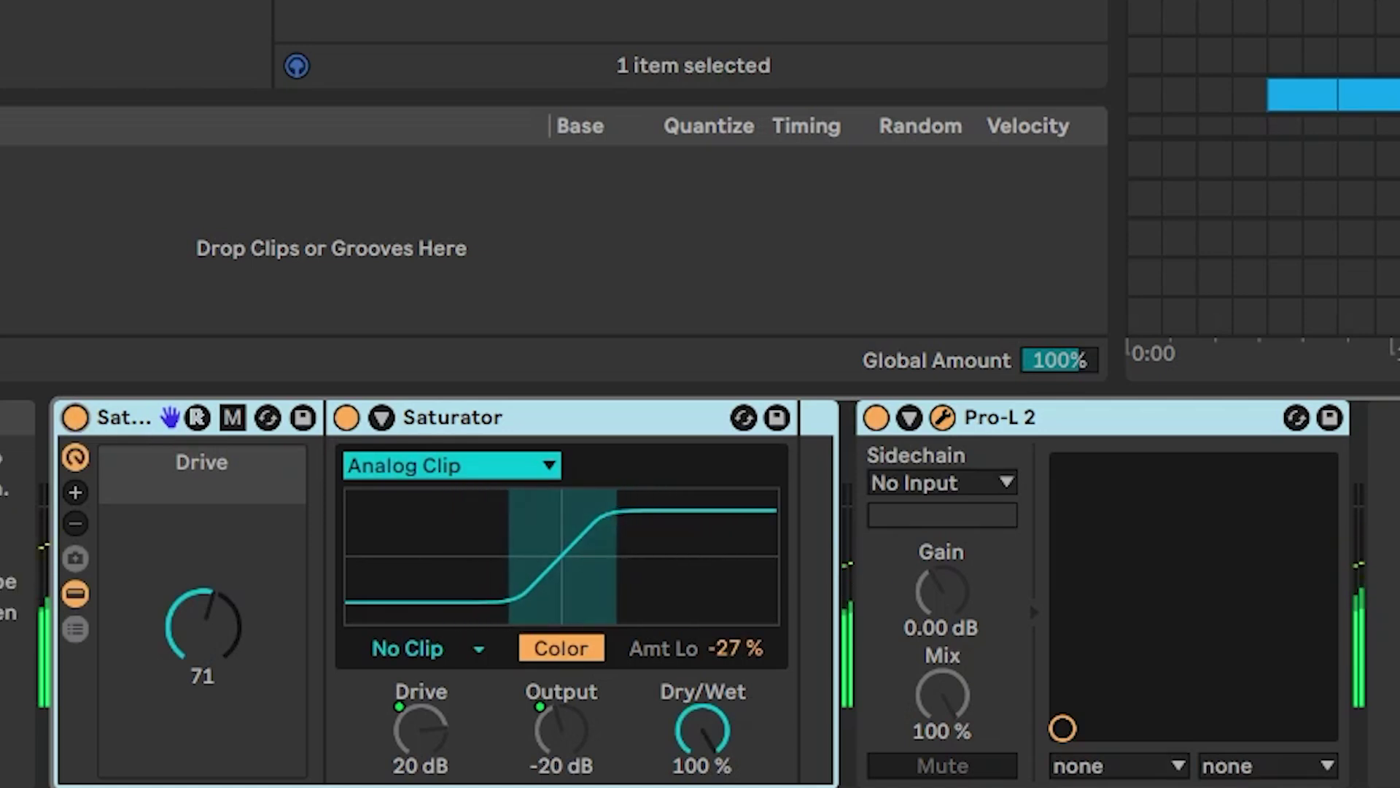
# Paste the copied intro Ambience clips into the outro on the Ambience track, at about bar 157.
pyautogui.press('Down')
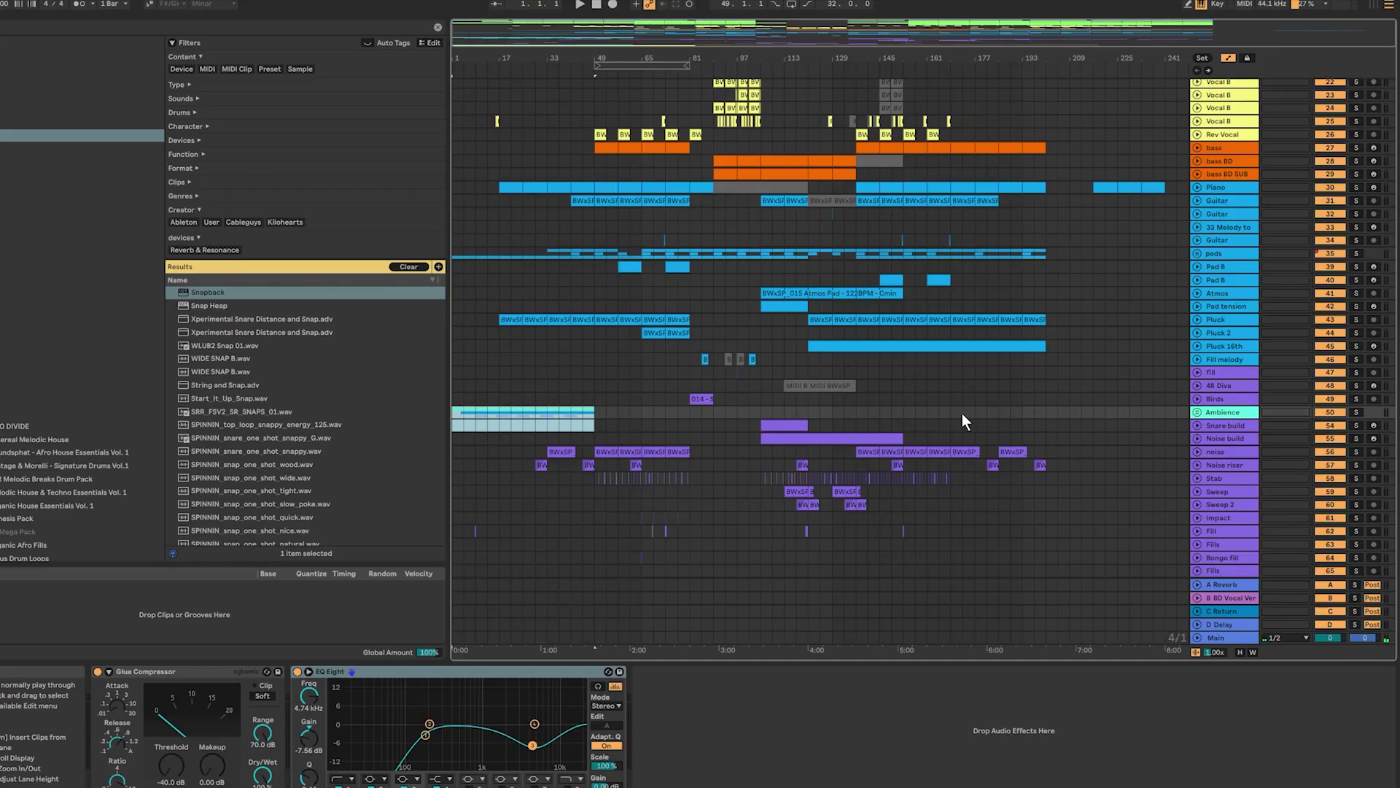
pyautogui.click(924, 409)
pyautogui.hotkey('ctrl', 'v')
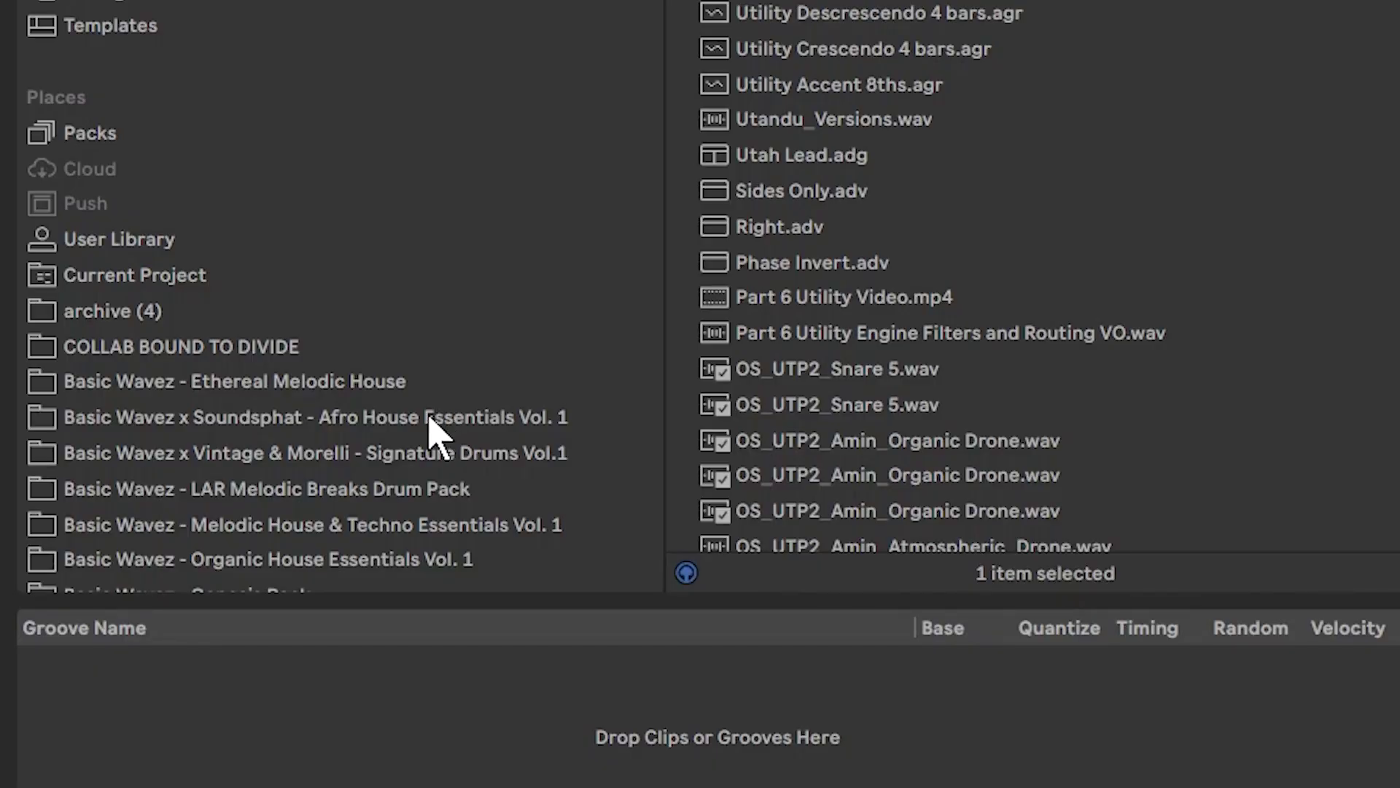
# Browse the Basic Wavez x Soundsphat - Afro House Essentials Vol. 1 pack and collapse its FX folder.
pyautogui.click(428, 418)
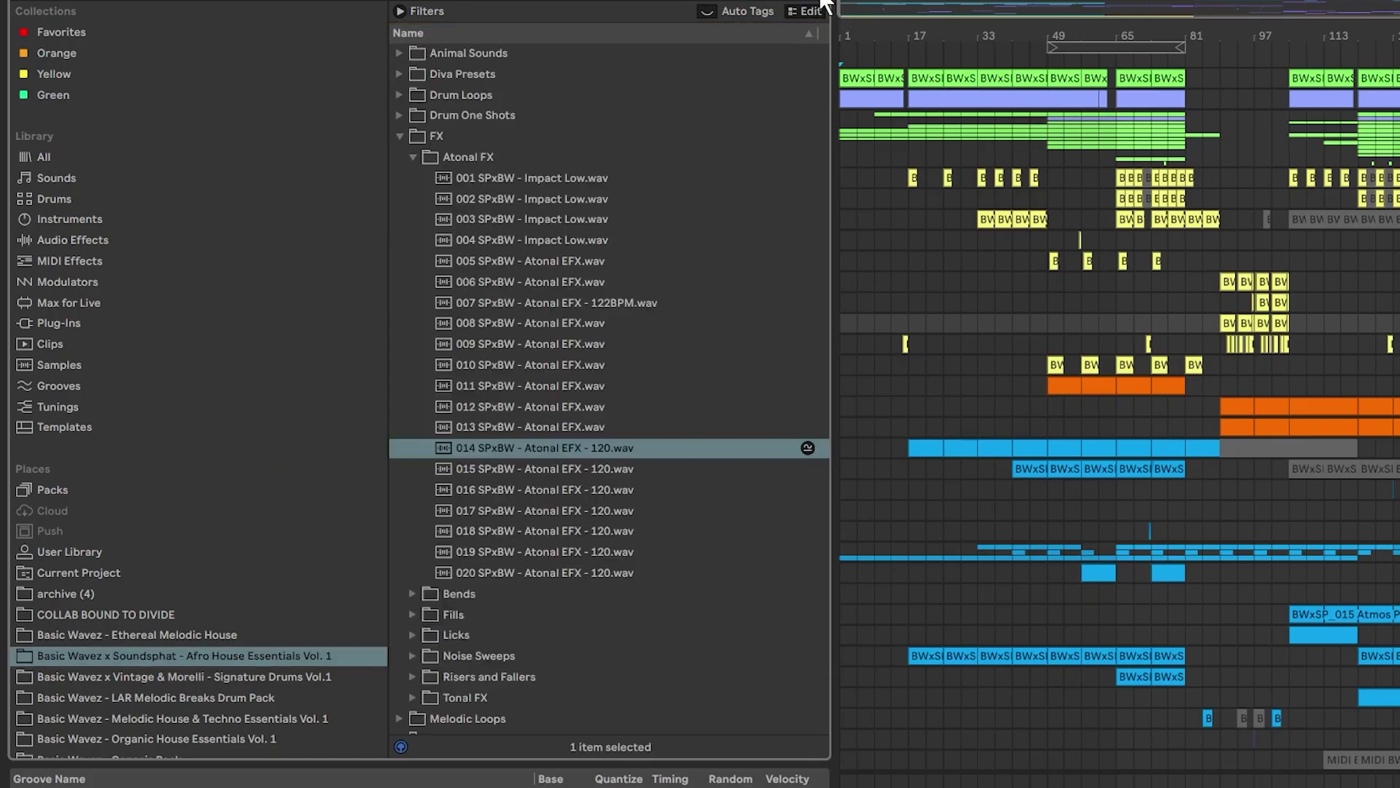
pyautogui.click(398, 131)
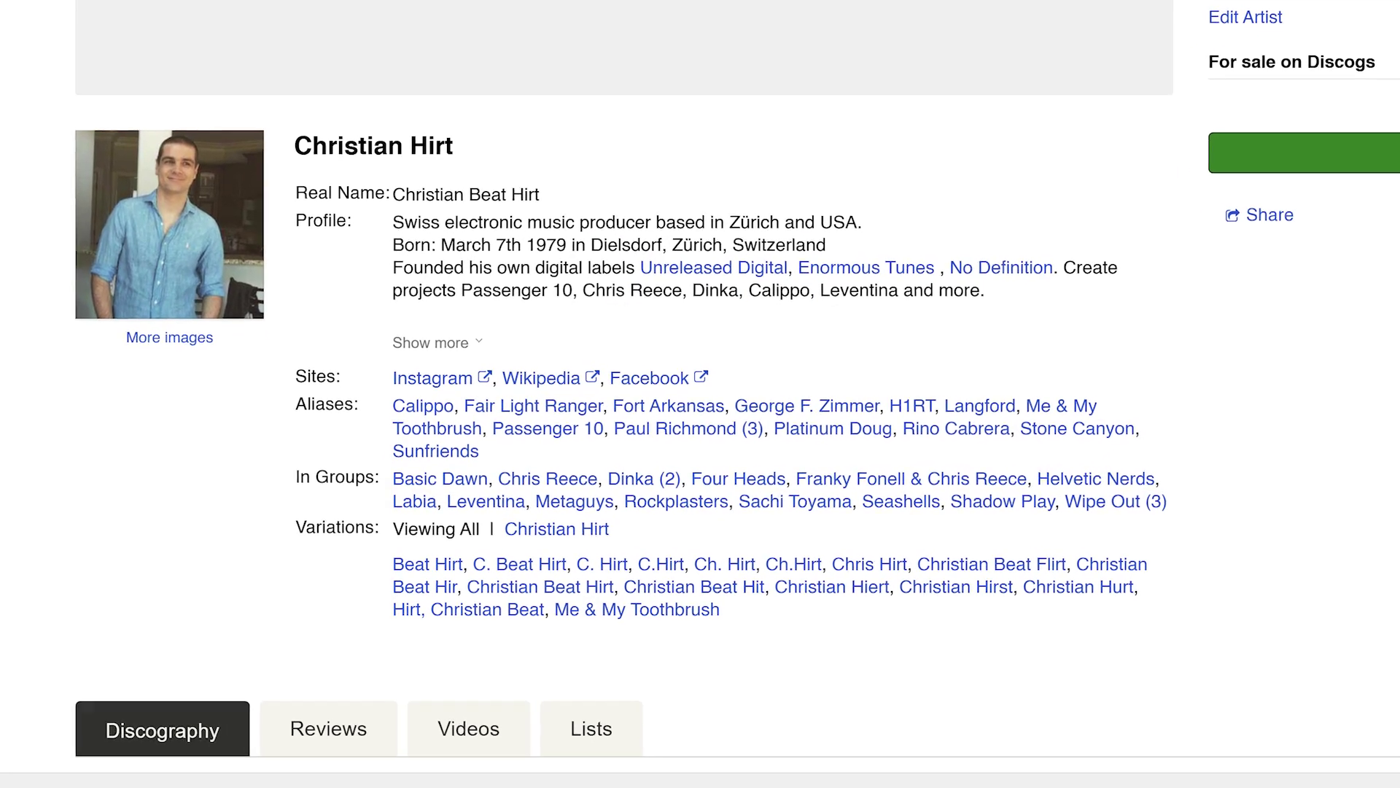